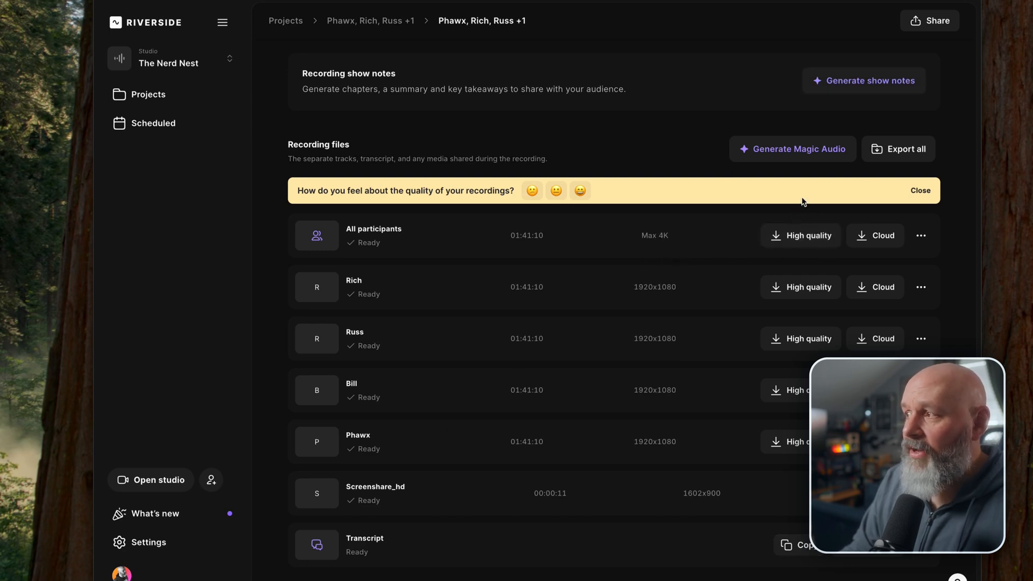
# - Show the export options for all recording files and extract Phawx-Rich-Russ-1.zip in the How I edit my podcast folder
pyautogui.click(910, 152)
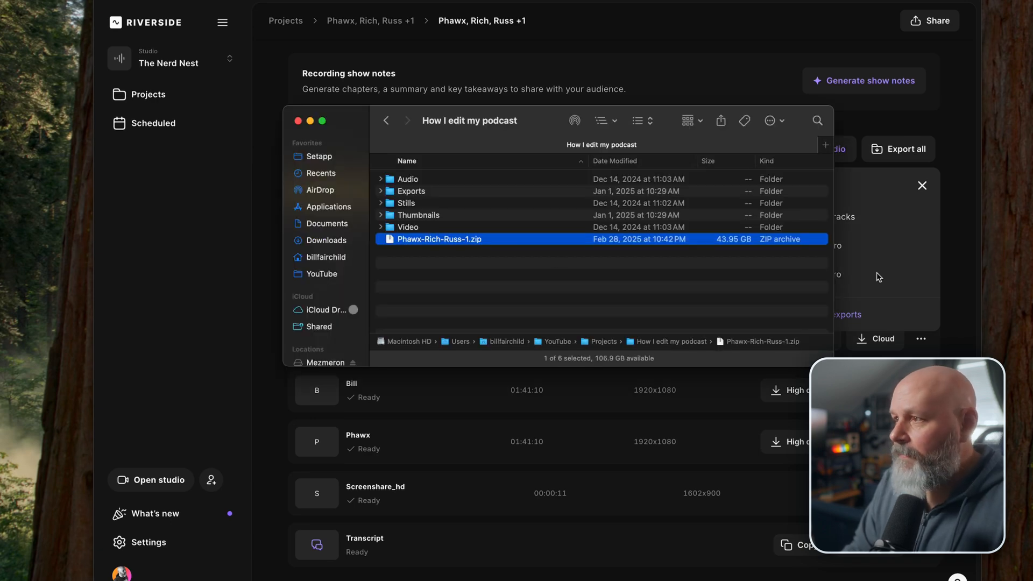
pyautogui.click(422, 261)
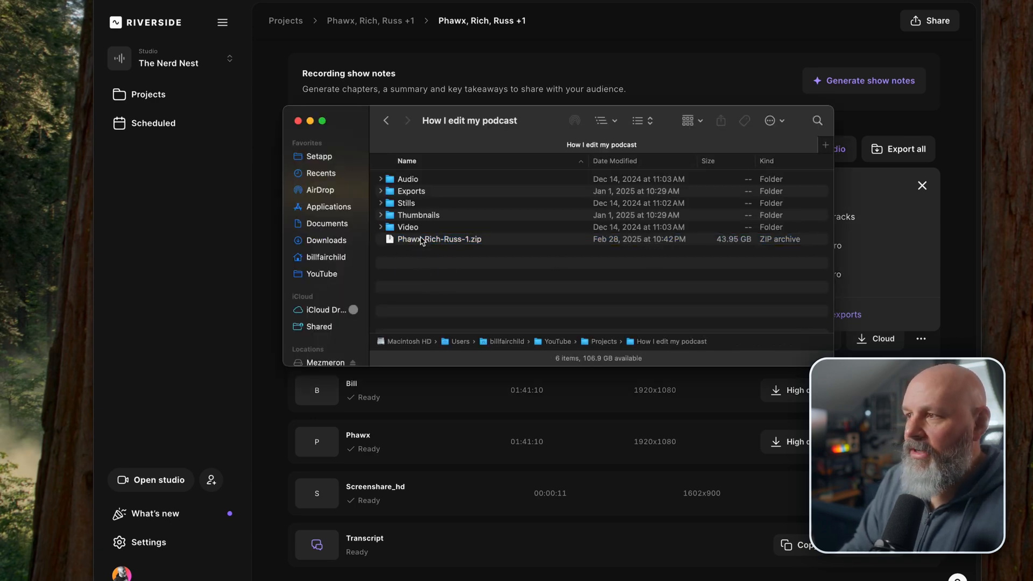
pyautogui.click(415, 239)
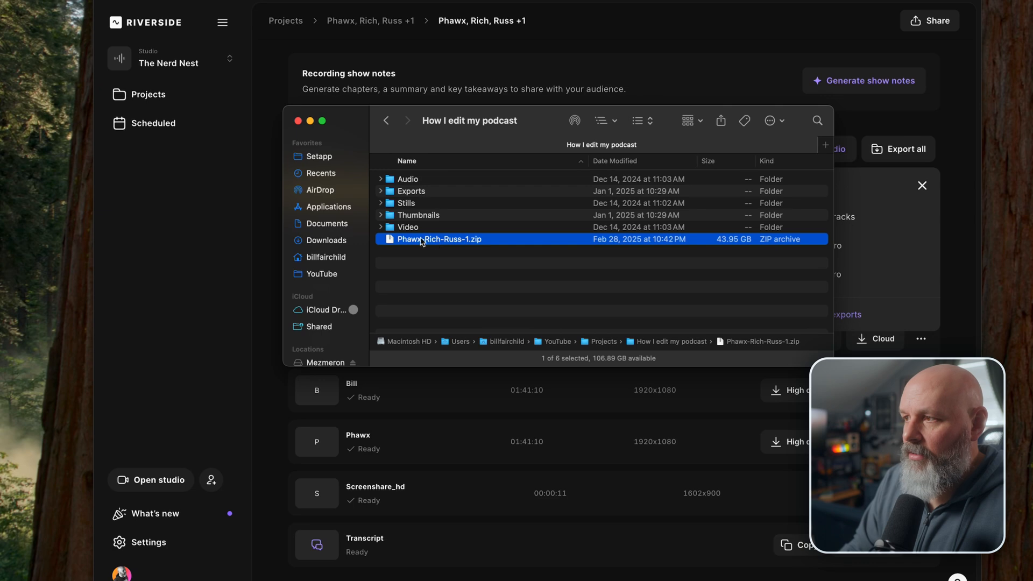
pyautogui.doubleClick(418, 240)
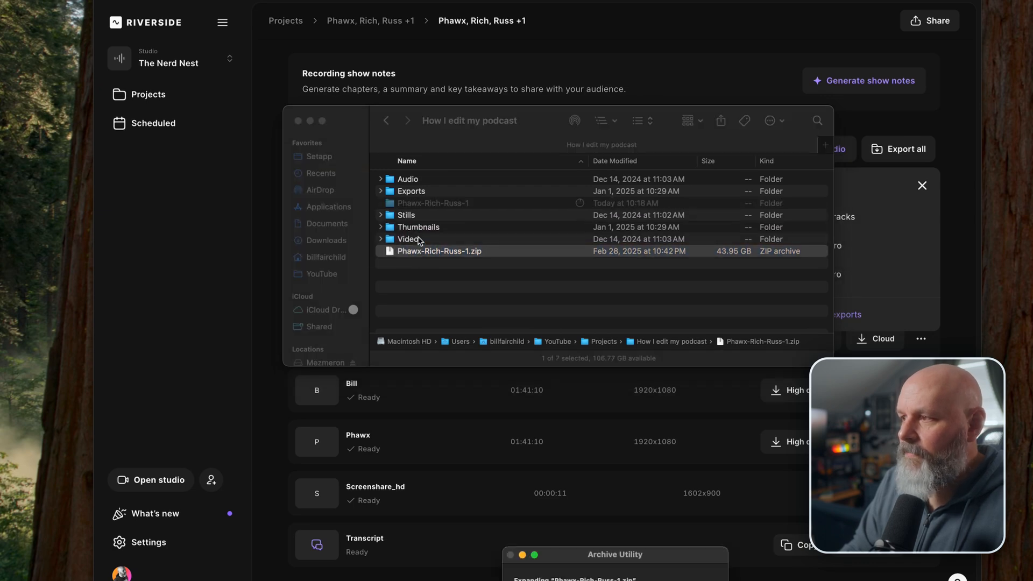
pyautogui.click(446, 273)
# - Examine the extracted Phawx-Rich-Russ-1 folder and the recording files inside the bill-kf01et8yx subfolder
pyautogui.doubleClick(404, 203)
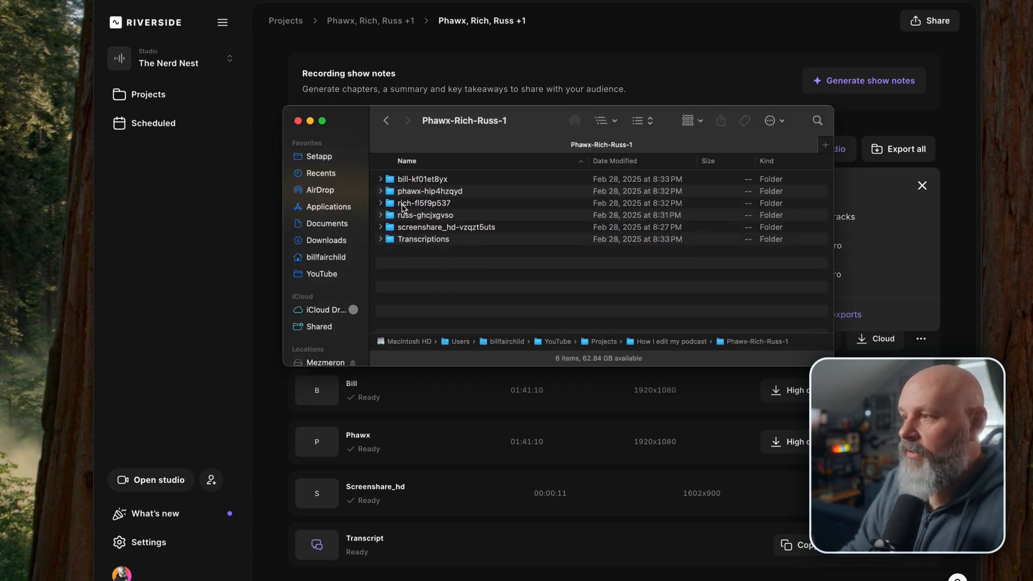
pyautogui.doubleClick(410, 180)
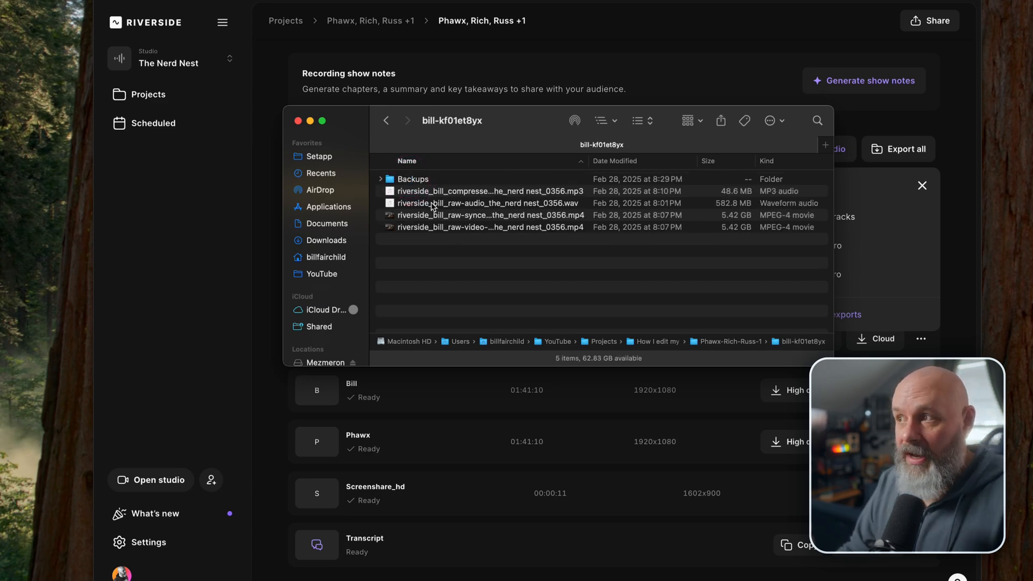
pyautogui.click(386, 121)
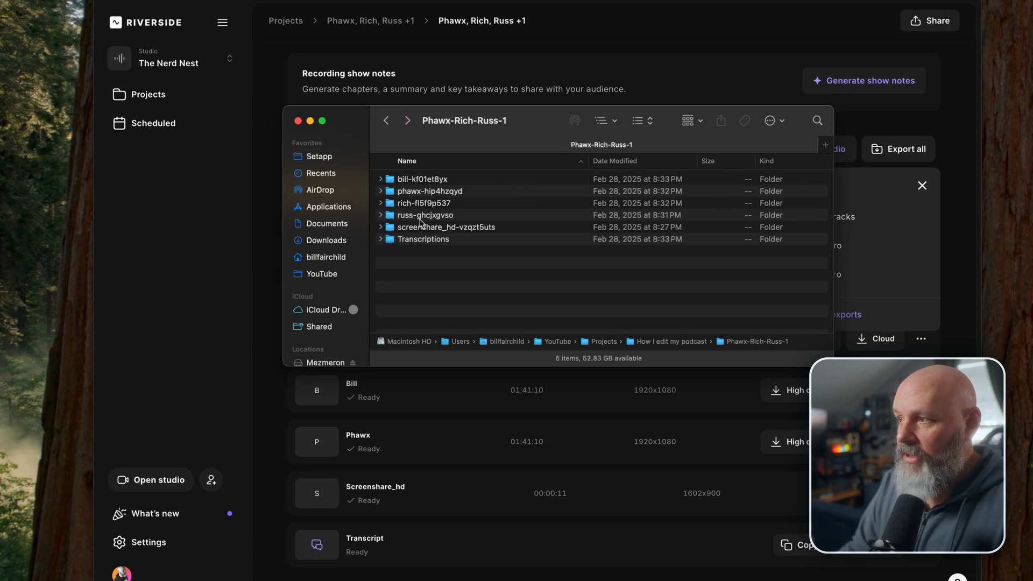
pyautogui.click(386, 120)
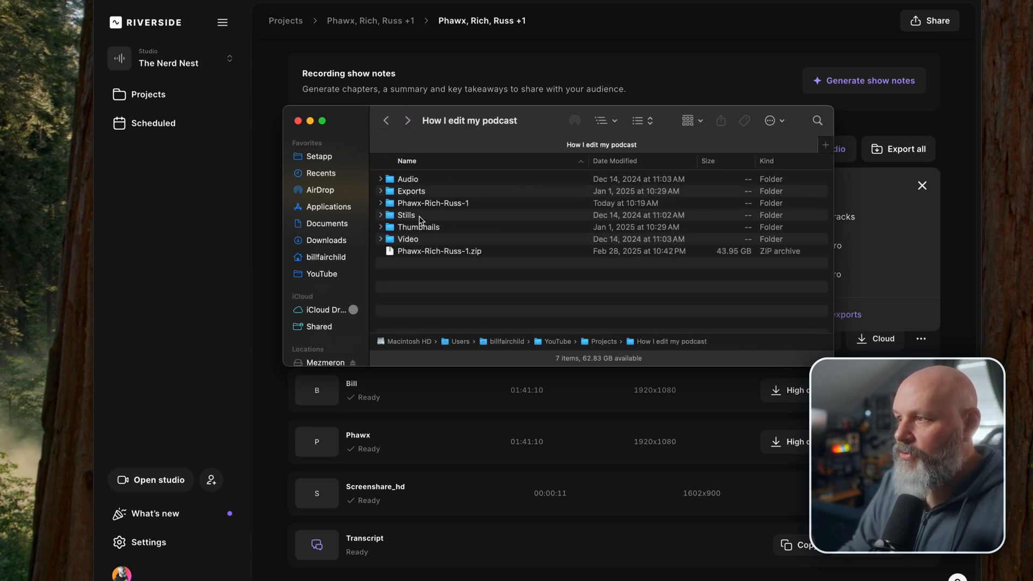
pyautogui.doubleClick(410, 206)
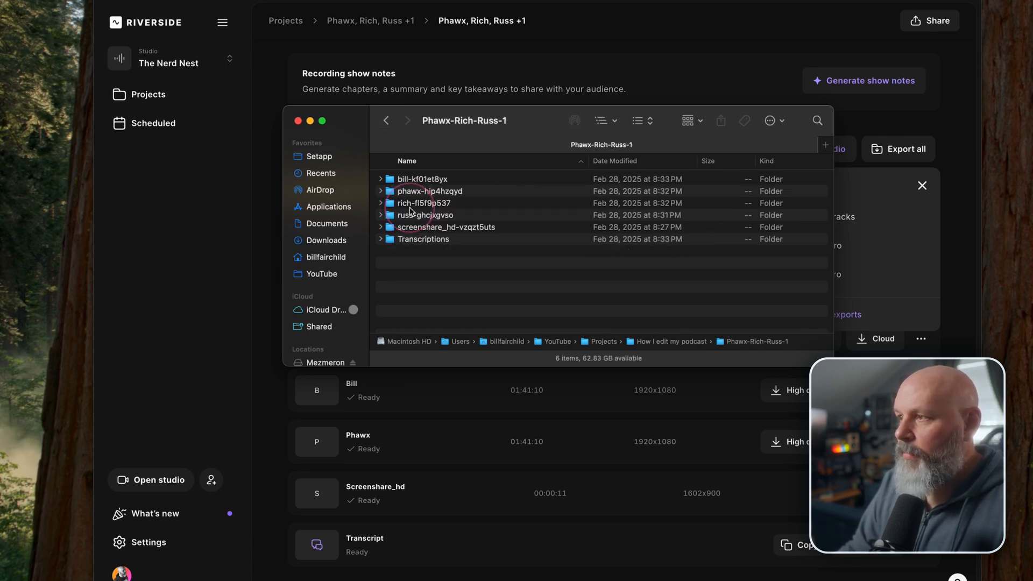
pyautogui.click(385, 120)
# - Show Phawx-Rich-Russ-1 in its own Finder window beside the Interview folder inside the project's Video folder
pyautogui.rightClick(412, 204)
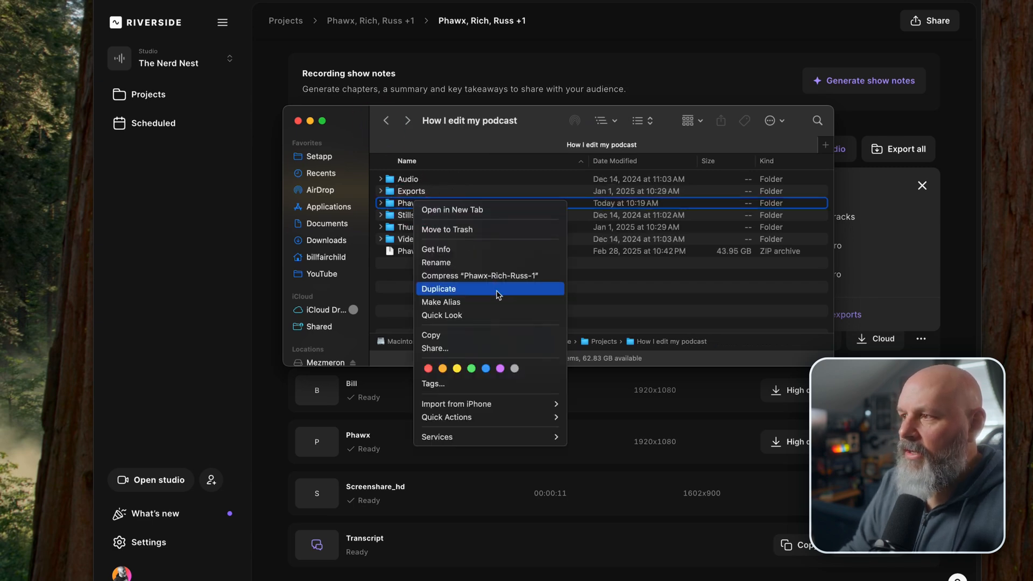
pyautogui.click(489, 210)
pyautogui.moveTo(721, 145); pyautogui.dragTo(943, 190)
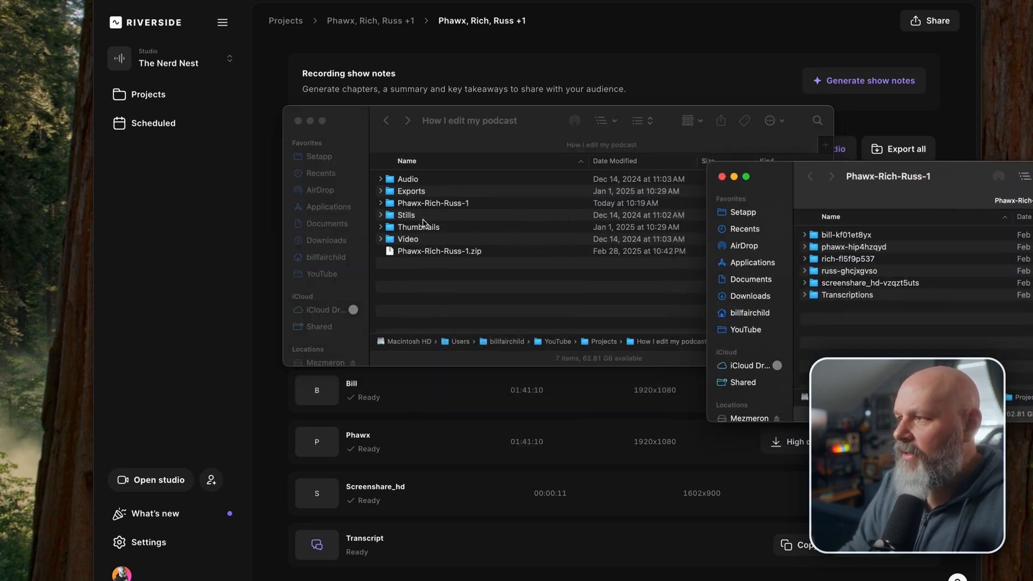
pyautogui.doubleClick(411, 238)
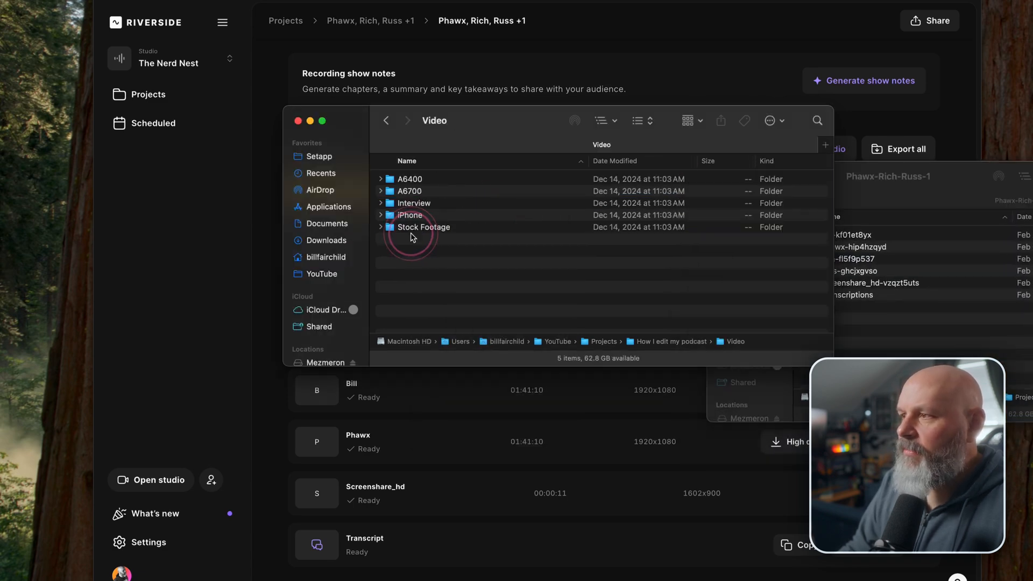
pyautogui.doubleClick(421, 206)
# - Move the raw synced video MP4 from the bill-kf01et8yx folder into the Interview folder
pyautogui.click(910, 327)
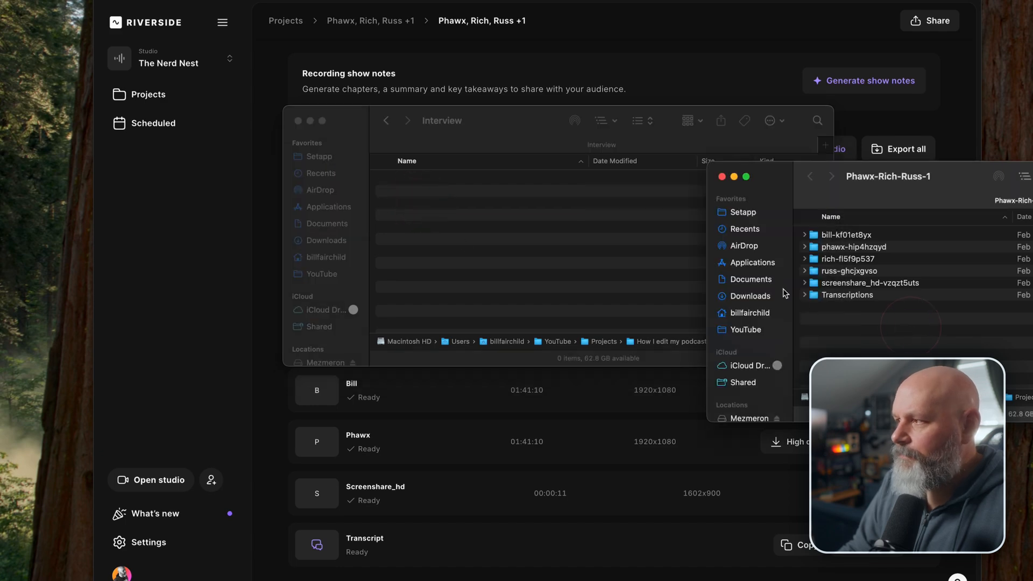
pyautogui.doubleClick(847, 236)
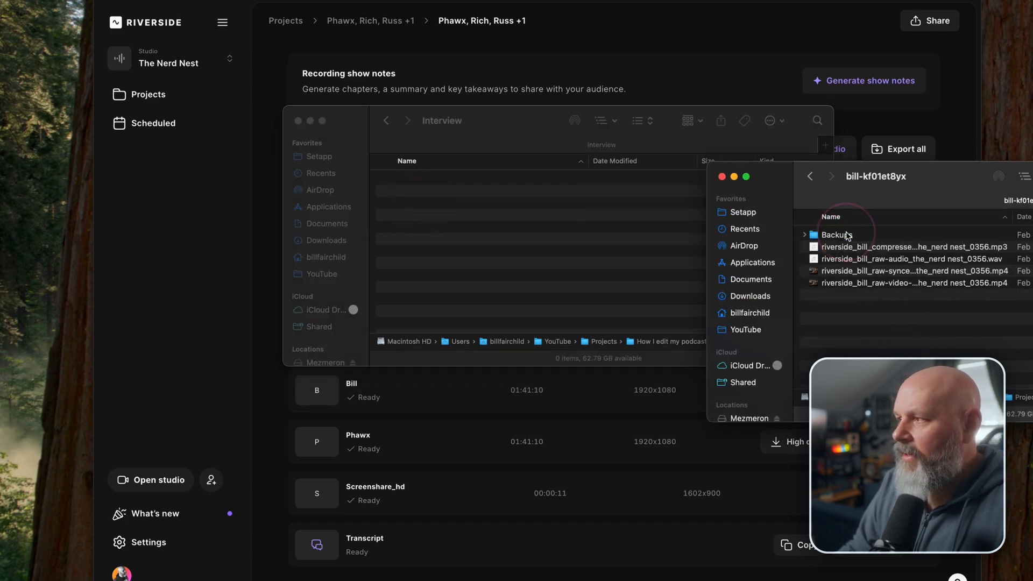
pyautogui.click(833, 271)
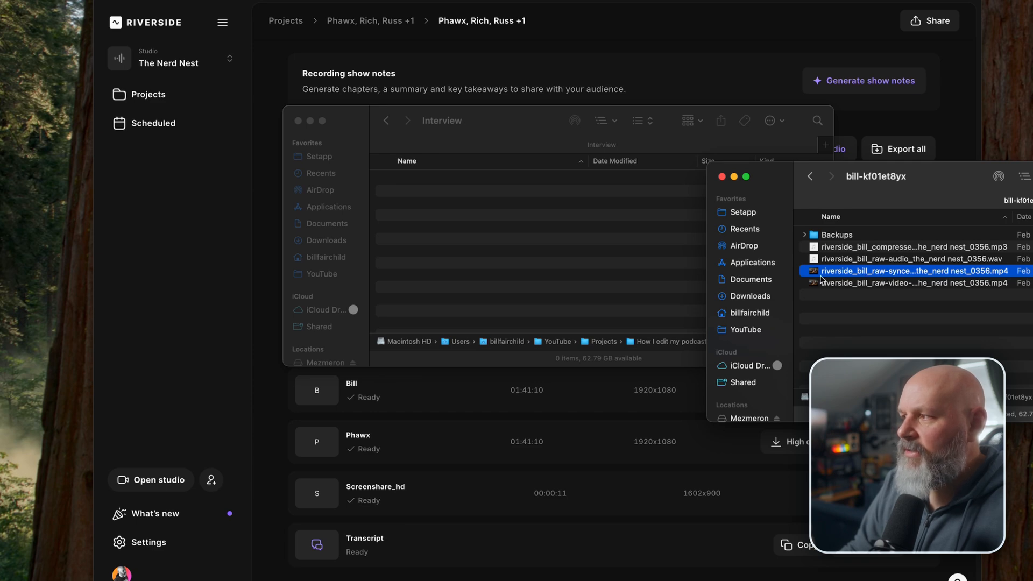
pyautogui.moveTo(822, 276); pyautogui.dragTo(493, 241)
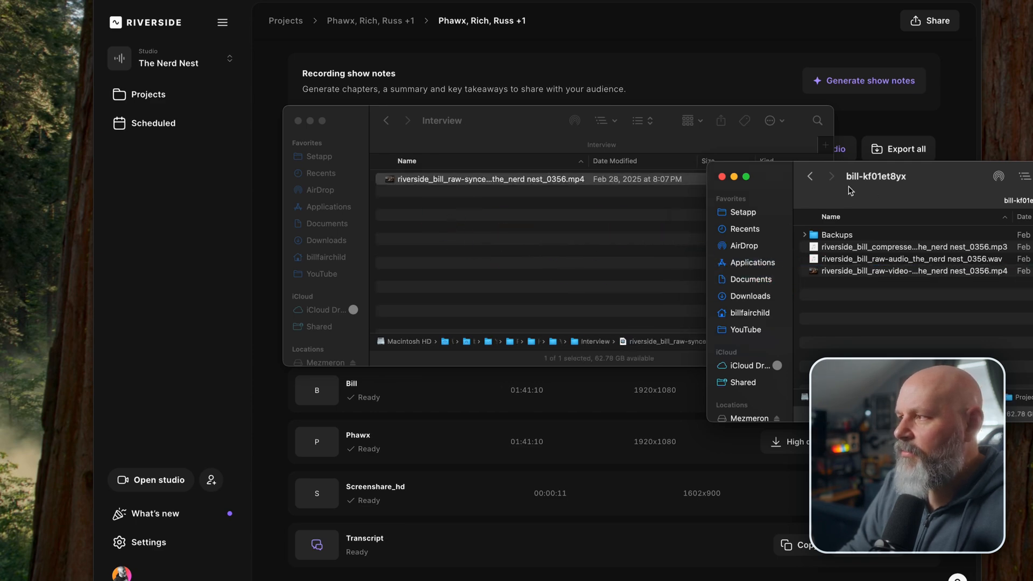
# - Move the raw synced video MP4 from the phawx-hip4hzqyd folder into the Interview folder
pyautogui.click(810, 177)
pyautogui.doubleClick(840, 247)
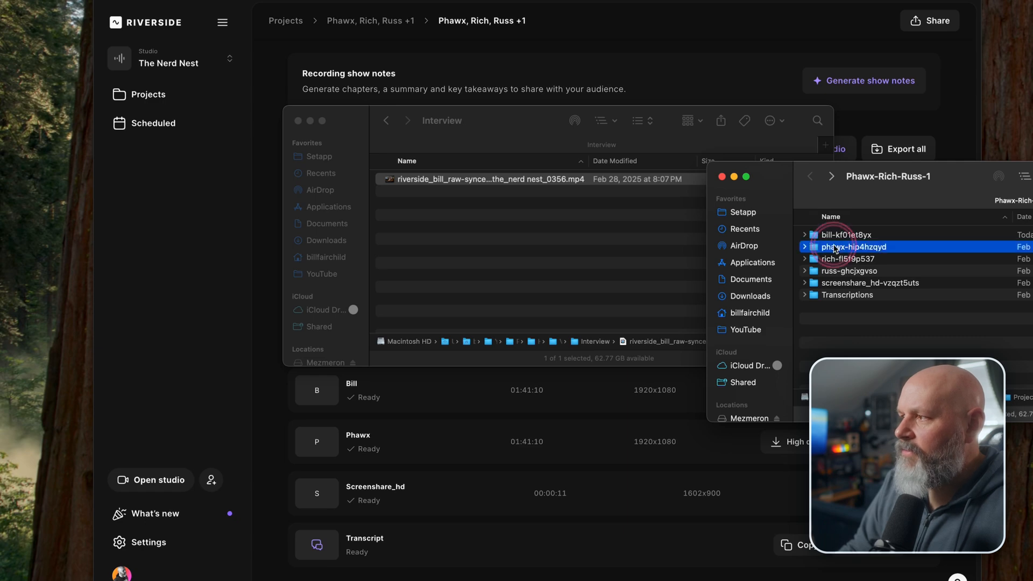
pyautogui.moveTo(837, 272); pyautogui.dragTo(515, 267)
# - Move the raw synced video MP4 ending in 0354 from the rich participant folder into the Interview folder
pyautogui.click(810, 177)
pyautogui.click(828, 260)
pyautogui.doubleClick(829, 261)
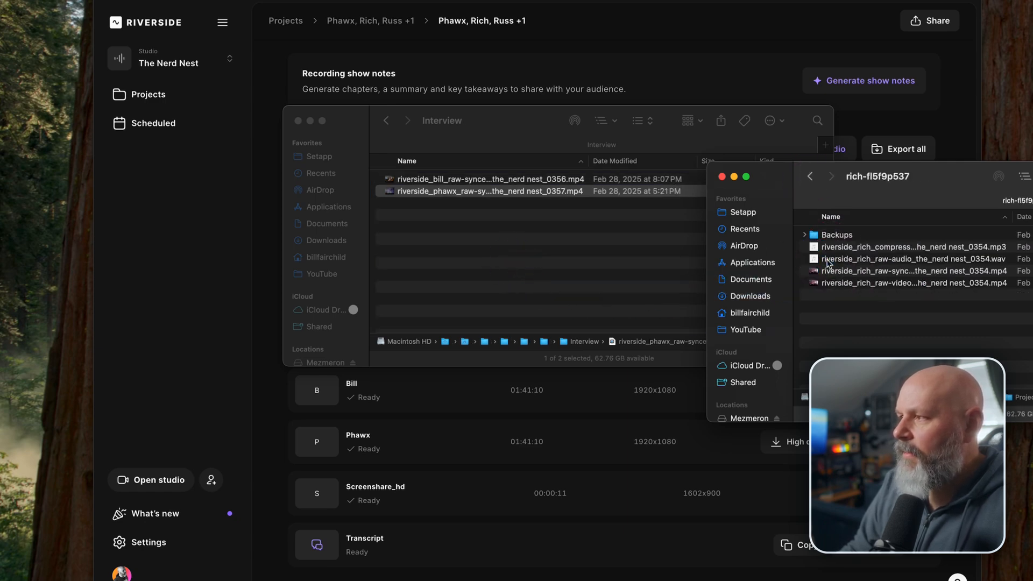
pyautogui.moveTo(837, 273); pyautogui.dragTo(653, 277)
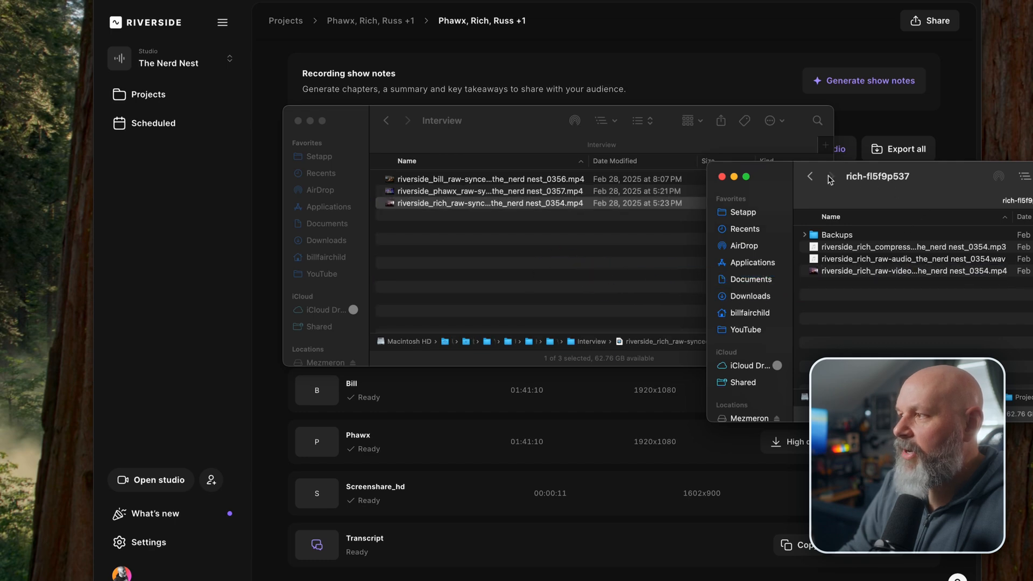
# - Move the raw synced video MP4 from the russ-ghcjxgvso folder into Interview and close the Phawx-Rich-Russ-1 window
pyautogui.click(810, 177)
pyautogui.doubleClick(835, 272)
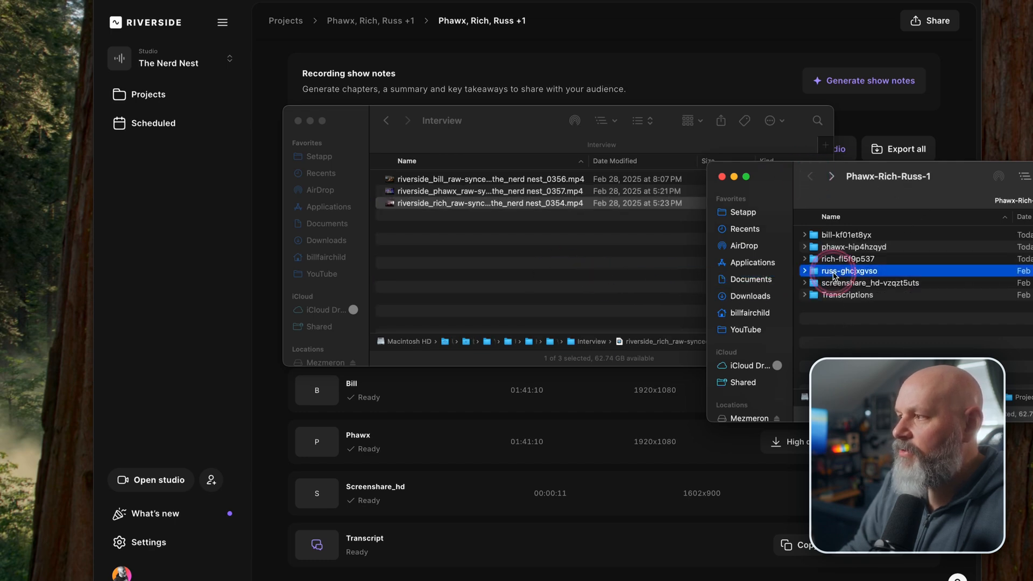
pyautogui.moveTo(842, 273); pyautogui.dragTo(586, 269)
pyautogui.click(810, 177)
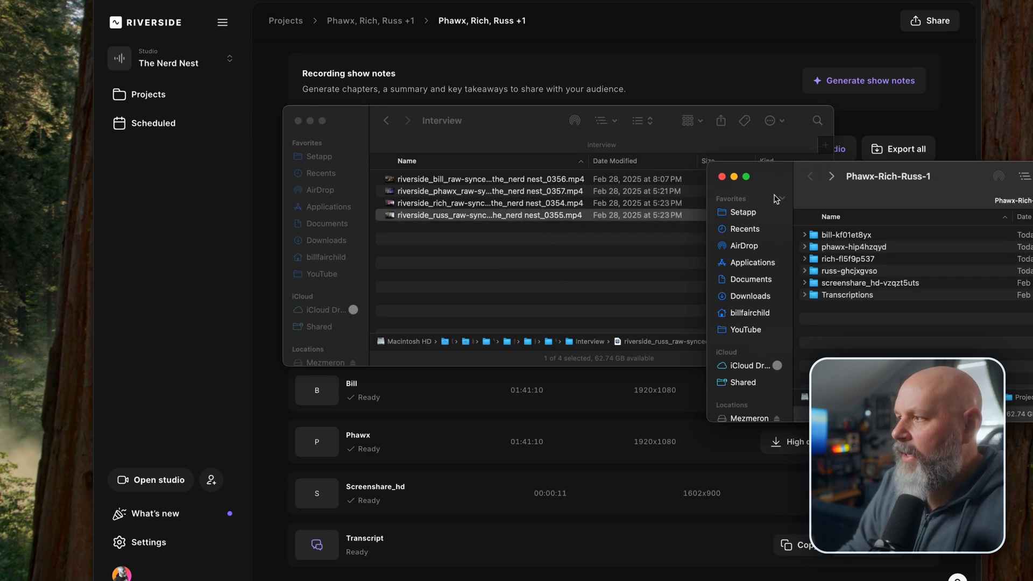
pyautogui.click(721, 177)
pyautogui.click(565, 276)
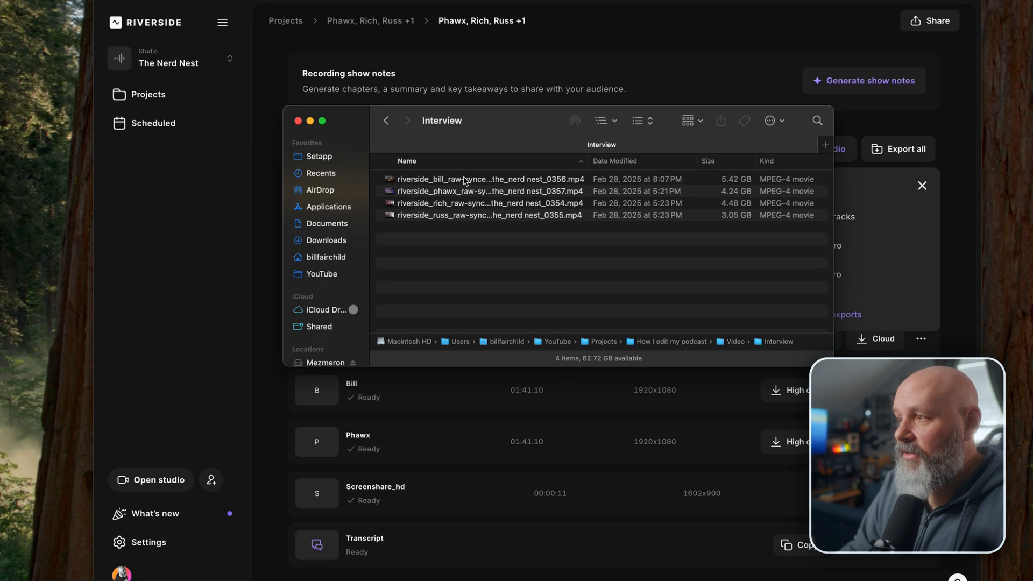
# - Move the extracted Phawx-Rich-Russ-1 folder in How I edit my podcast to the Trash
pyautogui.click(387, 121)
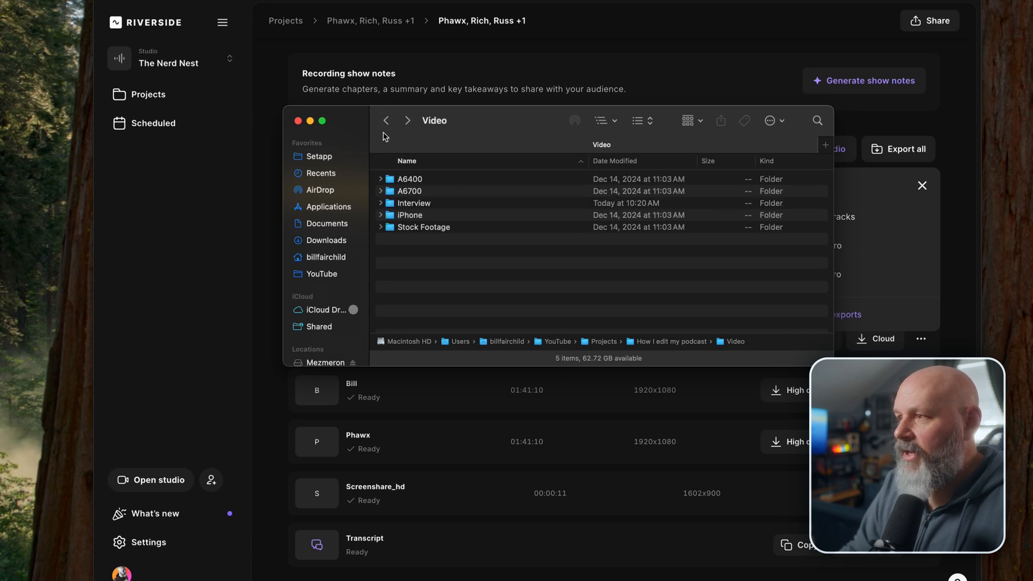
pyautogui.click(386, 120)
pyautogui.rightClick(421, 202)
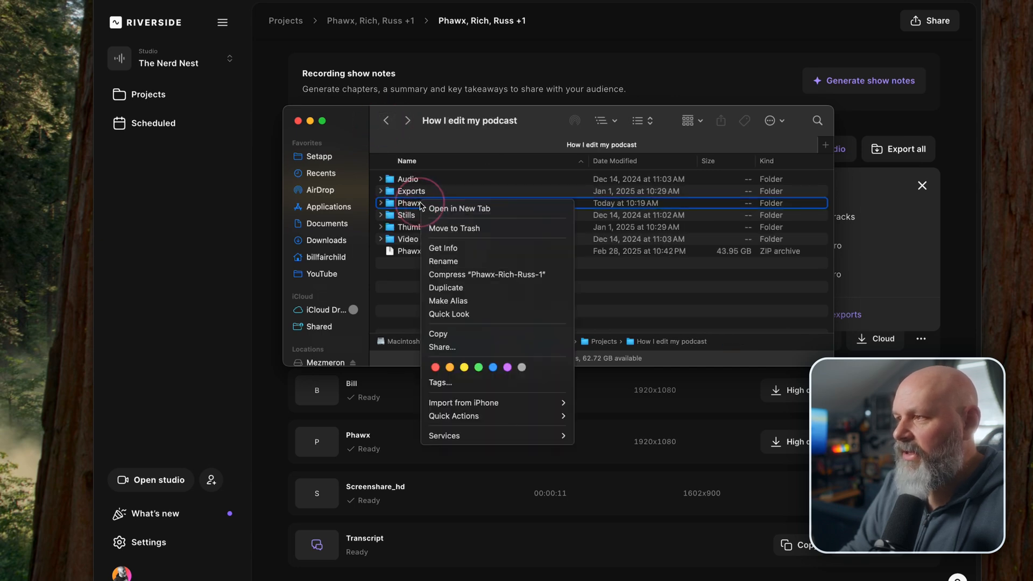
pyautogui.click(445, 231)
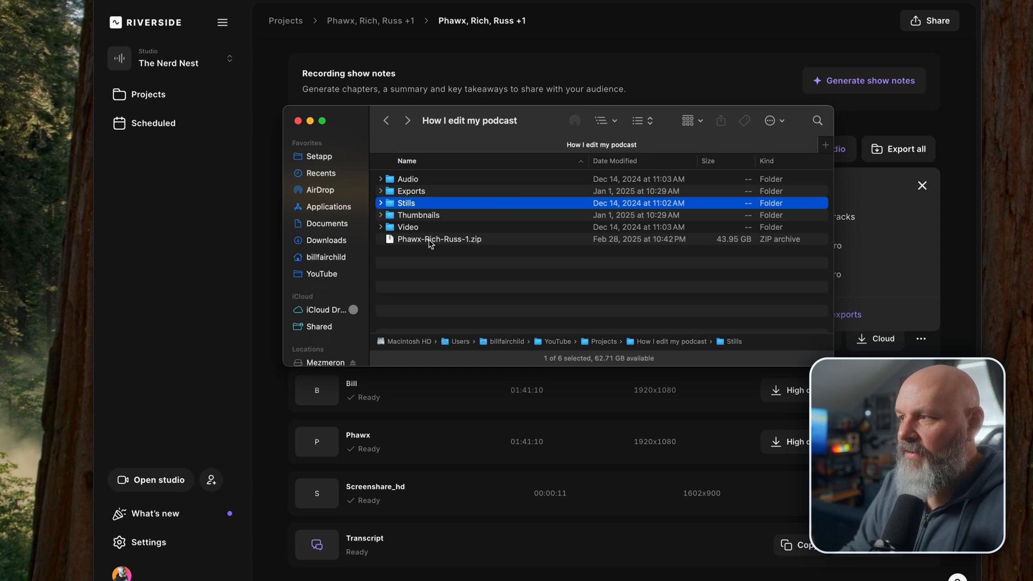
# - Move Phawx-Rich-Russ-1.zip to the Trash and permanently empty the Trash
pyautogui.click(430, 241)
pyautogui.rightClick(431, 242)
pyautogui.click(452, 274)
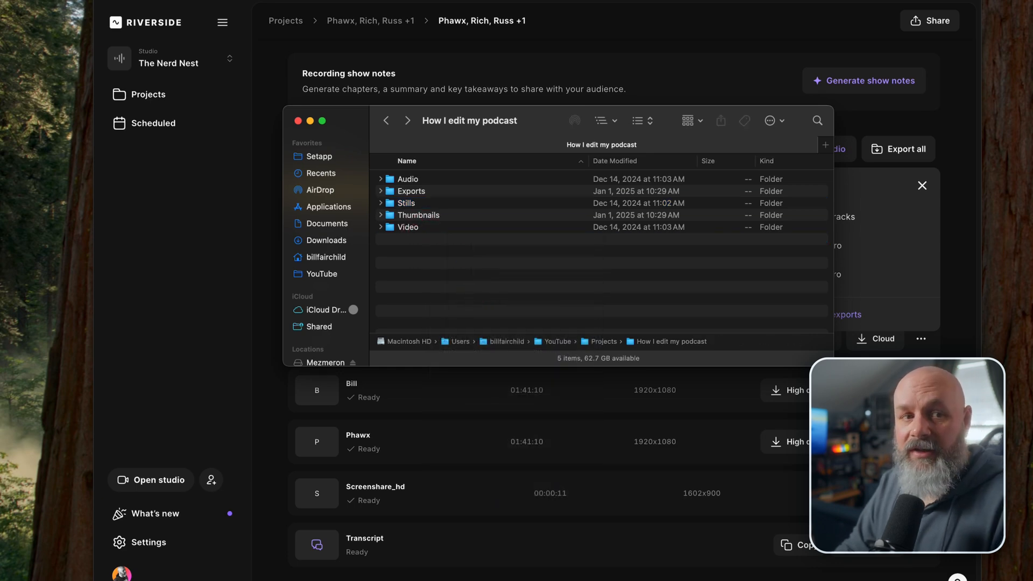
pyautogui.press('shift+super+BackSpace')
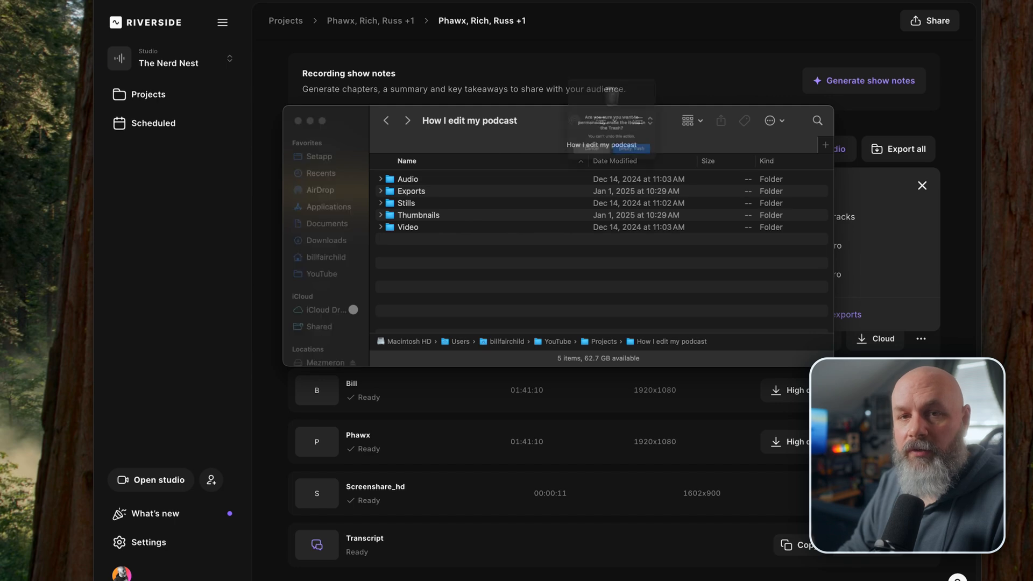
pyautogui.click(674, 172)
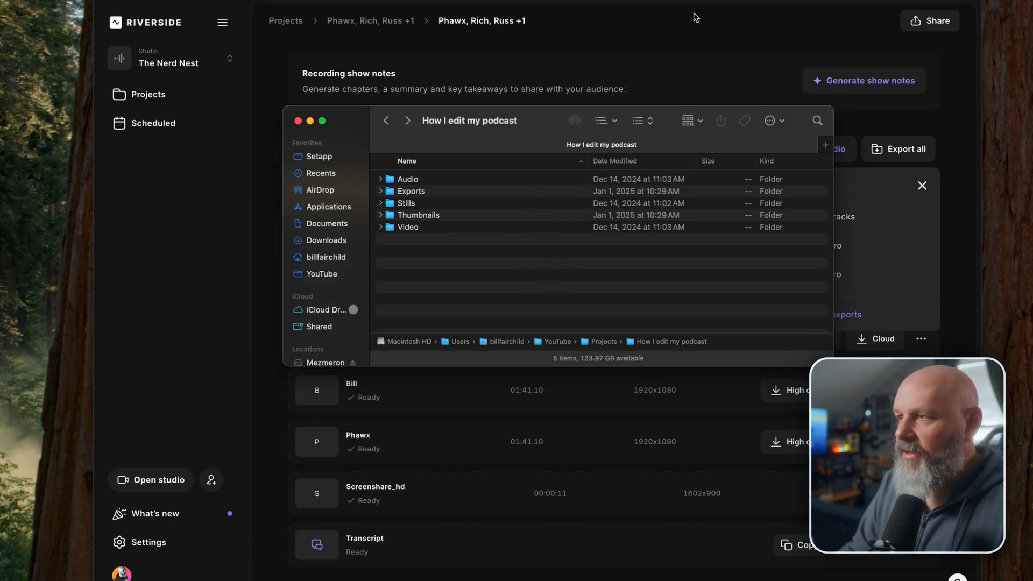
# - Close the recordings page and the Finder window, and open the NNP project folder in DaVinci Resolve
pyautogui.press('super+w')
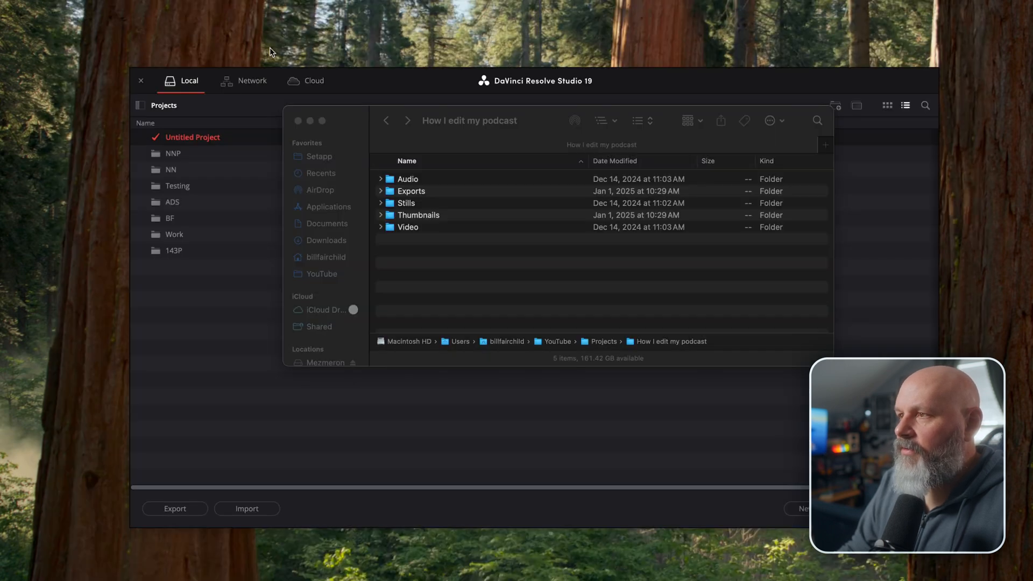
pyautogui.click(297, 121)
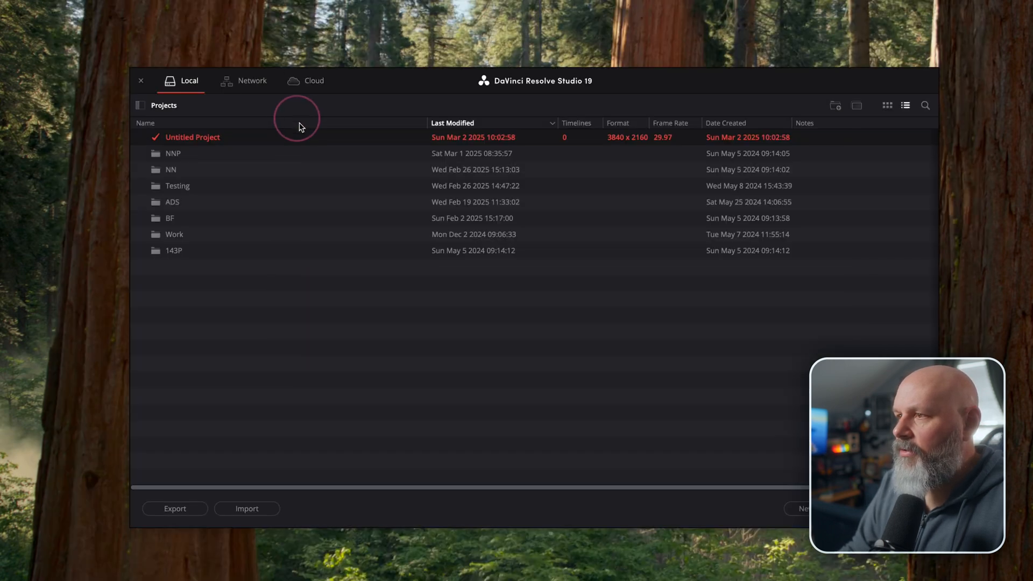
pyautogui.click(170, 155)
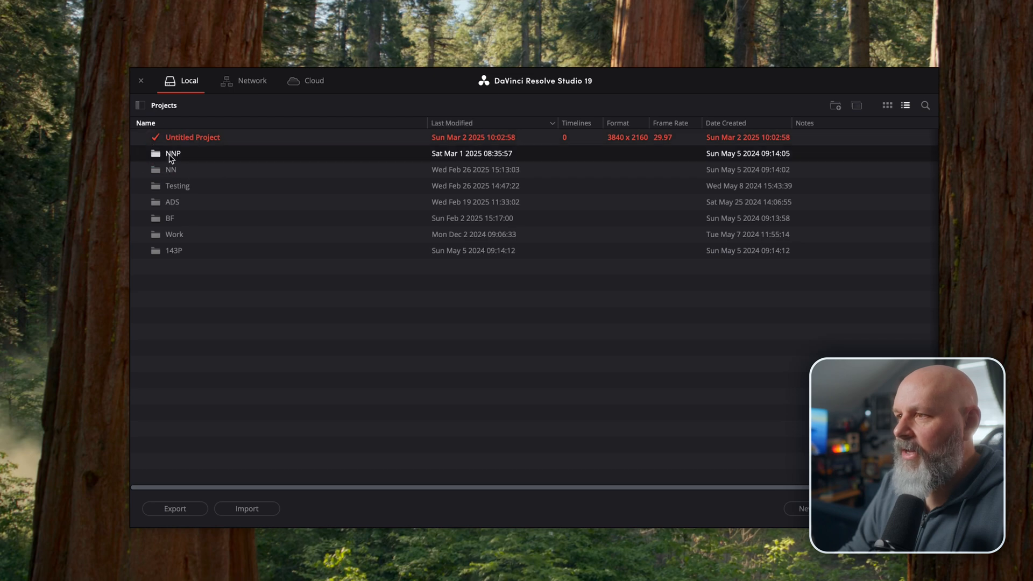
pyautogui.doubleClick(171, 156)
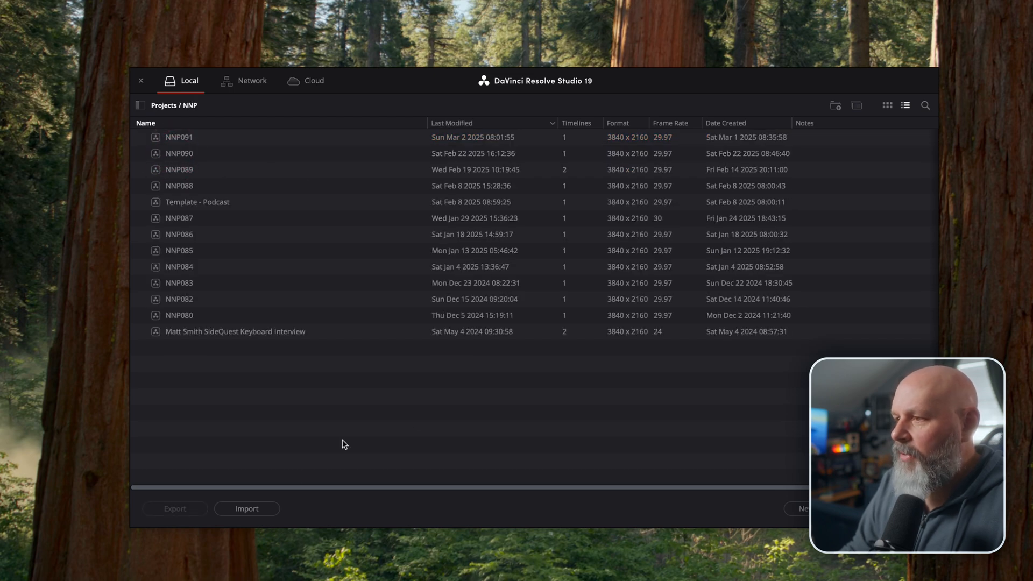
# - Create a new project named Example Podcast in the NNP folder
pyautogui.click(799, 508)
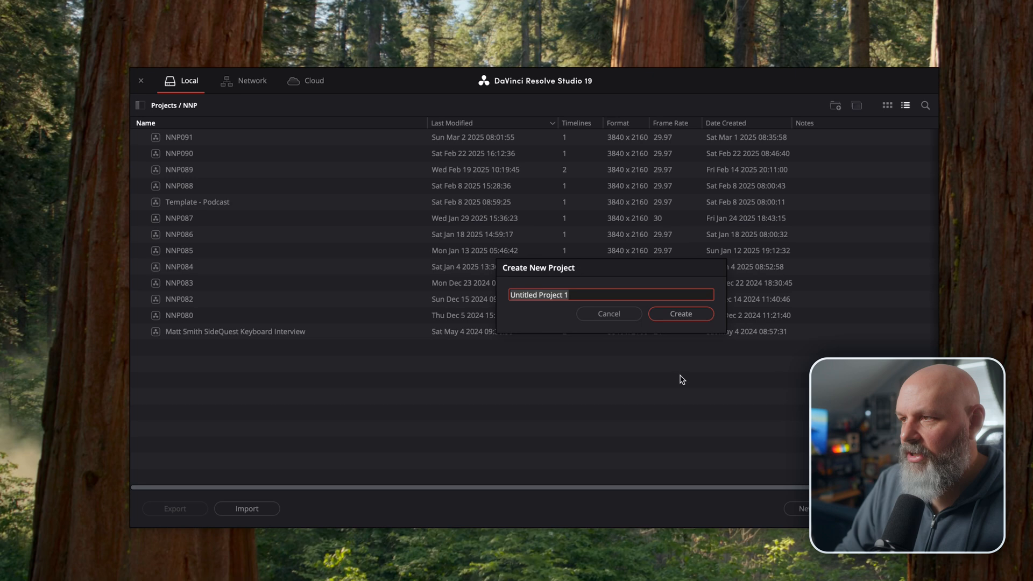
pyautogui.write('Exa')
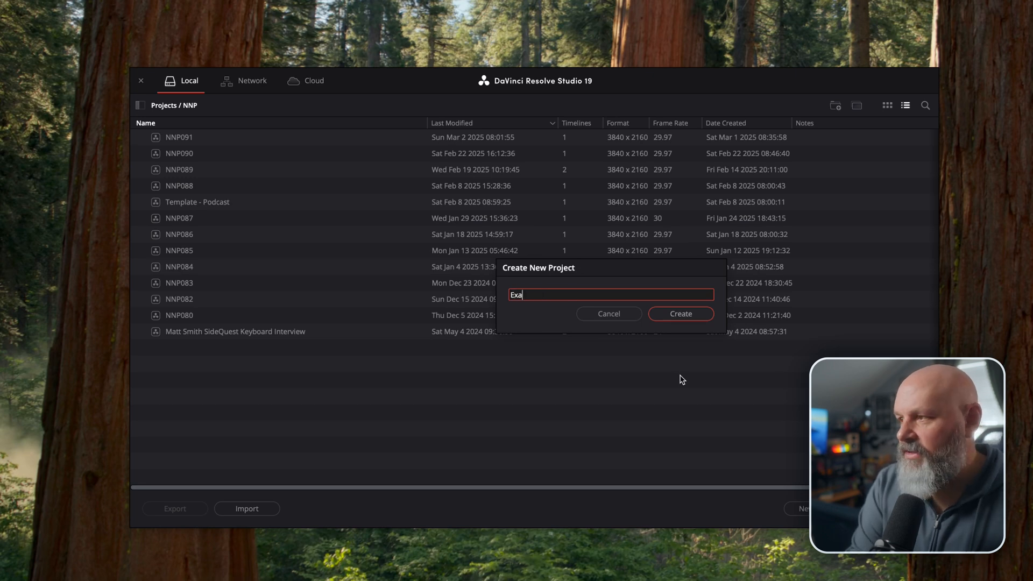
pyautogui.write('mple Podcast')
pyautogui.press('Return')
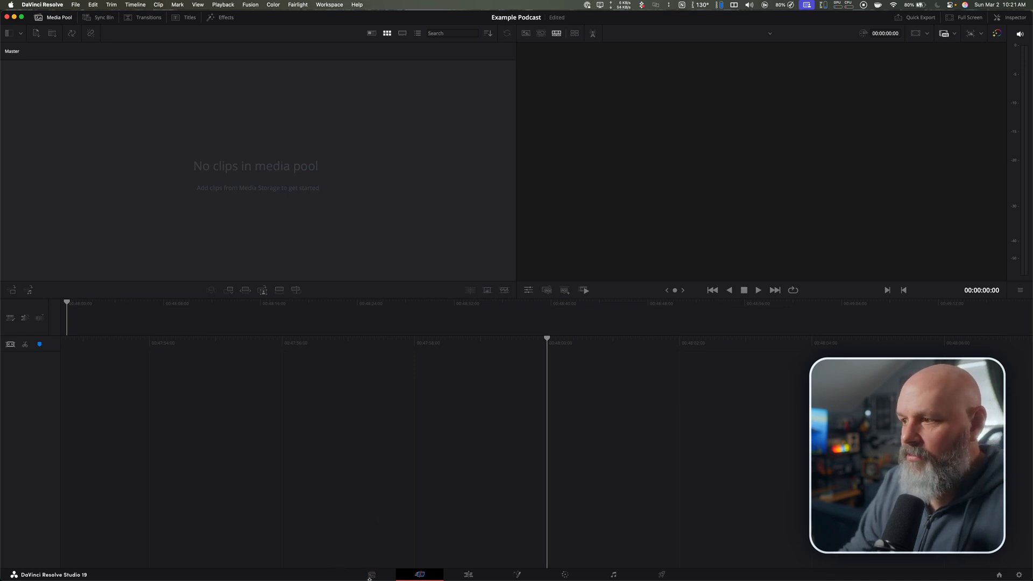
# - Find the How I edit my podcast folder in the Projects media storage location and import its Video folder as bins under Master
pyautogui.click(373, 575)
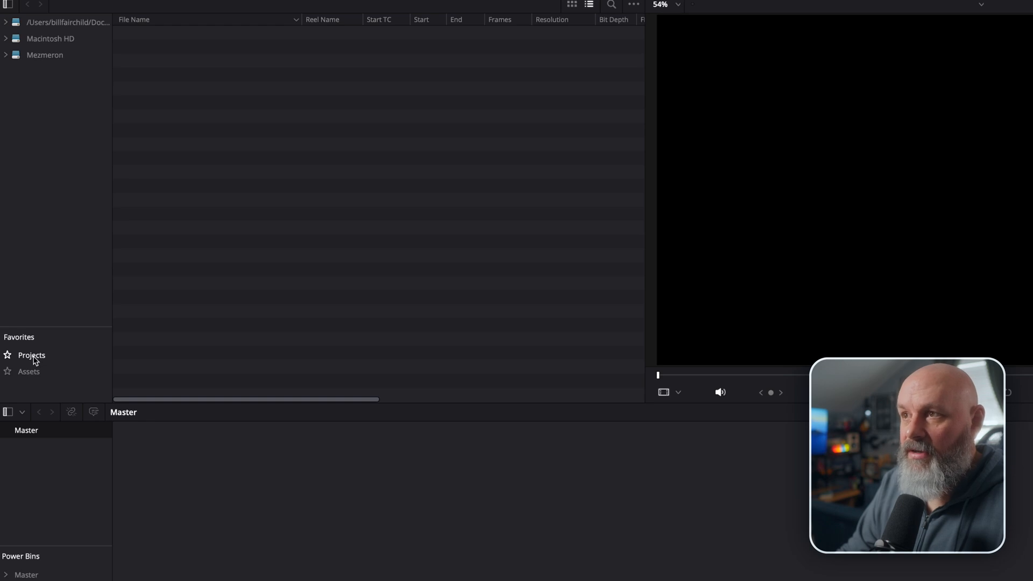
pyautogui.click(43, 56)
pyautogui.click(169, 158)
pyautogui.keyDown('shift'); pyautogui.click(165, 172); pyautogui.keyUp('shift')
pyautogui.moveTo(164, 172); pyautogui.dragTo(132, 160)
pyautogui.click(33, 355)
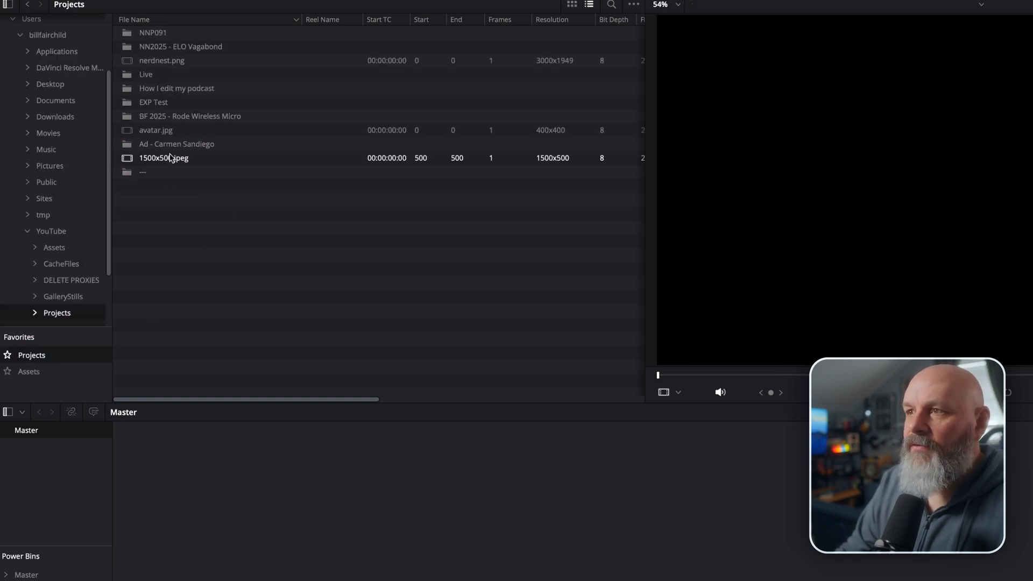
pyautogui.click(163, 92)
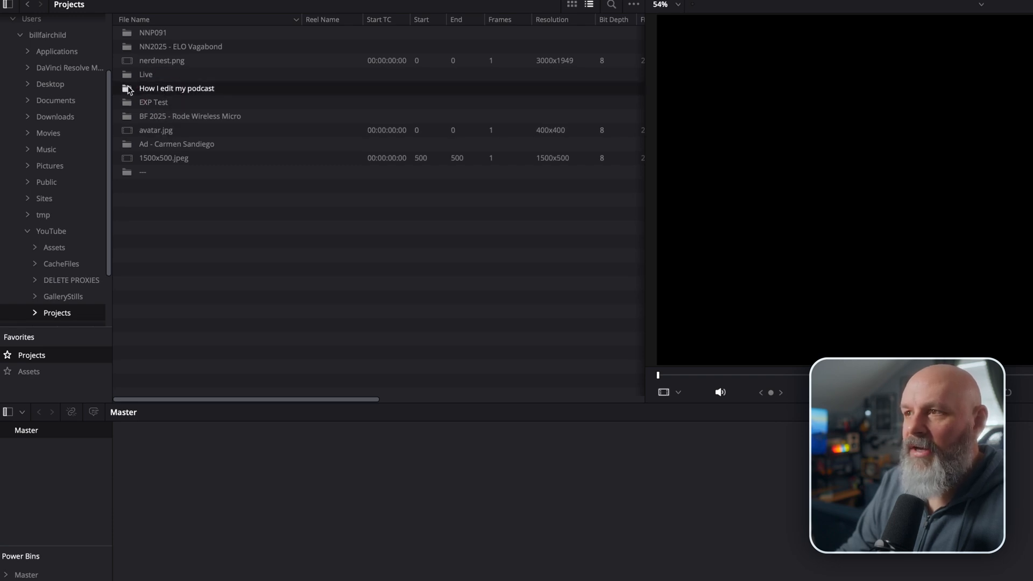
pyautogui.doubleClick(129, 91)
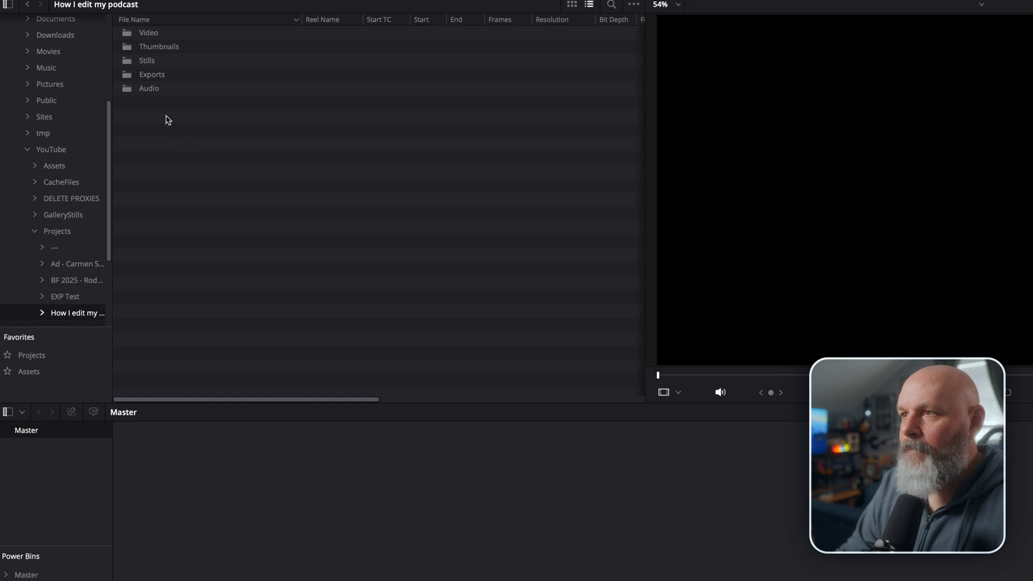
pyautogui.click(141, 35)
pyautogui.moveTo(129, 36); pyautogui.dragTo(29, 432)
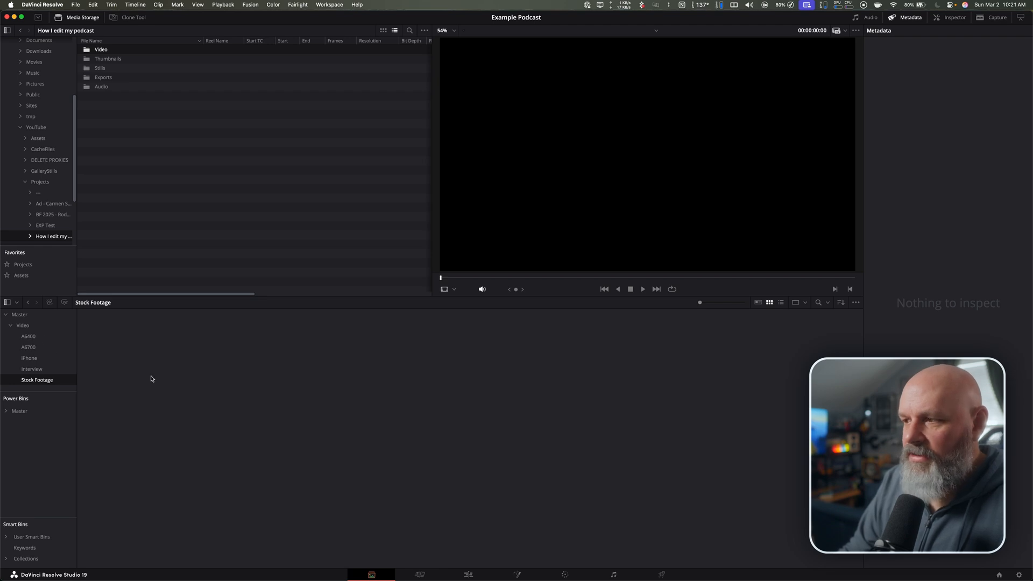
# - Switch to the Edit page, hide the Index, and show the Interview bin's clips in the media pool
pyautogui.click(466, 574)
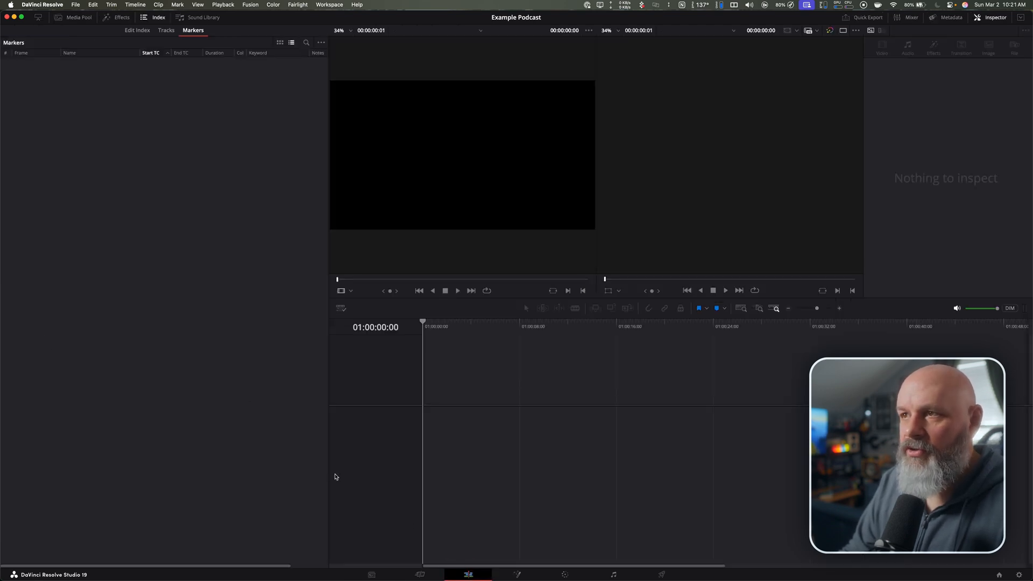
pyautogui.click(158, 18)
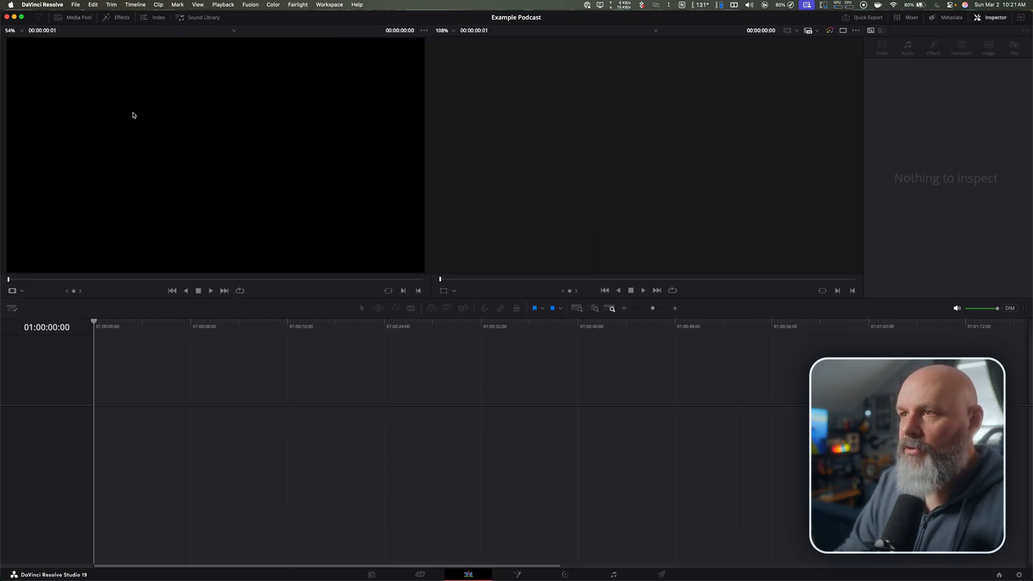
pyautogui.click(72, 18)
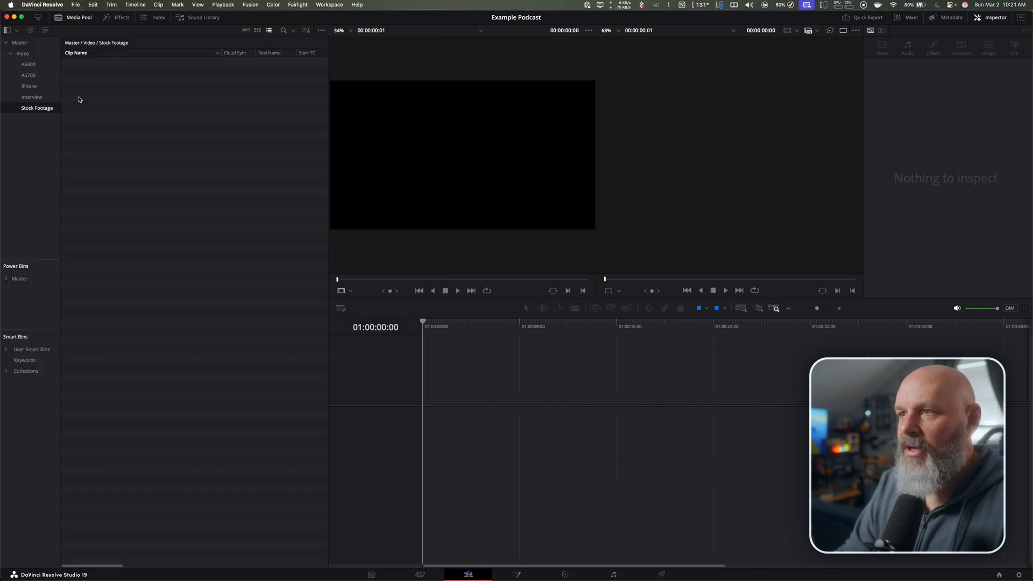
pyautogui.click(30, 98)
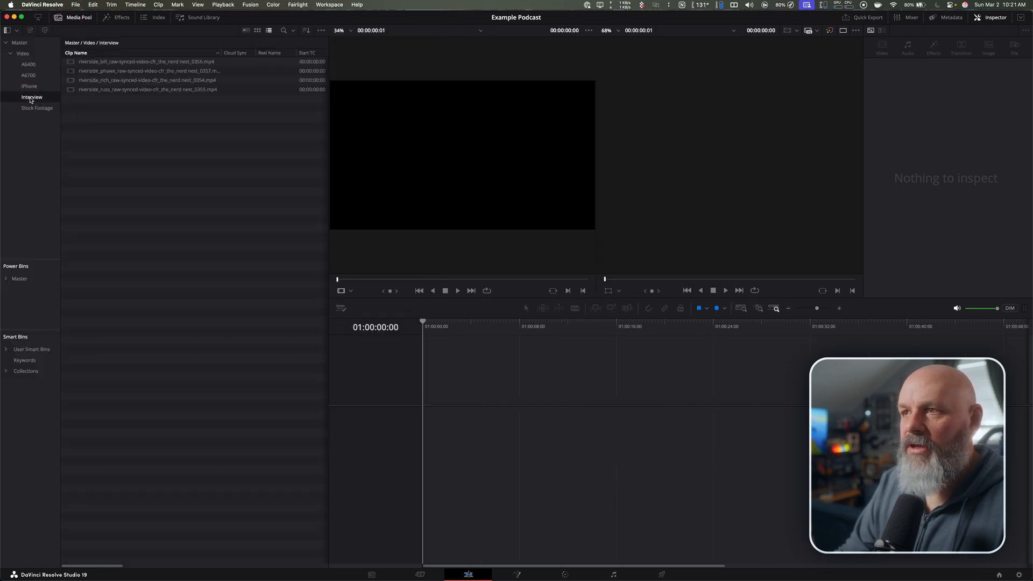
pyautogui.moveTo(123, 119); pyautogui.dragTo(73, 90)
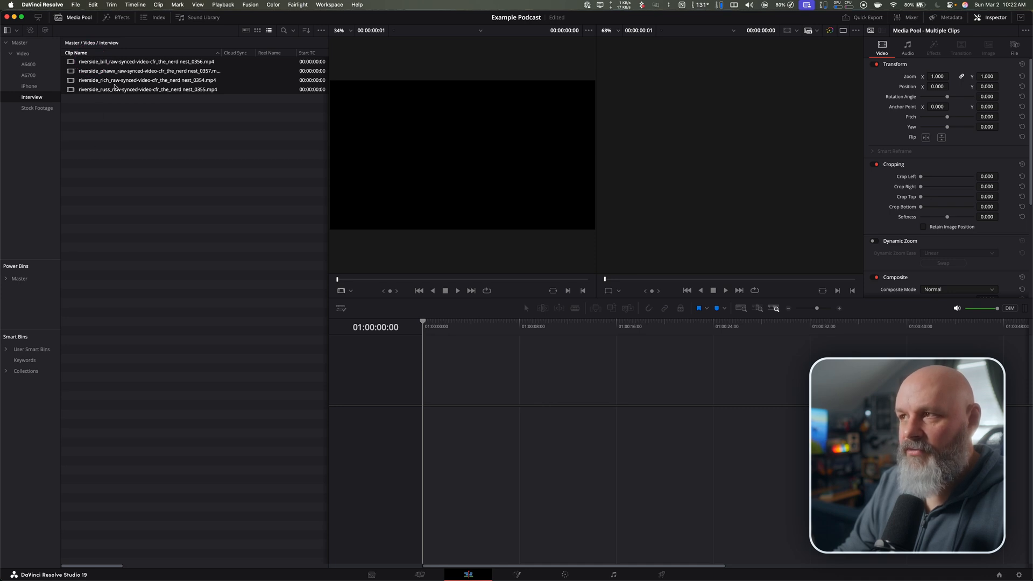
pyautogui.click(101, 122)
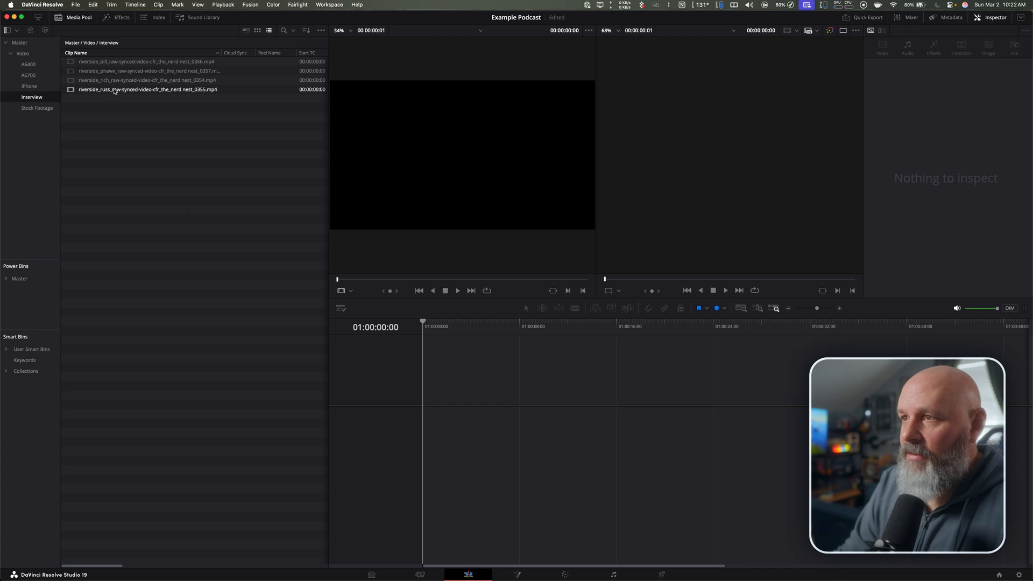
# - Stack the four Riverside clips ending in 0356, 0357, 0354 and 0355 at the timeline start on video tracks 1 to 4
pyautogui.click(97, 63)
pyautogui.moveTo(70, 62); pyautogui.dragTo(464, 449)
pyautogui.click(108, 71)
pyautogui.moveTo(74, 71); pyautogui.dragTo(451, 437)
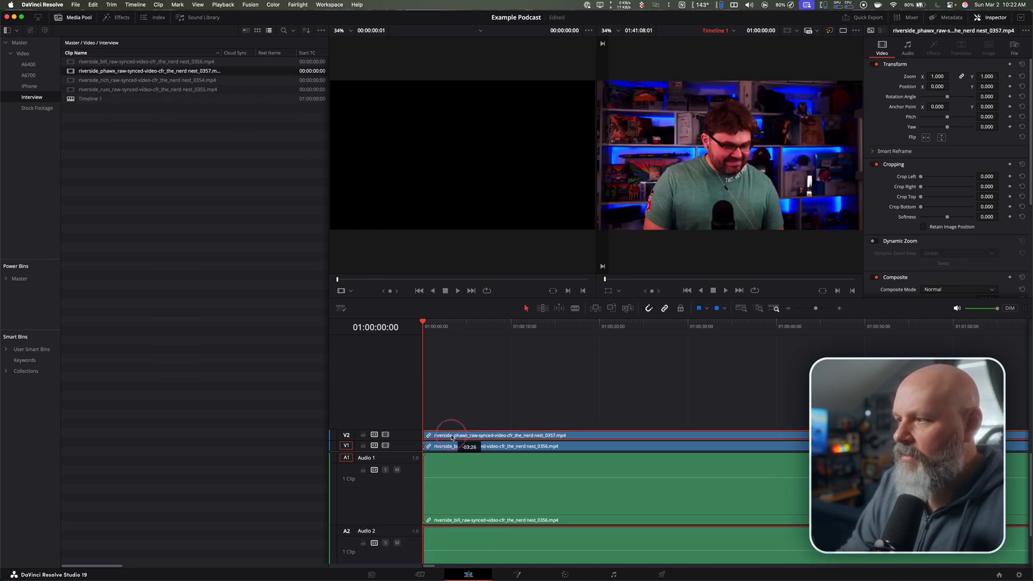
pyautogui.click(94, 85)
pyautogui.moveTo(70, 83); pyautogui.dragTo(439, 426)
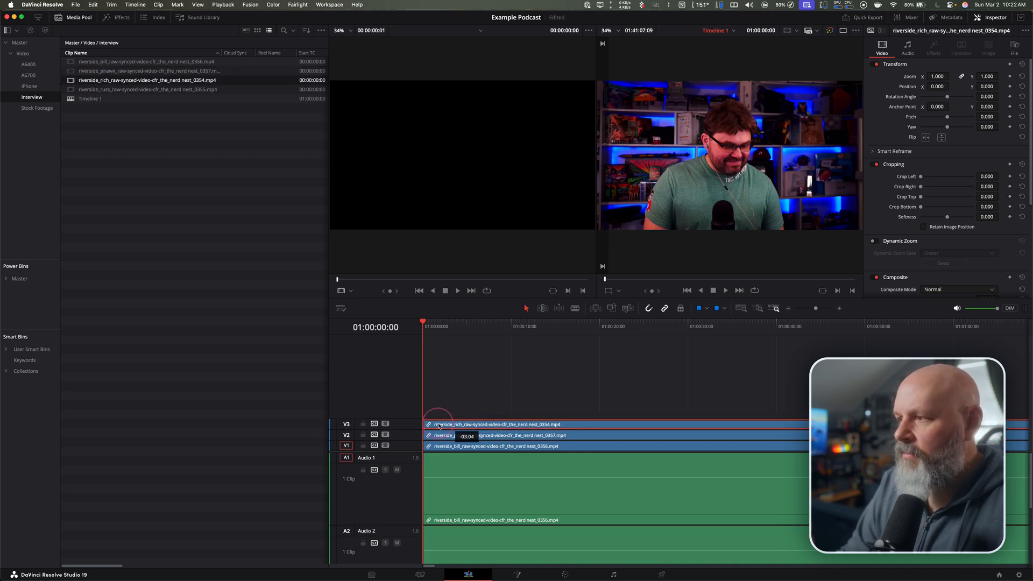
pyautogui.click(94, 89)
pyautogui.moveTo(94, 90); pyautogui.dragTo(430, 416)
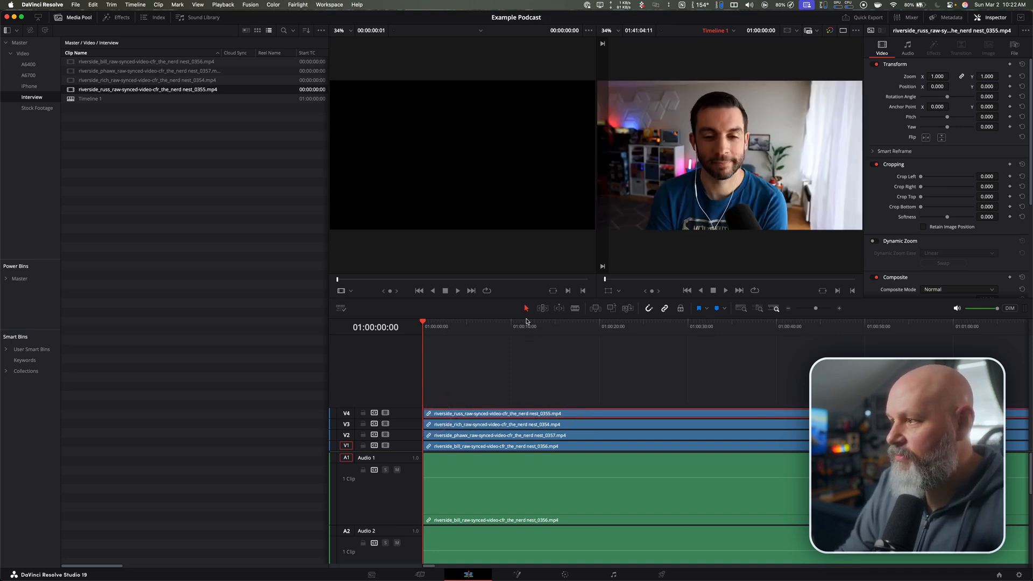
# - Examine the audio waveforms of the stacked clips across the whole timeline and close up, with the media pool hidden
pyautogui.moveTo(533, 299); pyautogui.dragTo(530, 164)
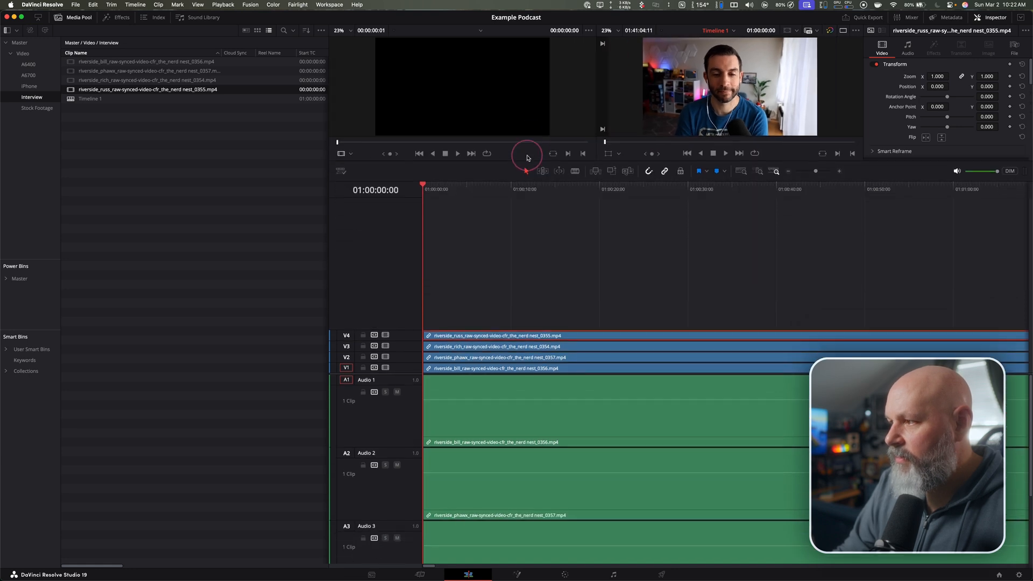
pyautogui.scroll(-5, 580, 429)
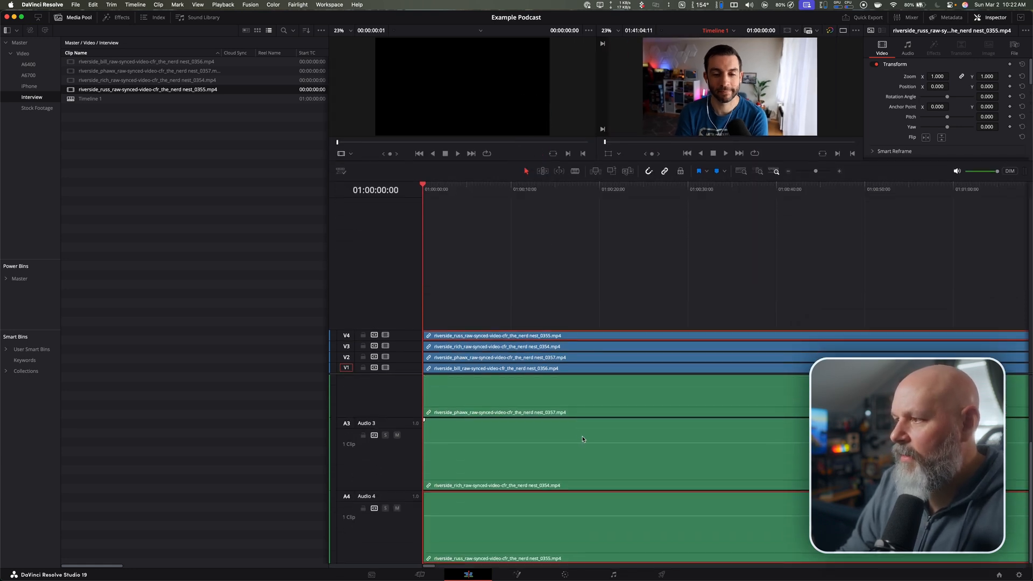
pyautogui.scroll(4, 580, 429)
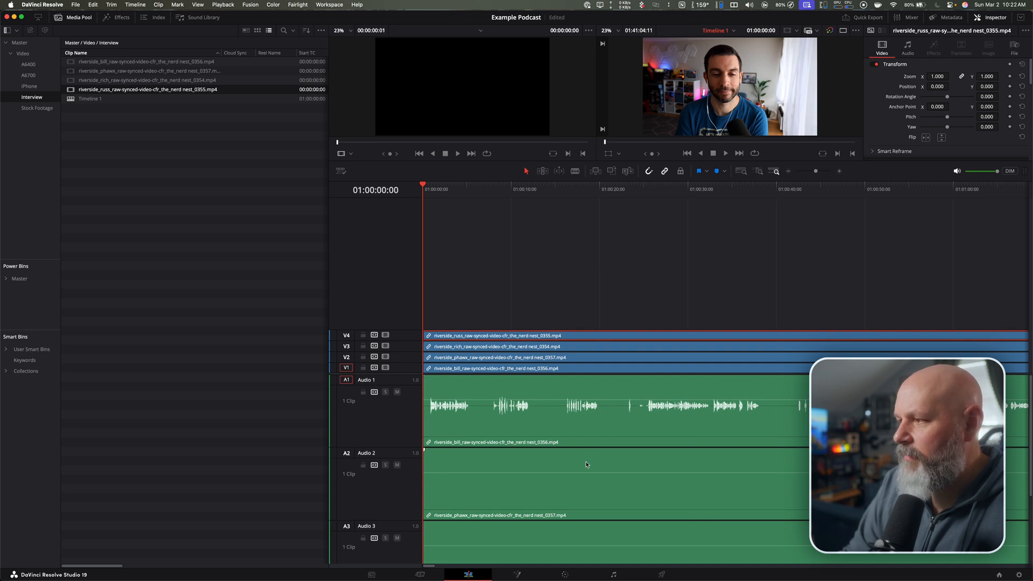
pyautogui.hotkey('shift', 'z')
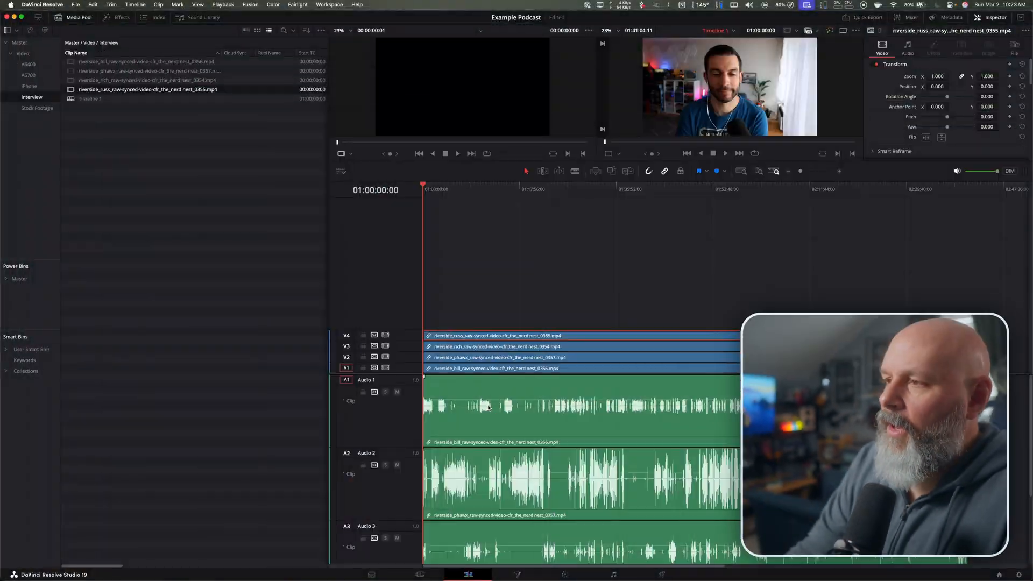
pyautogui.click(65, 21)
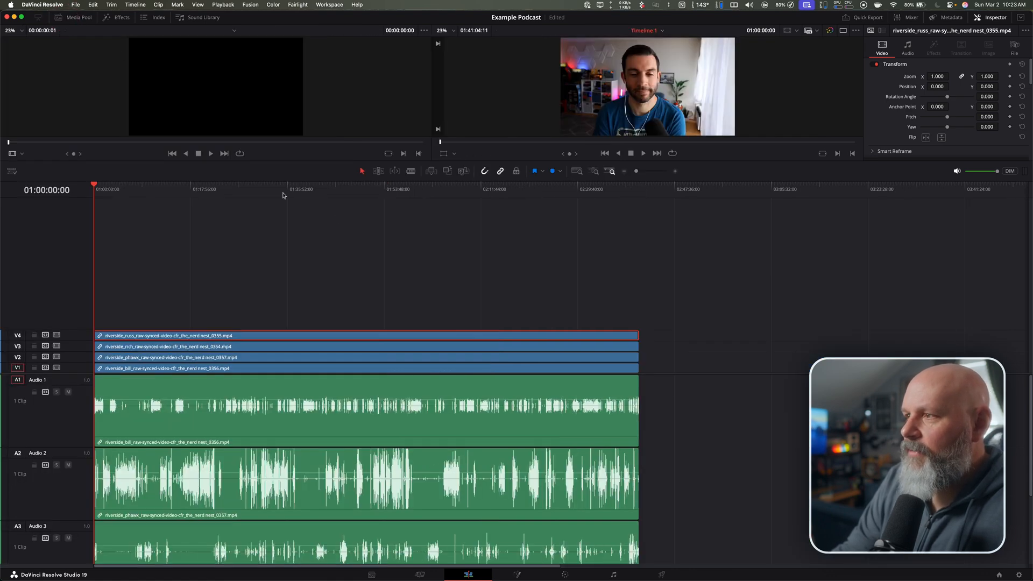
pyautogui.press('super+equal')
pyautogui.press('super+equal')
pyautogui.press('super+equal')
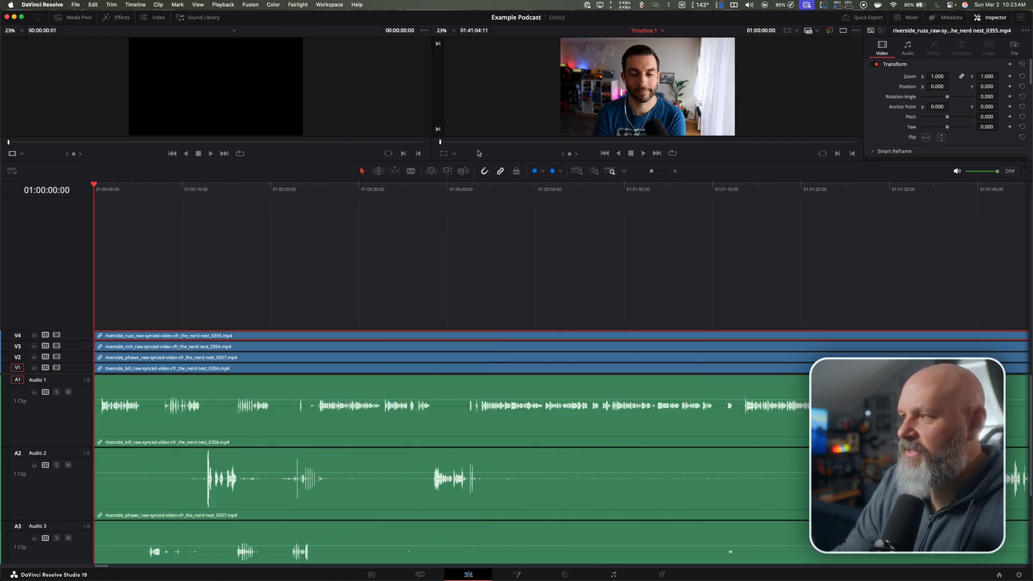
pyautogui.moveTo(482, 160); pyautogui.dragTo(486, 304)
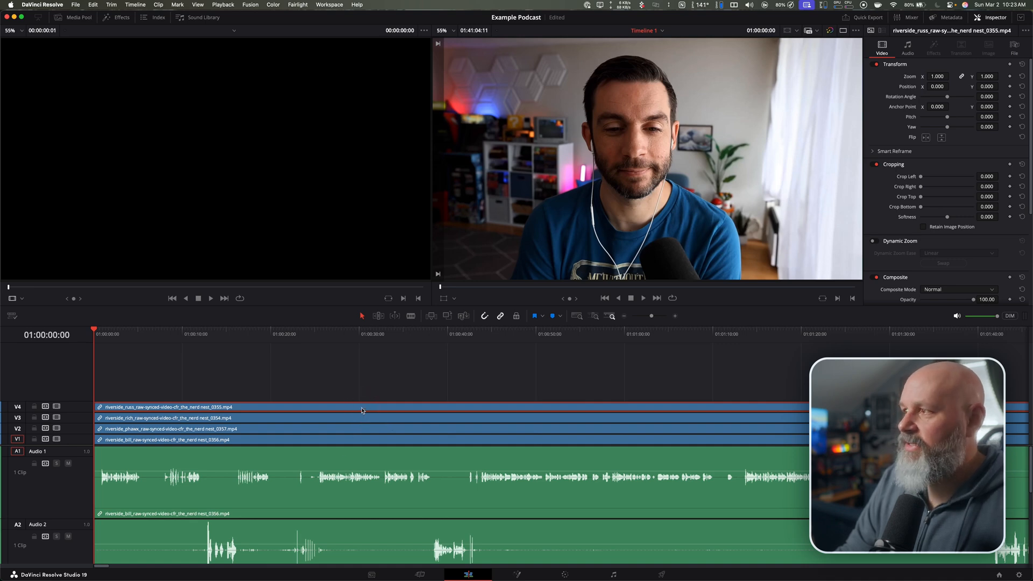
# - Disable the clips on video tracks 4, 3 and 2 one after another to reveal the cameras beneath
pyautogui.press('d')
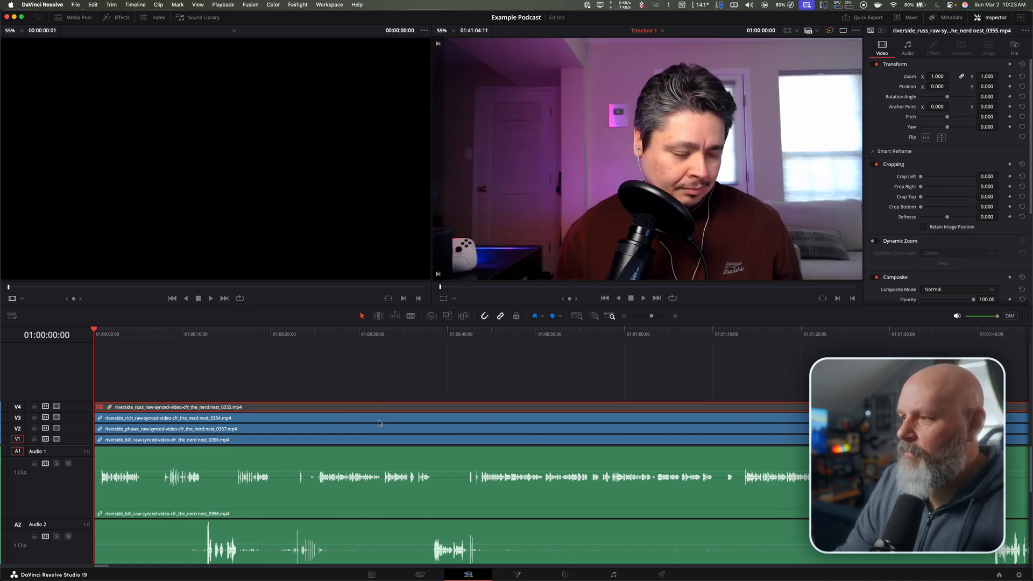
pyautogui.click(380, 423)
pyautogui.press('d')
pyautogui.click(385, 430)
pyautogui.press('d')
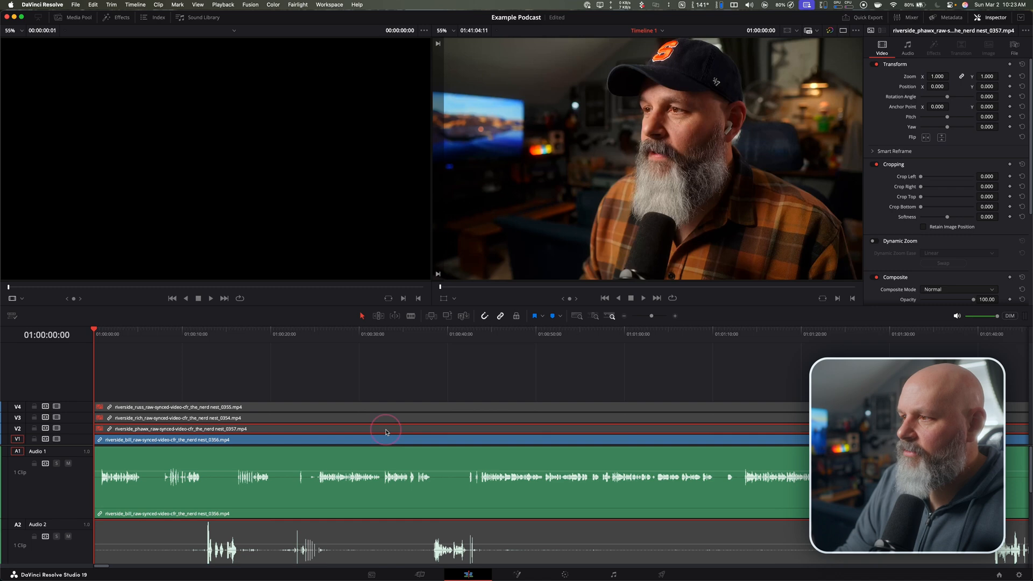
# - Undo the disabling of the clips on video tracks 2, 3 and 4
pyautogui.press('super+z')
pyautogui.press('super+z')
pyautogui.press('super+z')
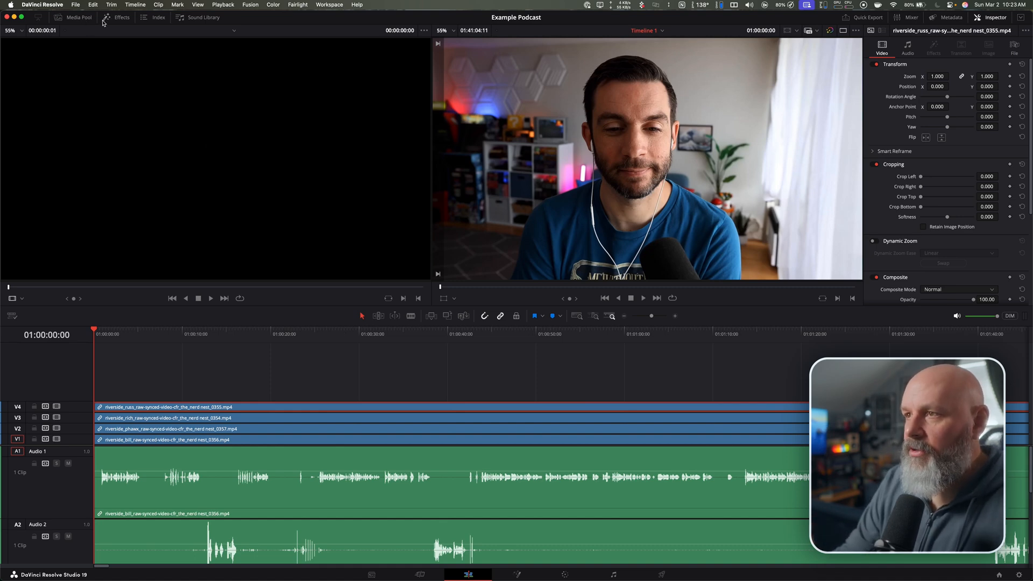
# - Open the Podcast Camera Positions power bin in the media pool and widen the bin list to fit its full name
pyautogui.click(75, 17)
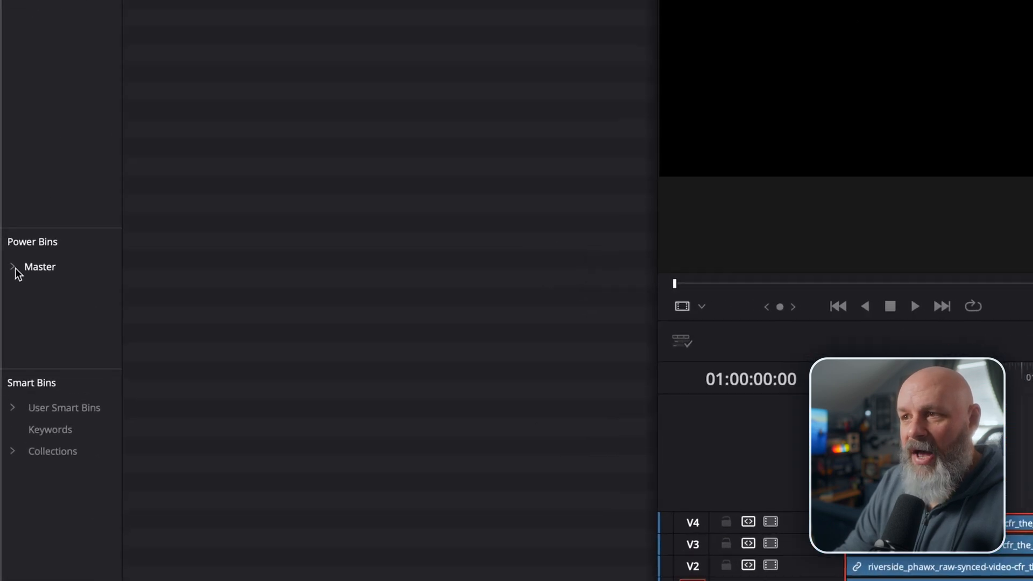
pyautogui.click(7, 279)
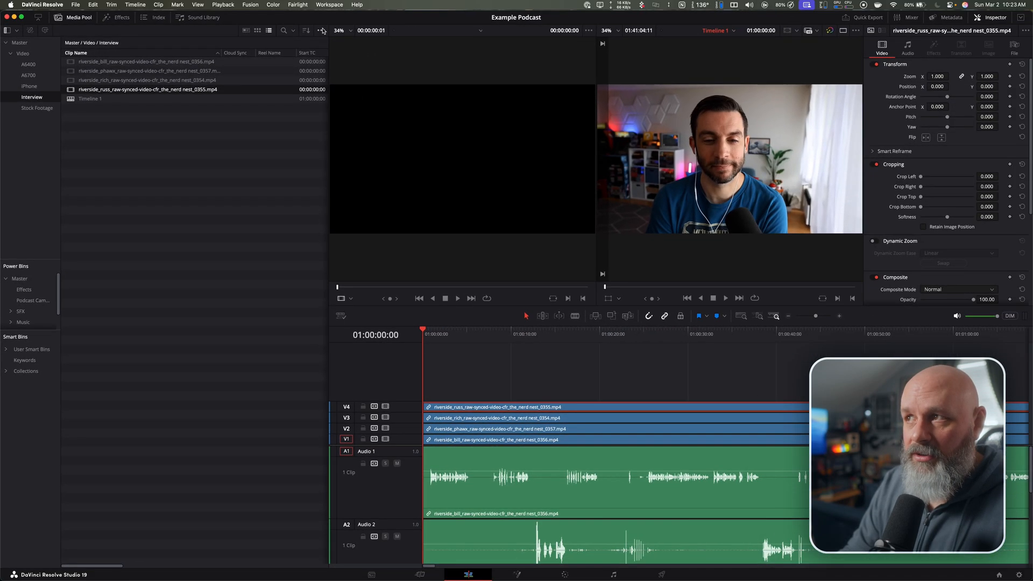
pyautogui.click(322, 31)
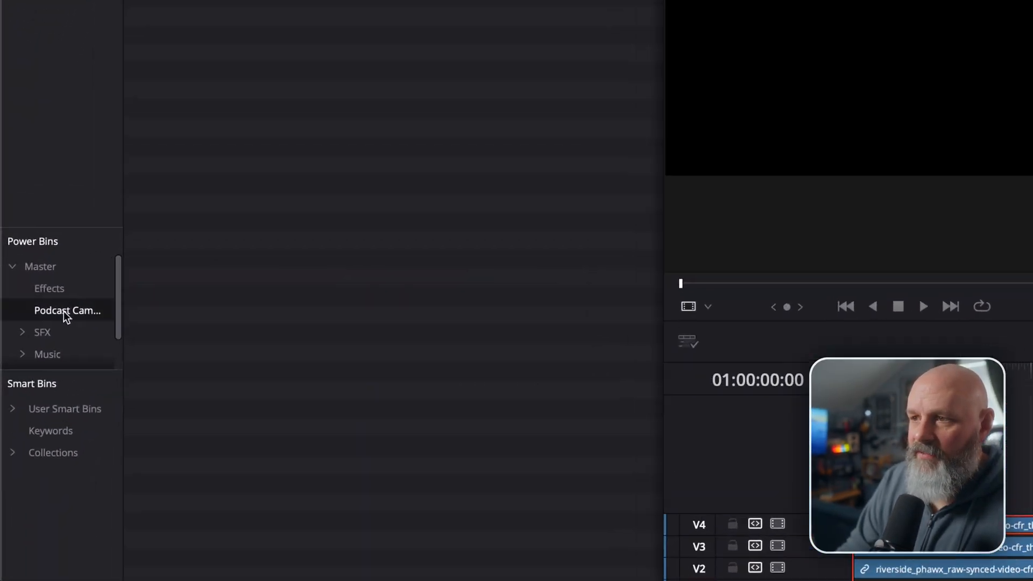
pyautogui.moveTo(124, 306); pyautogui.dragTo(157, 305)
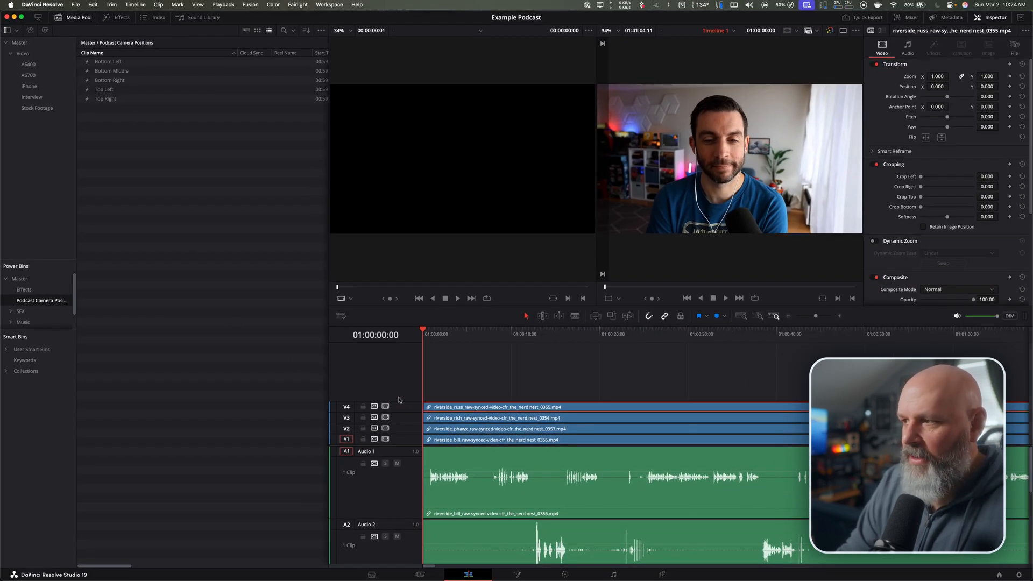
# - Add one video track below the first video track and one stereo audio track above the first audio track
pyautogui.rightClick(399, 396)
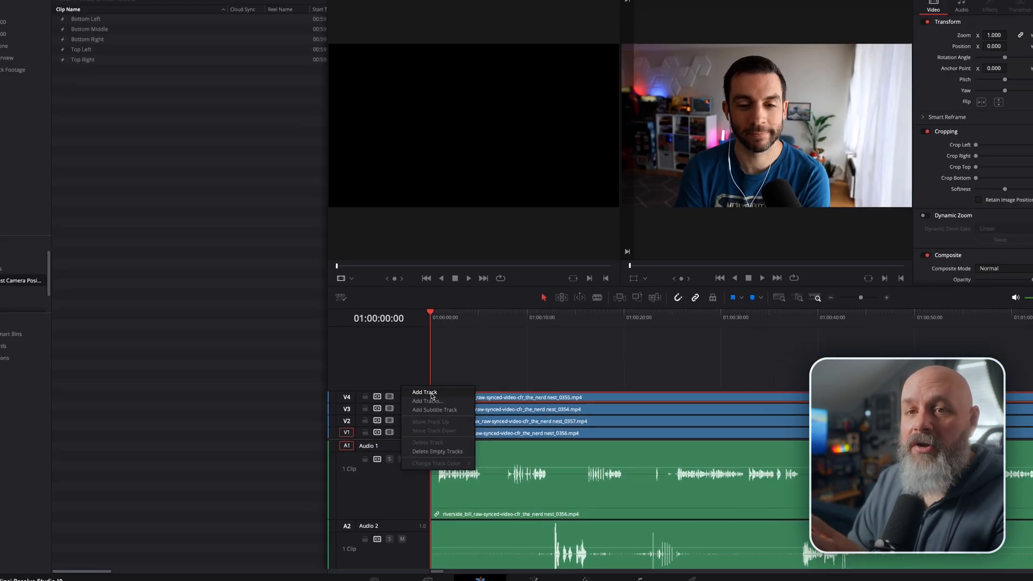
pyautogui.click(424, 415)
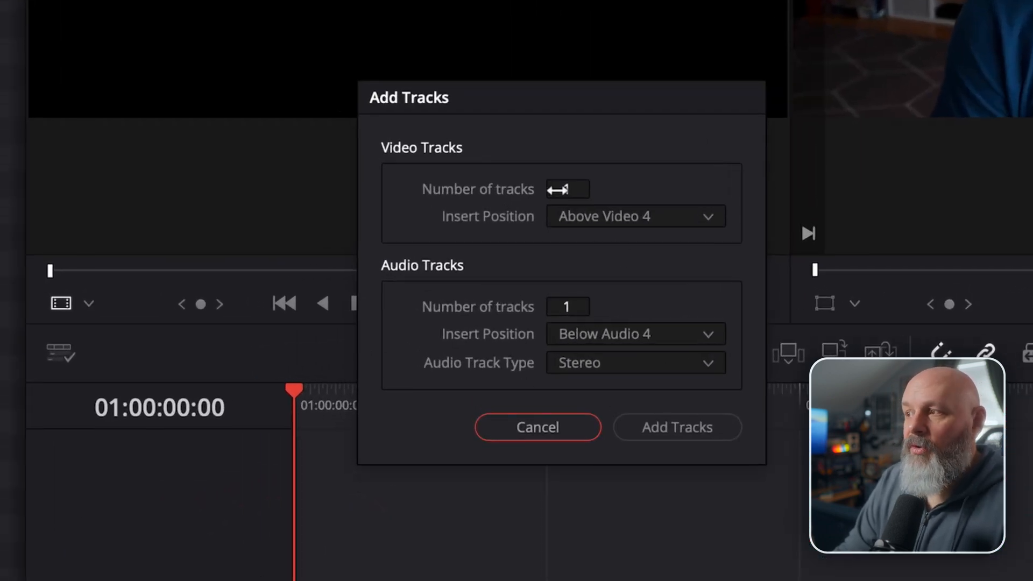
pyautogui.click(666, 225)
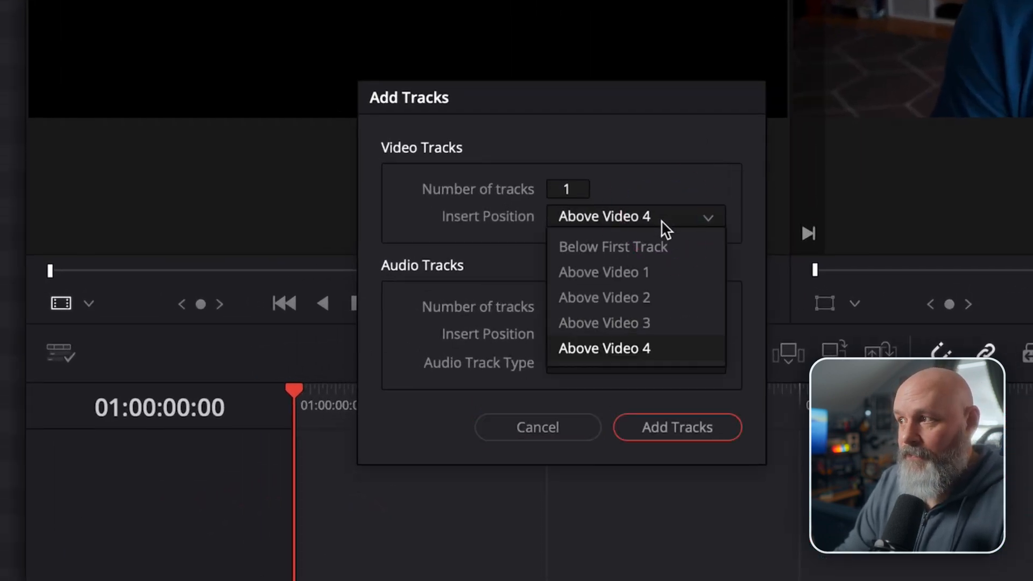
pyautogui.click(662, 248)
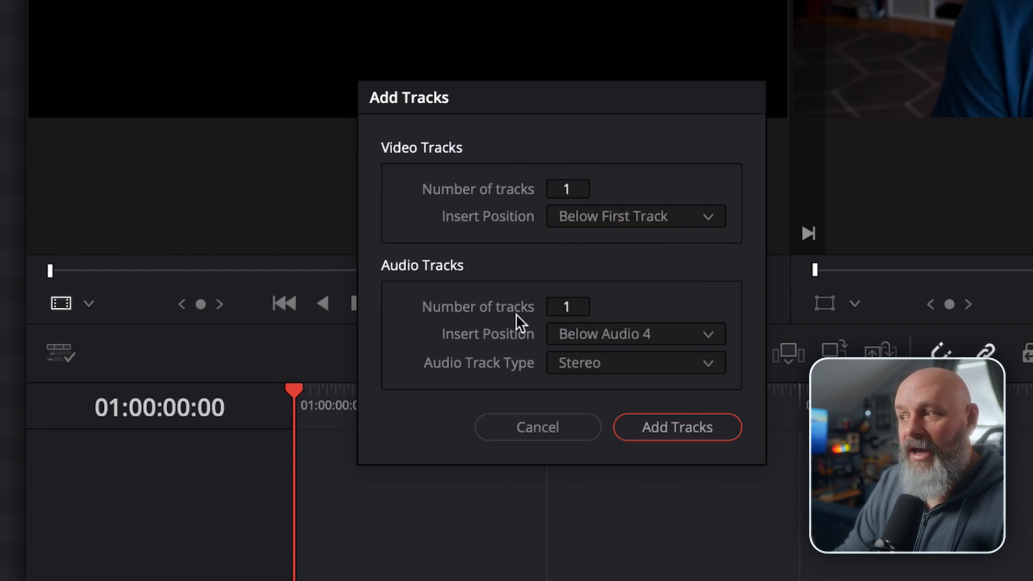
pyautogui.click(642, 368)
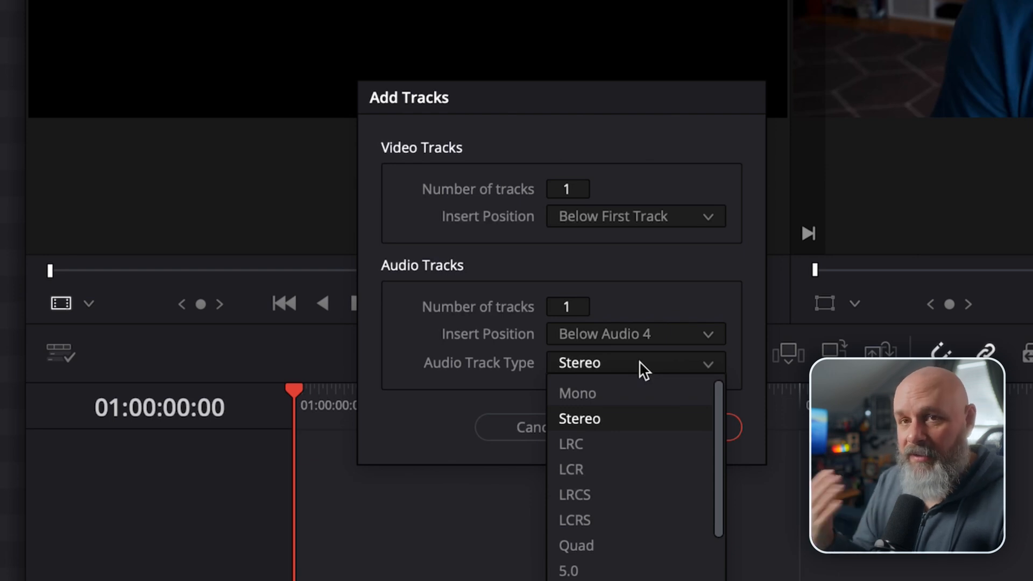
pyautogui.click(648, 305)
pyautogui.click(640, 336)
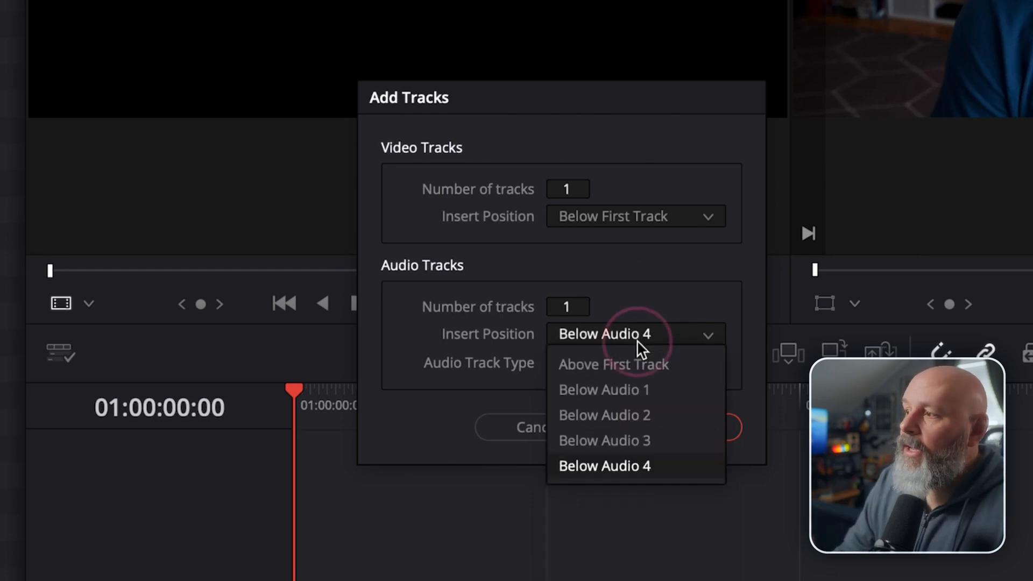
pyautogui.click(657, 365)
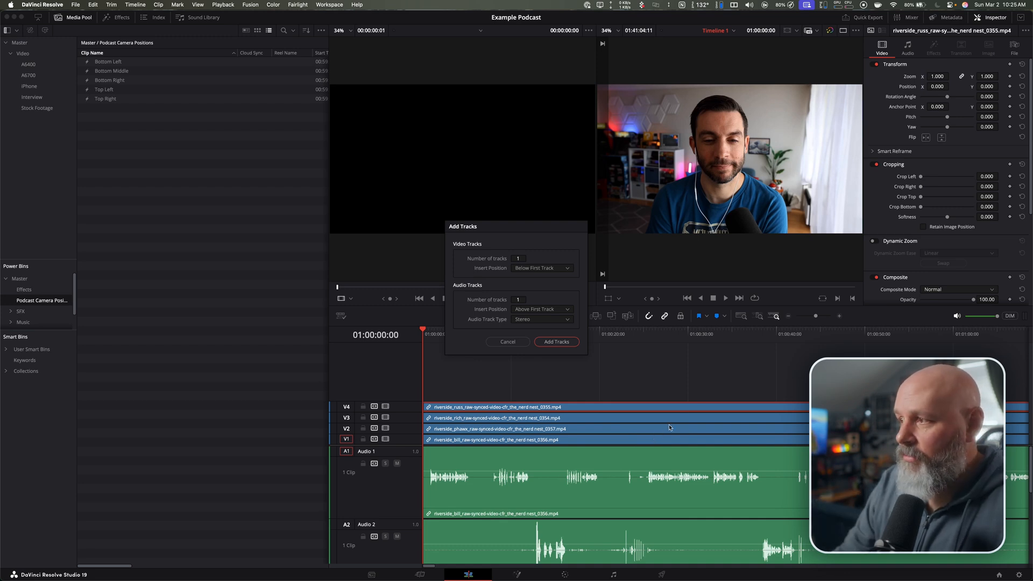
pyautogui.click(556, 342)
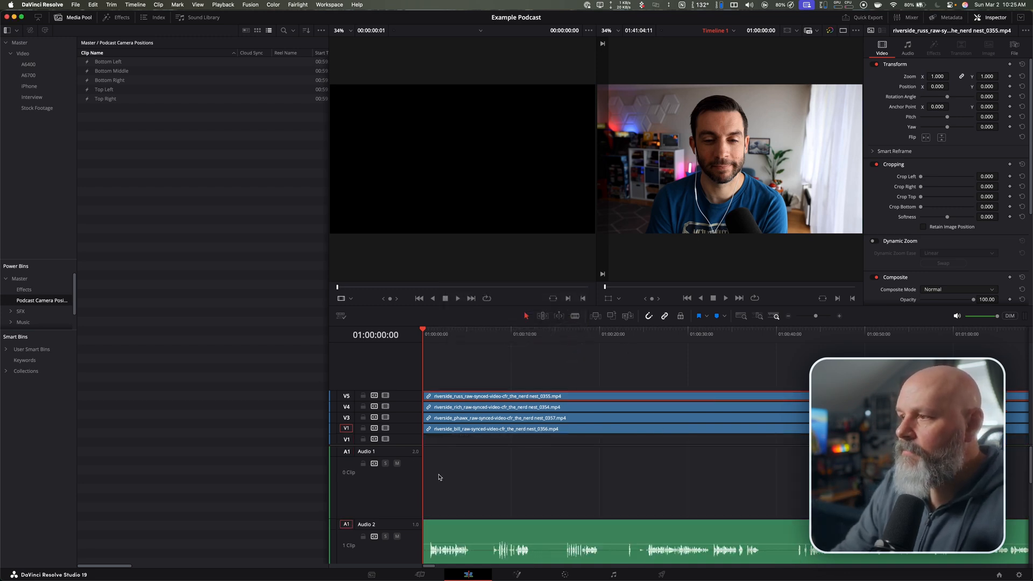
# - Rename the empty first audio track Music and each voice track with its speaker's first name followed by VO
pyautogui.doubleClick(385, 454)
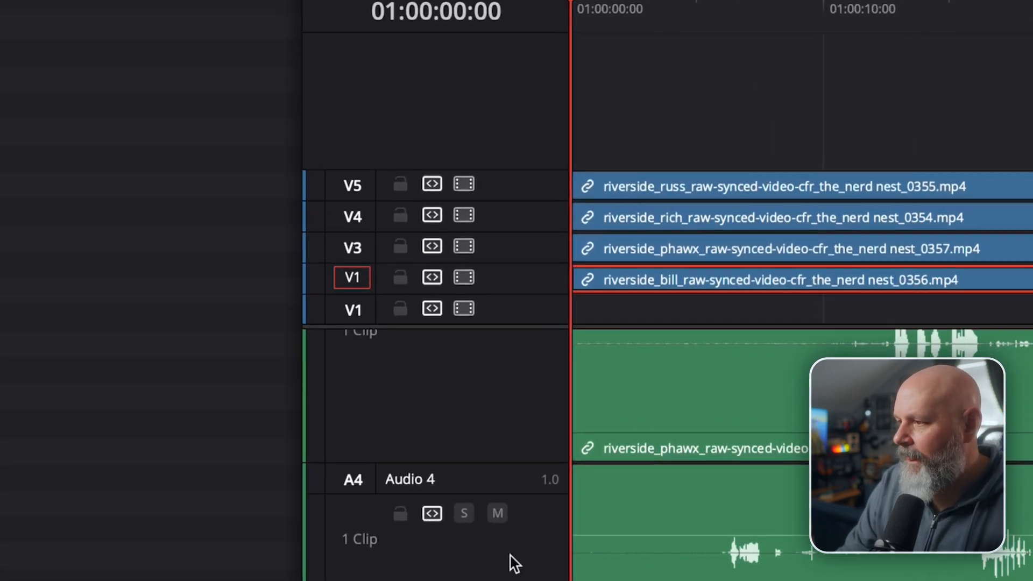
pyautogui.doubleClick(430, 481)
pyautogui.scroll(-1, 452, 487)
pyautogui.doubleClick(461, 483)
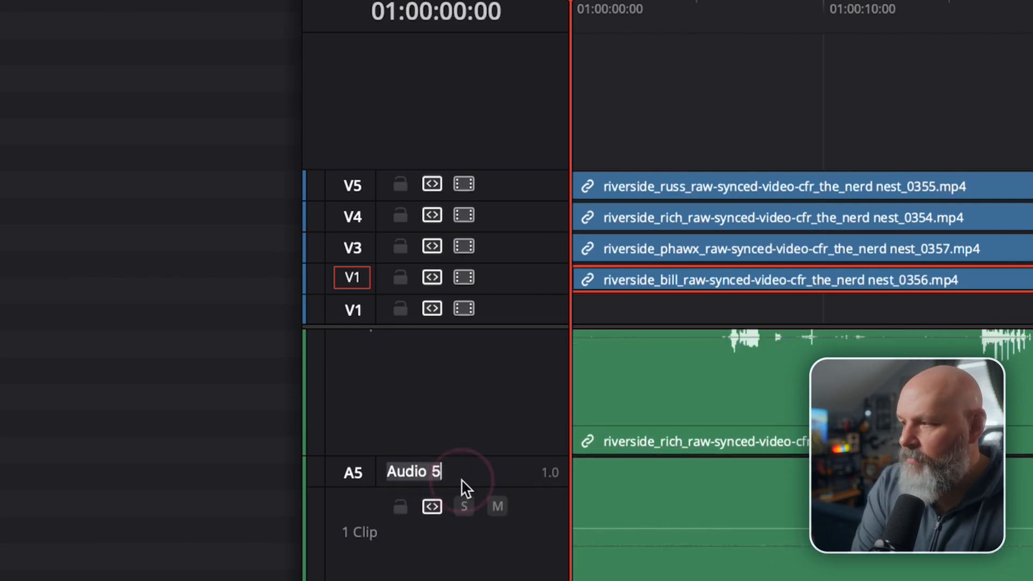
pyautogui.write('Russ VO')
pyautogui.press('Return')
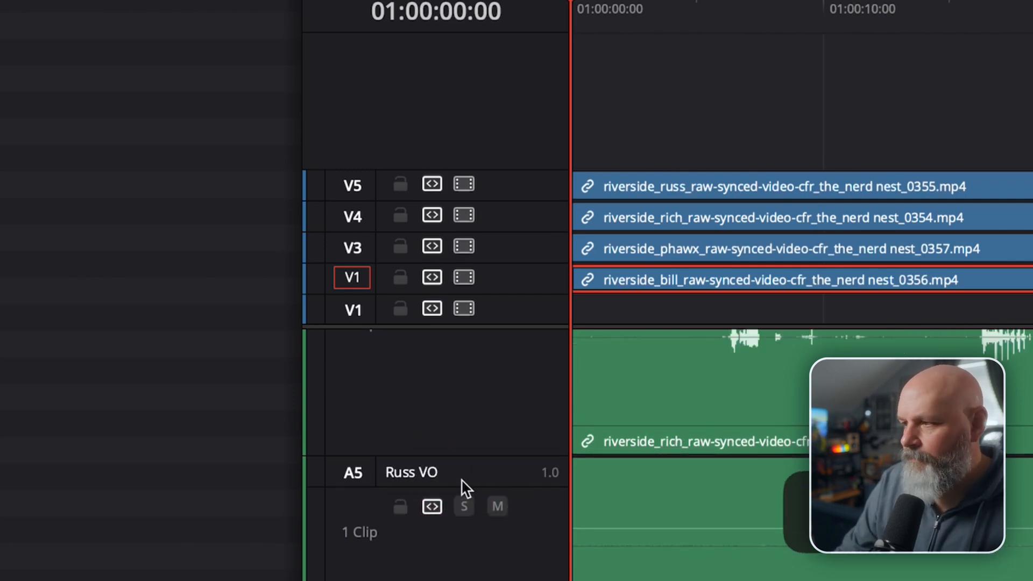
pyautogui.scroll(5, 452, 495)
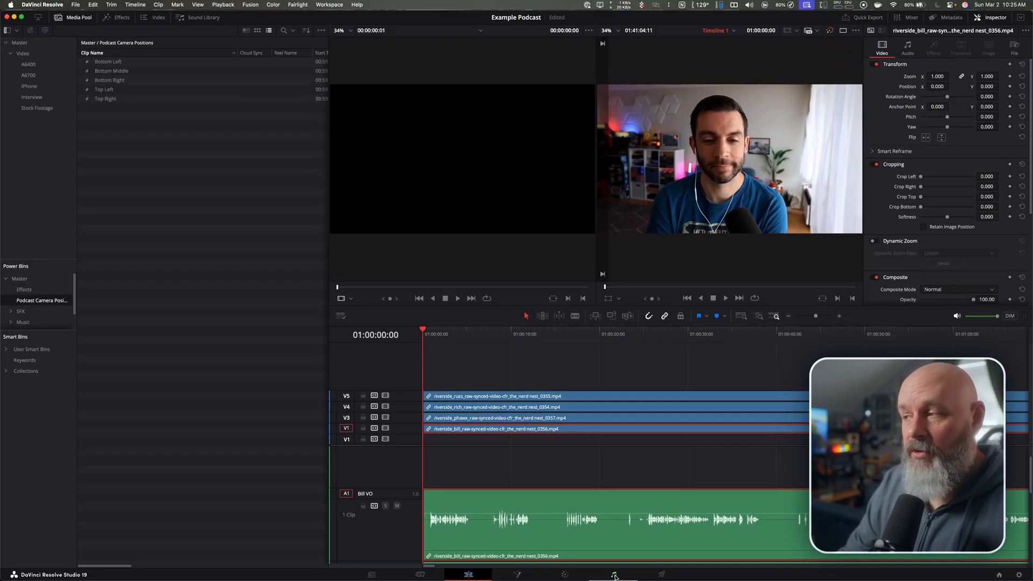
# - Check the renamed tracks on the Fairlight page with the mixer widened to show all channels, and return to the Edit page
pyautogui.click(613, 575)
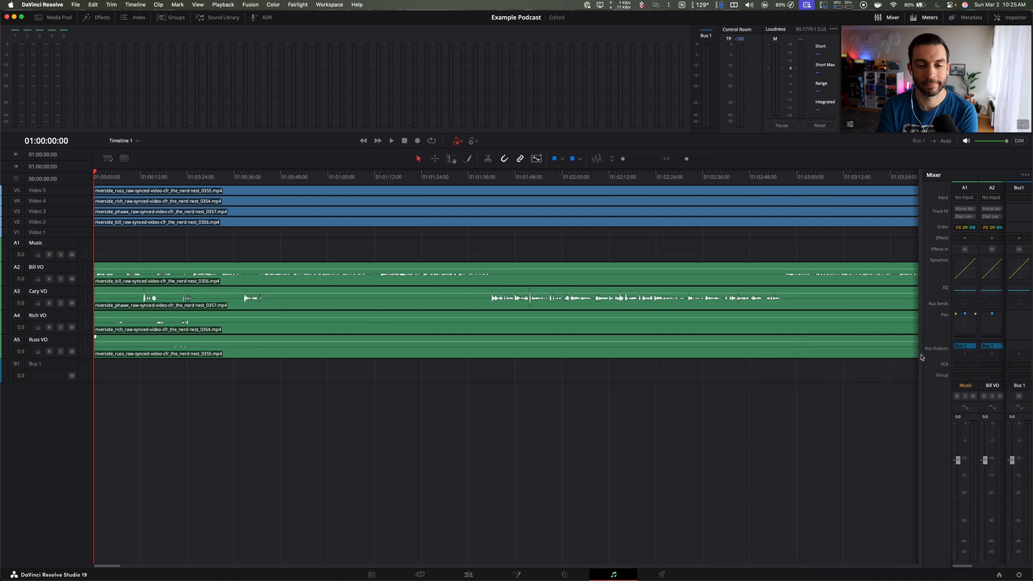
pyautogui.moveTo(924, 355); pyautogui.dragTo(664, 364)
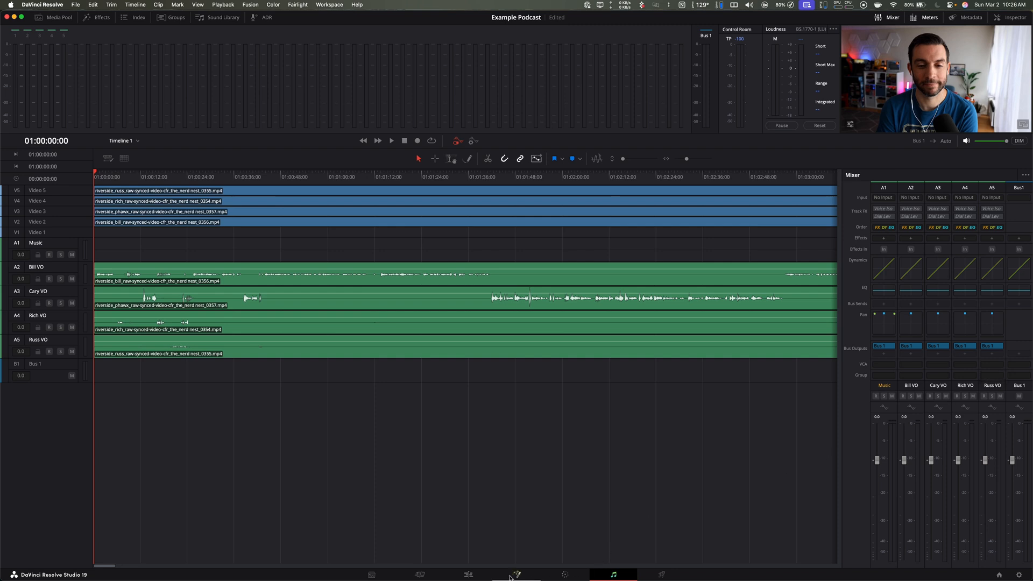
pyautogui.click(468, 575)
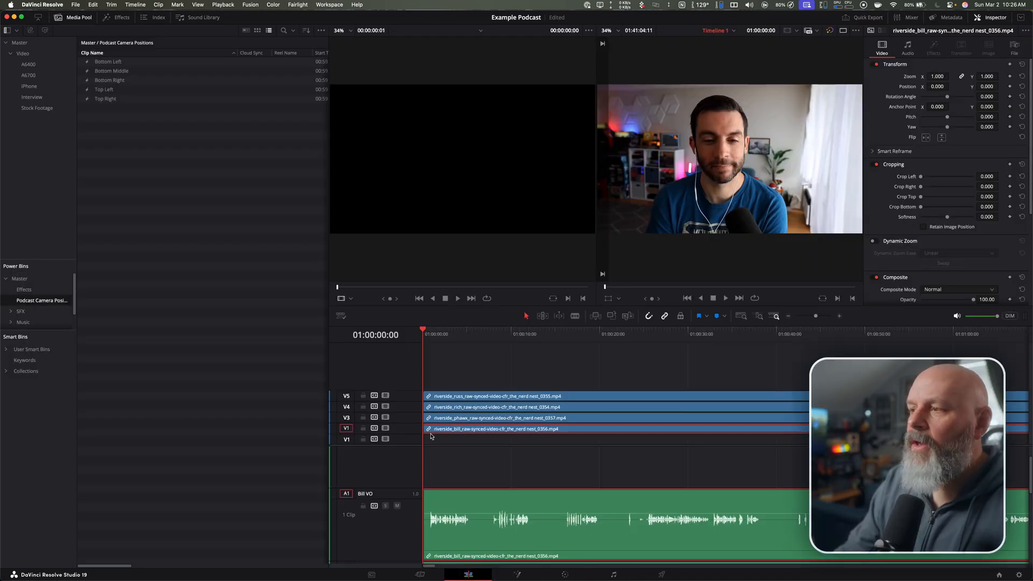
# - Place the Bottom Left, Bottom Right, Top Left and Top Right presets in a row on the empty lowest video track
pyautogui.click(503, 366)
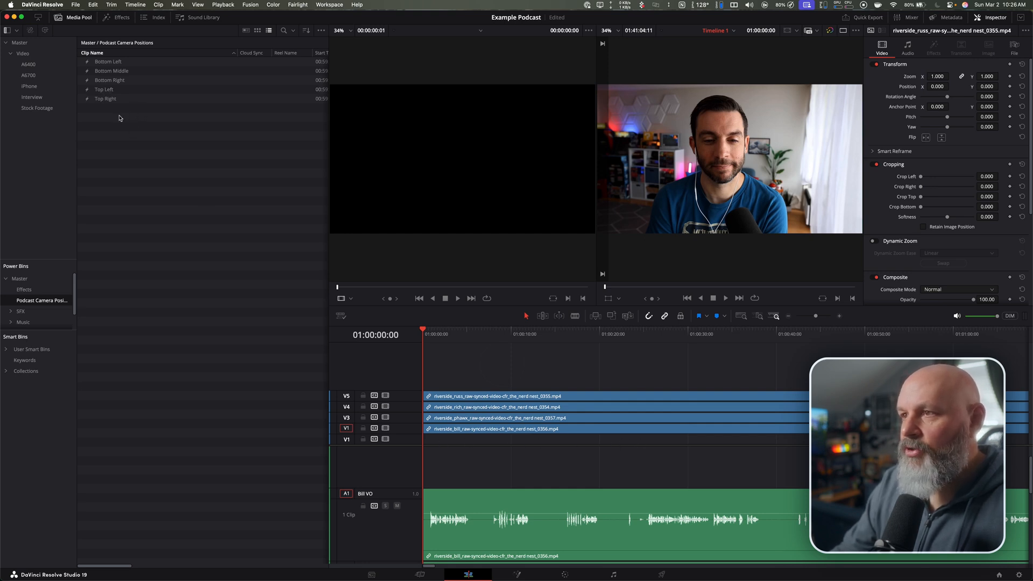
pyautogui.click(102, 65)
pyautogui.click(108, 71)
pyautogui.click(113, 81)
pyautogui.click(115, 90)
pyautogui.click(118, 99)
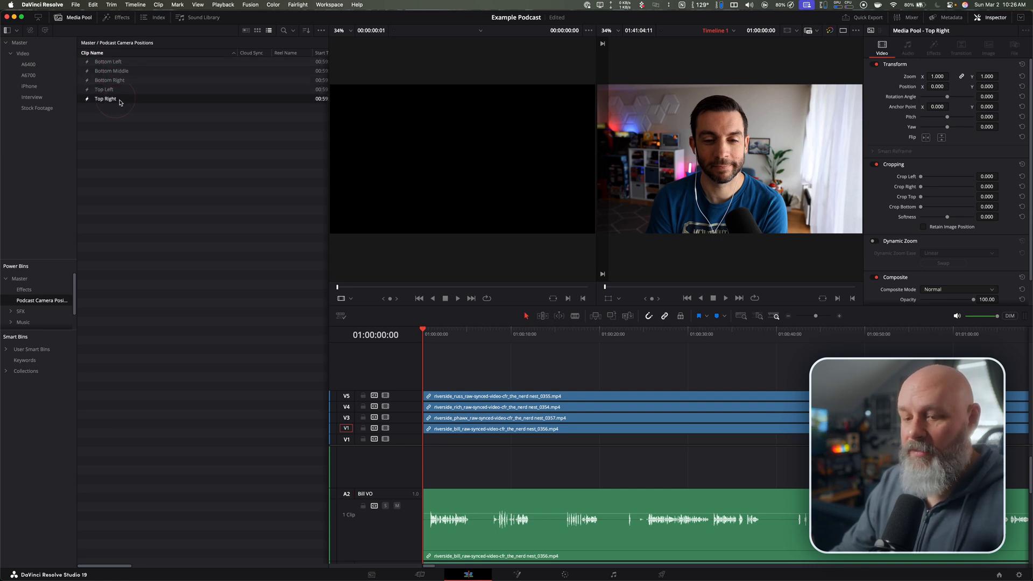
pyautogui.click(99, 62)
pyautogui.moveTo(99, 64); pyautogui.dragTo(406, 364)
pyautogui.moveTo(459, 439); pyautogui.dragTo(460, 440)
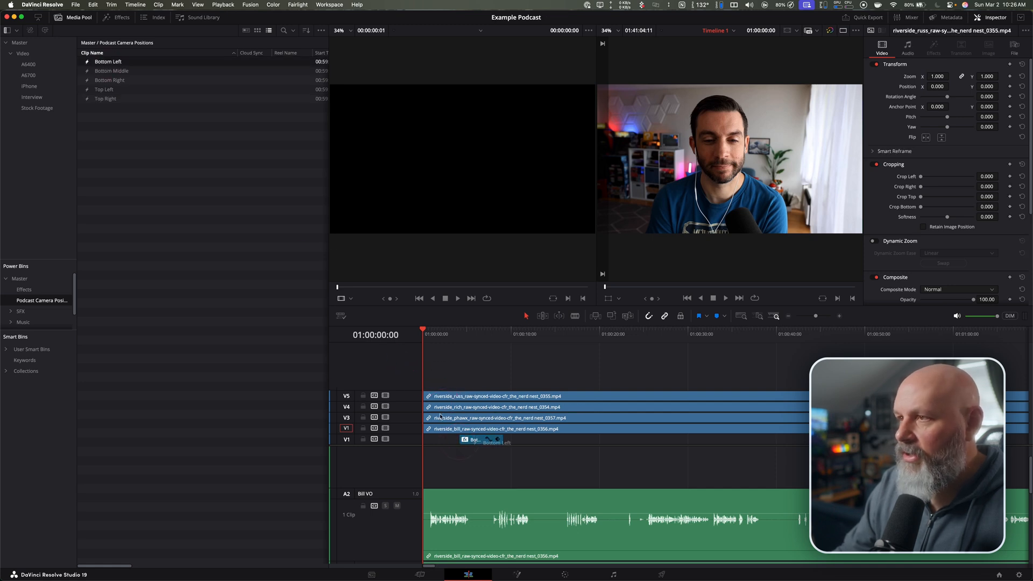
pyautogui.moveTo(104, 85); pyautogui.dragTo(544, 440)
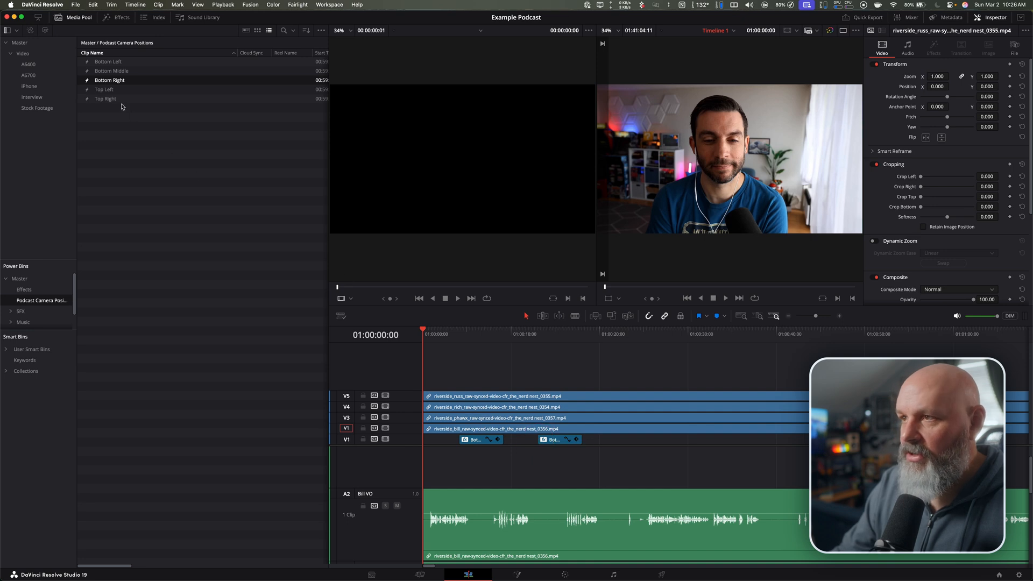
pyautogui.click(108, 89)
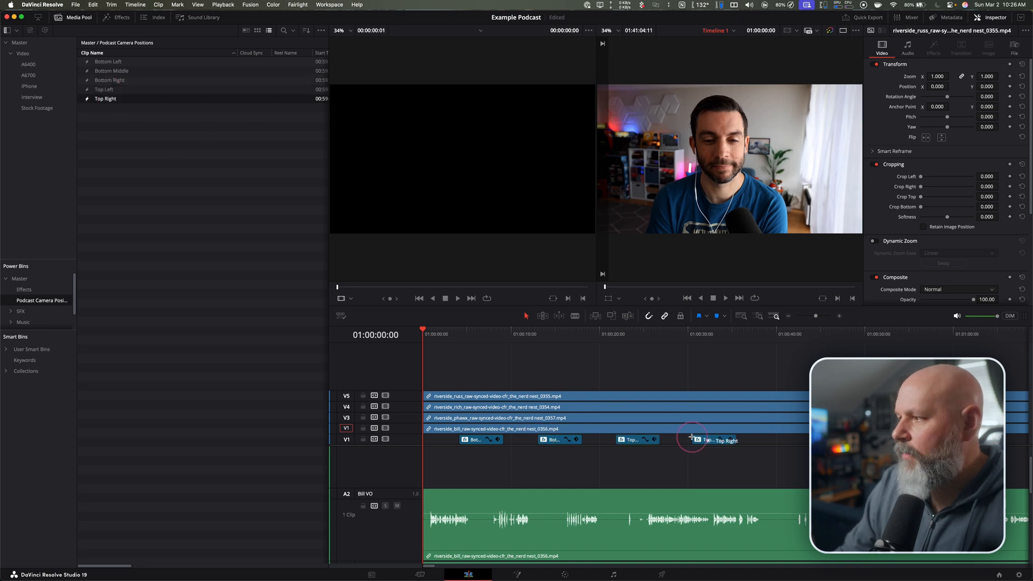
pyautogui.moveTo(691, 438); pyautogui.dragTo(693, 439)
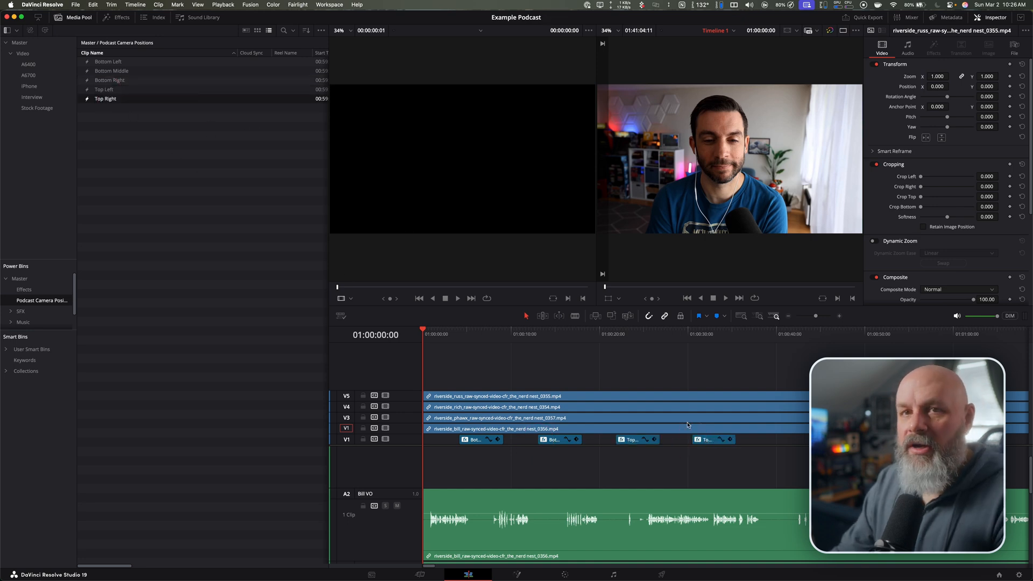
# - Move the Top Right preset onto a new video track 6 above the camera clips and preview it there
pyautogui.moveTo(706, 441); pyautogui.dragTo(705, 383)
pyautogui.click(708, 334)
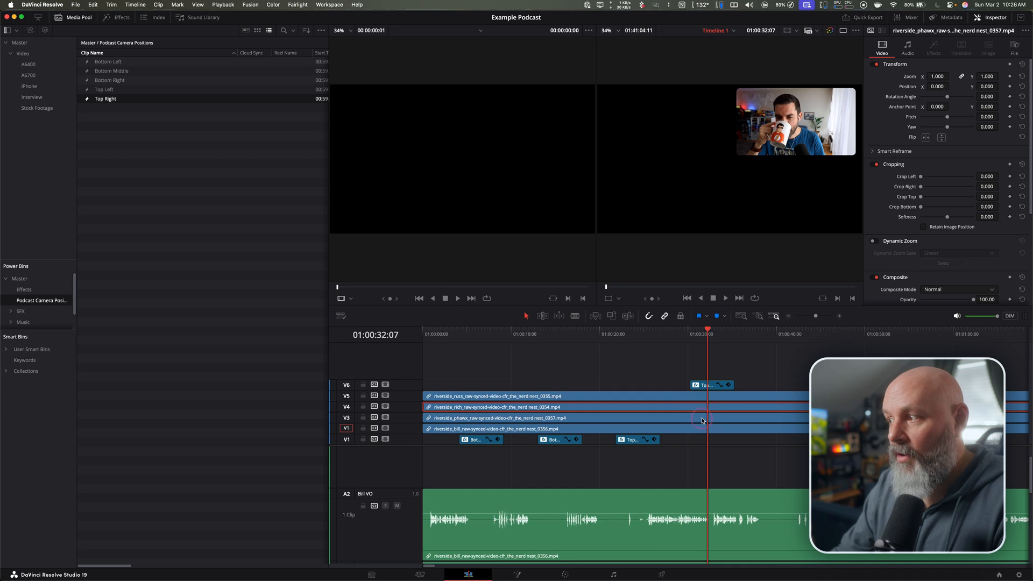
pyautogui.click(705, 384)
# - Move the Top Right preset back to video track 1 and add an Adjustment Clip from the effects library to video track 6
pyautogui.click(117, 17)
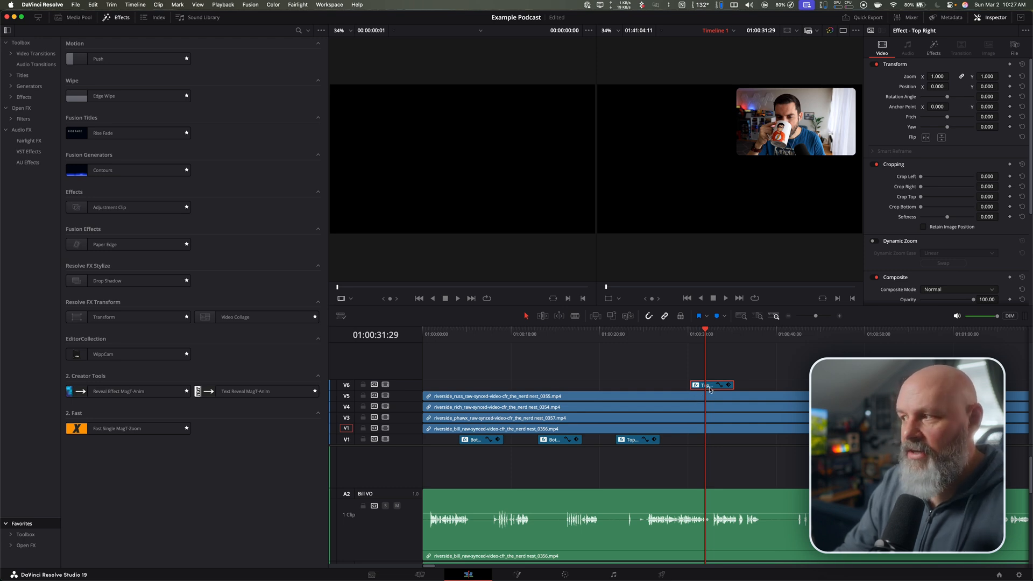
pyautogui.moveTo(712, 391); pyautogui.dragTo(712, 448)
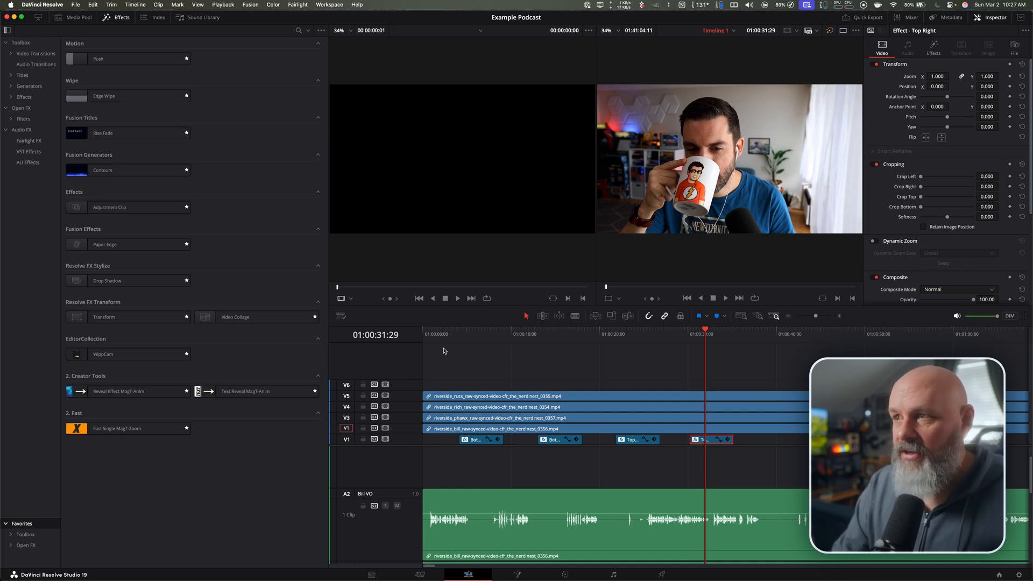
pyautogui.moveTo(100, 209); pyautogui.dragTo(791, 397)
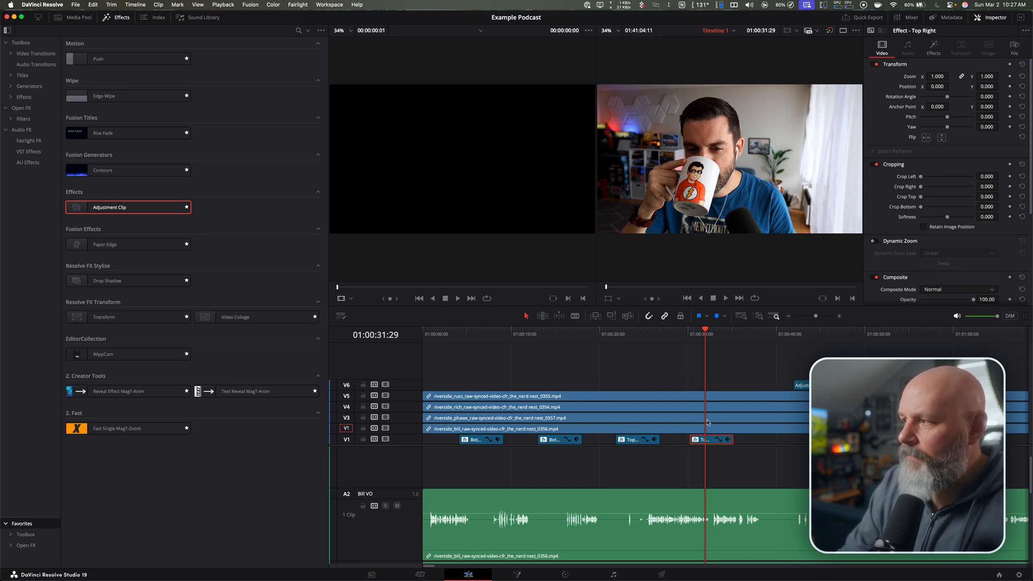
# - Show the Top Right preset's effect settings, move it back to video track 6, and compare its frame with the plain adjustment clip's
pyautogui.click(935, 46)
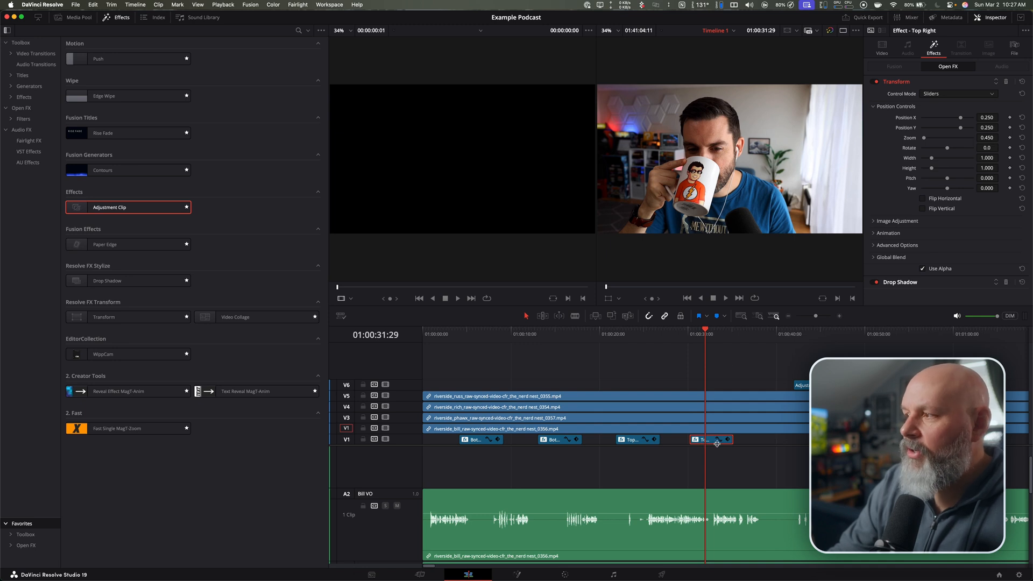
pyautogui.moveTo(710, 442); pyautogui.dragTo(706, 379)
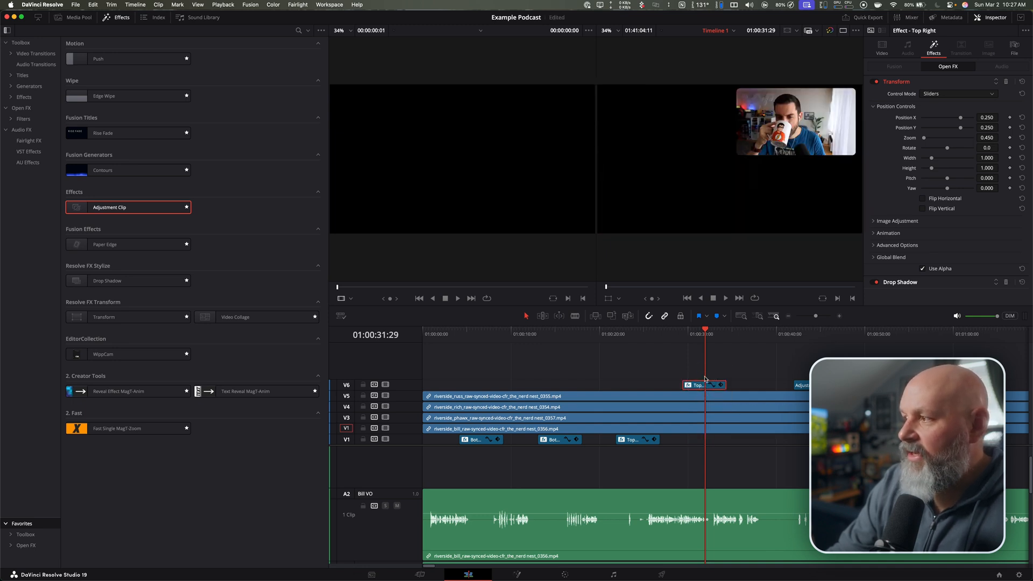
pyautogui.click(818, 338)
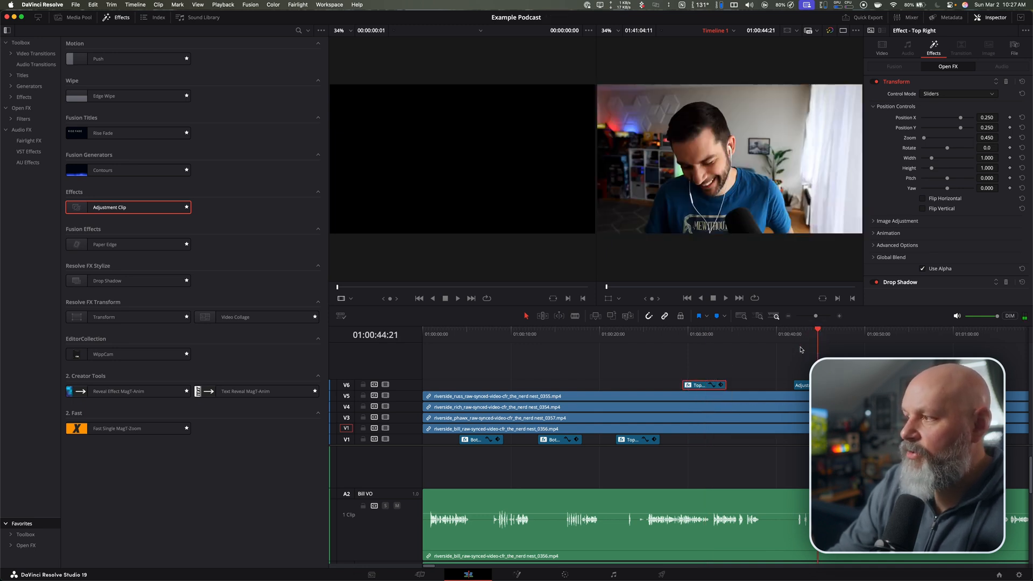
pyautogui.click(701, 336)
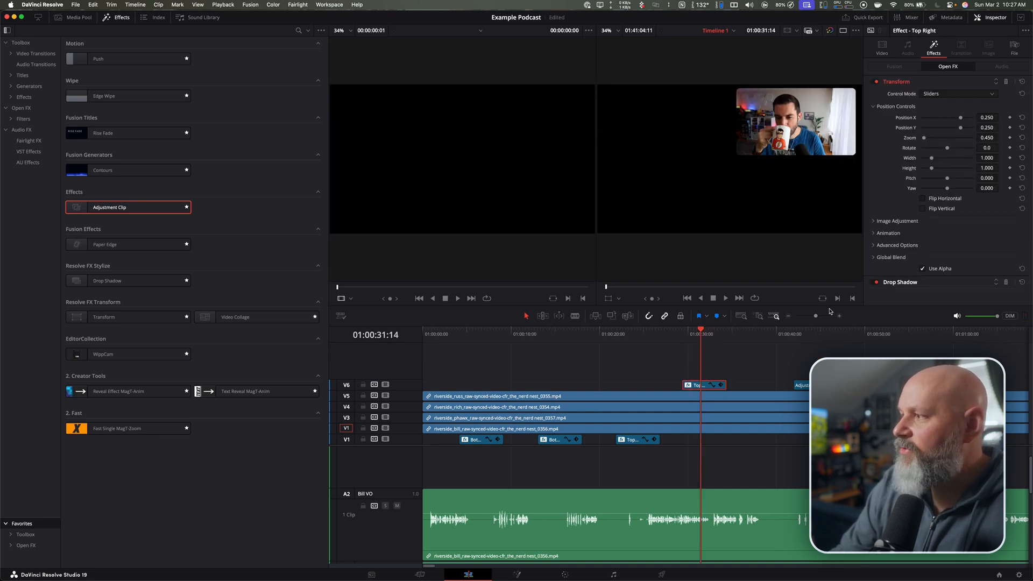
# - Apply the Open FX Transform effect to the adjustment clip on video track 6 and set its zoom to 0.405
pyautogui.click(808, 338)
pyautogui.click(802, 385)
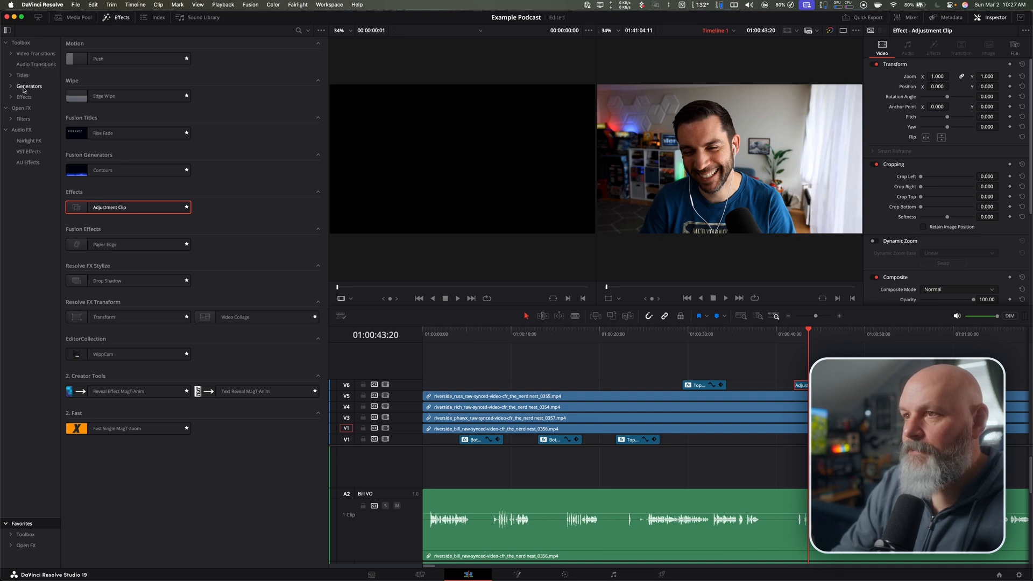
pyautogui.click(30, 108)
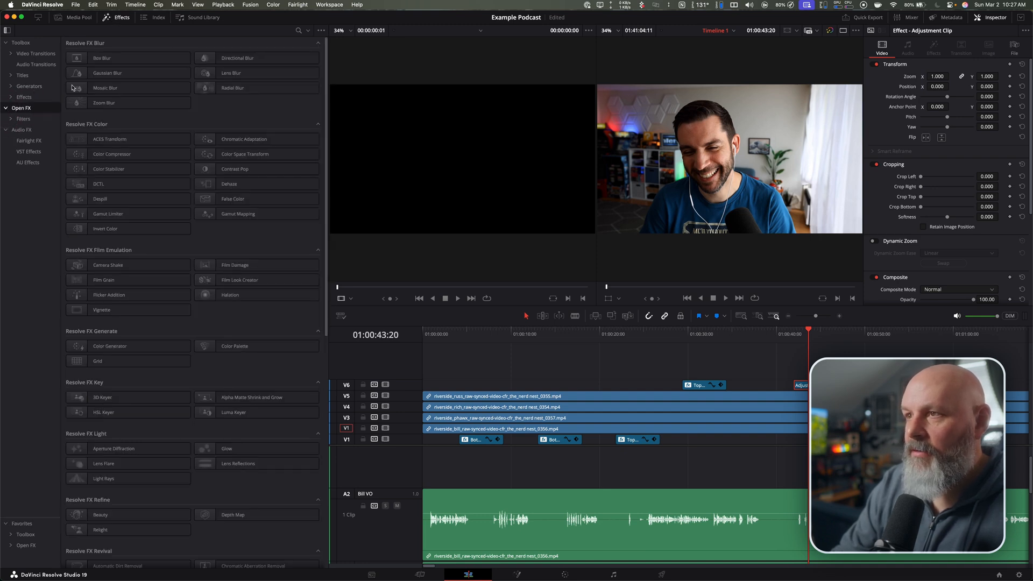
pyautogui.click(298, 31)
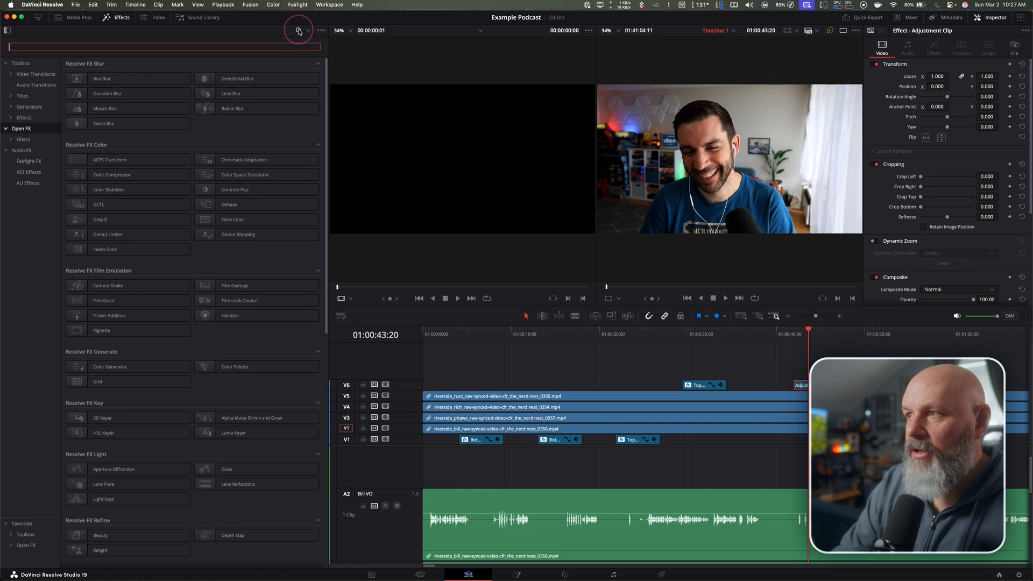
pyautogui.write('trans')
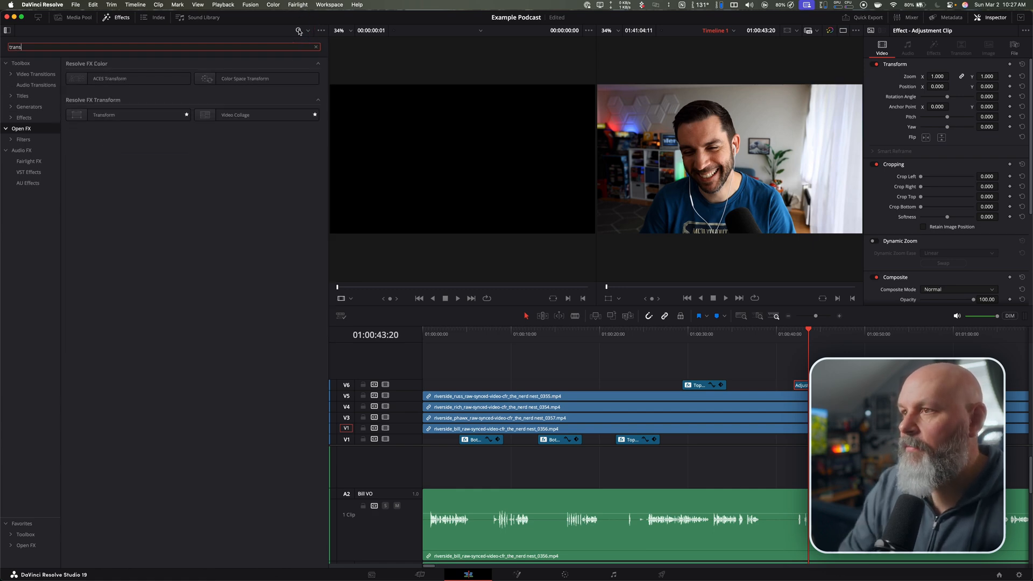
pyautogui.moveTo(107, 115); pyautogui.dragTo(802, 386)
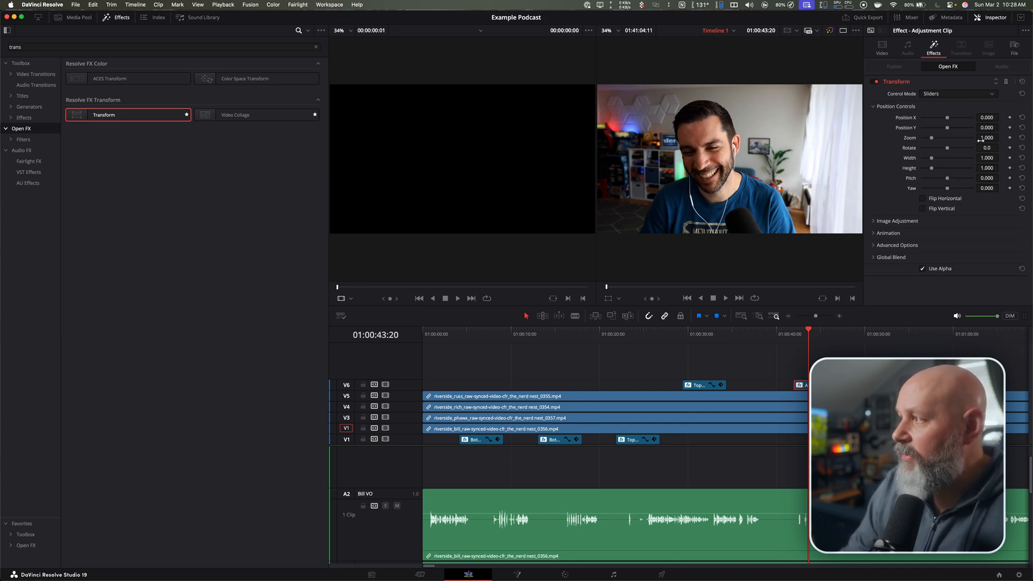
pyautogui.moveTo(989, 138); pyautogui.dragTo(750, 152)
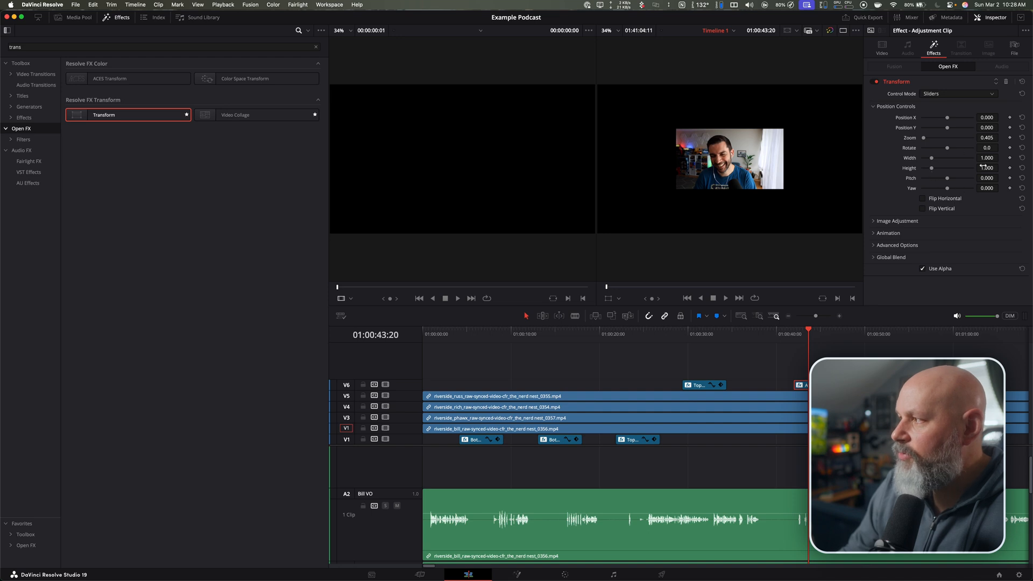
# - Set the adjustment clip's Transform position to X -0.047, Y -0.211, enable Crop/Uncrop, and set edge rounding to 0.066
pyautogui.moveTo(986, 118); pyautogui.dragTo(468, 279)
pyautogui.moveTo(1003, 127); pyautogui.dragTo(377, 295)
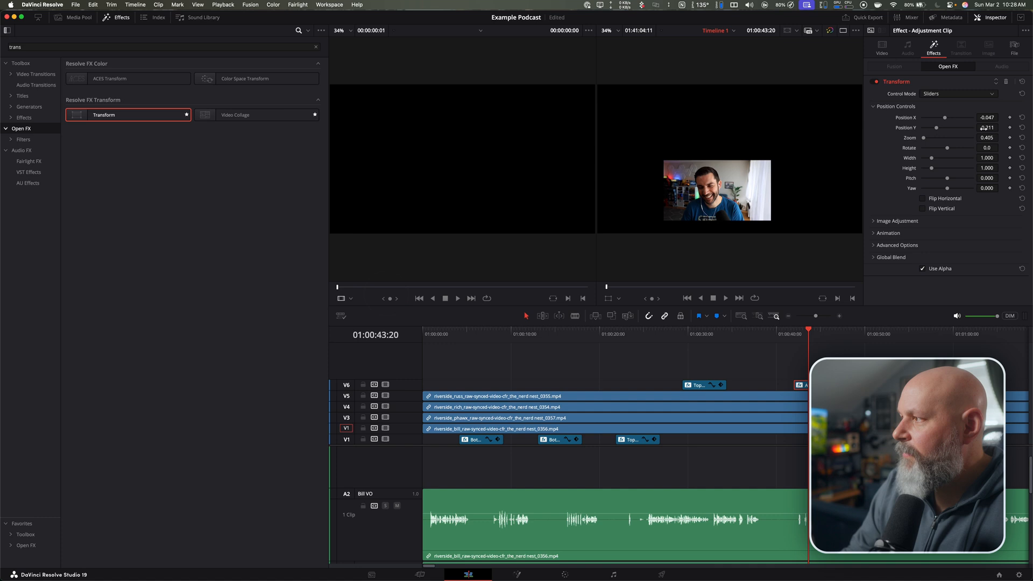
pyautogui.click(885, 221)
pyautogui.click(923, 233)
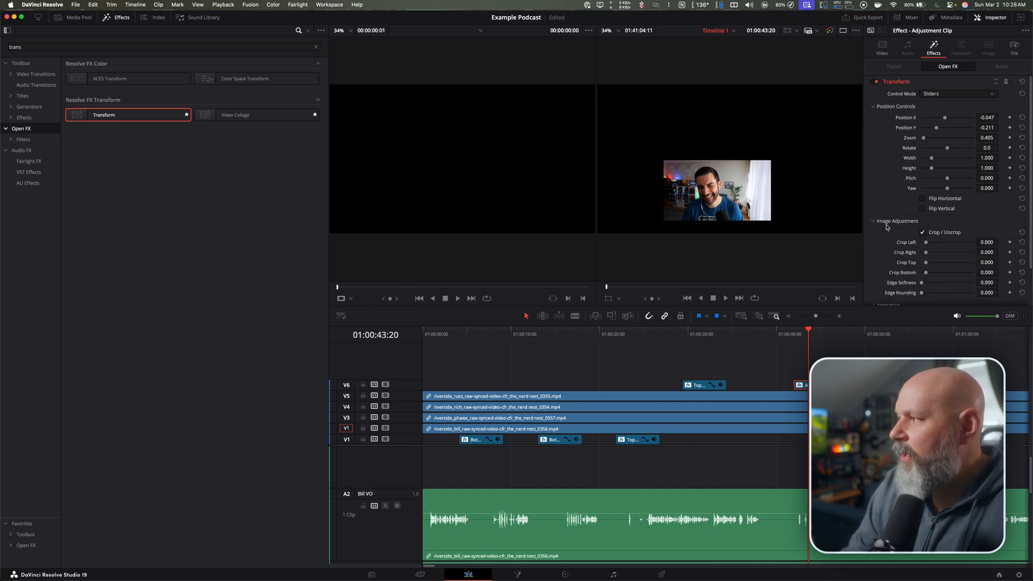
pyautogui.scroll(-2, 928, 283)
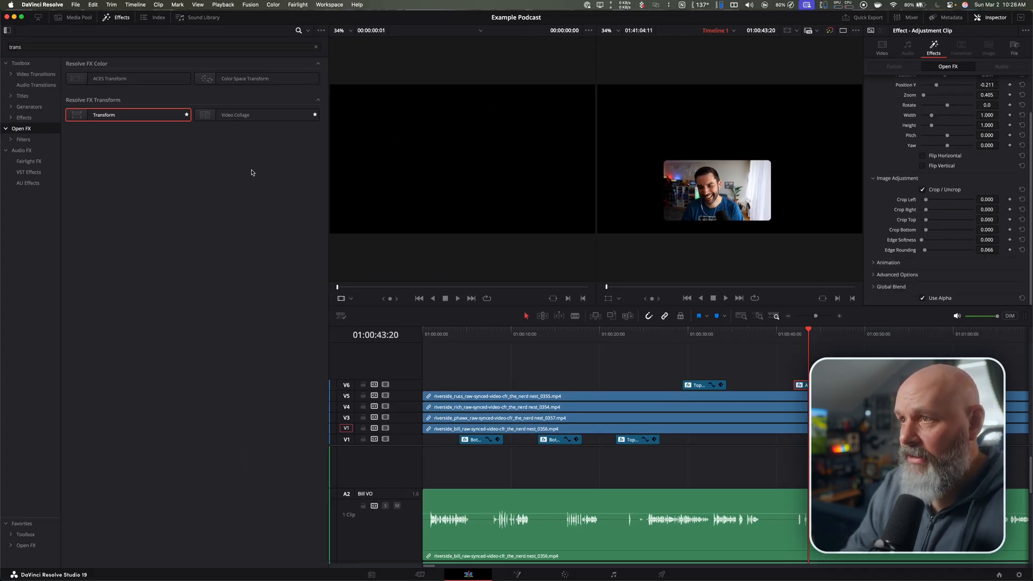
# - Clear the effects search and browse the Favorites list, the Toolbox, and its Effects category
pyautogui.click(317, 46)
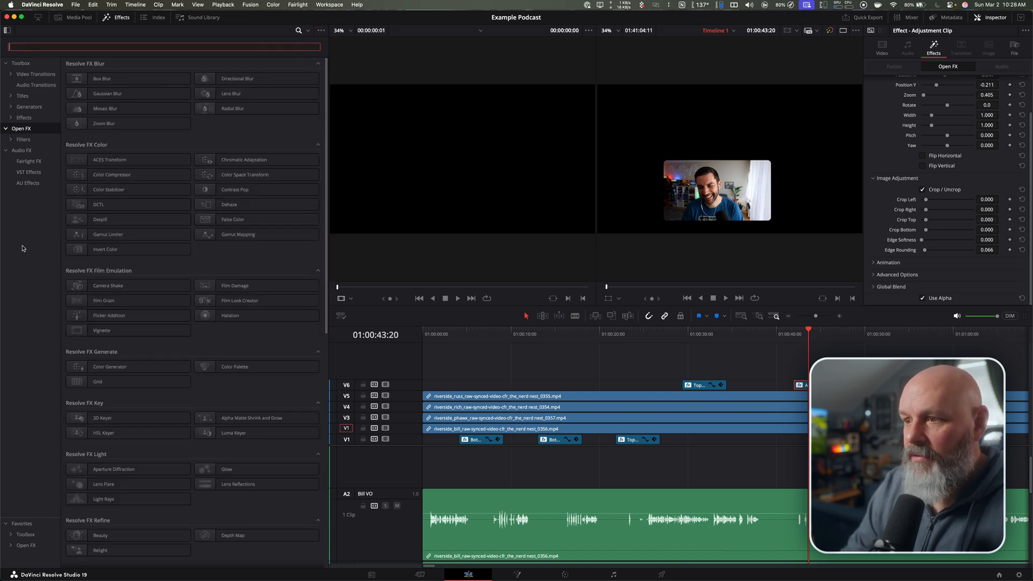
pyautogui.click(25, 525)
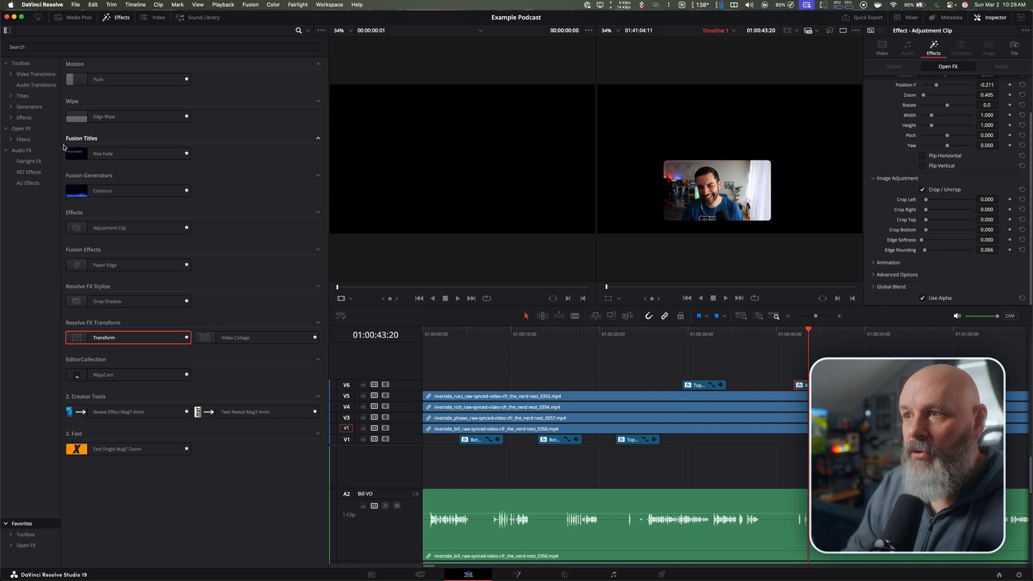
pyautogui.click(22, 63)
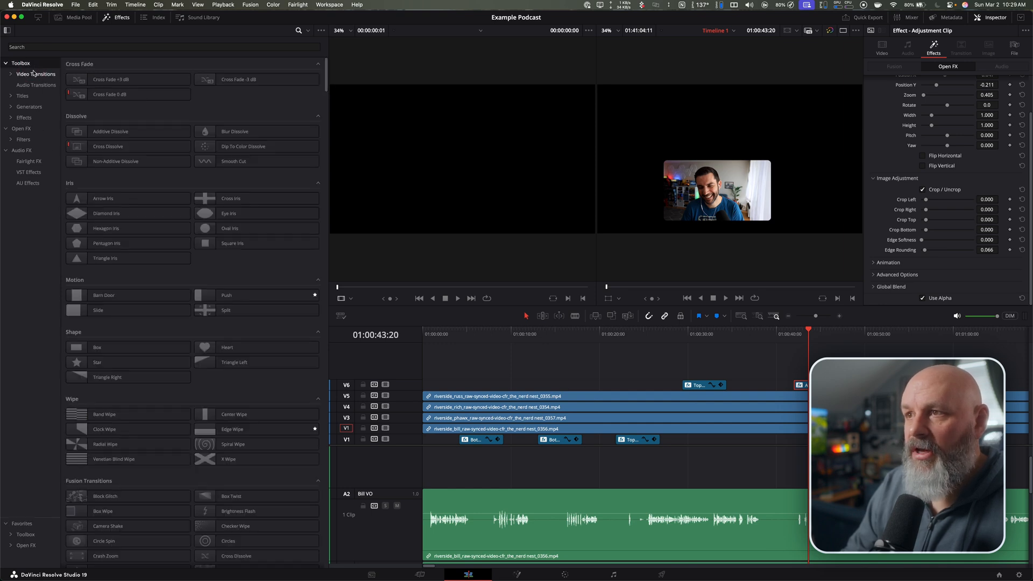
pyautogui.click(31, 120)
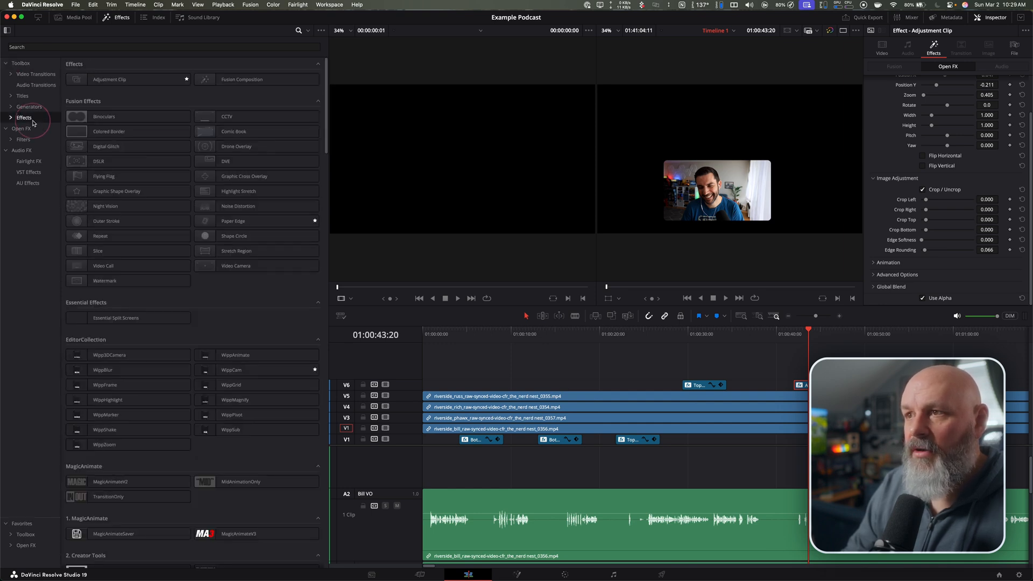
# - Find the Open FX Drop Shadow effect, show it among the favorites, and apply it to the adjustment clip on video track 6
pyautogui.click(166, 47)
pyautogui.write('drop')
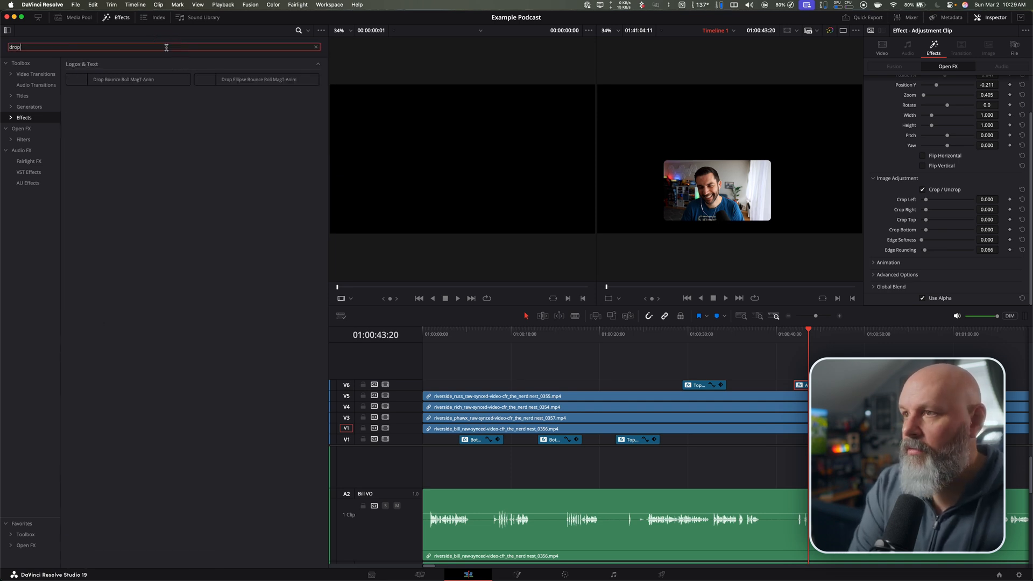
pyautogui.click(19, 129)
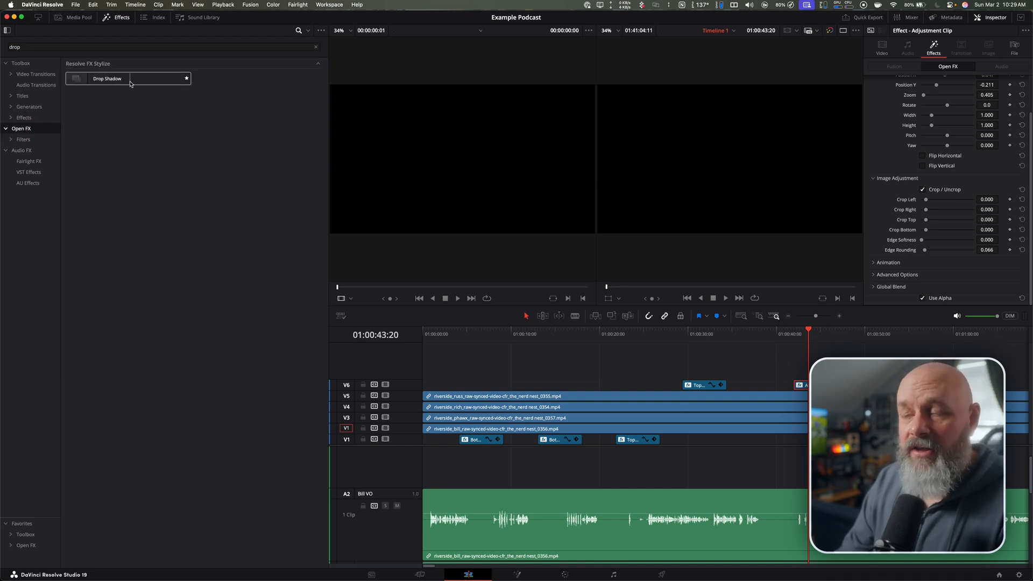
pyautogui.click(187, 79)
pyautogui.click(18, 526)
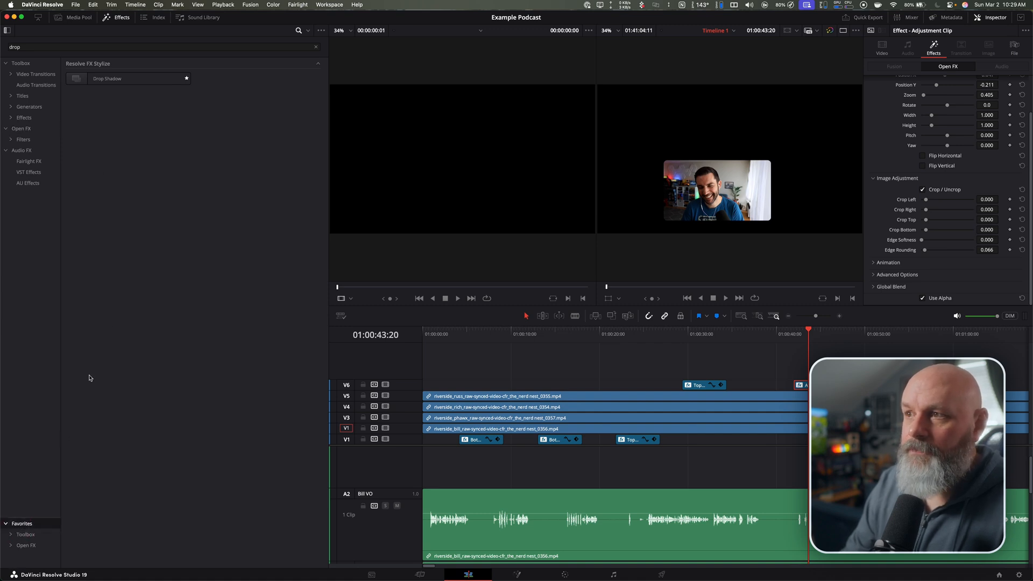
pyautogui.click(316, 47)
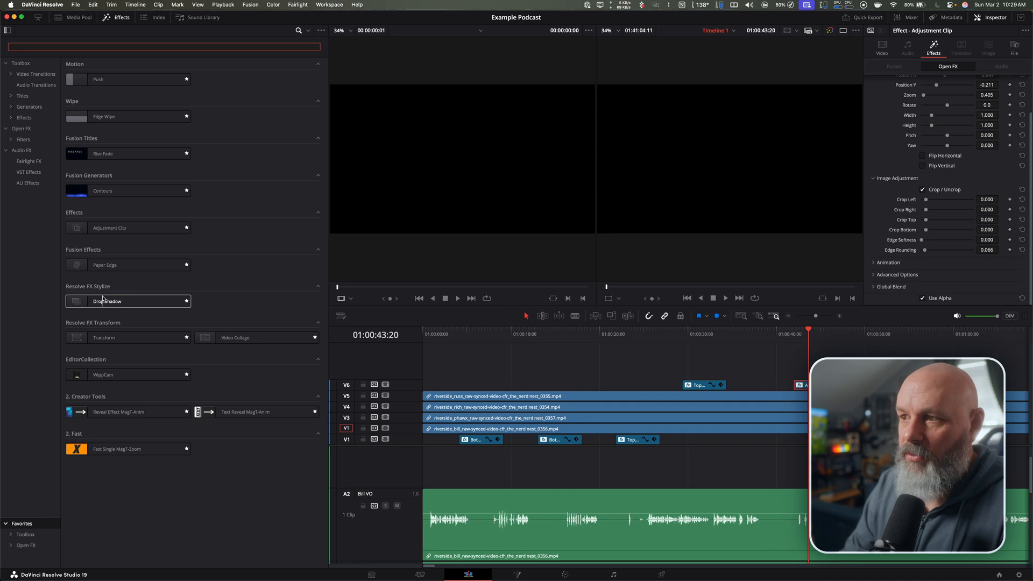
pyautogui.moveTo(90, 301); pyautogui.dragTo(801, 385)
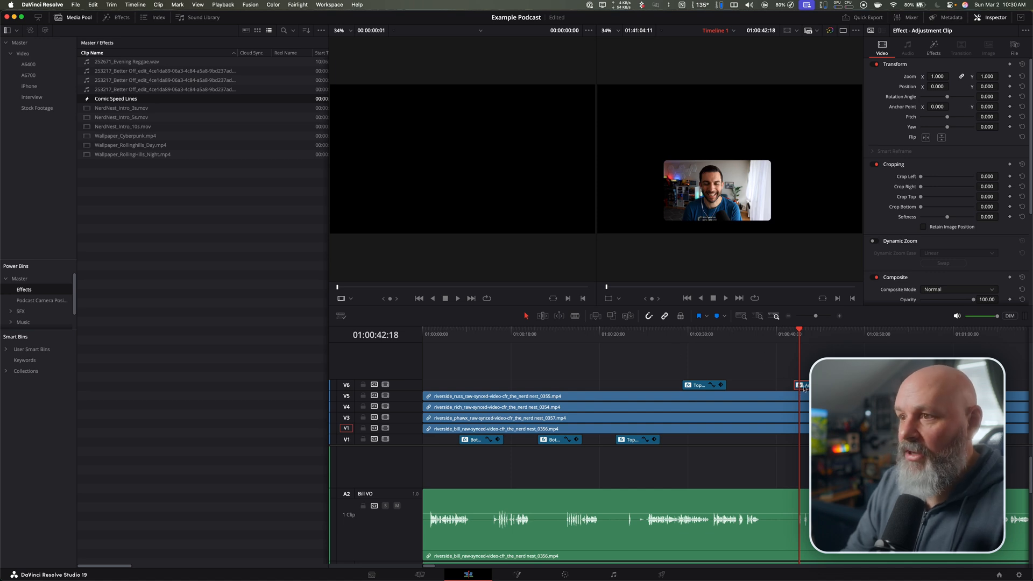
# - Show the Podcast Camera Positions power bin and delete the plain adjustment clip from video track 6
pyautogui.click(32, 300)
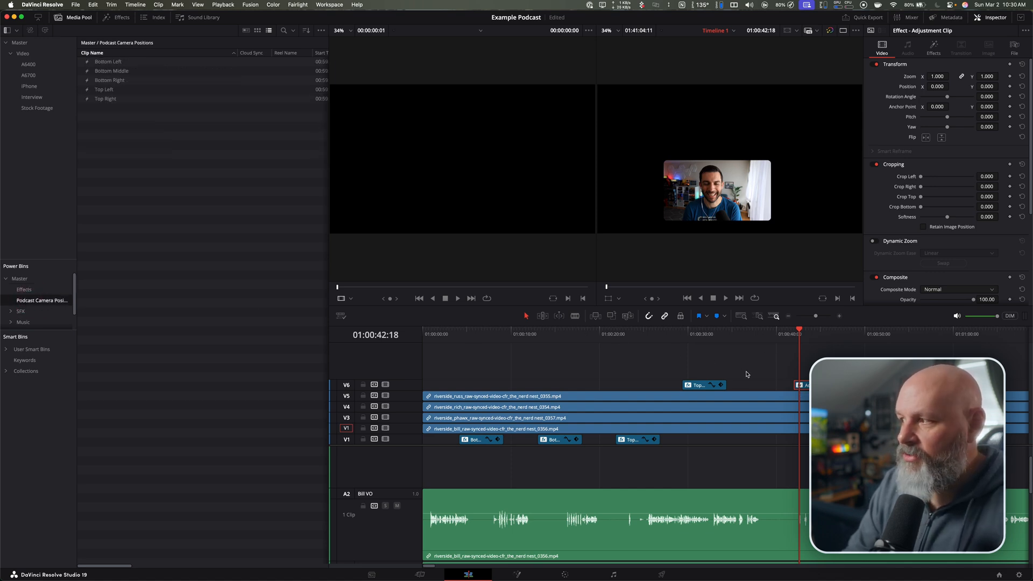
pyautogui.moveTo(806, 385)
pyautogui.mouseDown()
pyautogui.moveTo(377, 302)
pyautogui.moveTo(174, 200)
pyautogui.moveTo(120, 147)
pyautogui.moveTo(484, 299)
pyautogui.moveTo(803, 383)
pyautogui.mouseUp()
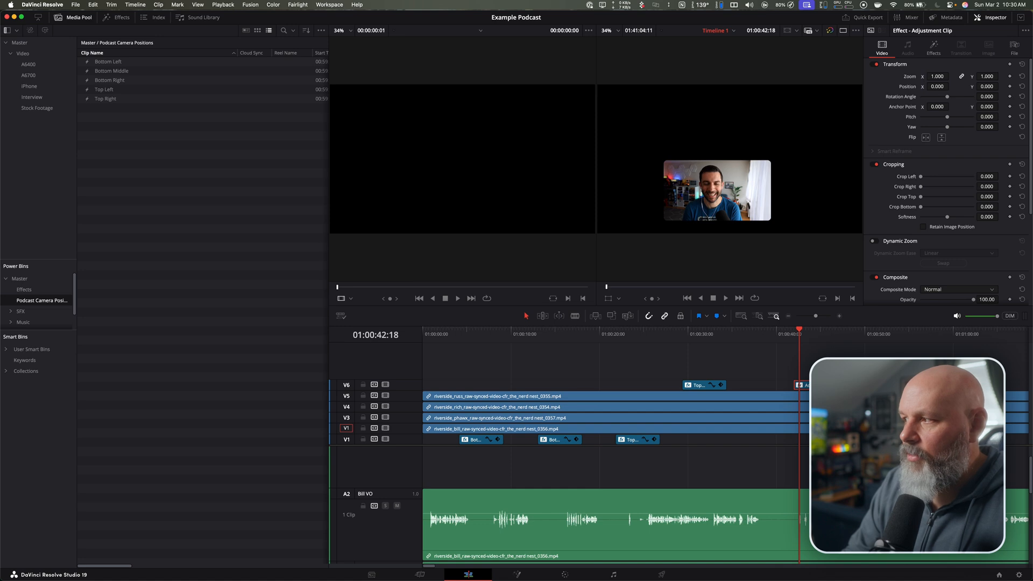
pyautogui.press('Delete')
# - Move the Top Right preset from video track 6 down to video track 1 and save the project
pyautogui.click(708, 334)
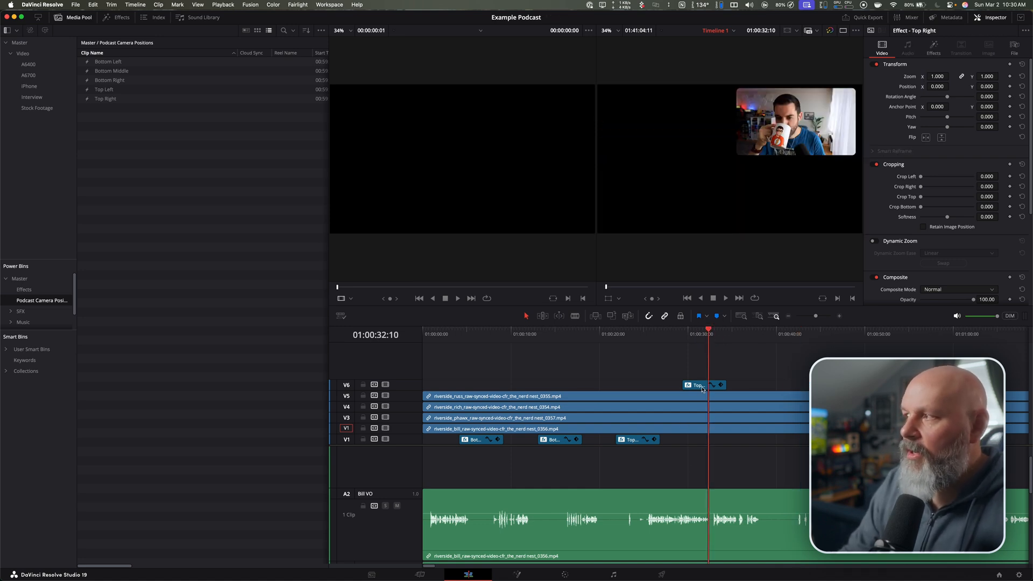
pyautogui.moveTo(699, 419); pyautogui.dragTo(700, 440)
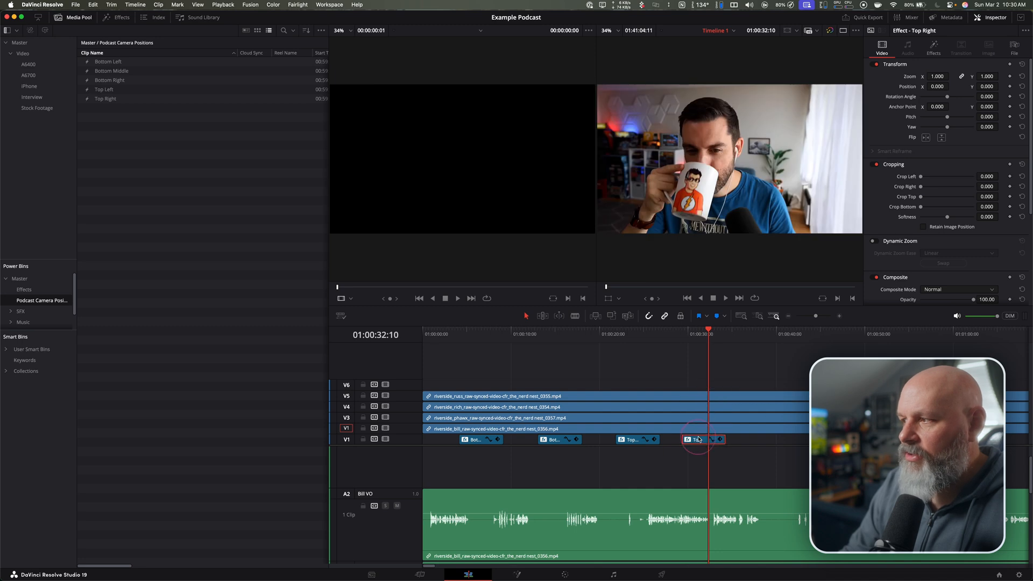
pyautogui.press('super+s')
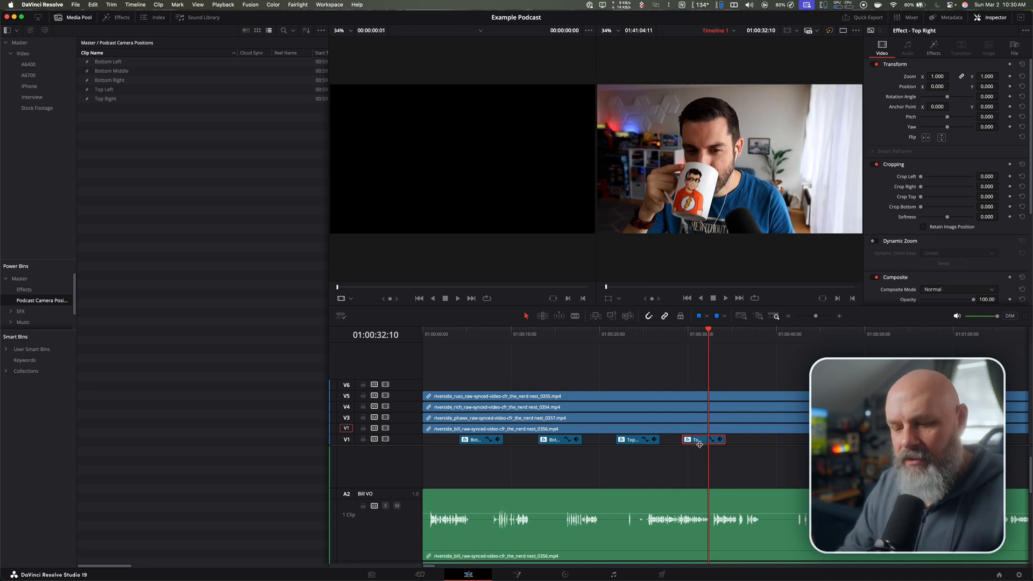
# - Copy the Top Right preset and paste all its video attributes onto the camera clip on video track 5
pyautogui.press('super+c')
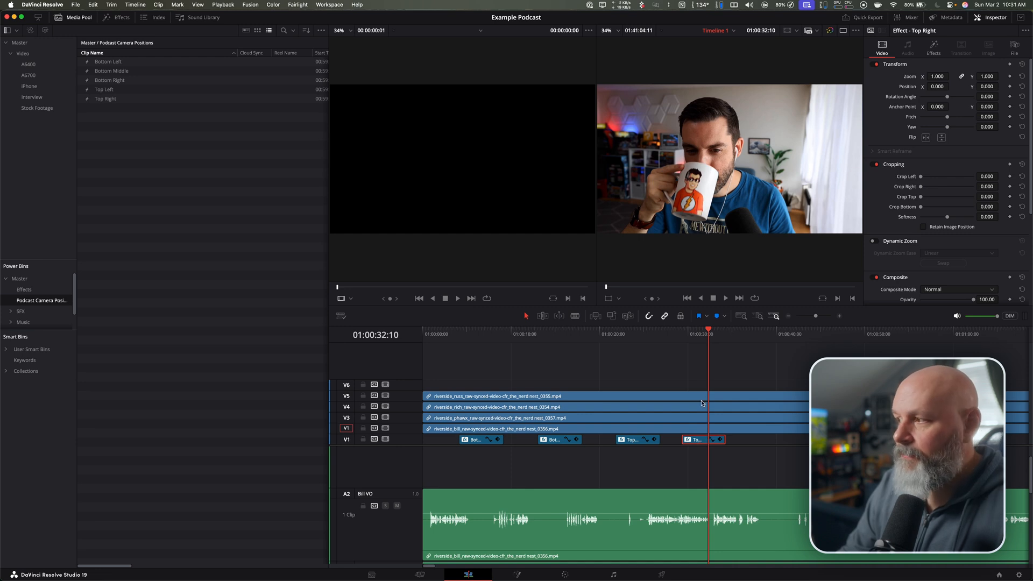
pyautogui.click(702, 429)
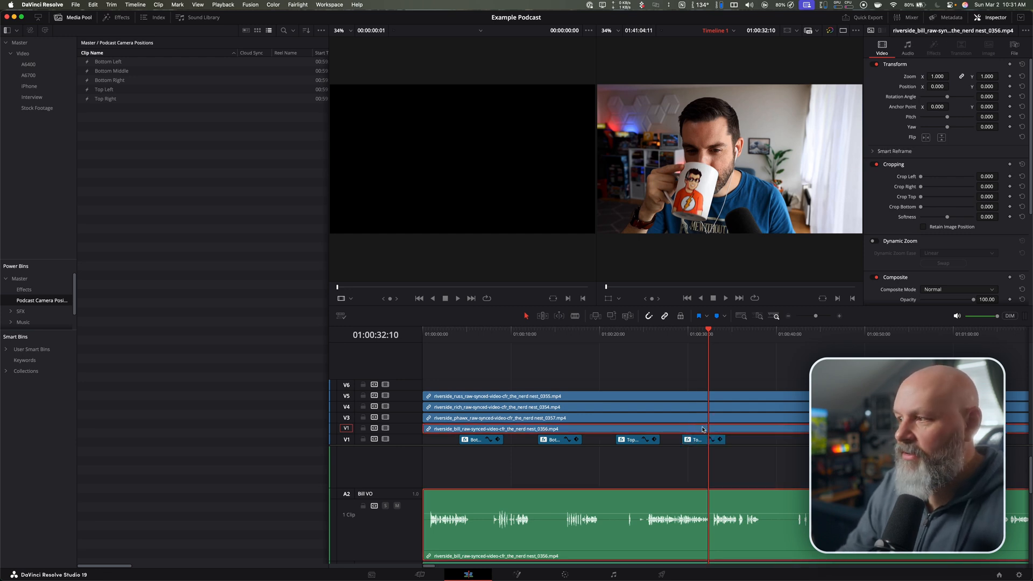
pyautogui.click(658, 396)
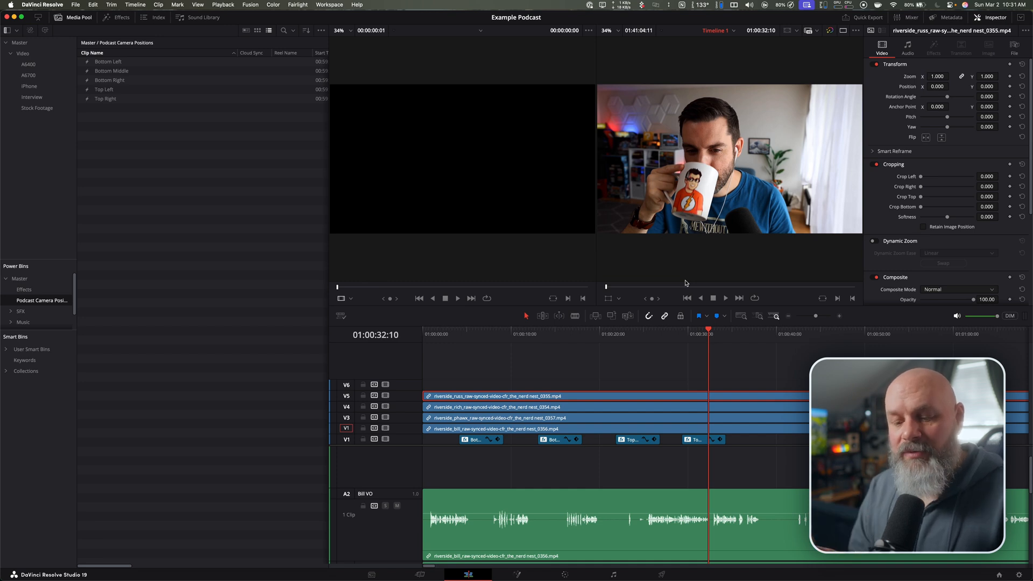
pyautogui.hotkey('alt', 'v')
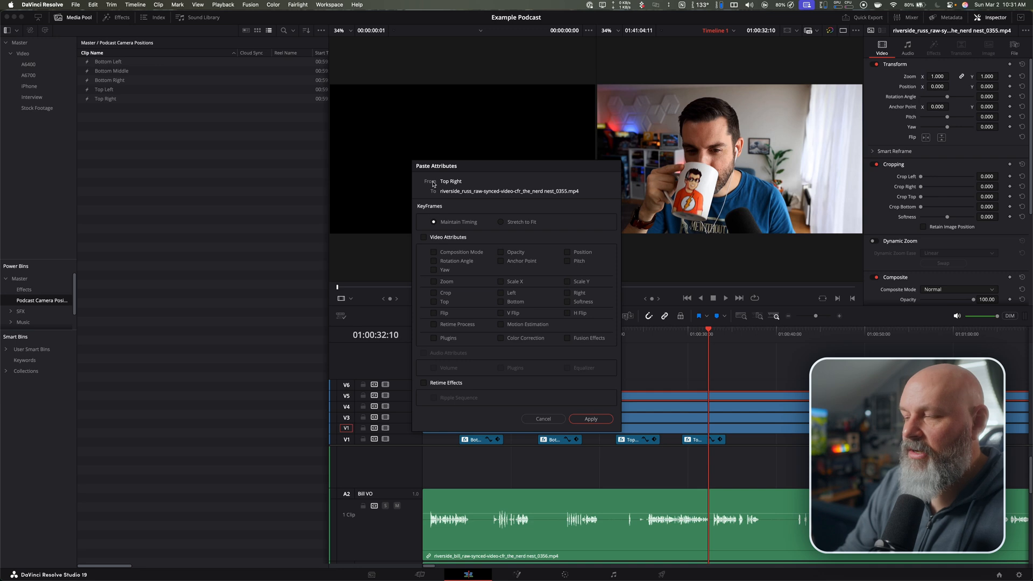
pyautogui.click(423, 240)
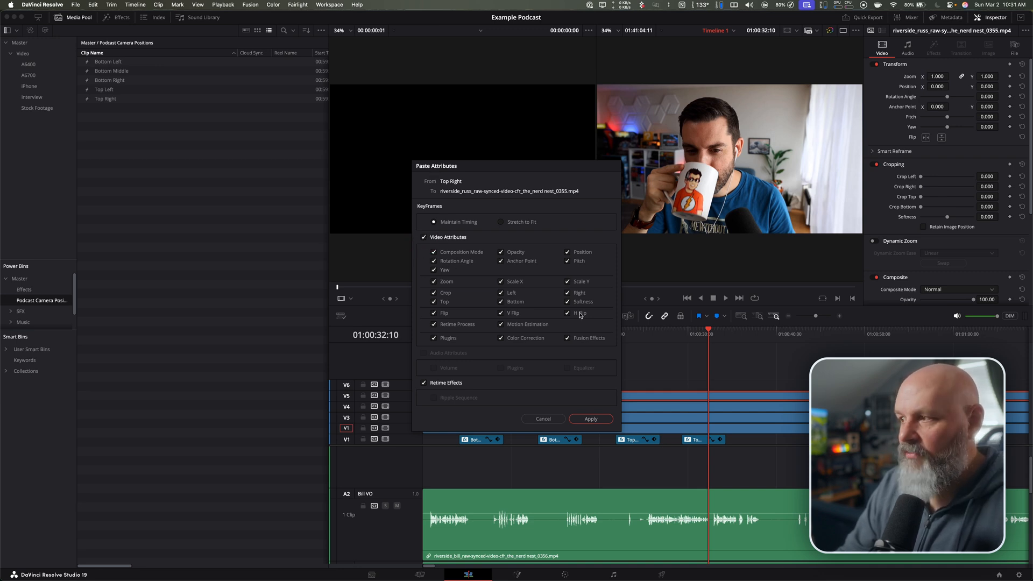
pyautogui.click(591, 418)
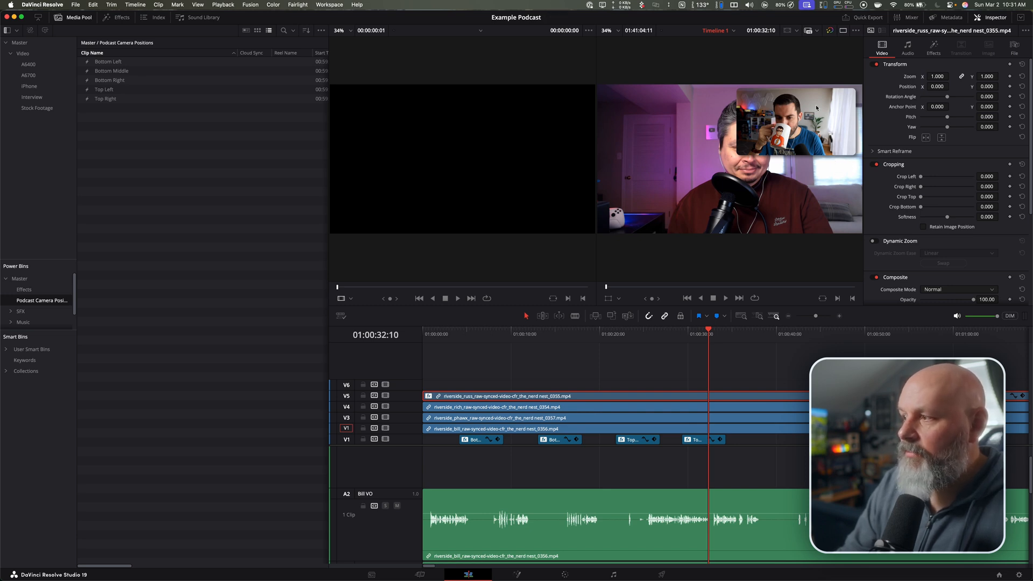
# - Copy the Bottom Right preset and paste its video attributes onto the camera clip directly above the presets
pyautogui.click(557, 441)
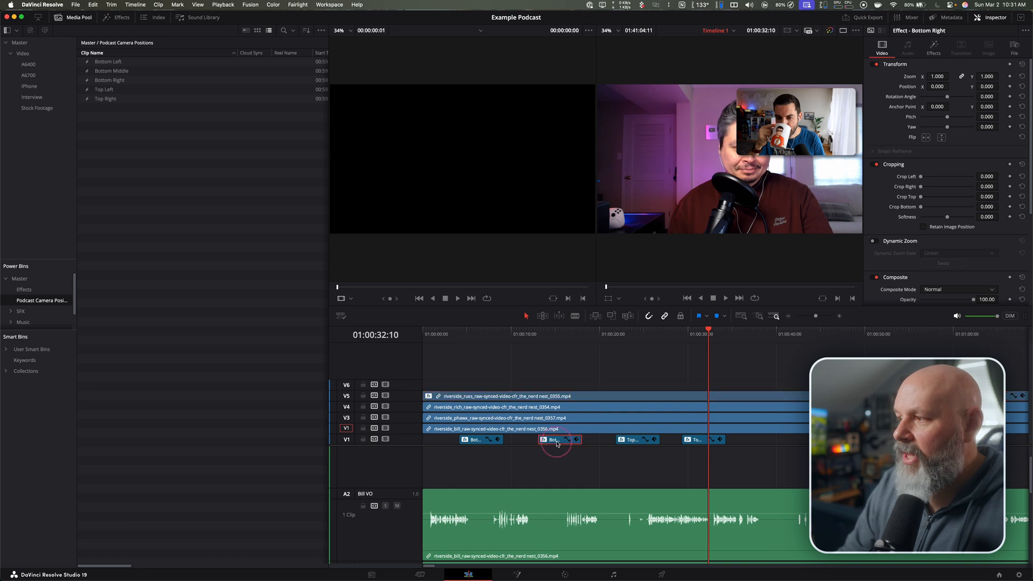
pyautogui.click(559, 334)
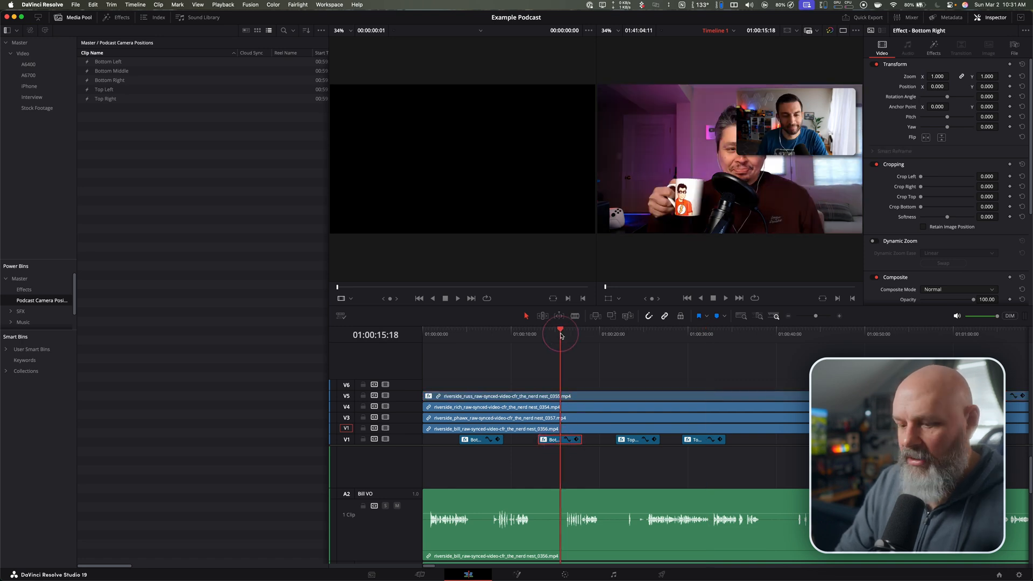
pyautogui.hotkey('alt', '=')
pyautogui.press('super+equal')
pyautogui.press('super+equal')
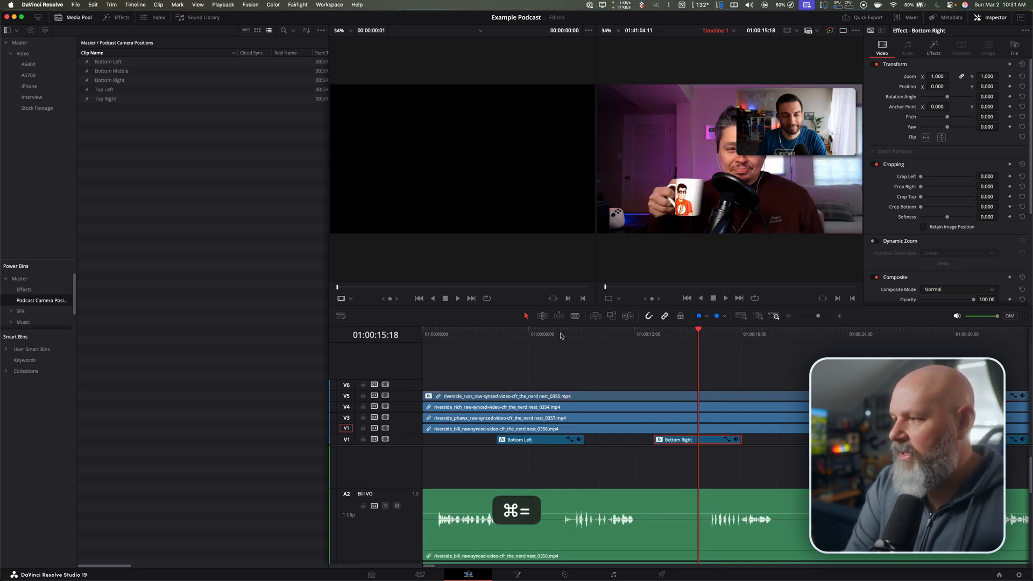
pyautogui.press('super+minus')
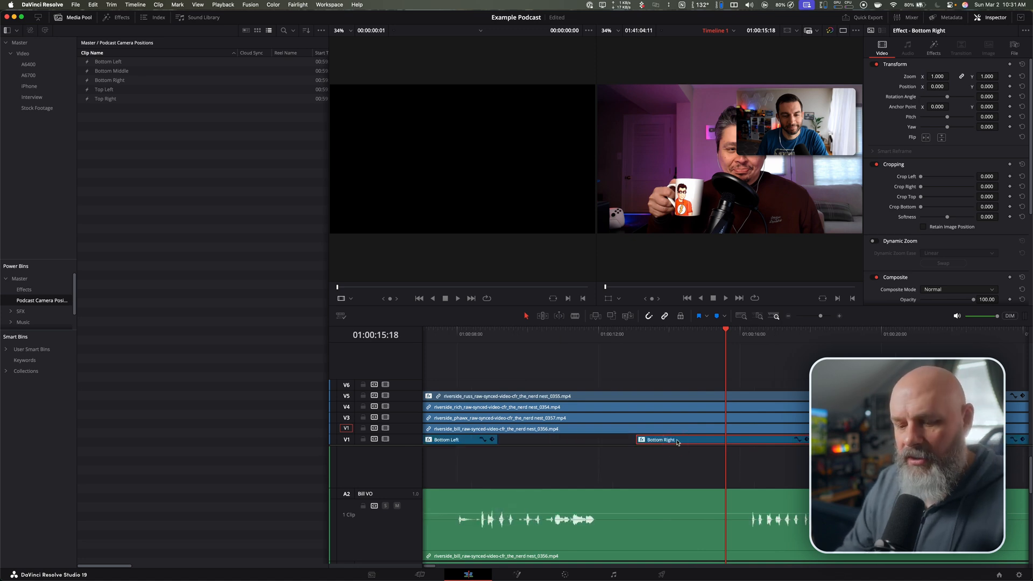
pyautogui.press('super+c')
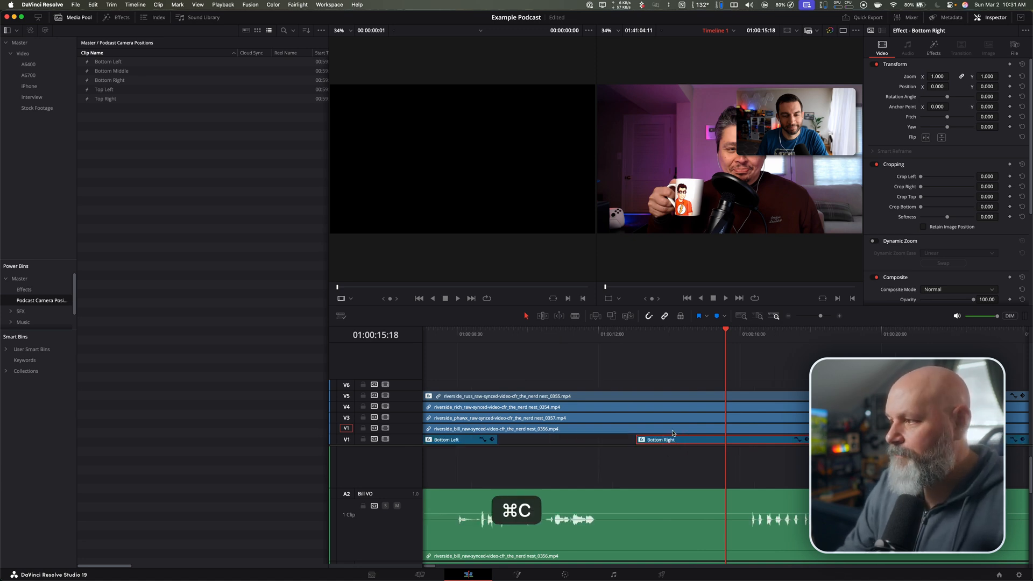
pyautogui.click(672, 431)
pyautogui.press('alt')
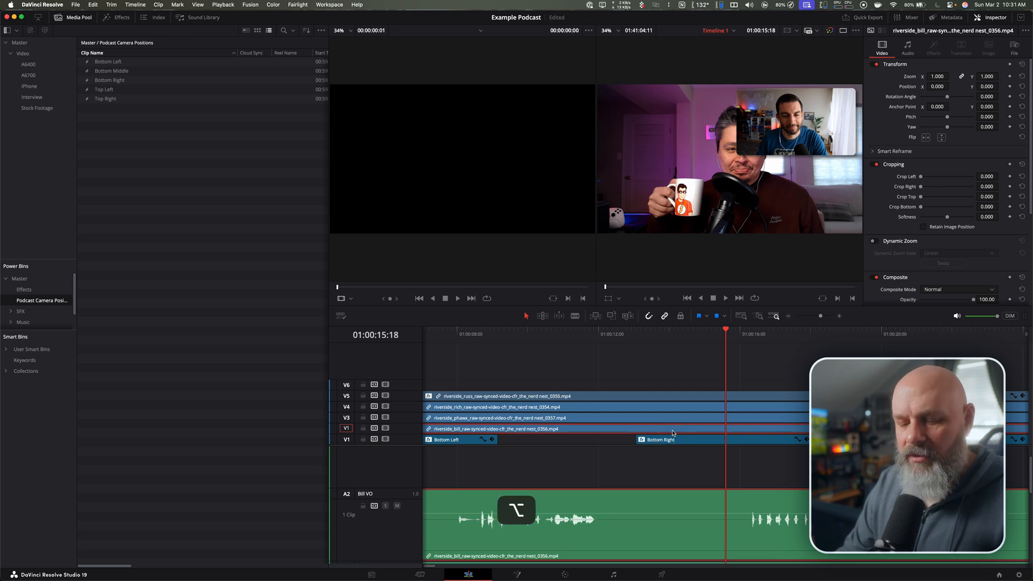
pyautogui.hotkey('alt', 'v')
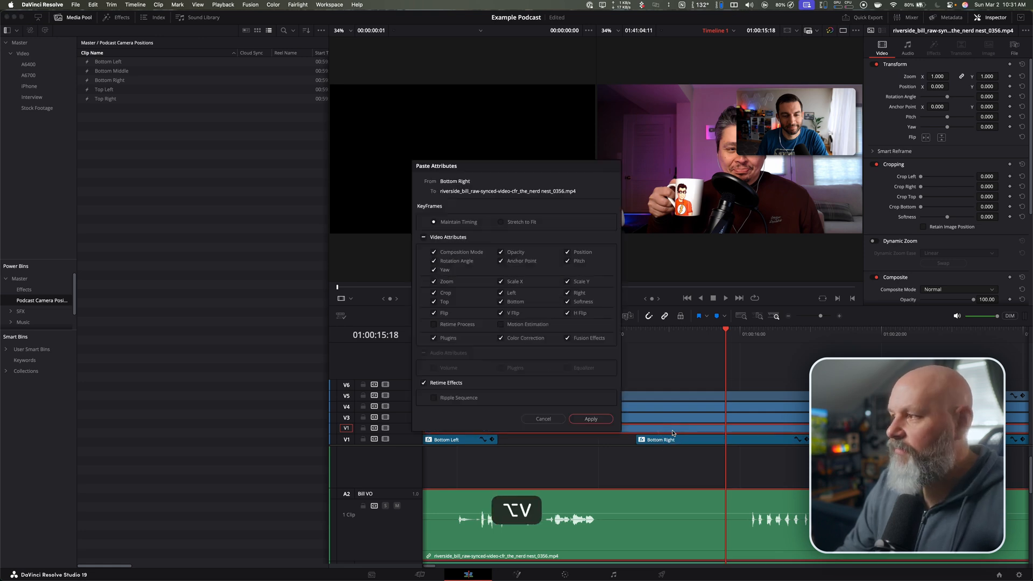
pyautogui.click(594, 420)
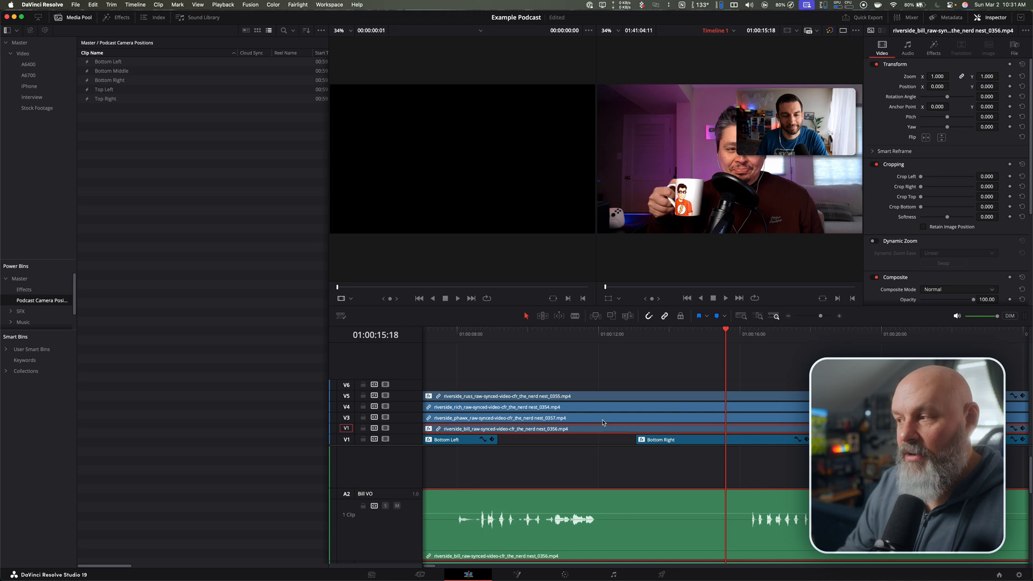
# - Temporarily disable the camera clips on video tracks 3 and 4 to check the two positioned cameras, and re-enable them
pyautogui.click(656, 421)
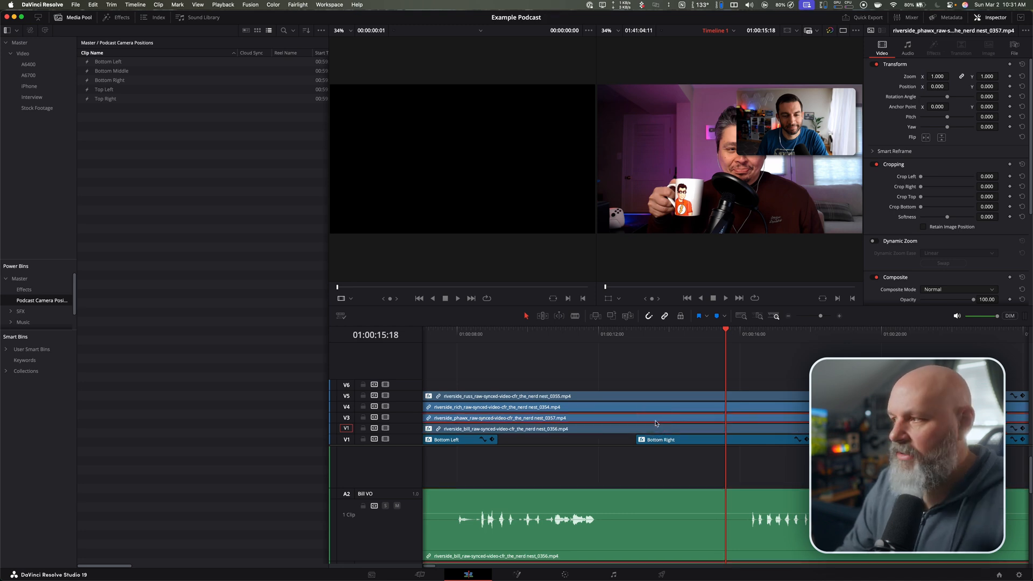
pyautogui.press('Down')
pyautogui.click(667, 423)
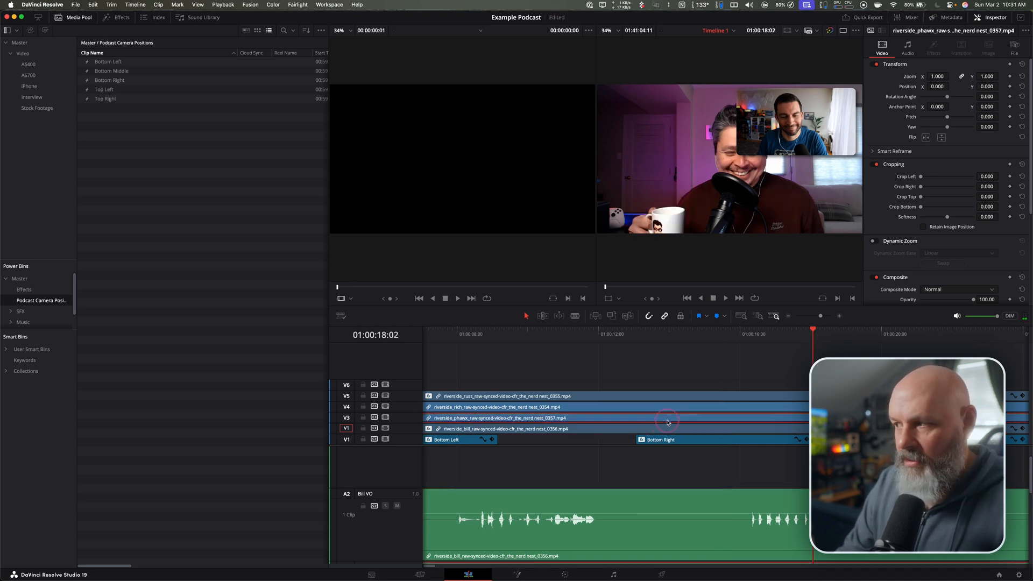
pyautogui.keyDown('super'); pyautogui.click(669, 410); pyautogui.keyUp('super')
pyautogui.press('d')
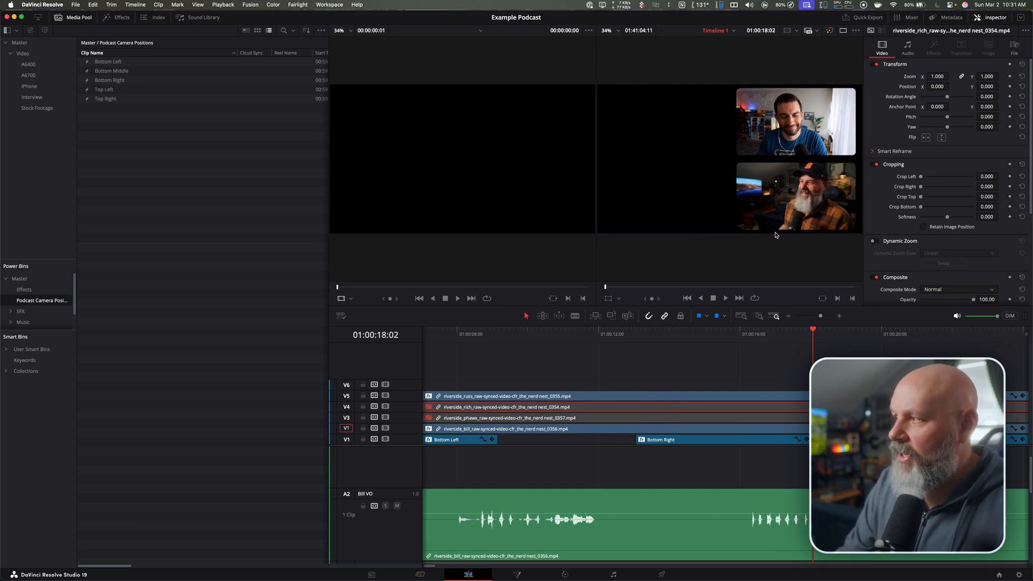
pyautogui.press('d')
pyautogui.click(672, 413)
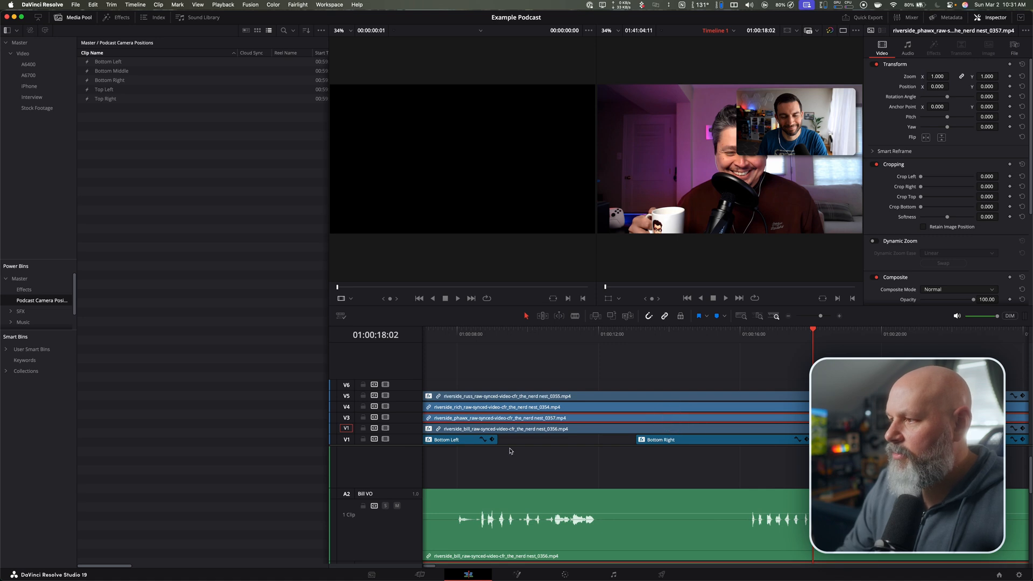
# - Copy the Bottom Left preset and paste its video attributes onto the camera clip on video track 4
pyautogui.click(457, 440)
pyautogui.press('super+c')
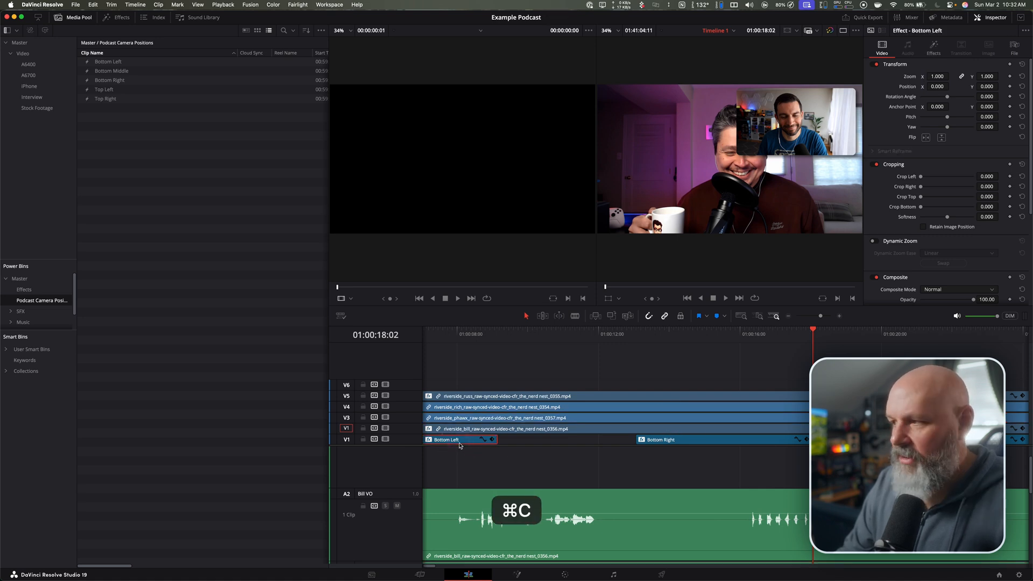
pyautogui.click(509, 407)
pyautogui.hotkey('alt', 'v')
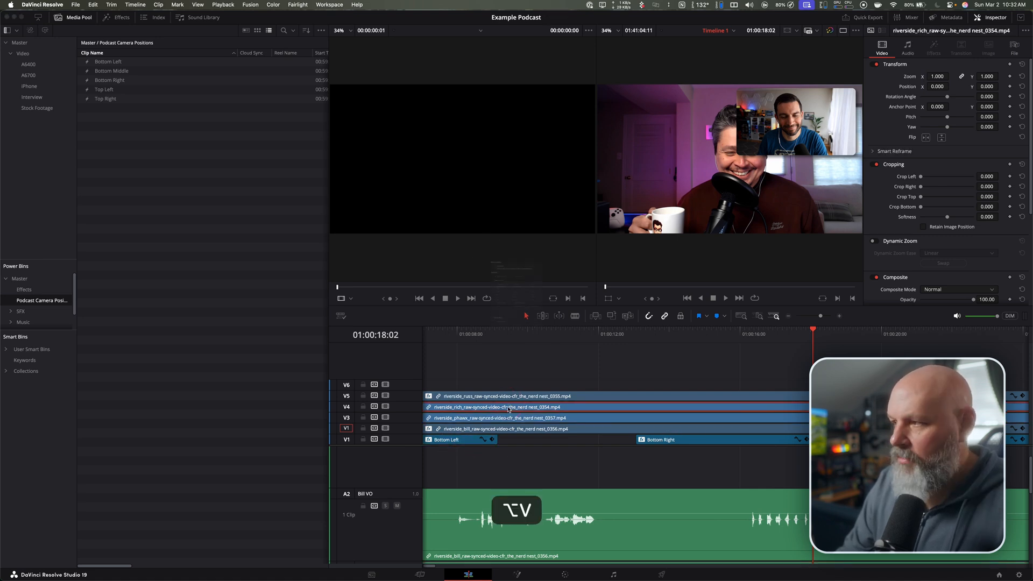
pyautogui.click(592, 419)
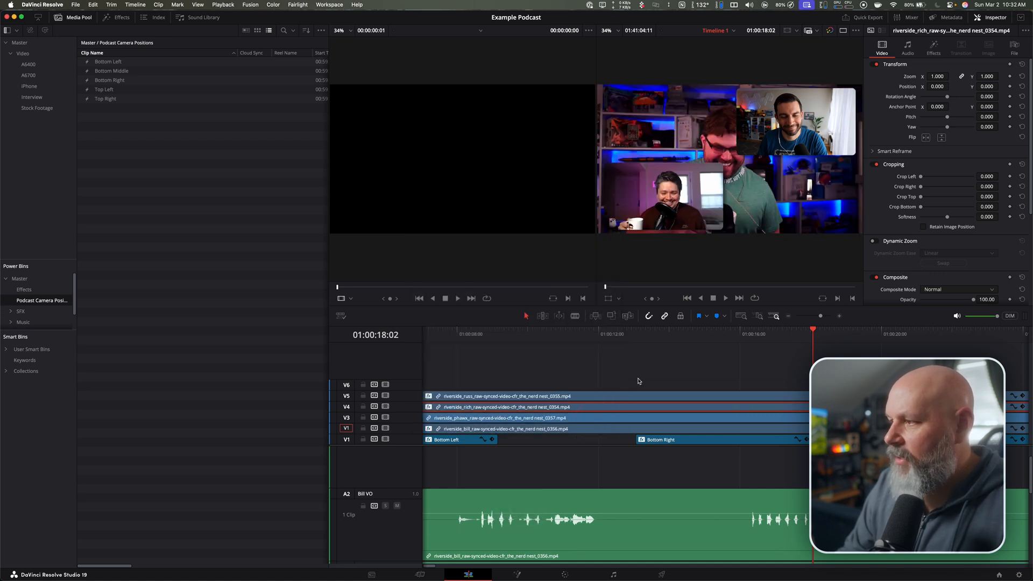
# - Copy the Top Left preset and paste its video attributes onto the camera clip on video track 3
pyautogui.click(909, 440)
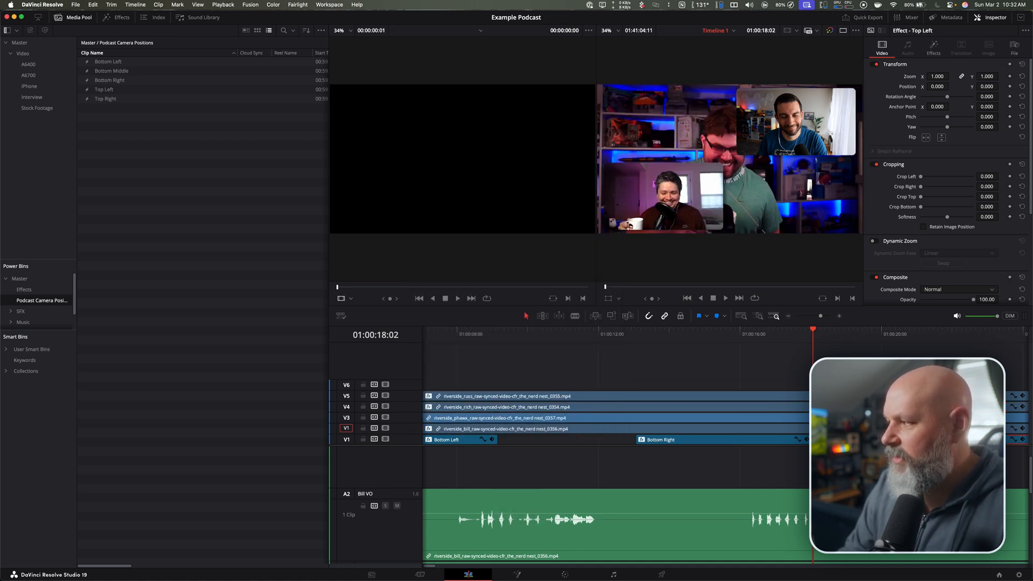
pyautogui.press('super+c')
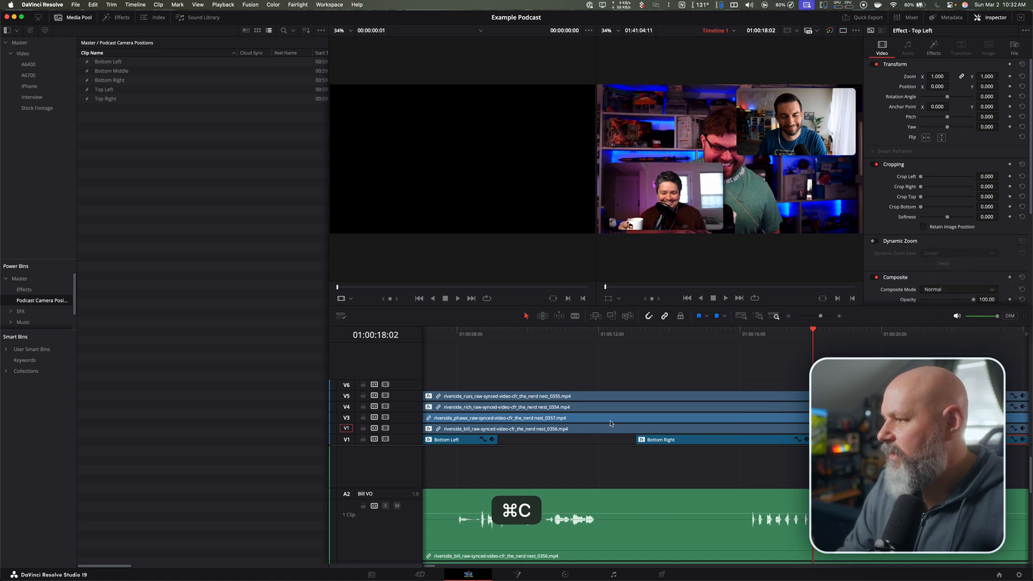
pyautogui.click(551, 422)
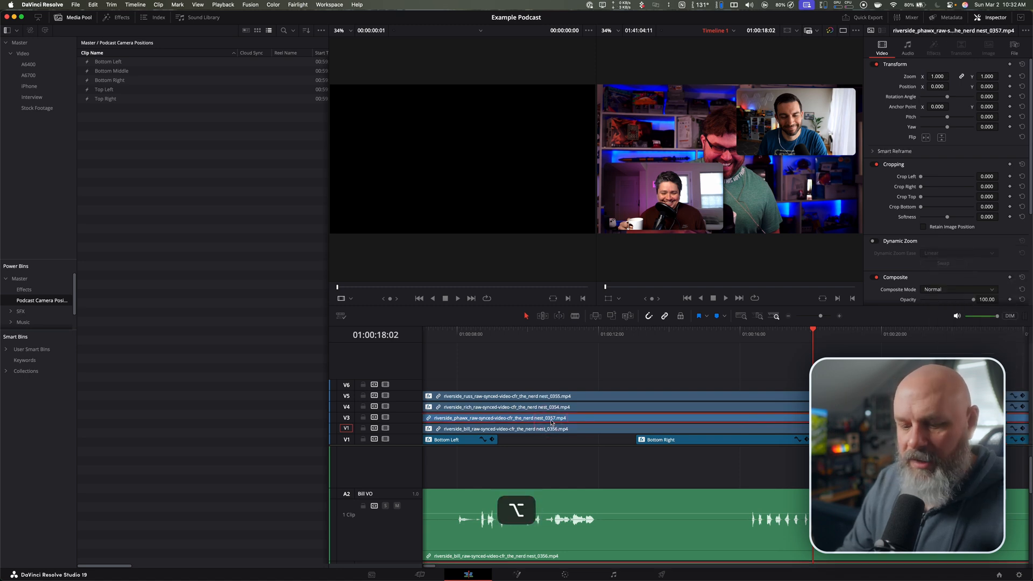
pyautogui.hotkey('alt', 'v')
pyautogui.click(591, 419)
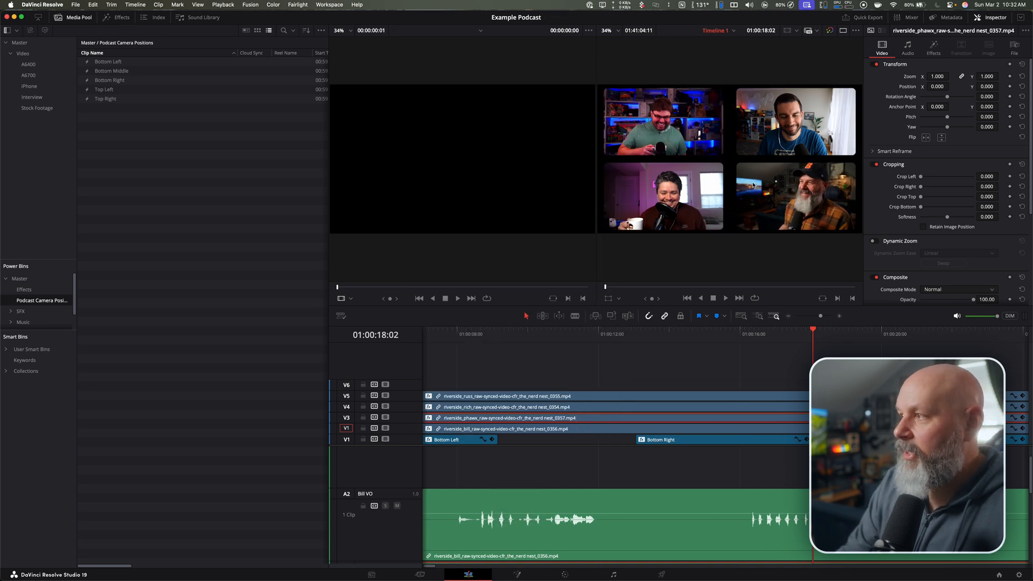
# - Delete all four camera-position preset clips from video track 1
pyautogui.hotkey('shift', 'z')
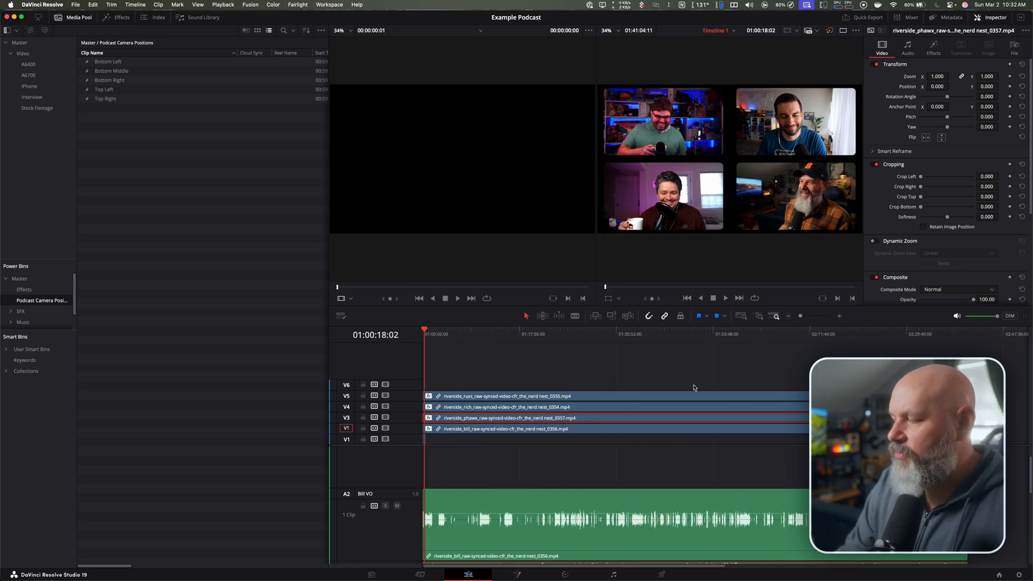
pyautogui.press('super+equal')
pyautogui.press('super+equal')
pyautogui.press('super+equal')
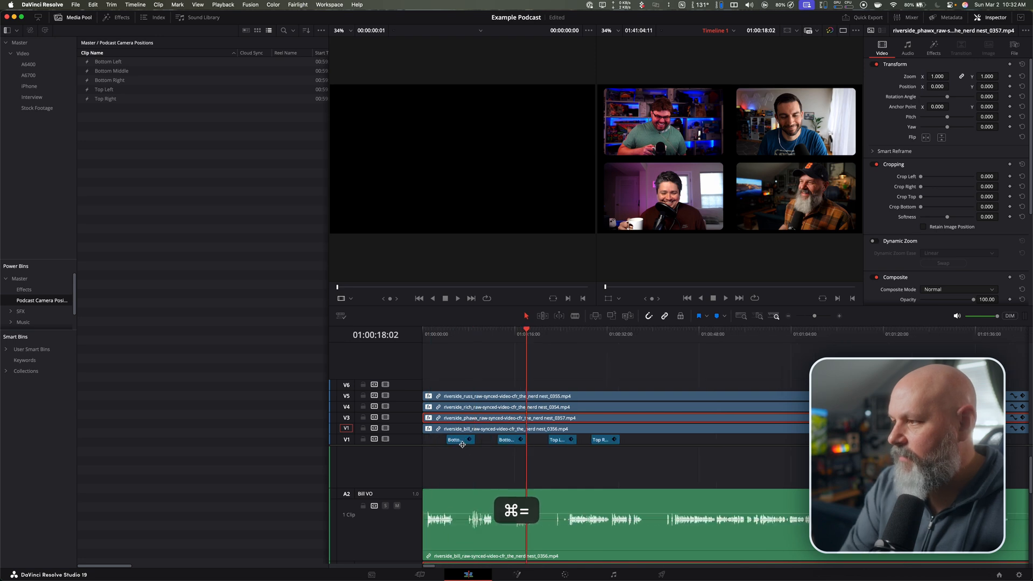
pyautogui.click(460, 440)
pyautogui.keyDown('shift'); pyautogui.click(609, 441); pyautogui.keyUp('shift')
pyautogui.press('Delete')
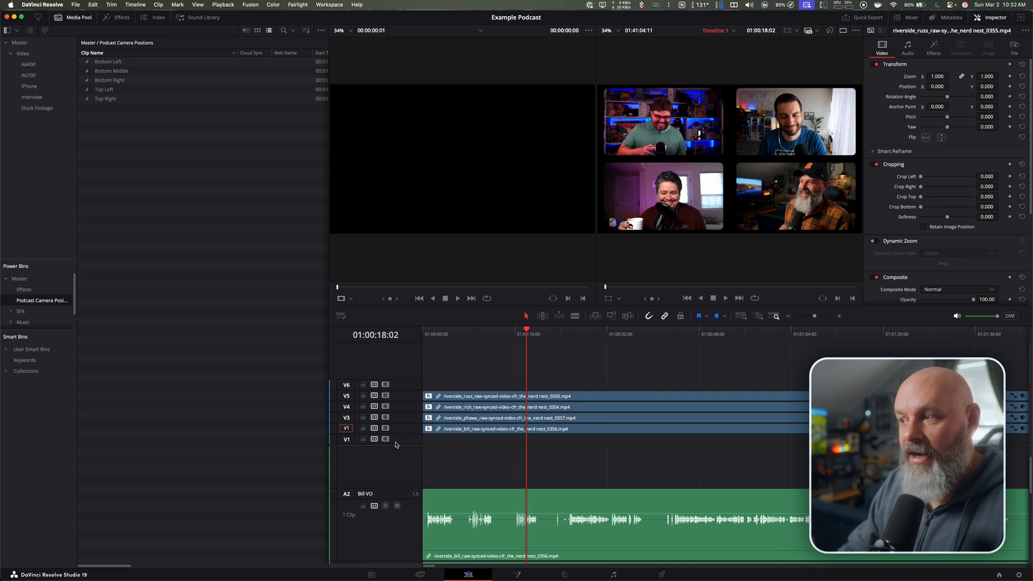
# - Preview Wallpaper_Cyberpunk.mp4 from the Effects power bin and place it at the start of video track 1, beneath the cameras
pyautogui.click(24, 290)
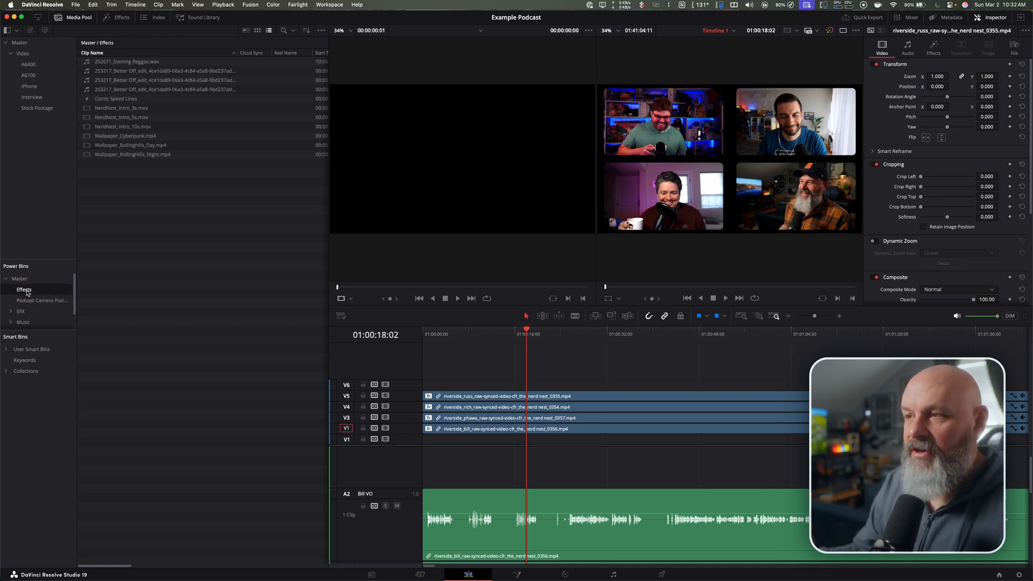
pyautogui.click(117, 138)
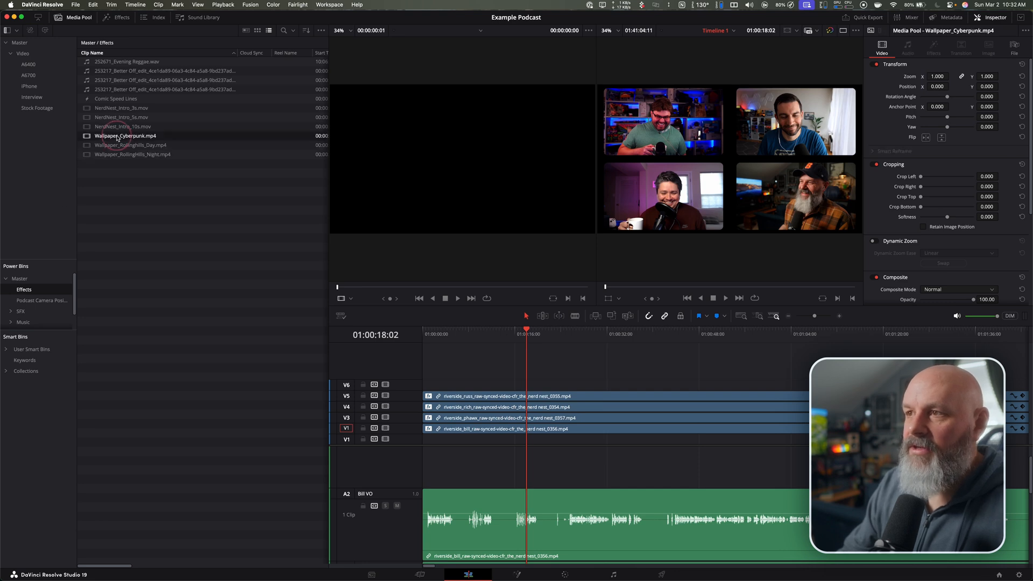
pyautogui.doubleClick(92, 138)
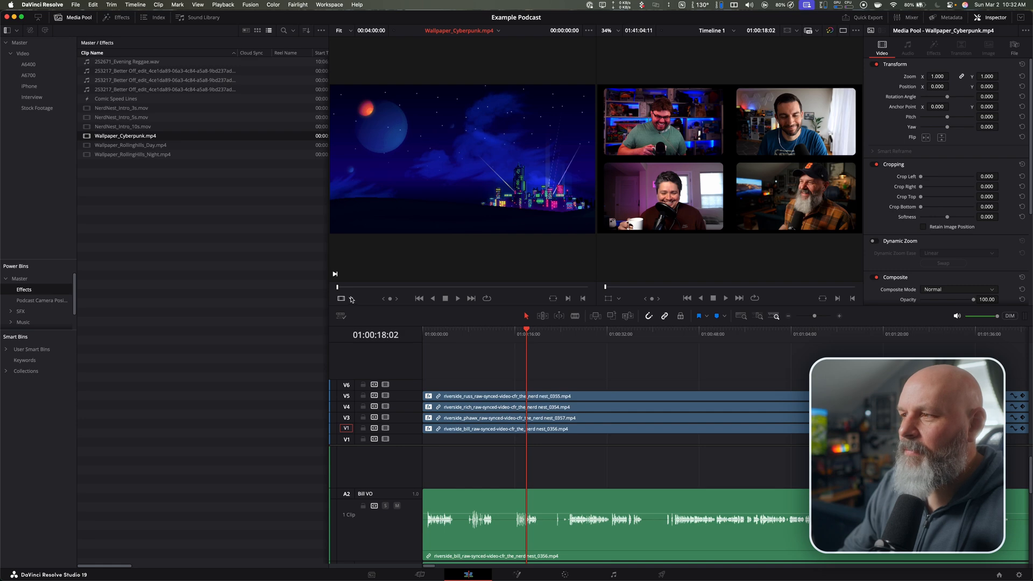
pyautogui.click(458, 299)
pyautogui.moveTo(102, 136); pyautogui.dragTo(435, 441)
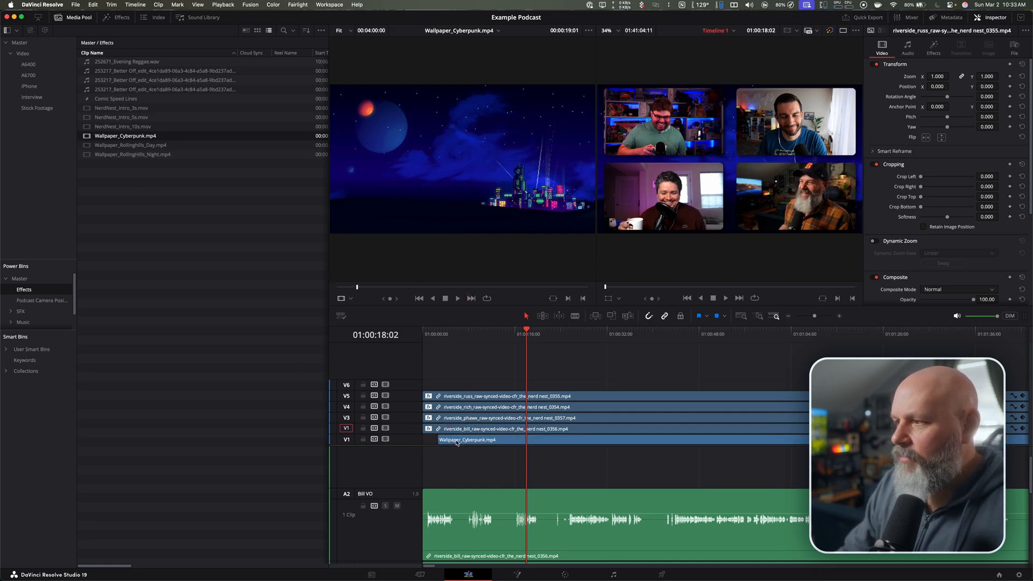
# - Copy the wallpaper clip and paste it end to end along video track 1 until the background covers the whole podcast
pyautogui.hotkey('shift', 'z')
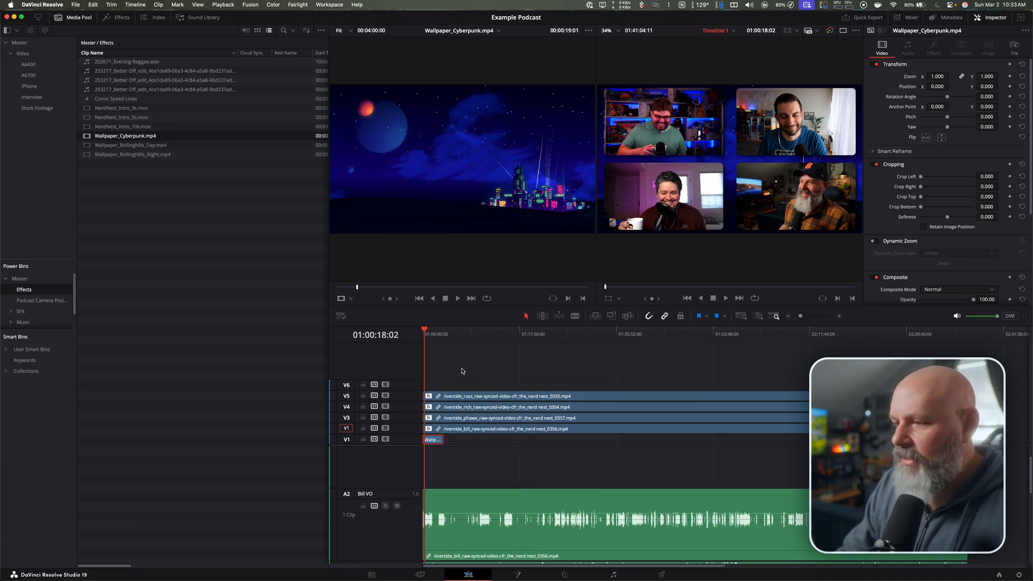
pyautogui.press('super+c')
pyautogui.click(439, 335)
pyautogui.press('Down')
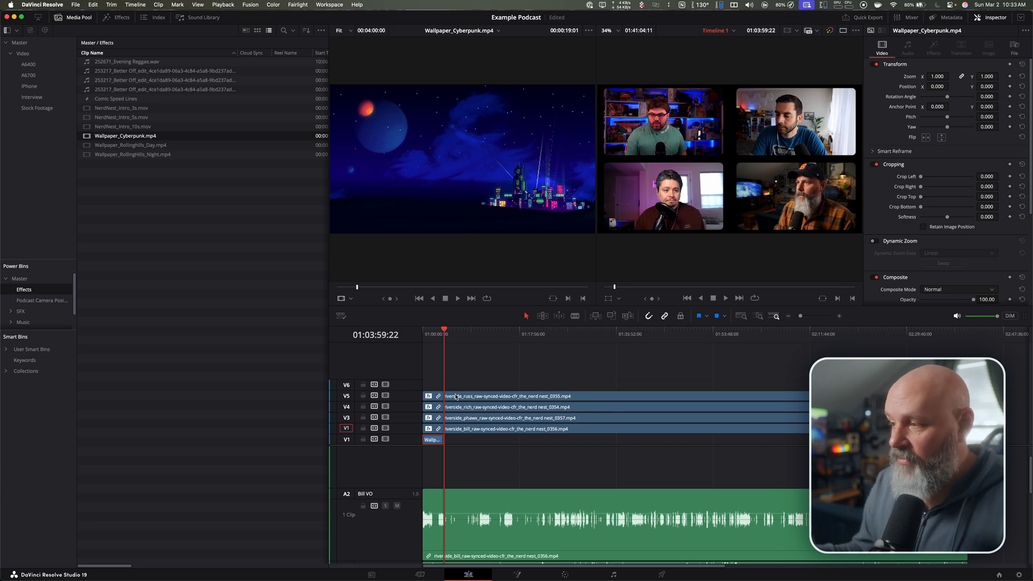
pyautogui.press('super+v')
pyautogui.press('super+v')
pyautogui.press('super+v')
pyautogui.press('super+v')
pyautogui.press('super+v')
pyautogui.press('super+v')
pyautogui.press('super+v')
pyautogui.press('super+v')
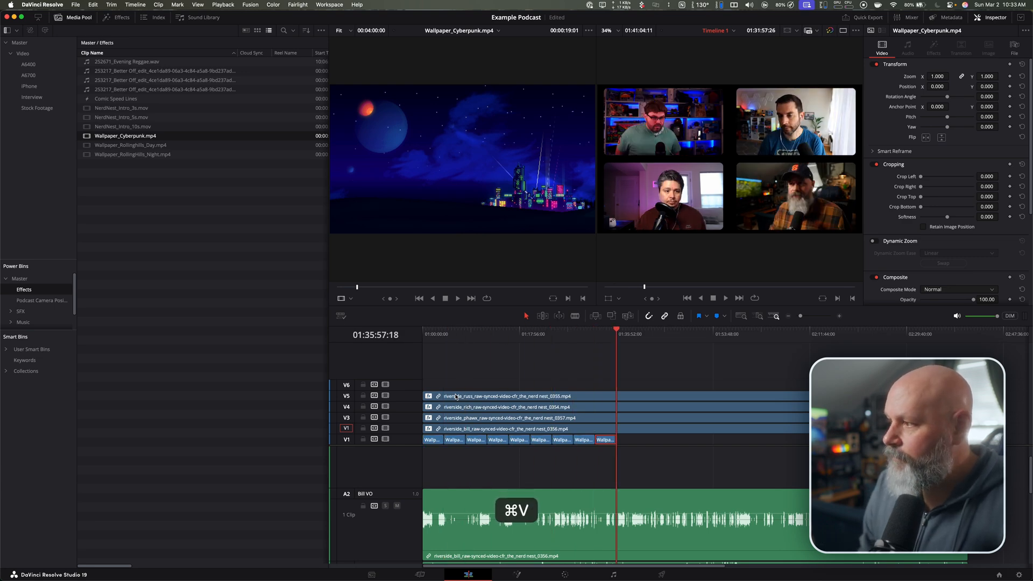
pyautogui.press('super+v')
pyautogui.press('super+v')
pyautogui.press('super+v')
pyautogui.press('super+v')
pyautogui.press('super+v')
pyautogui.press('super+v')
pyautogui.press('super+v')
pyautogui.press('super+v')
pyautogui.press('super+v')
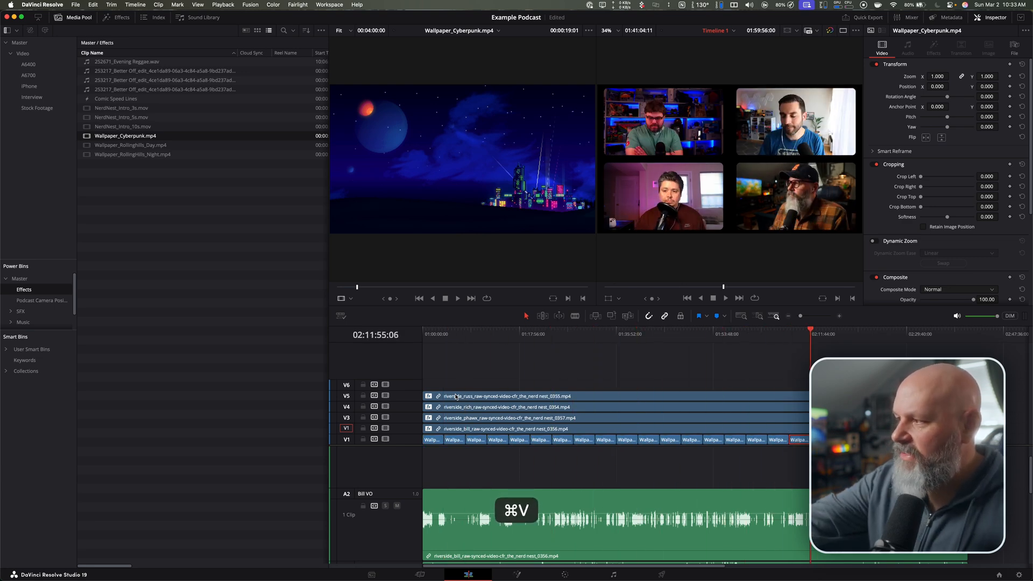
pyautogui.press('super+v')
pyautogui.press('super+v')
pyautogui.press('super+v')
pyautogui.press('super+v')
pyautogui.press('super+v')
pyautogui.press('super+v')
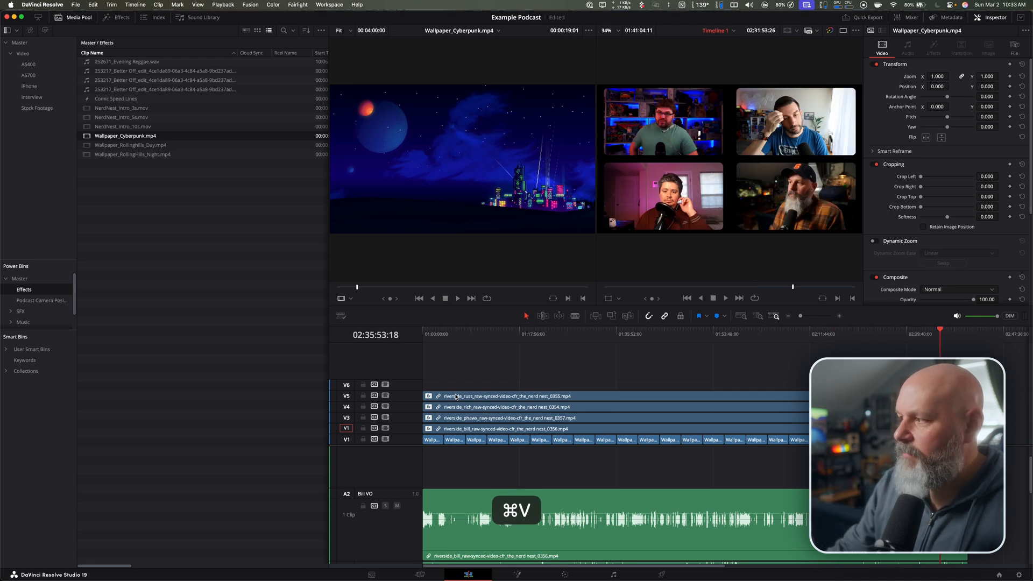
pyautogui.press('super+v')
pyautogui.press('super+v')
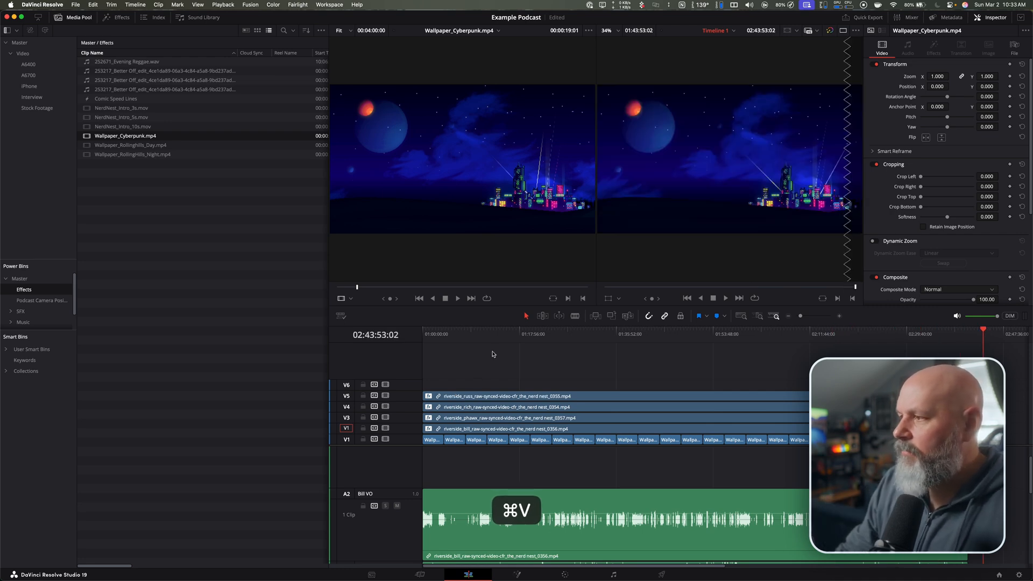
# - Review the four-camera layout in a single enlarged viewer by playing the timeline from about 01:31:57
pyautogui.click(594, 334)
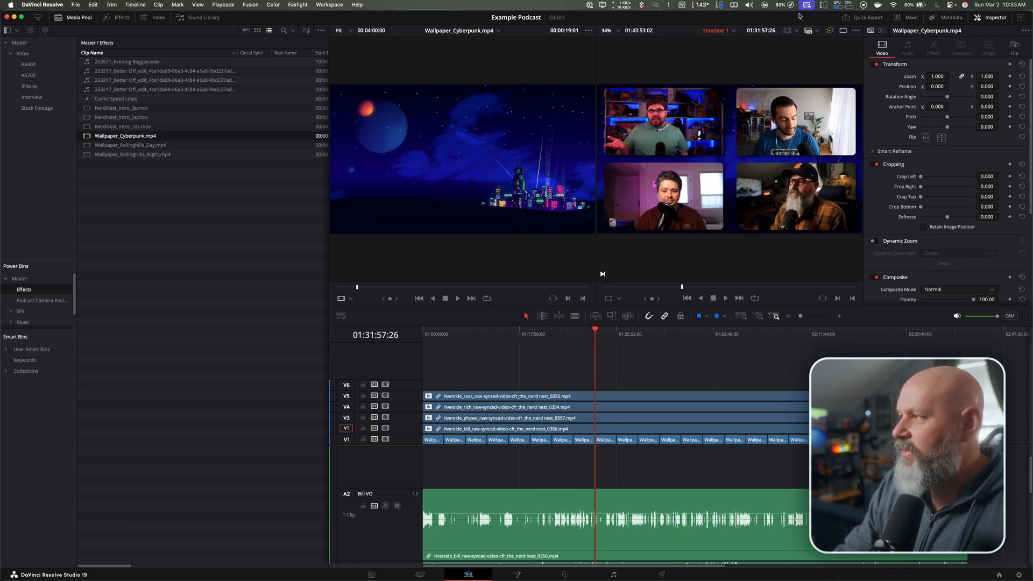
pyautogui.click(844, 31)
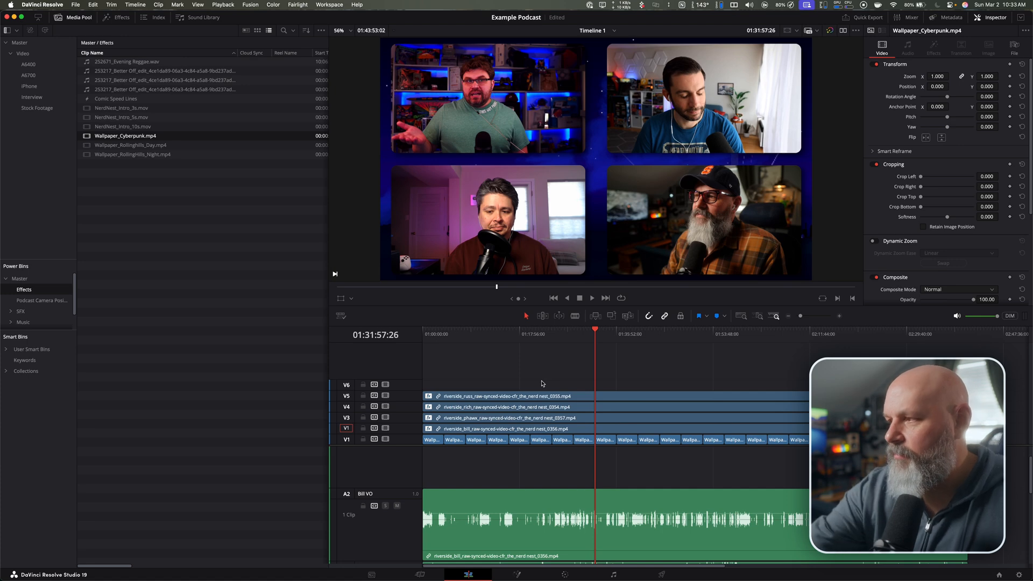
pyautogui.press('space')
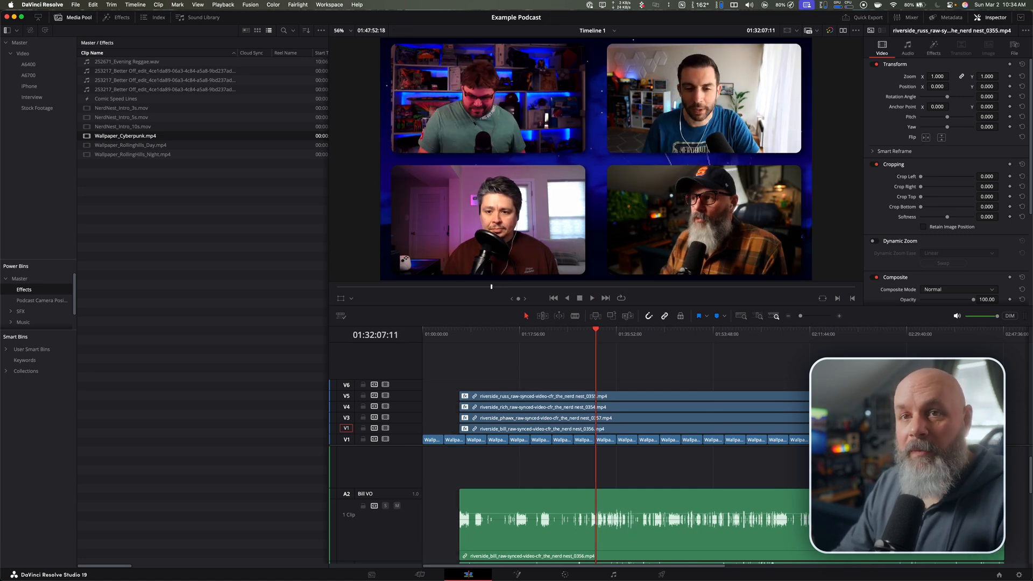
# - Switch to the Riverside recording page in Chrome and create a new edit of the podcast recording
pyautogui.press('super+Tab')
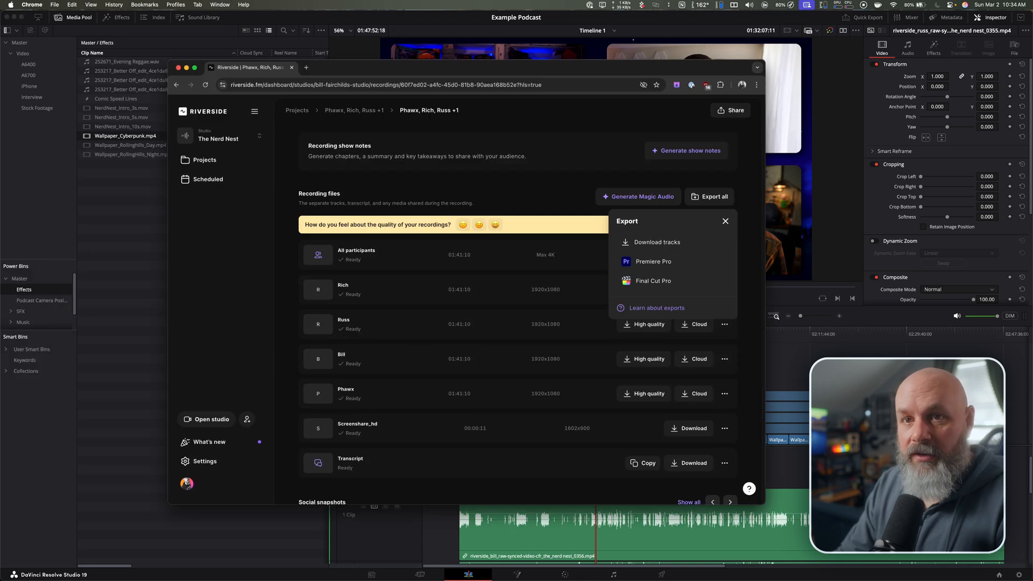
pyautogui.scroll(5, 565, 204)
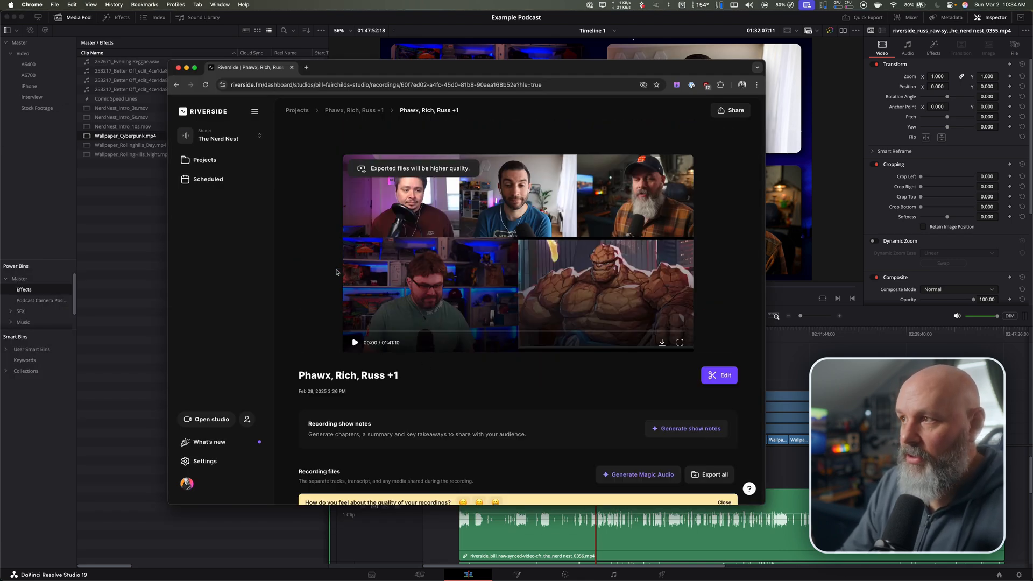
pyautogui.click(720, 375)
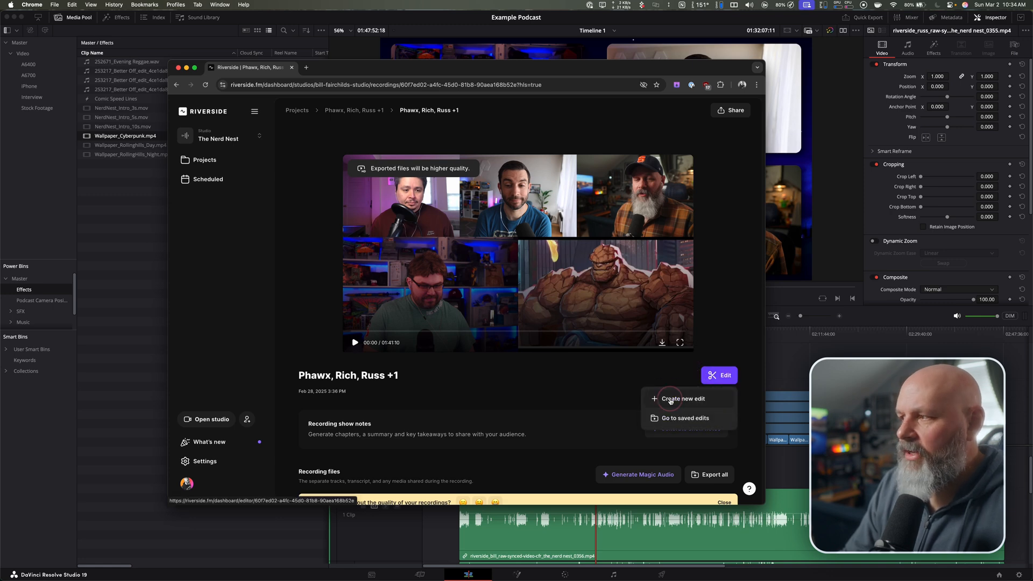
pyautogui.click(670, 399)
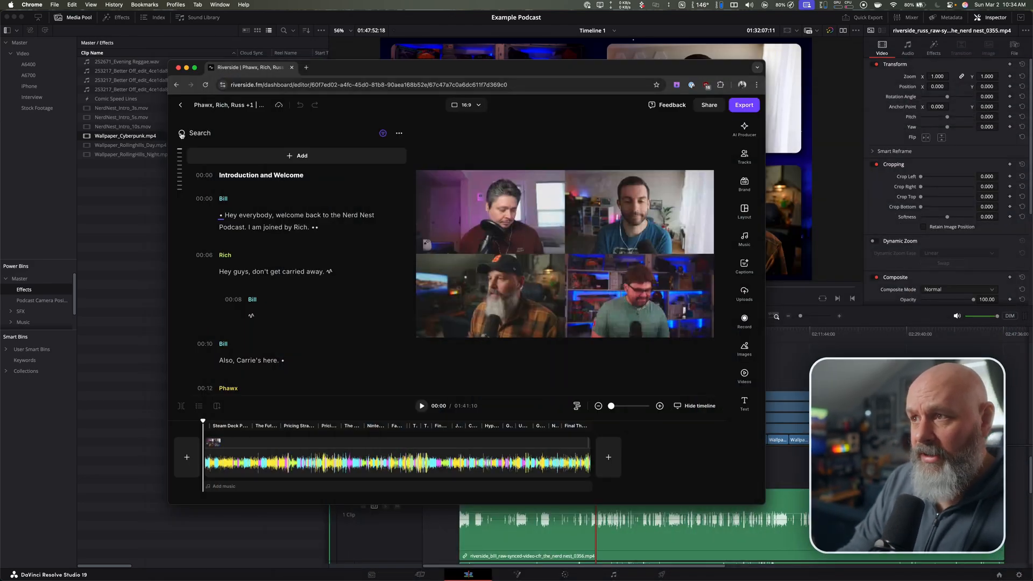
# - Search the recording's transcript for "intro" and close the browser window to return to DaVinci Resolve
pyautogui.click(181, 135)
pyautogui.write('intro')
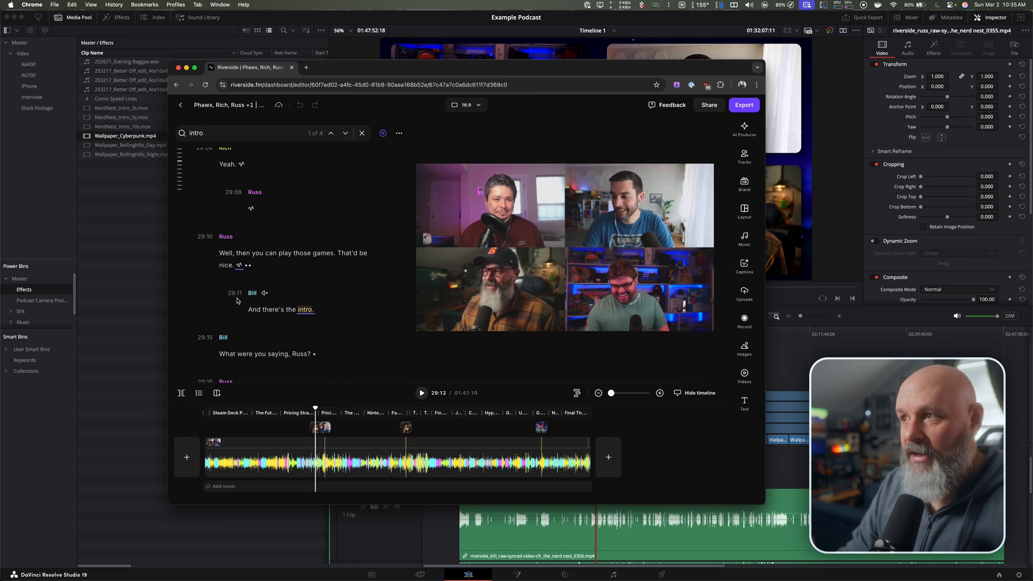
pyautogui.click(178, 67)
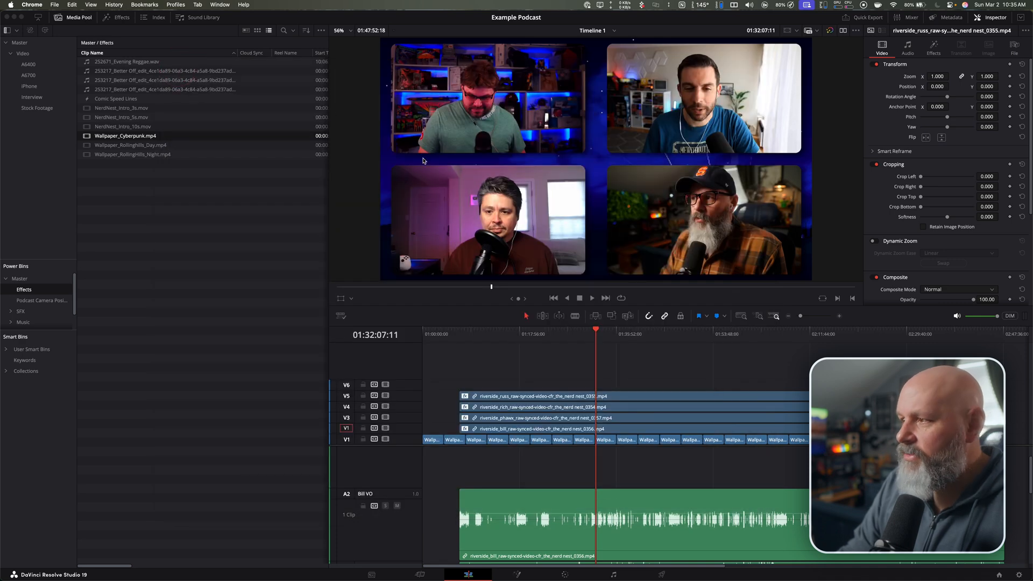
# - Move the camera clips and their audio back to the timeline's start and place the playhead at about 01:29:18
pyautogui.moveTo(521, 396); pyautogui.dragTo(441, 386)
pyautogui.click(446, 335)
pyautogui.moveTo(447, 338); pyautogui.dragTo(580, 340)
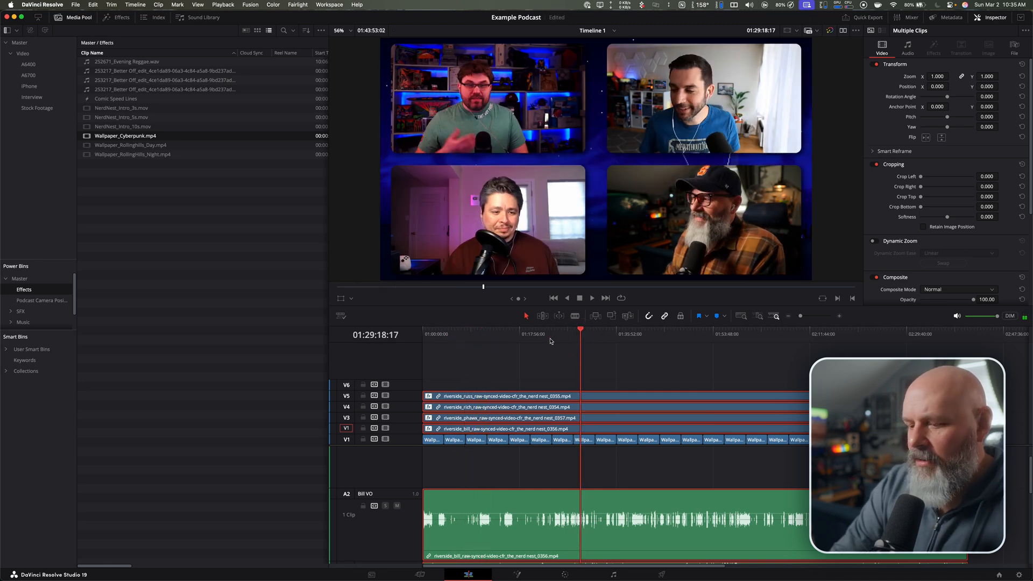
# - Play back and forth to park the playhead on the intro cue at 01:29:12:01, and try splitting the selected clips there
pyautogui.press('j')
pyautogui.press('j')
pyautogui.press('j')
pyautogui.press('j')
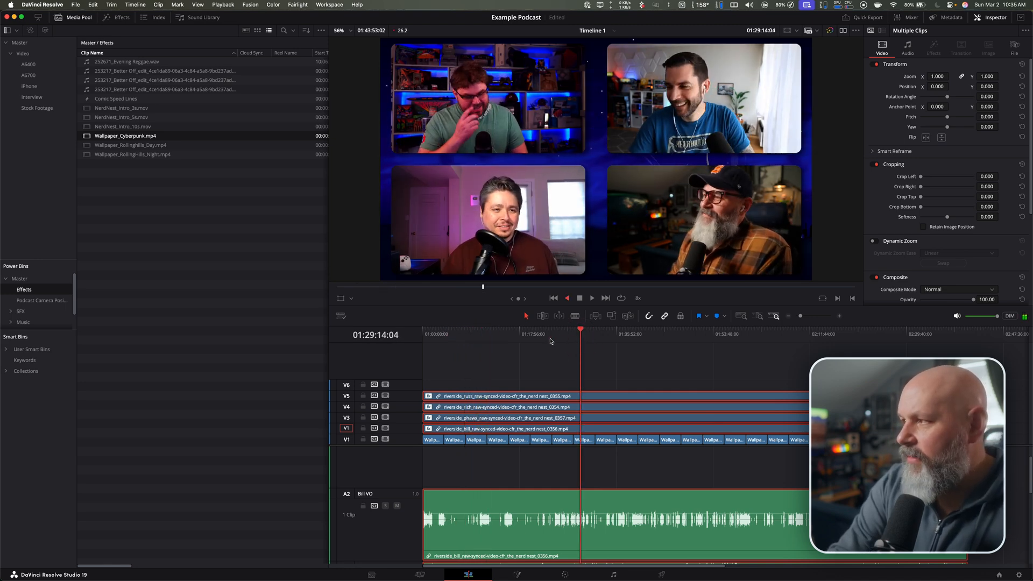
pyautogui.press('l')
pyautogui.press('k')
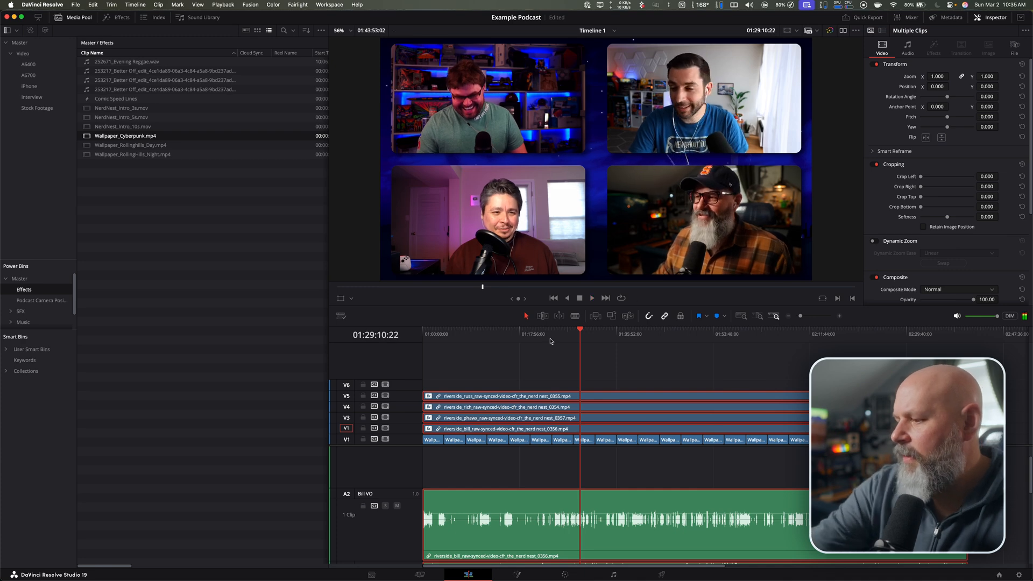
pyautogui.press('l')
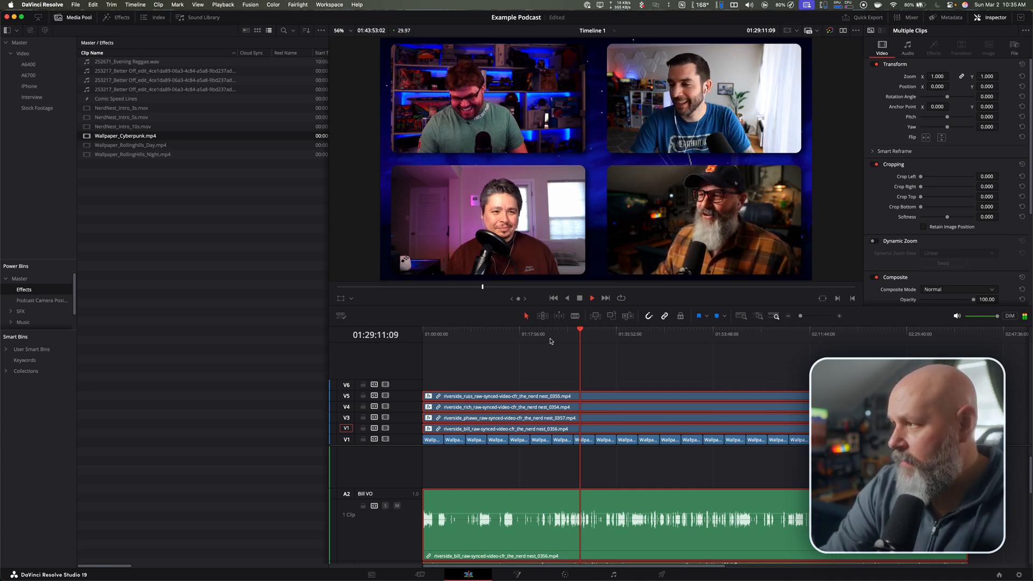
pyautogui.press('k')
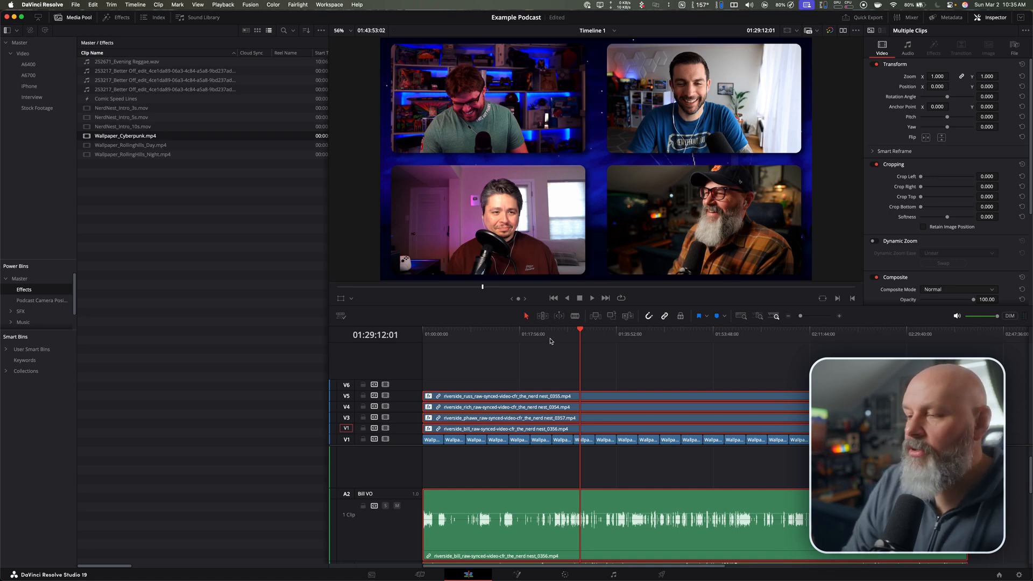
pyautogui.press('super+b')
pyautogui.press('super+z')
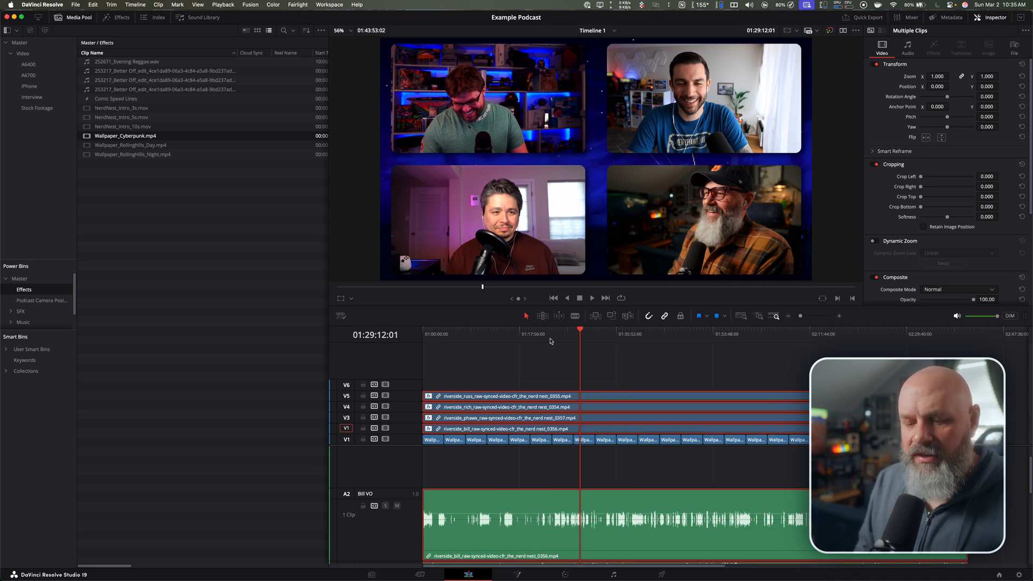
# - Split all four camera clips and their audio at 01:29:12:01 and again at 01:29:02:23 to isolate the moment before the intro cue
pyautogui.press('super+b')
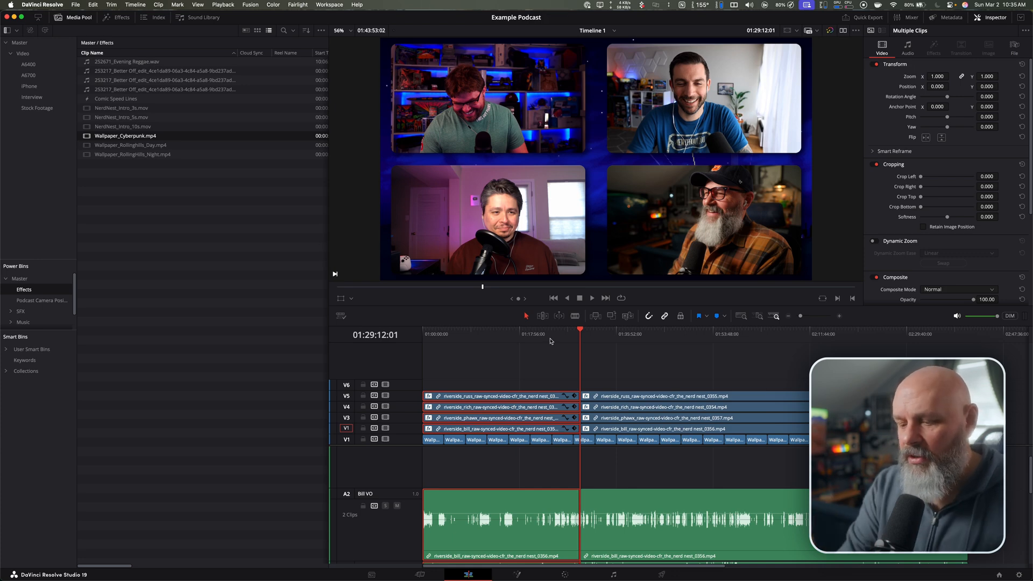
pyautogui.press('j')
pyautogui.press('j')
pyautogui.press('j')
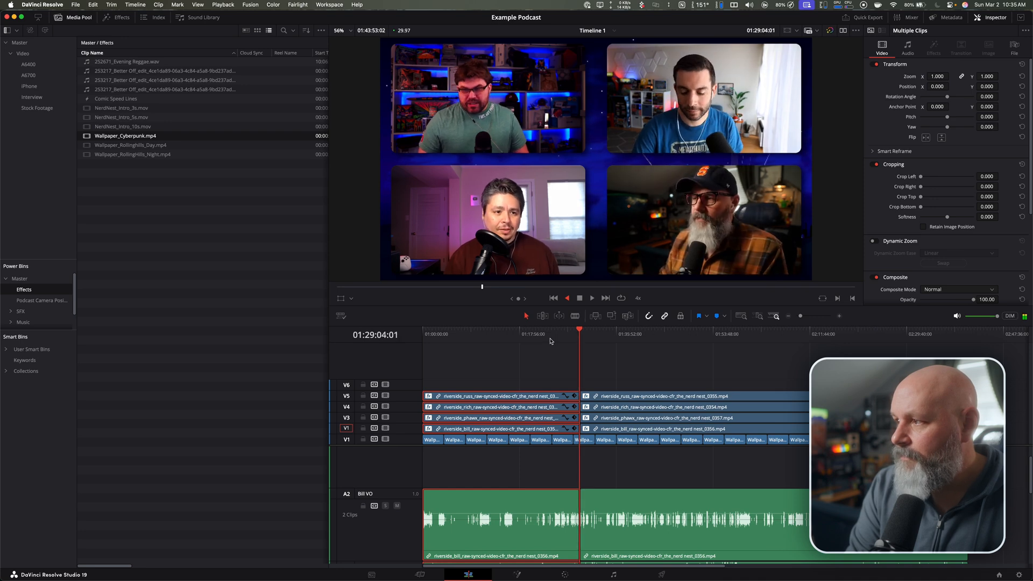
pyautogui.press('l')
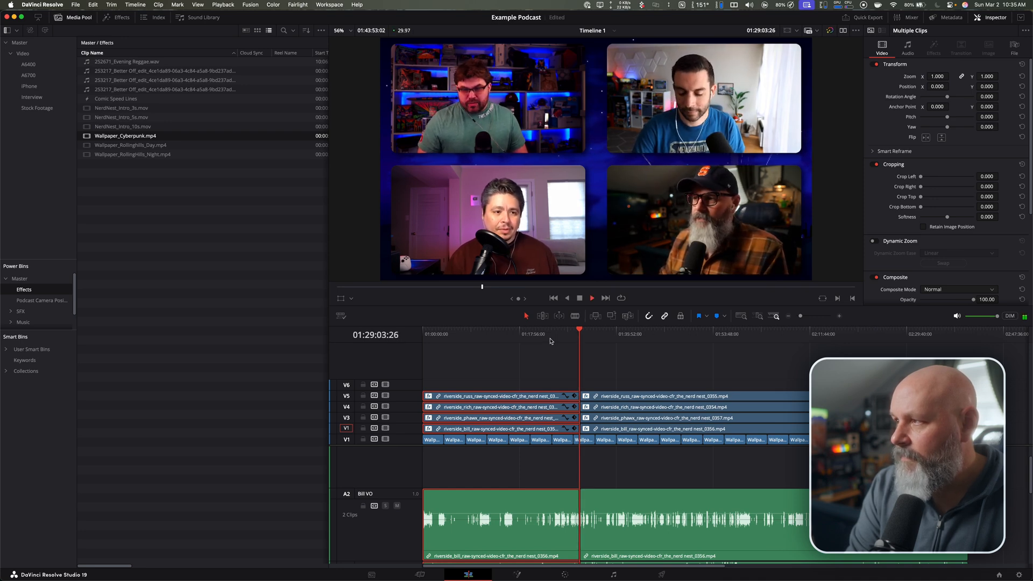
pyautogui.press('j')
pyautogui.press('j')
pyautogui.press('l')
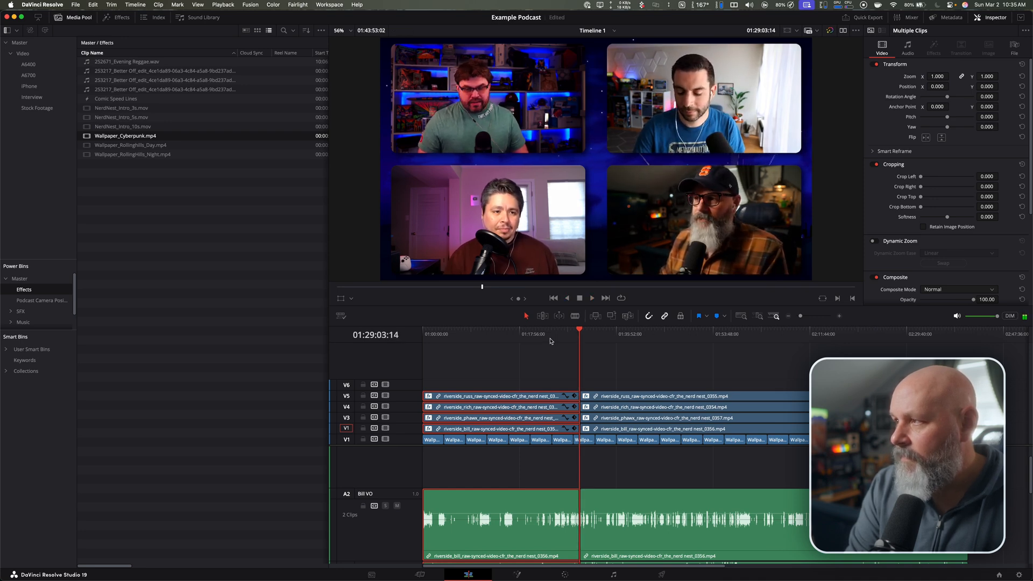
pyautogui.press('k')
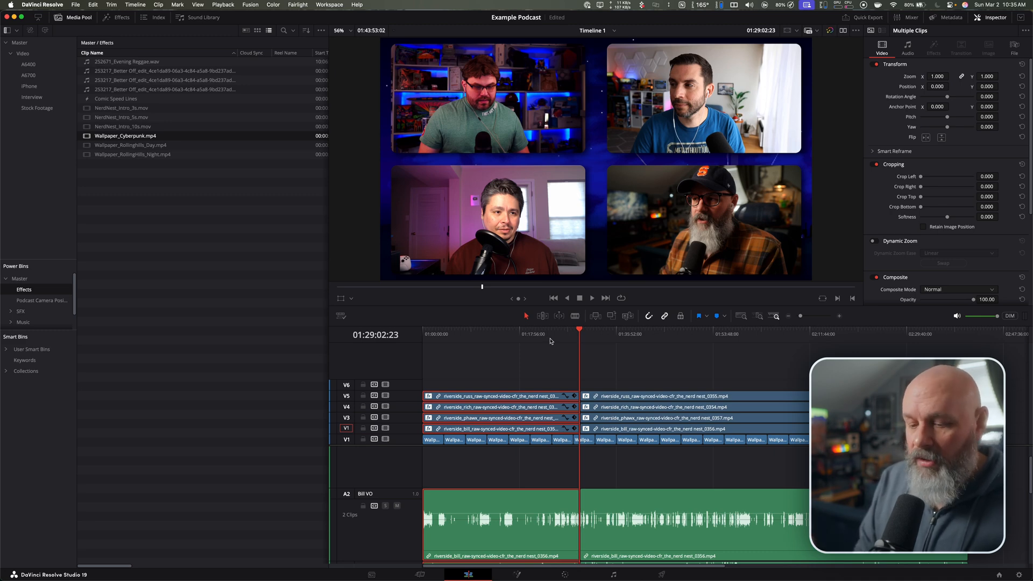
pyautogui.press('super+b')
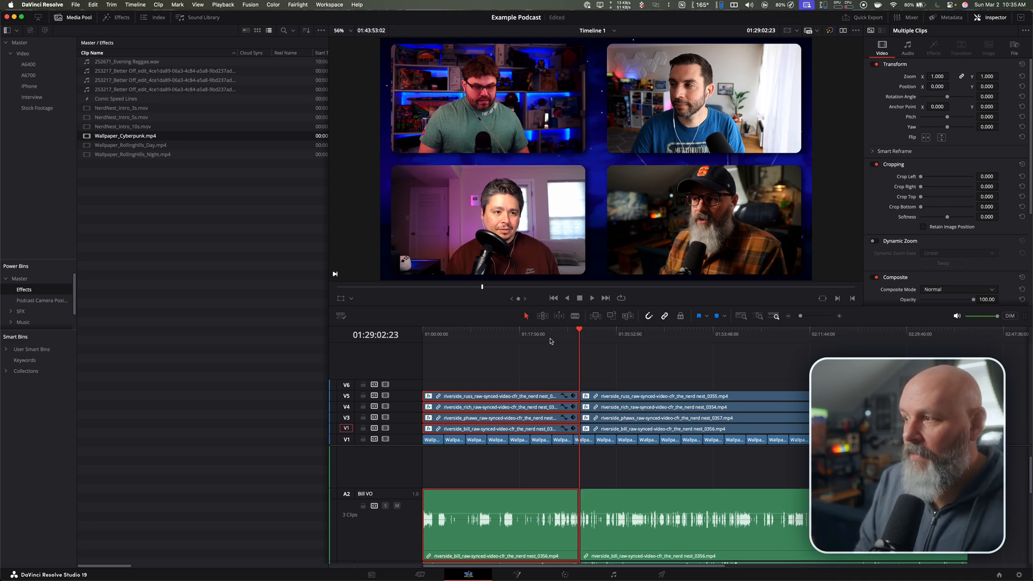
# - Examine the new cuts around 01:29:02:23 up close and check the short isolated camera segment
pyautogui.press('super+equal')
pyautogui.press('super+equal')
pyautogui.press('super+equal')
pyautogui.press('super+equal')
pyautogui.press('super+equal')
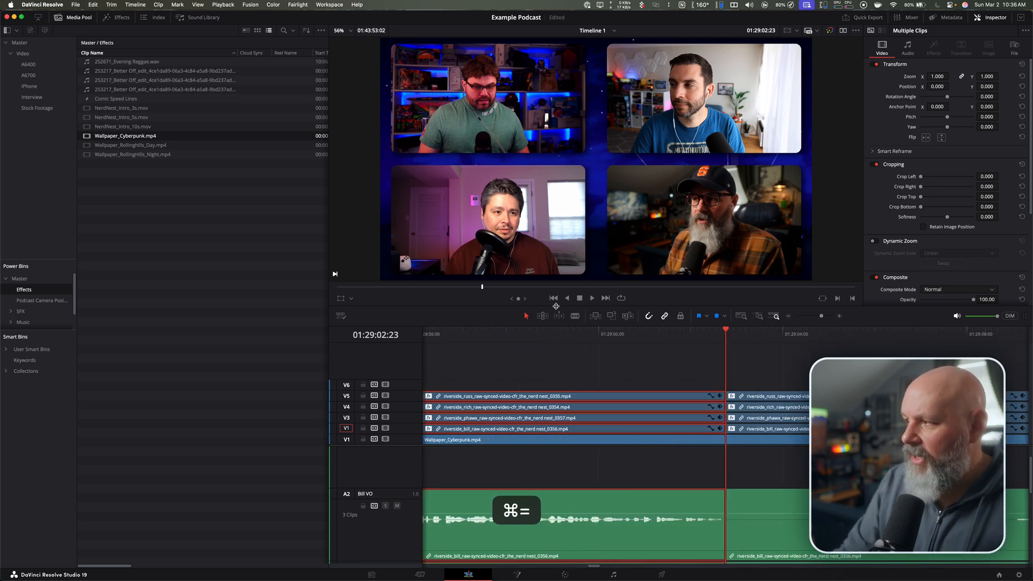
pyautogui.click(872, 370)
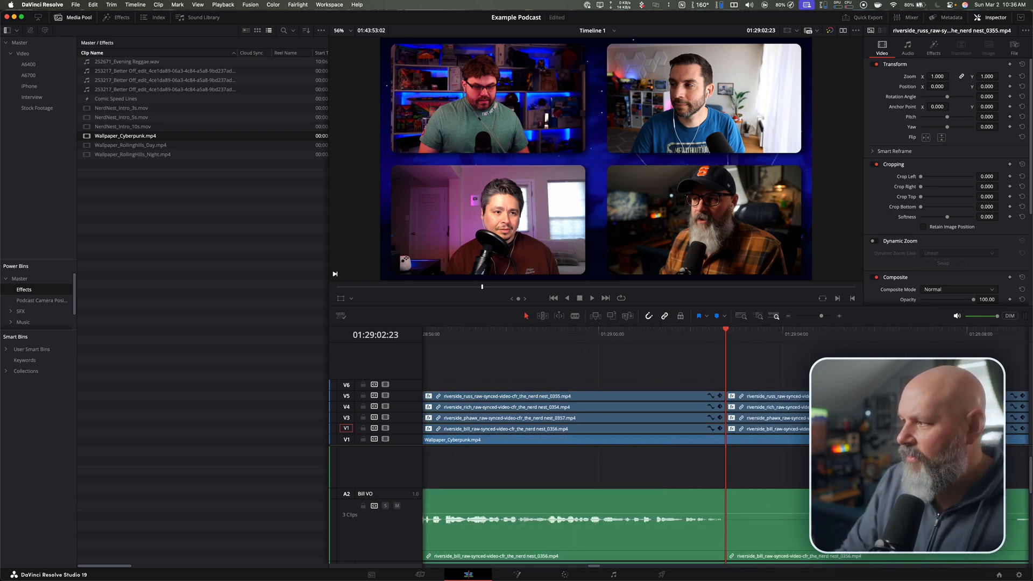
pyautogui.click(861, 429)
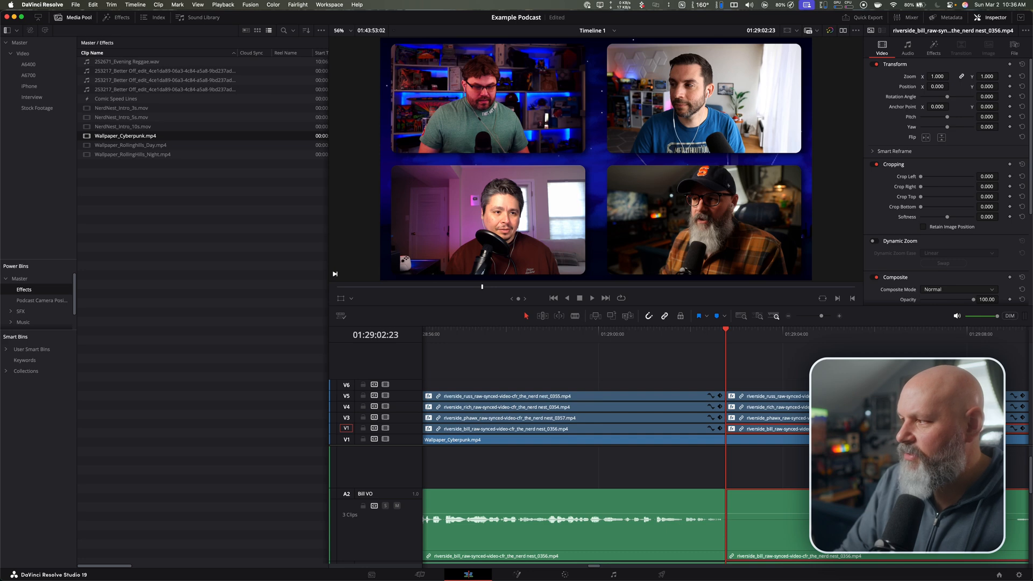
pyautogui.hotkey('shift', 'z')
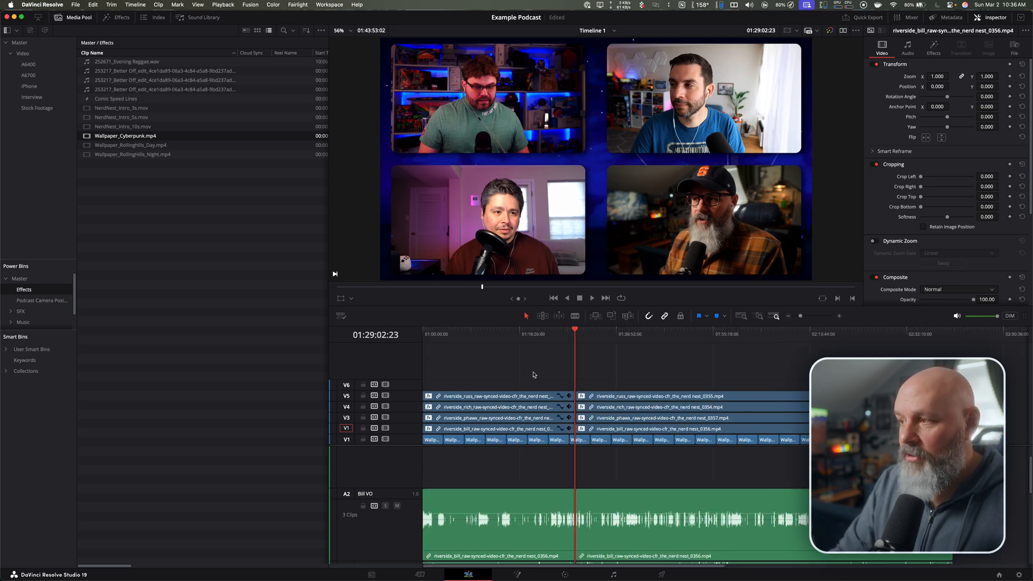
# - Move all camera clips and their audio about eight minutes later on the timeline, leaving the wallpaper in place
pyautogui.click(443, 334)
pyautogui.moveTo(459, 372); pyautogui.dragTo(669, 435)
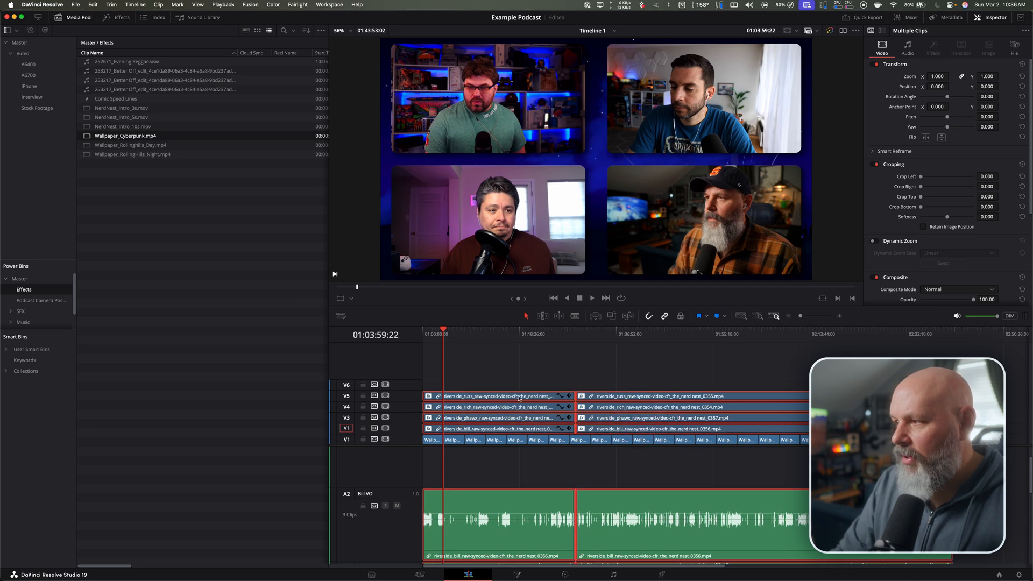
pyautogui.moveTo(507, 398); pyautogui.dragTo(549, 398)
# - Copy the short isolated segment of all four cameras with its audio, starting at 01:37:02:07
pyautogui.click(614, 343)
pyautogui.press('super+equal')
pyautogui.press('super+equal')
pyautogui.press('super+equal')
pyautogui.press('super+equal')
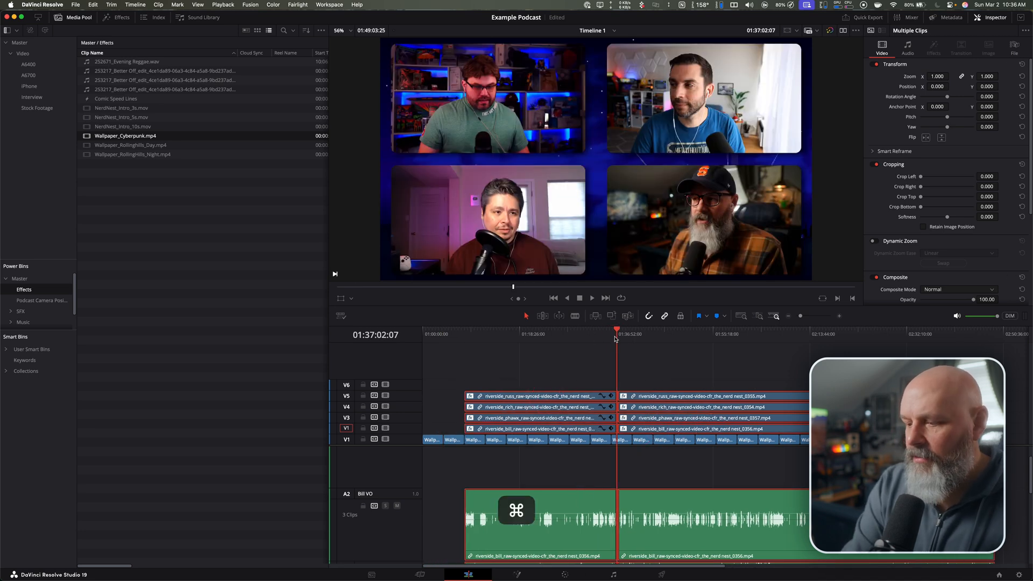
pyautogui.click(732, 396)
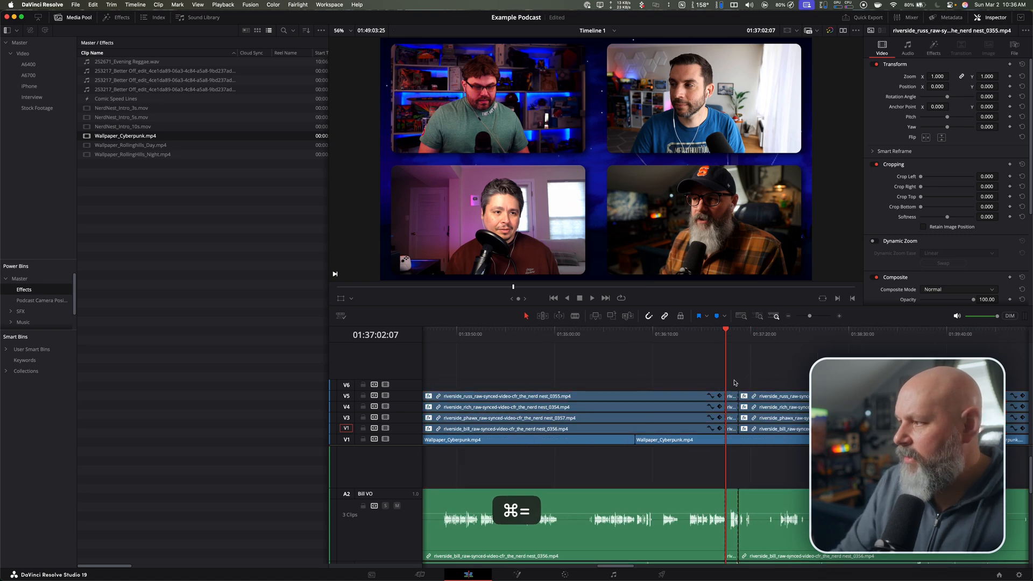
pyautogui.keyDown('super'); pyautogui.click(731, 406); pyautogui.keyUp('super')
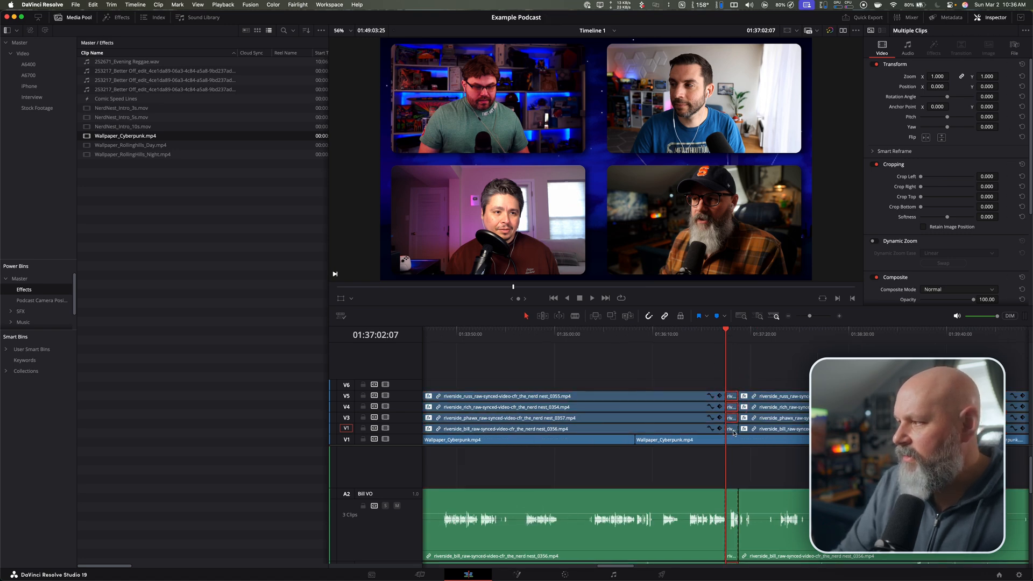
pyautogui.keyDown('super'); pyautogui.click(733, 432); pyautogui.keyUp('super')
pyautogui.press('super+c')
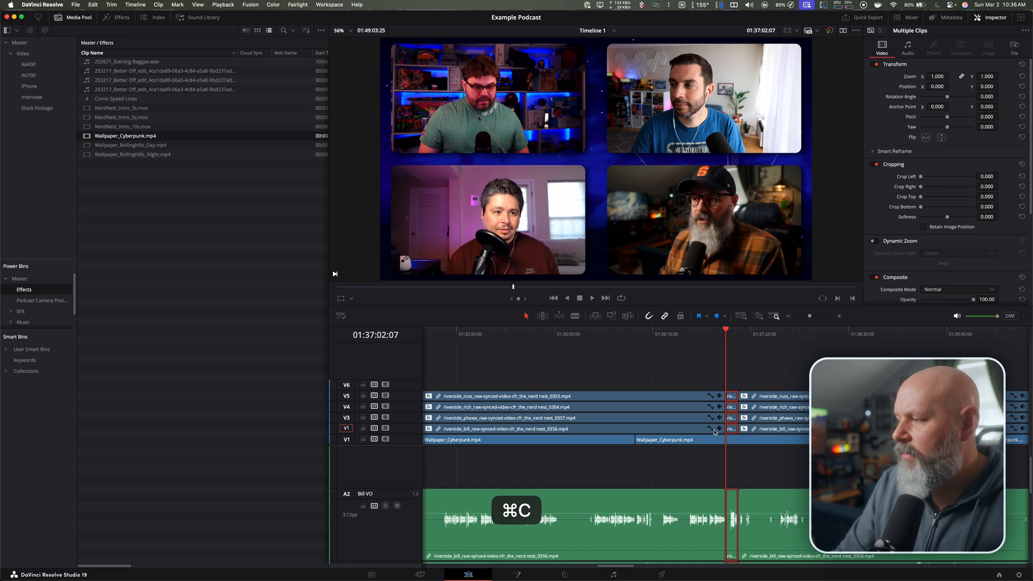
# - Paste the copied four-camera segment at the very start of the timeline
pyautogui.hotkey('shift', 'z')
pyautogui.click(440, 337)
pyautogui.press('Home')
pyautogui.press('super+v')
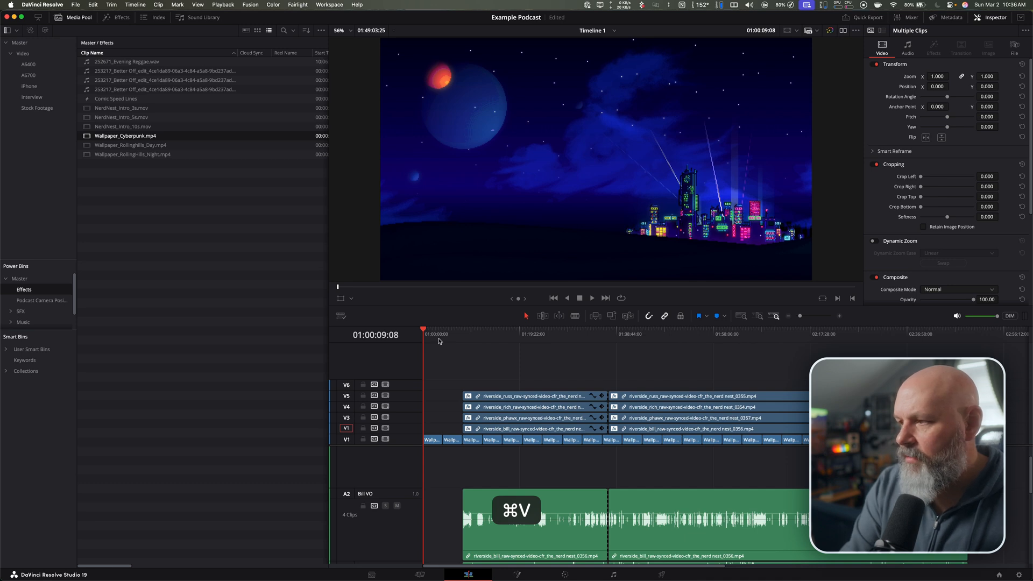
pyautogui.press('super+equal')
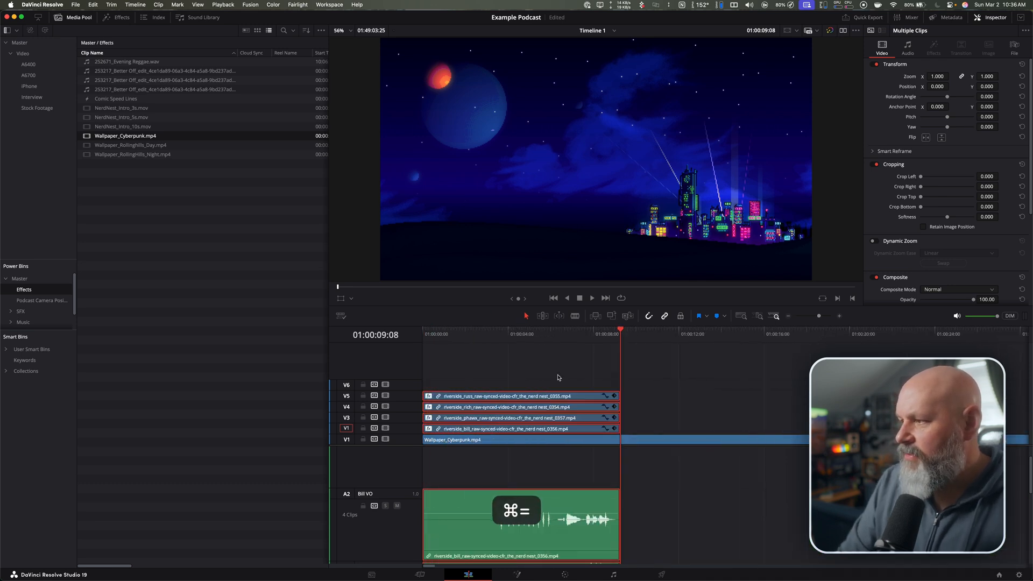
# - Play the pasted opening segment, split its camera clips and audio at 01:00:08:21, and delete the leftover end
pyautogui.click(425, 334)
pyautogui.press('space')
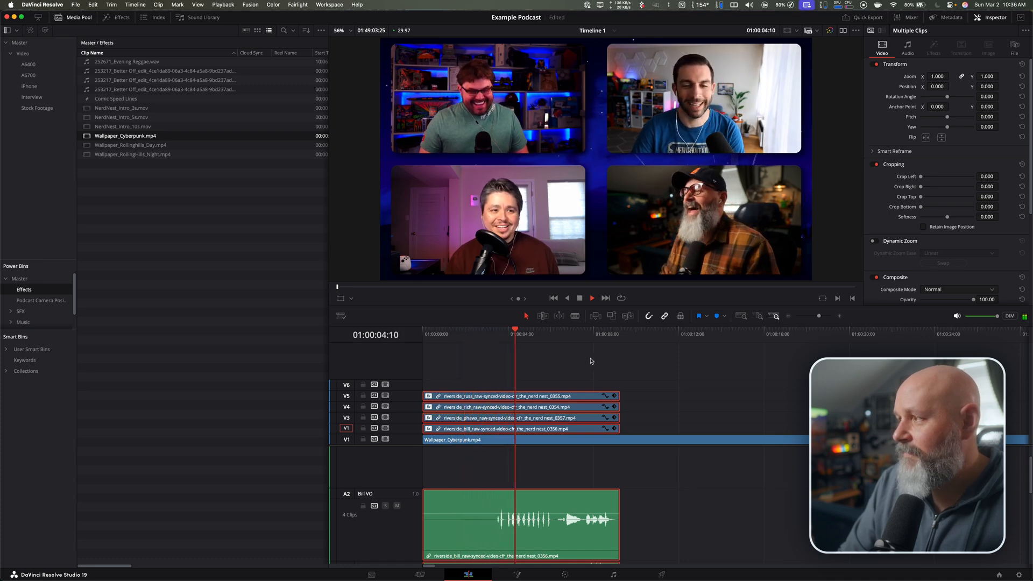
pyautogui.press('space')
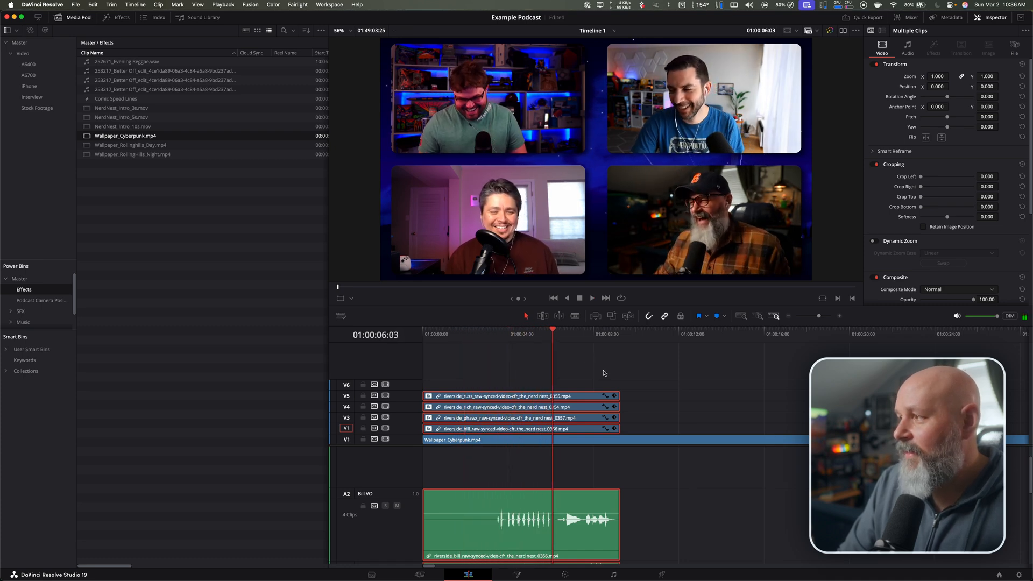
pyautogui.click(618, 335)
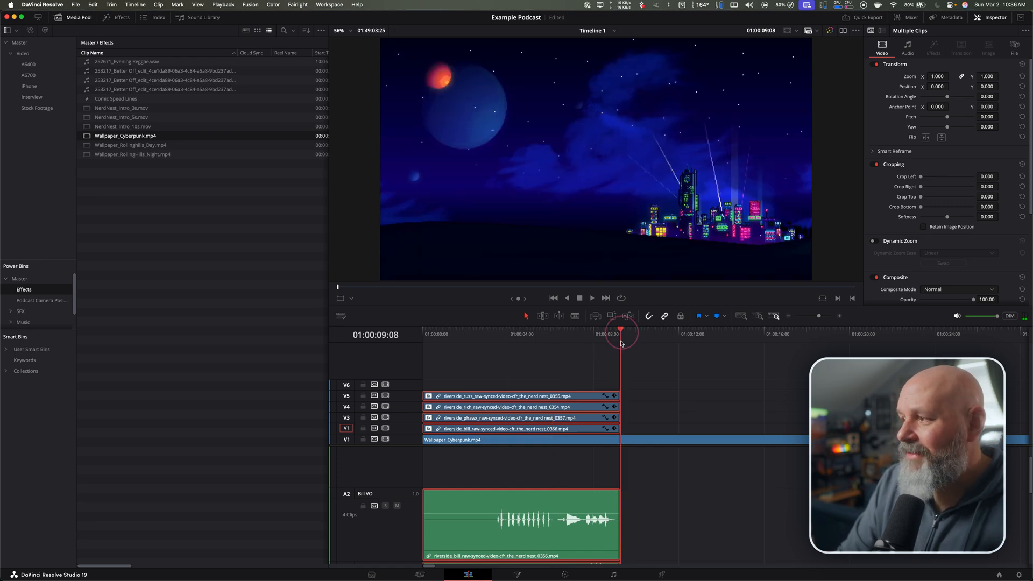
pyautogui.moveTo(618, 338); pyautogui.dragTo(594, 336)
pyautogui.press('space')
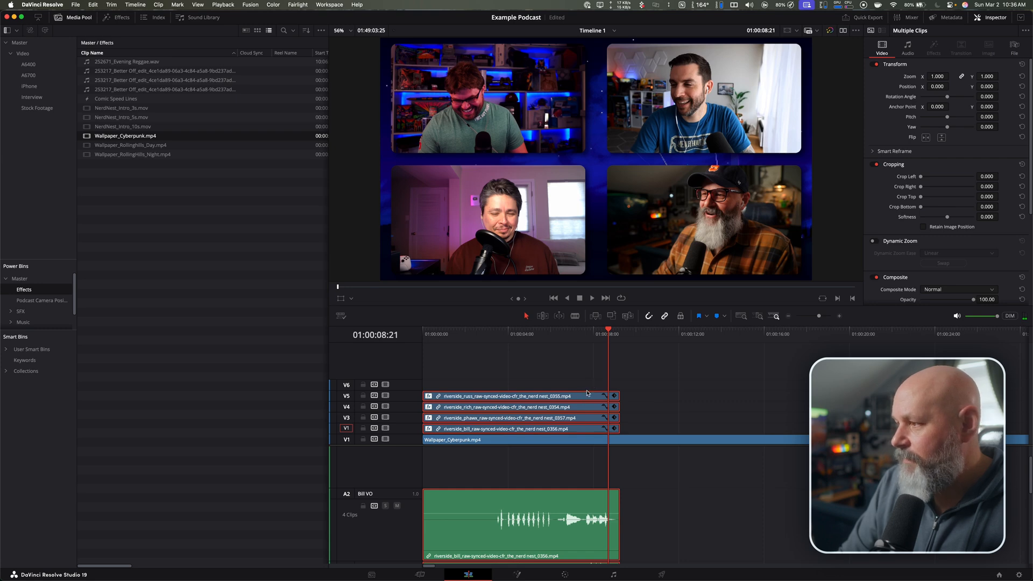
pyautogui.press('super+b')
pyautogui.moveTo(624, 378); pyautogui.dragTo(614, 428)
pyautogui.press('Delete')
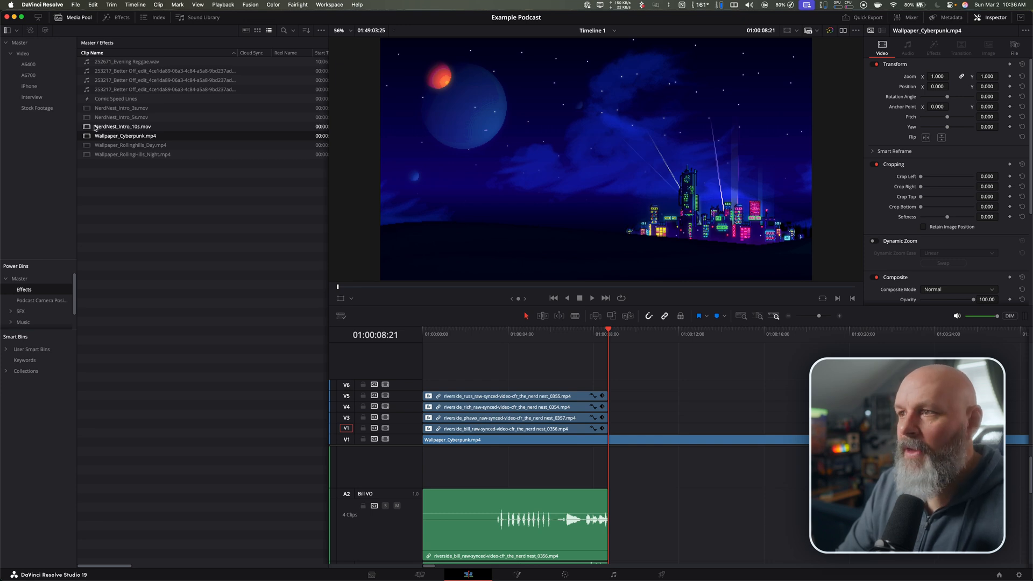
# - Load NerdNest_Intro_10s.mov as a source and place only its video at 01:00:08:21, directly above the wallpaper, and preview it at 01:00:10:15
pyautogui.moveTo(88, 130); pyautogui.dragTo(121, 127)
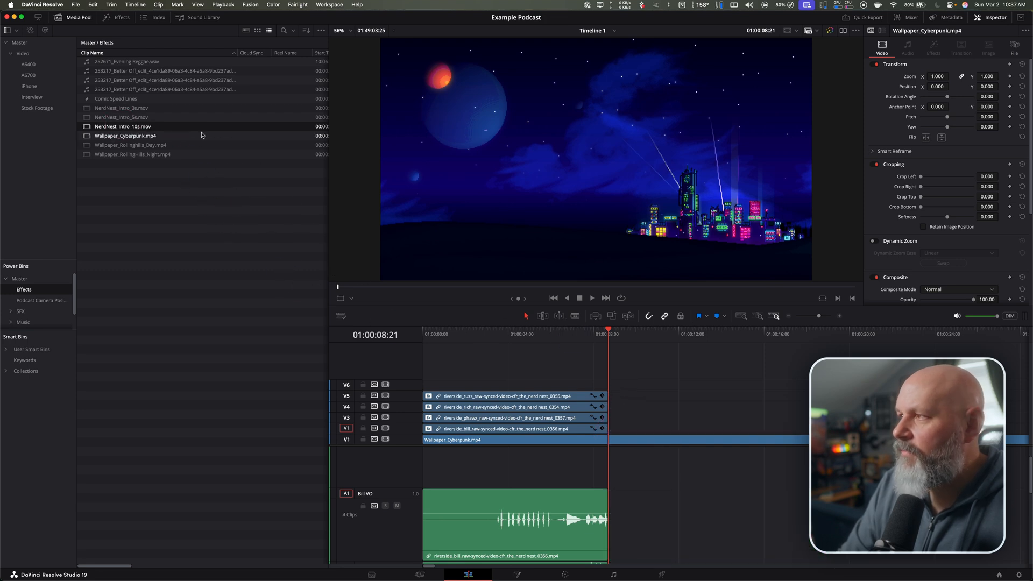
pyautogui.click(844, 31)
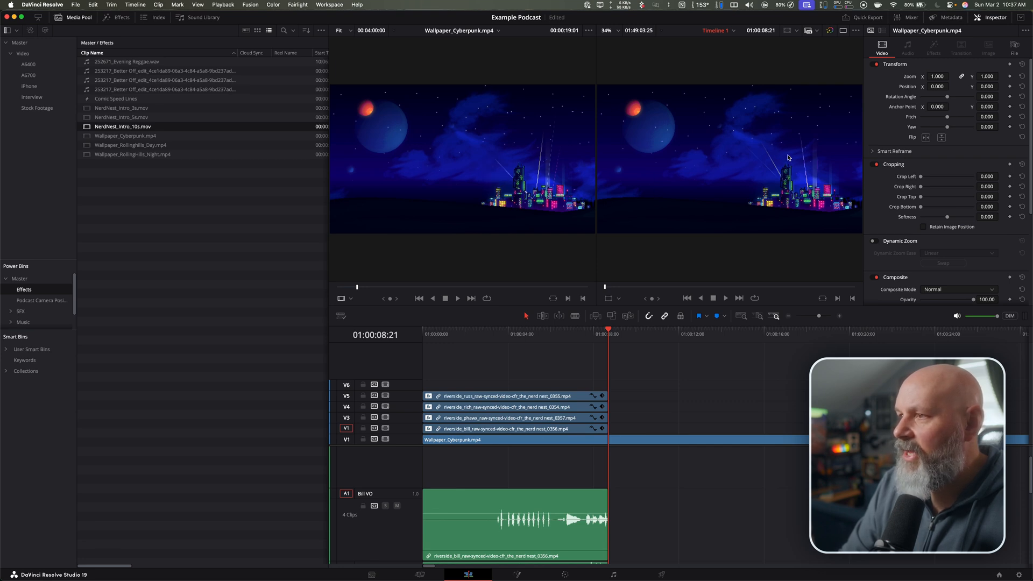
pyautogui.click(86, 129)
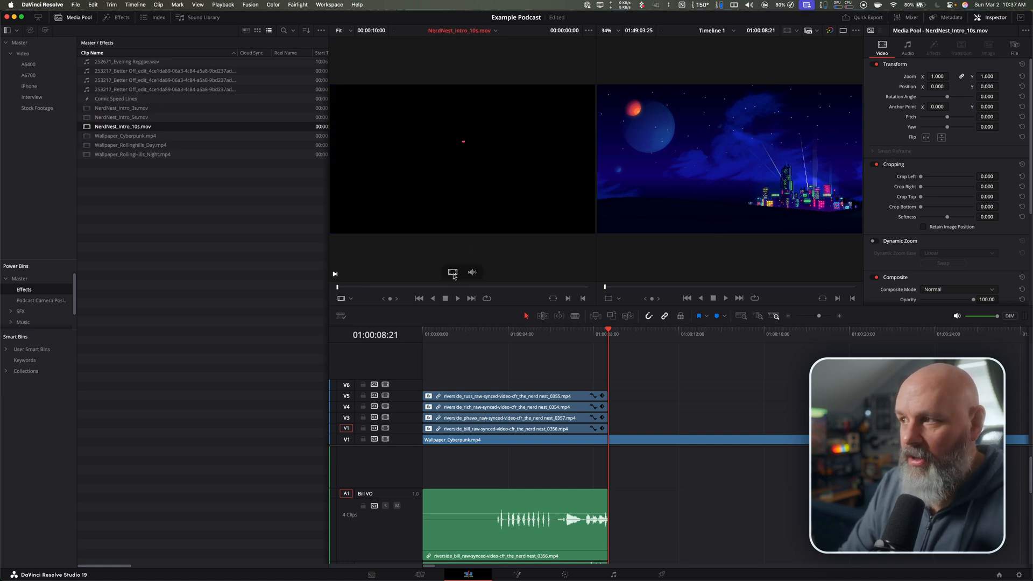
pyautogui.moveTo(453, 273); pyautogui.dragTo(622, 425)
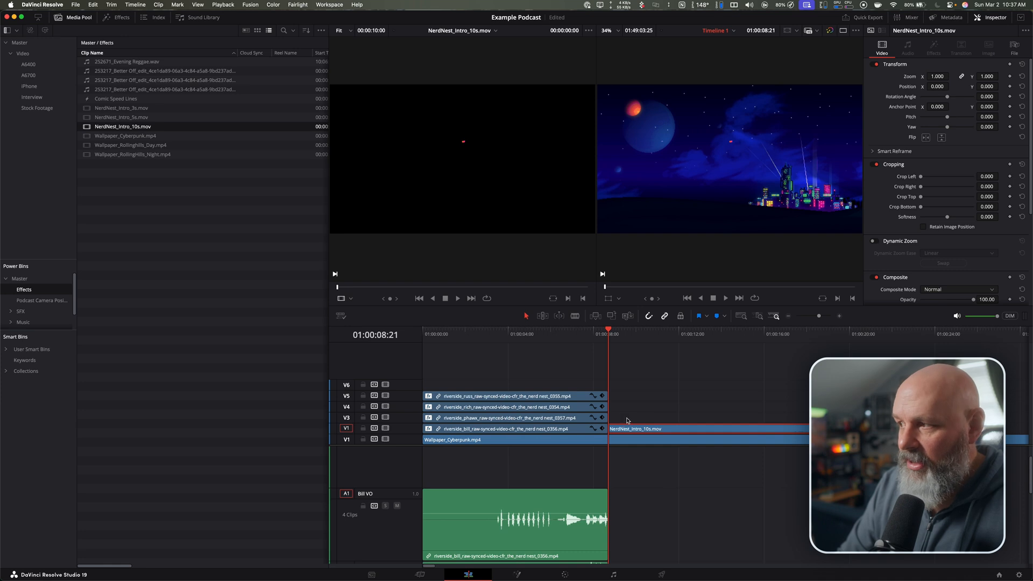
pyautogui.click(646, 335)
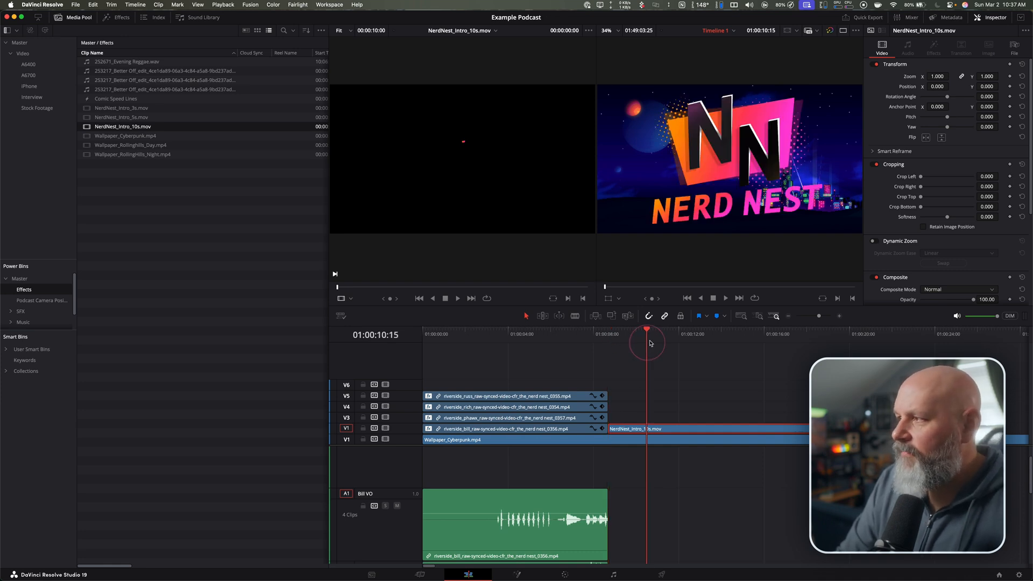
pyautogui.click(843, 32)
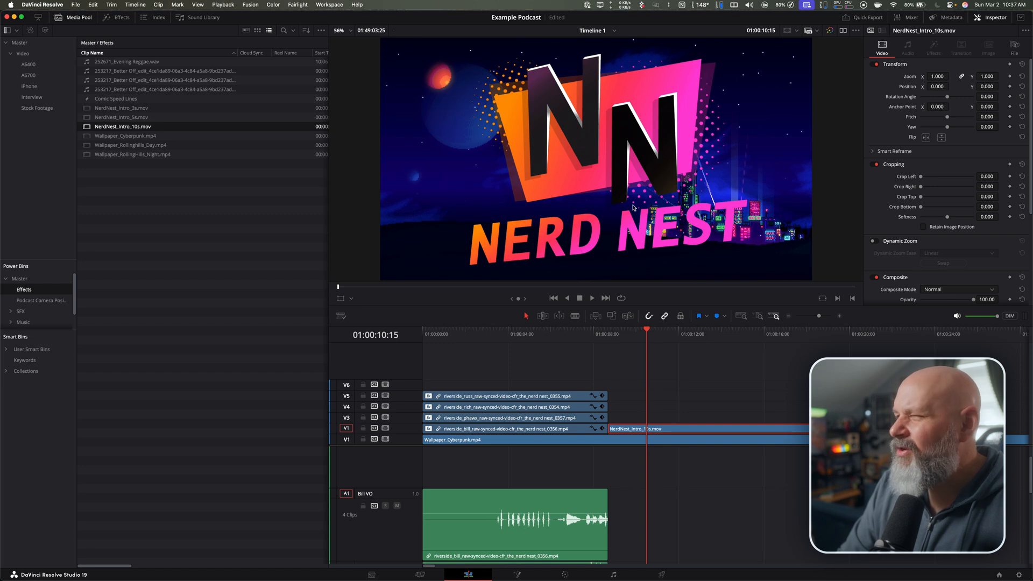
# - Apply the favorite Drop Shadow effect from Resolve FX Stylize to the NerdNest_Intro_10s.mov clip on the timeline
pyautogui.click(107, 18)
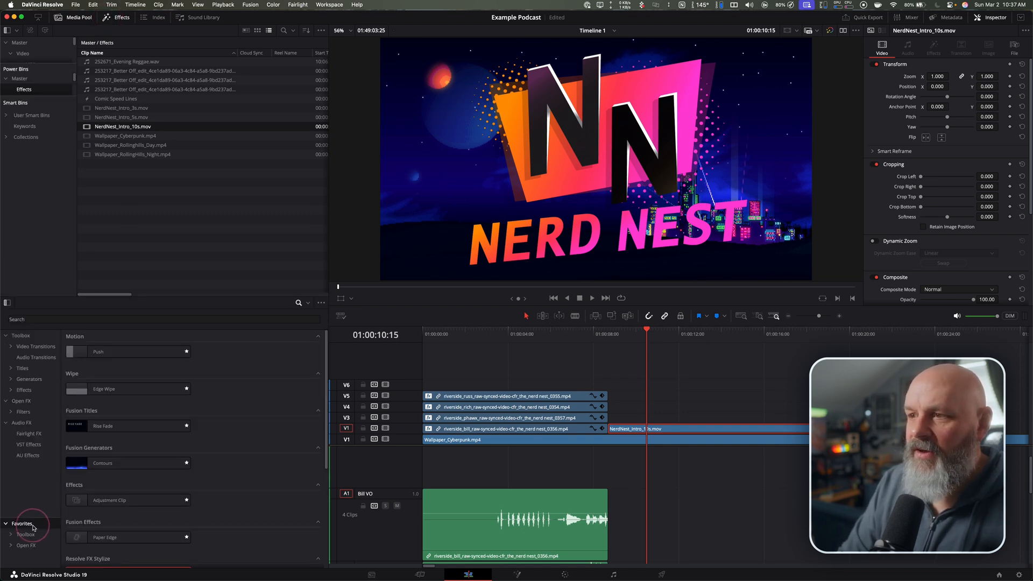
pyautogui.scroll(-3, 86, 476)
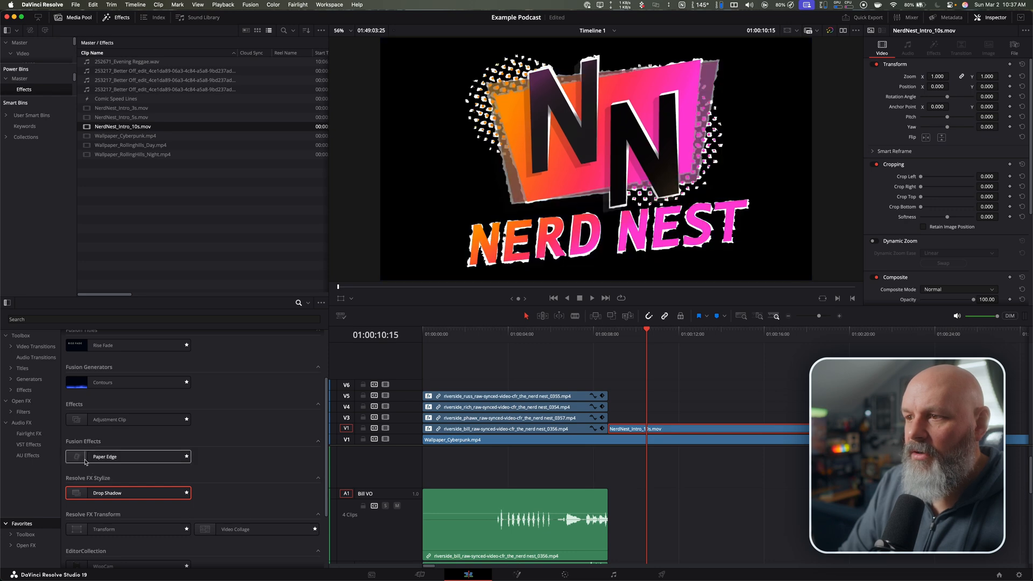
pyautogui.moveTo(91, 492); pyautogui.dragTo(649, 438)
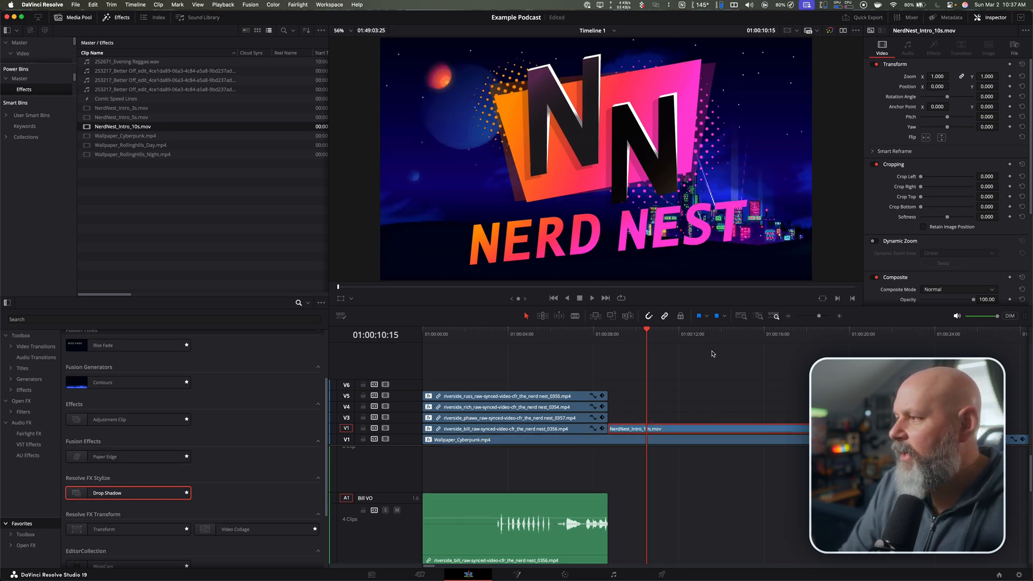
pyautogui.click(696, 333)
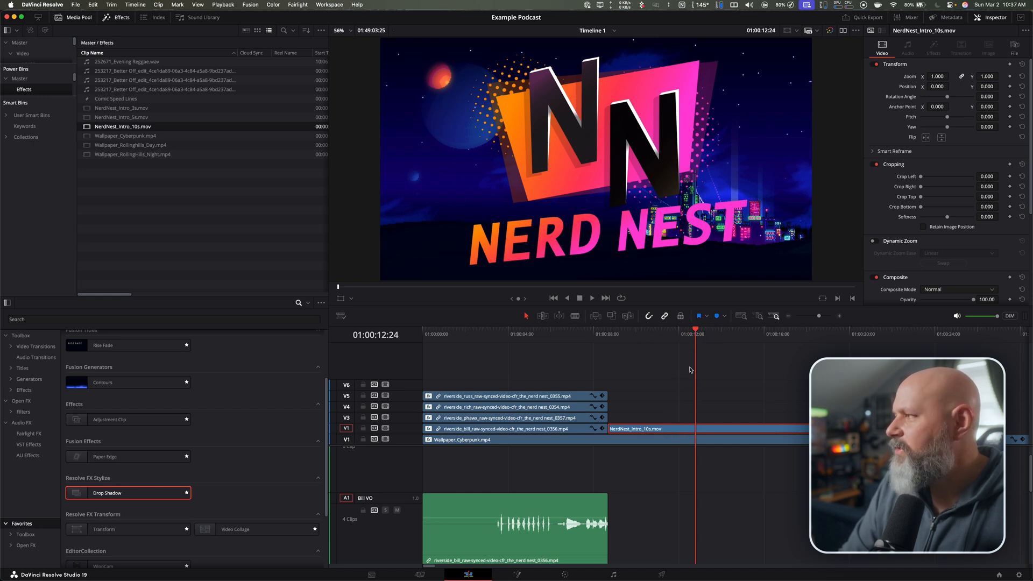
pyautogui.moveTo(86, 498); pyautogui.dragTo(631, 436)
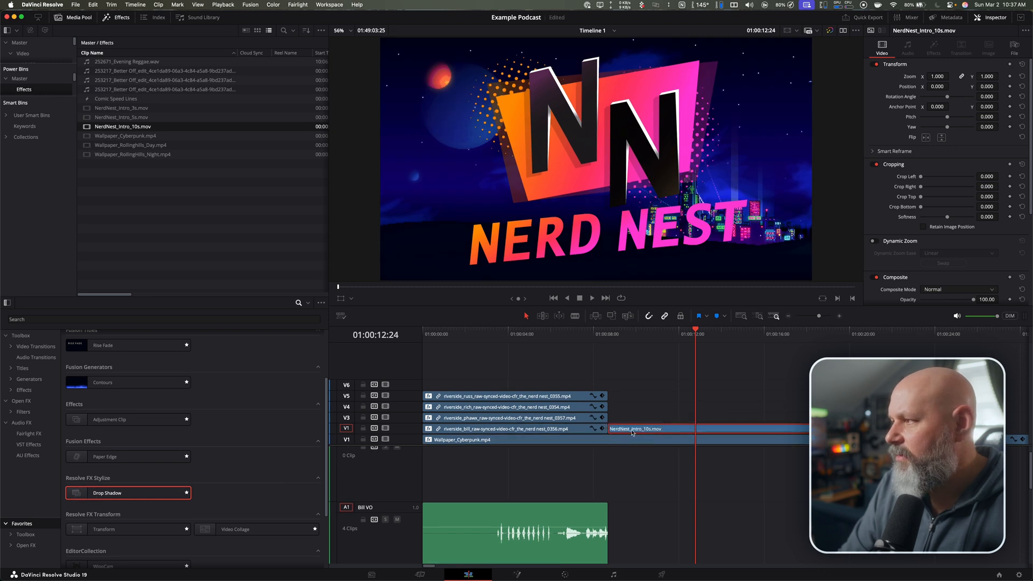
pyautogui.press('Left')
pyautogui.press('Left')
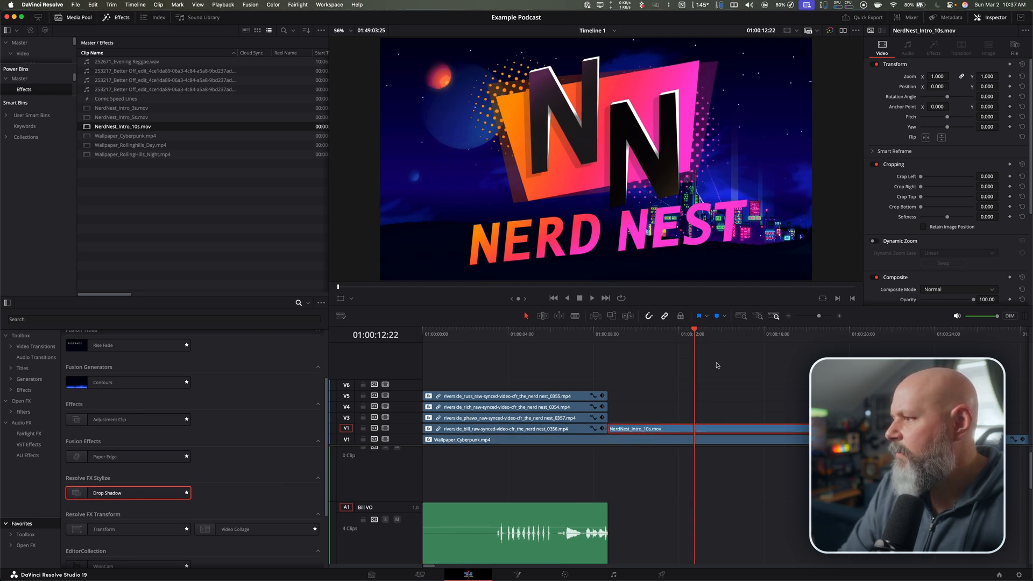
pyautogui.press('Escape')
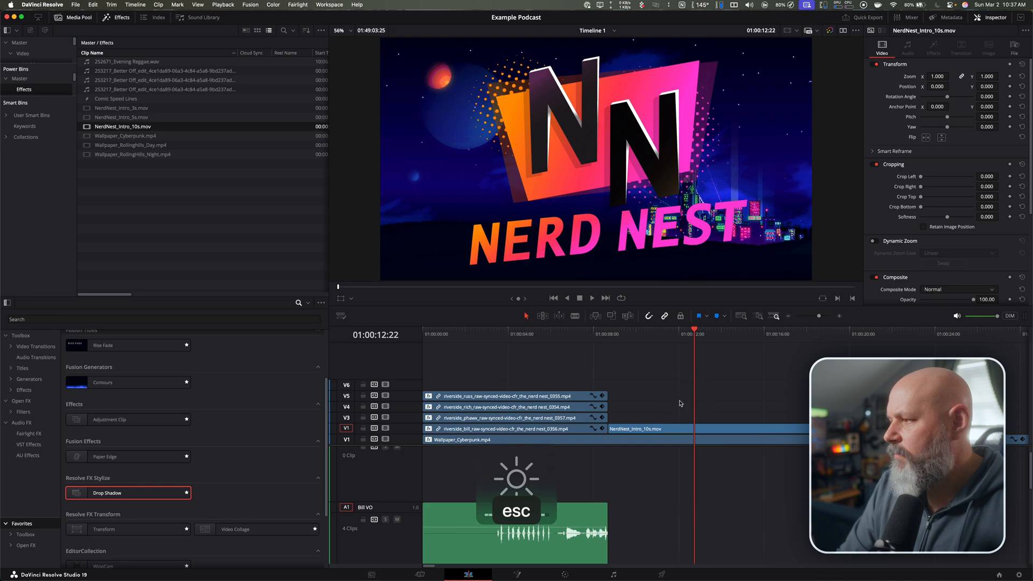
pyautogui.click(624, 429)
pyautogui.moveTo(93, 493); pyautogui.dragTo(677, 429)
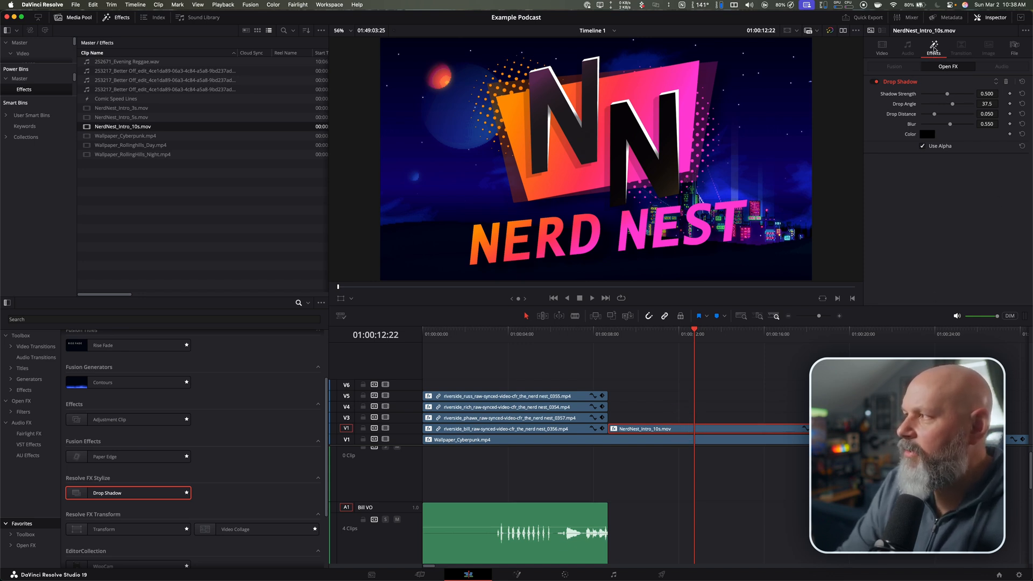
# - Set the intro clip's Drop Shadow to strength 0.682, drop distance 0.011 and blur 0.403
pyautogui.click(981, 18)
pyautogui.click(981, 18)
pyautogui.click(980, 18)
pyautogui.click(981, 19)
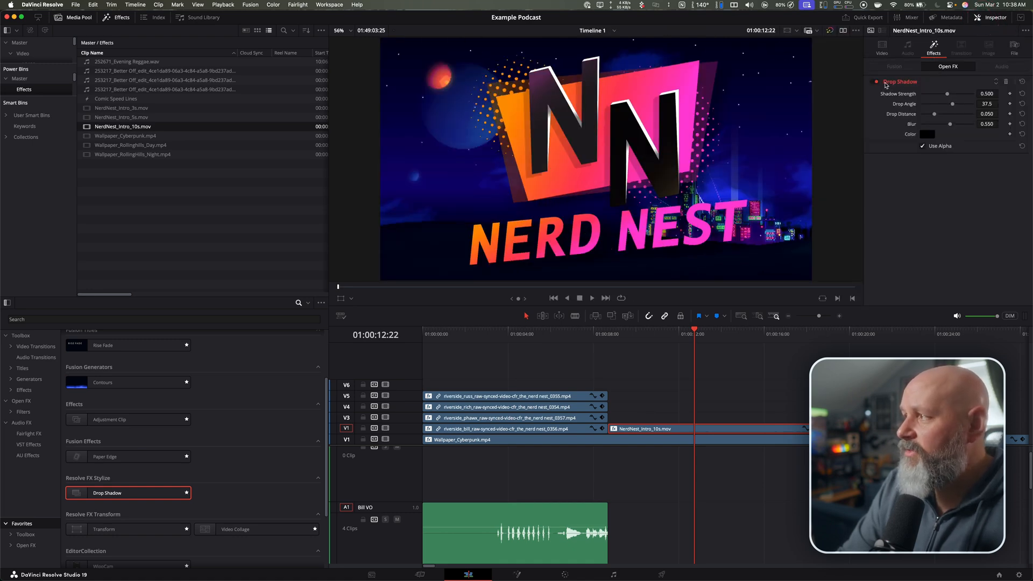
pyautogui.moveTo(935, 117)
pyautogui.mouseDown()
pyautogui.moveTo(923, 126)
pyautogui.moveTo(969, 95)
pyautogui.moveTo(926, 117)
pyautogui.moveTo(944, 127)
pyautogui.mouseUp()
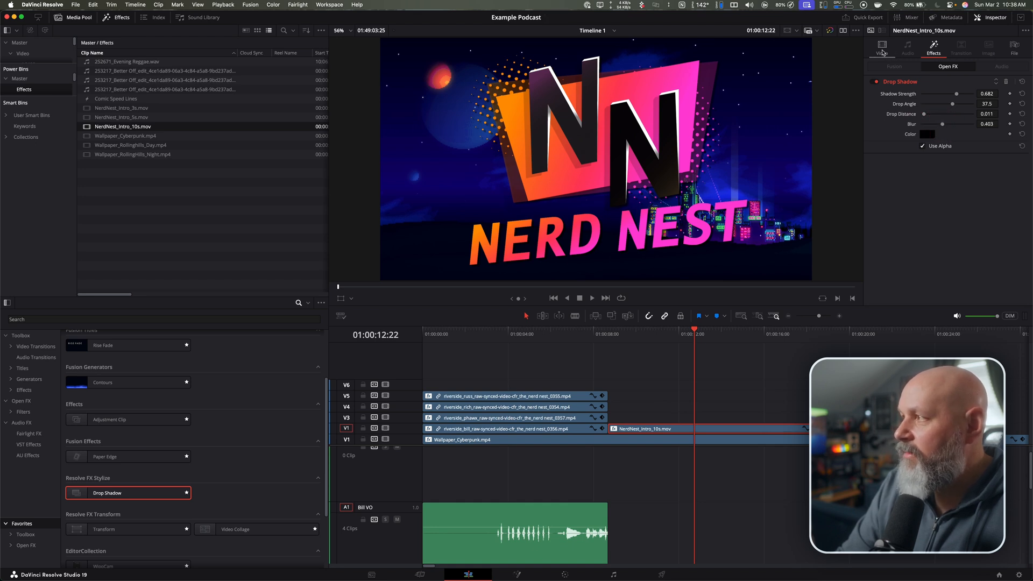
# - Scale the intro clip to 0.900, offset it horizontally to X position -606, and play it from just before its start
pyautogui.click(882, 46)
pyautogui.moveTo(984, 86); pyautogui.dragTo(952, 90)
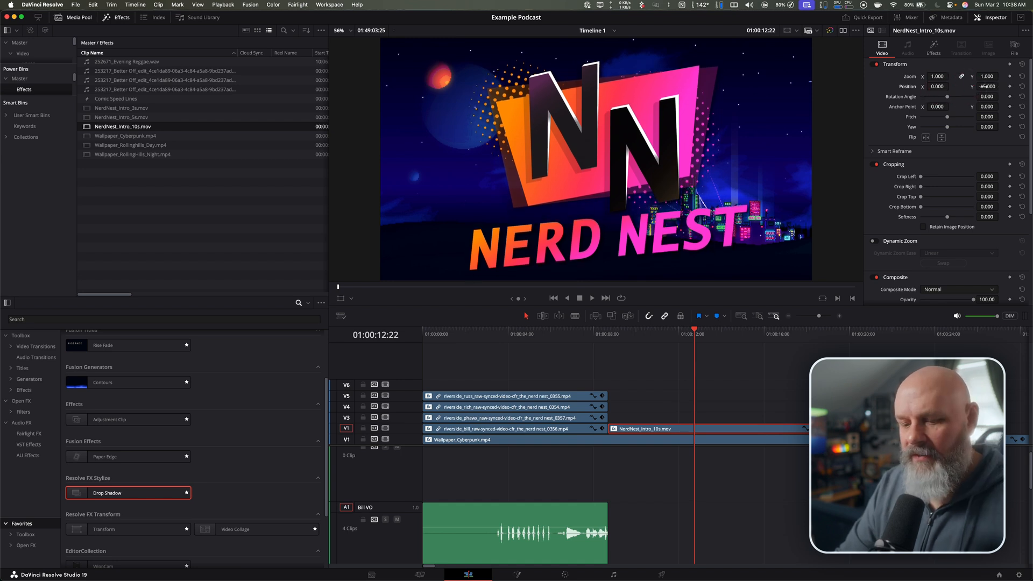
pyautogui.press('super+z')
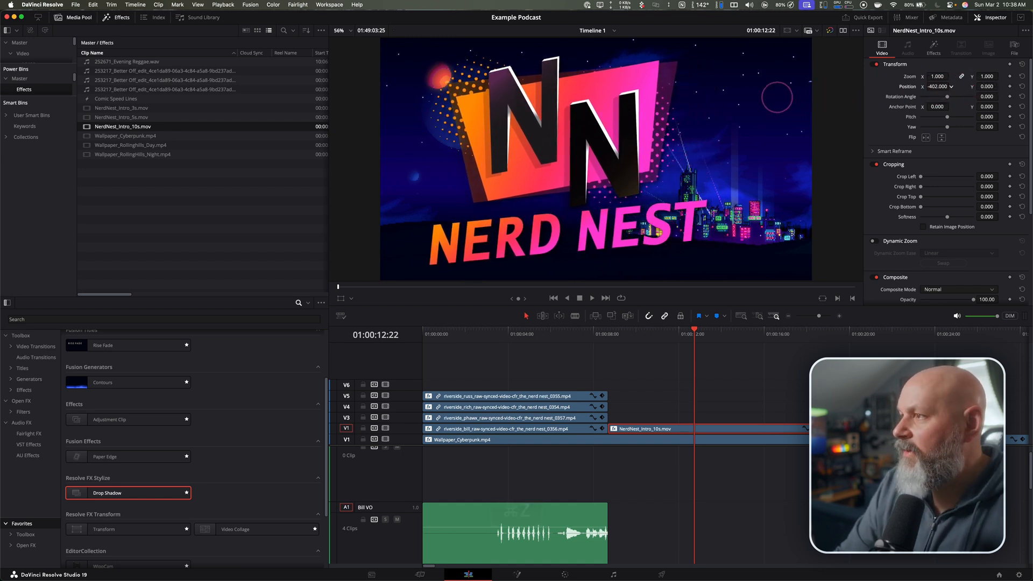
pyautogui.press('super+z')
pyautogui.moveTo(978, 76); pyautogui.dragTo(931, 87)
pyautogui.click(588, 335)
pyautogui.press('space')
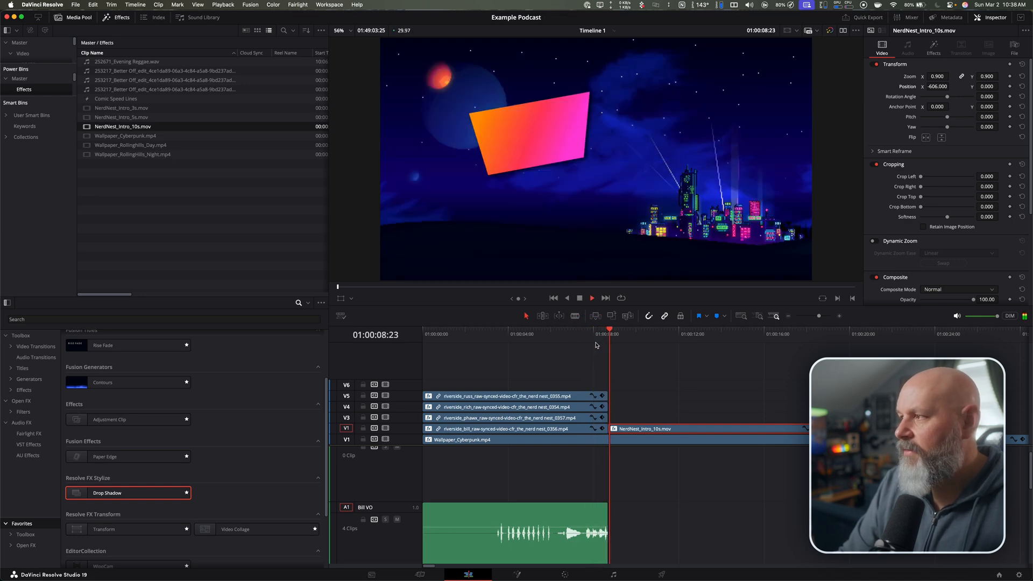
pyautogui.press('space')
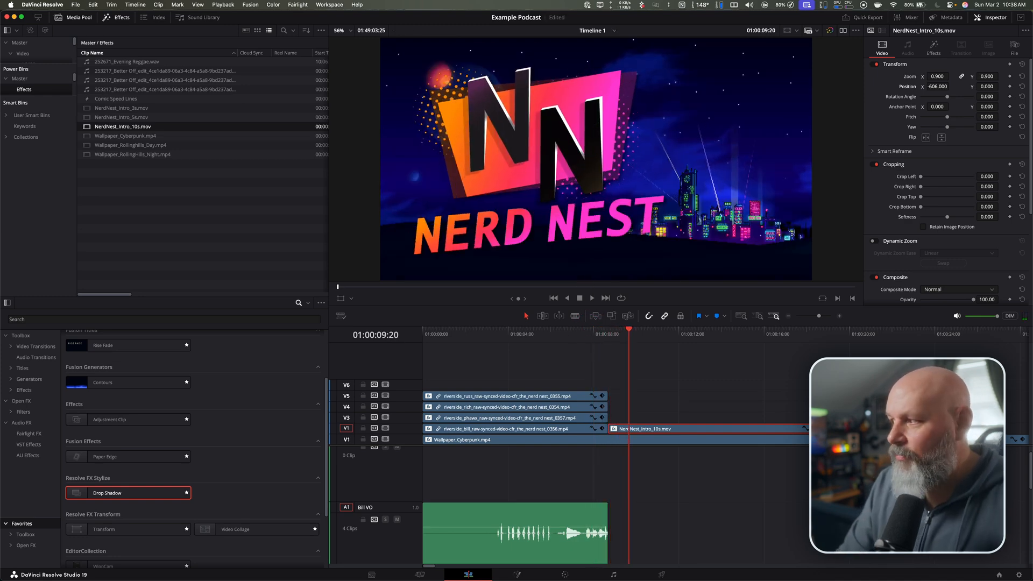
# - Try to close the long gap before the main four-camera clips by deleting the empty space, and undo it
pyautogui.hotkey('shift', 'z')
pyautogui.moveTo(510, 368); pyautogui.dragTo(653, 431)
pyautogui.click(443, 431)
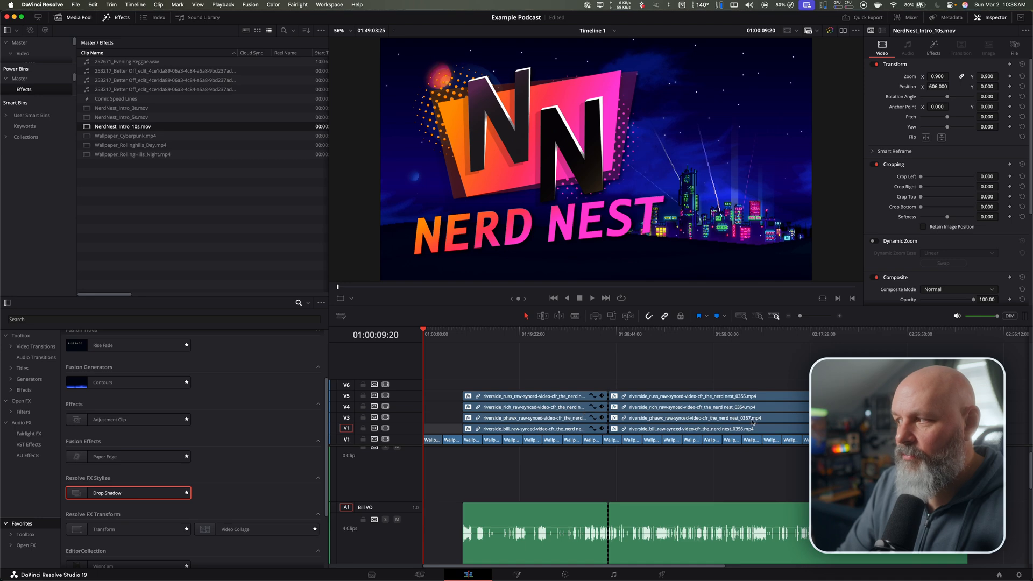
pyautogui.press('BackSpace')
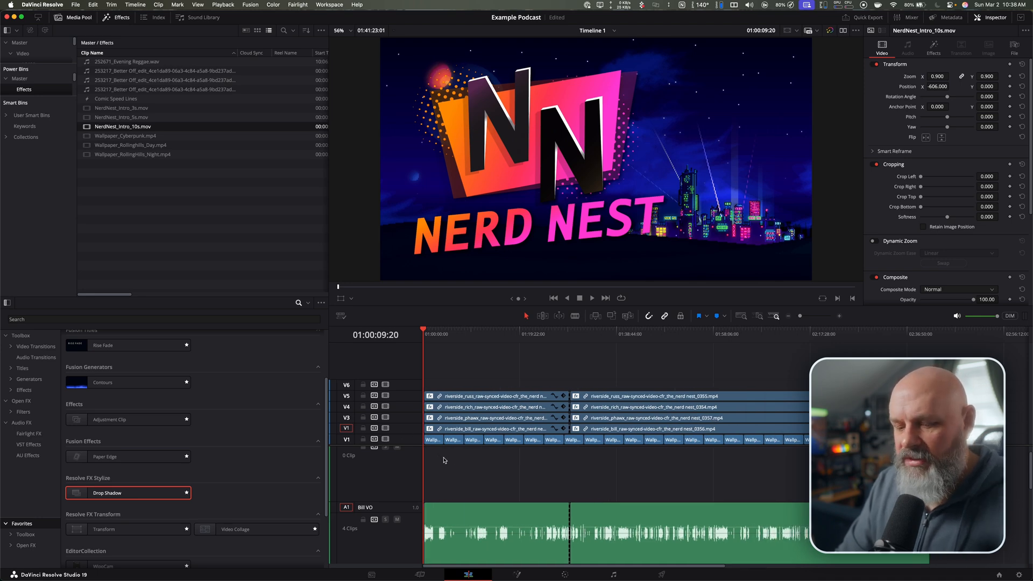
pyautogui.press('super+z')
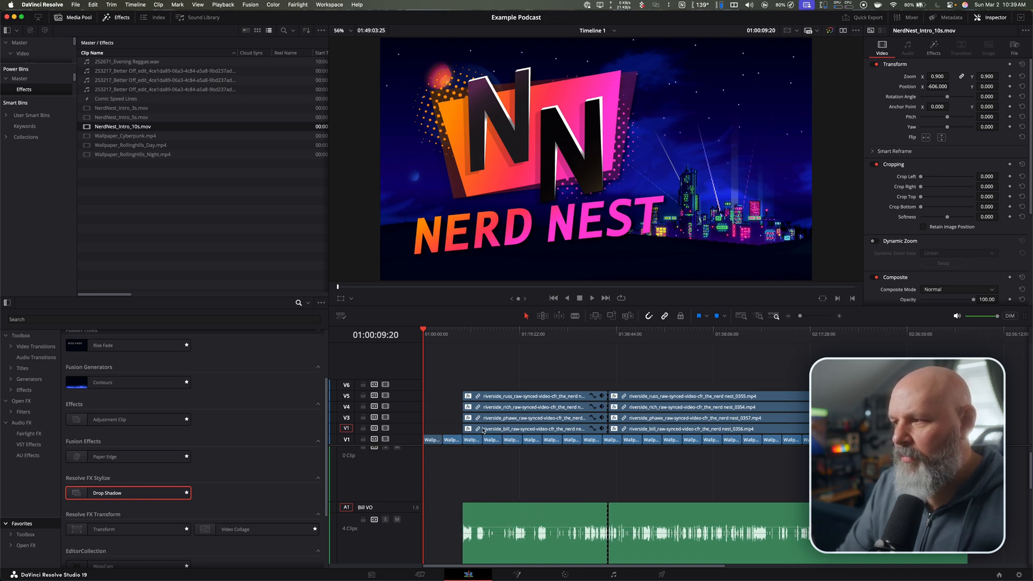
pyautogui.click(446, 430)
pyautogui.press('BackSpace')
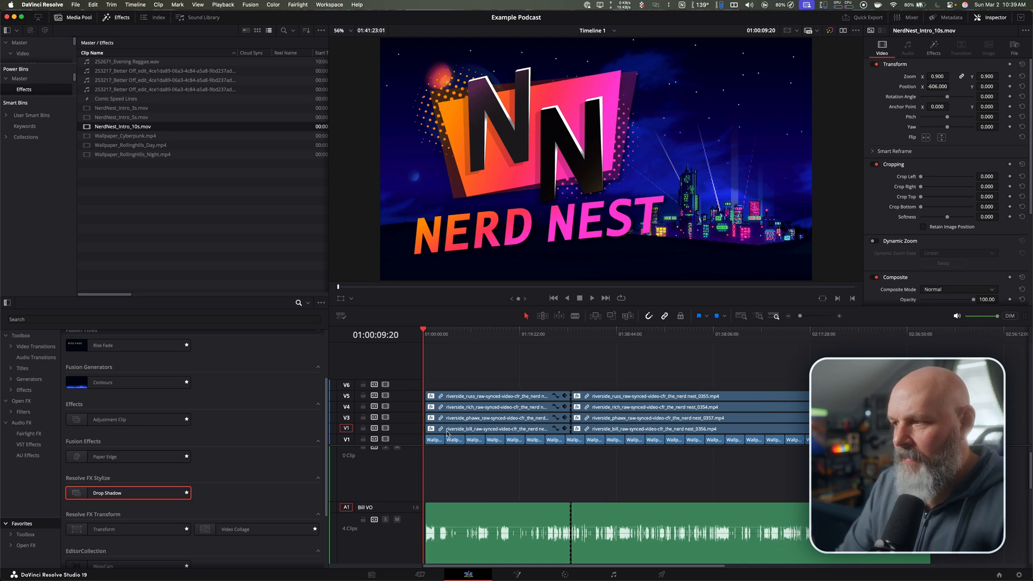
pyautogui.press('super+z')
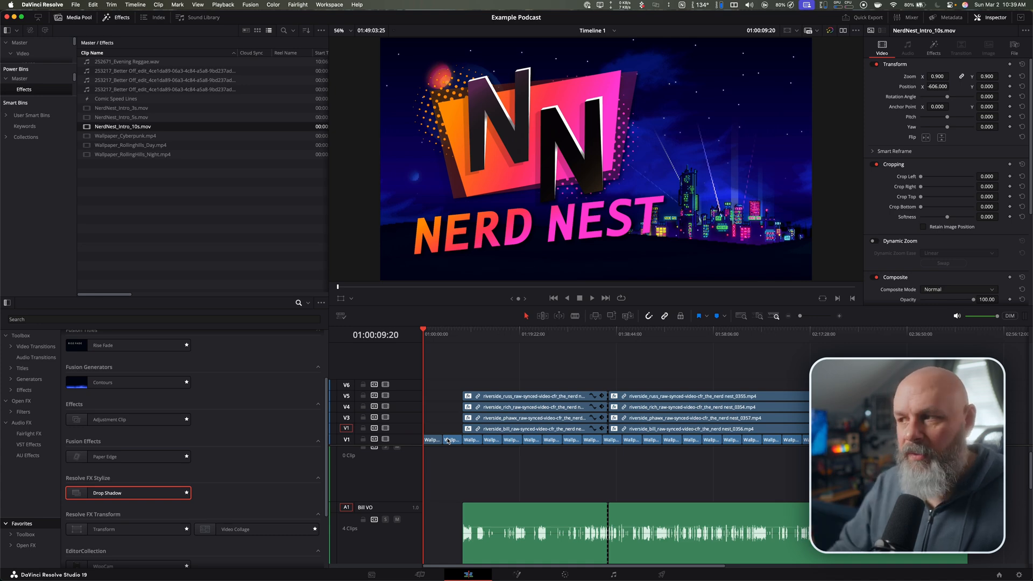
# - Move all the main four-camera clips with their audio to start right after the Nerd Nest intro, and play the transition
pyautogui.moveTo(537, 371); pyautogui.dragTo(634, 435)
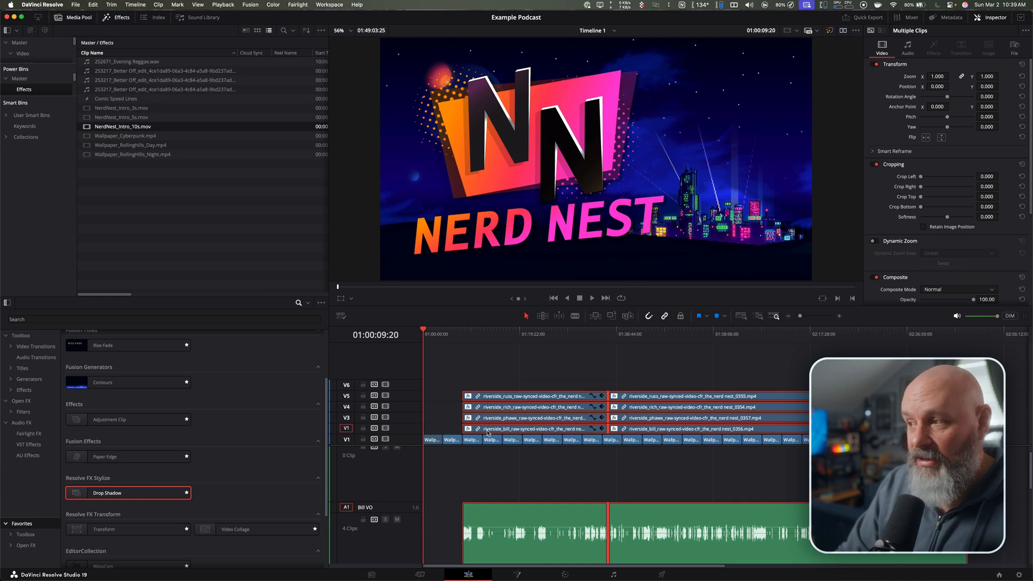
pyautogui.moveTo(483, 432); pyautogui.dragTo(449, 432)
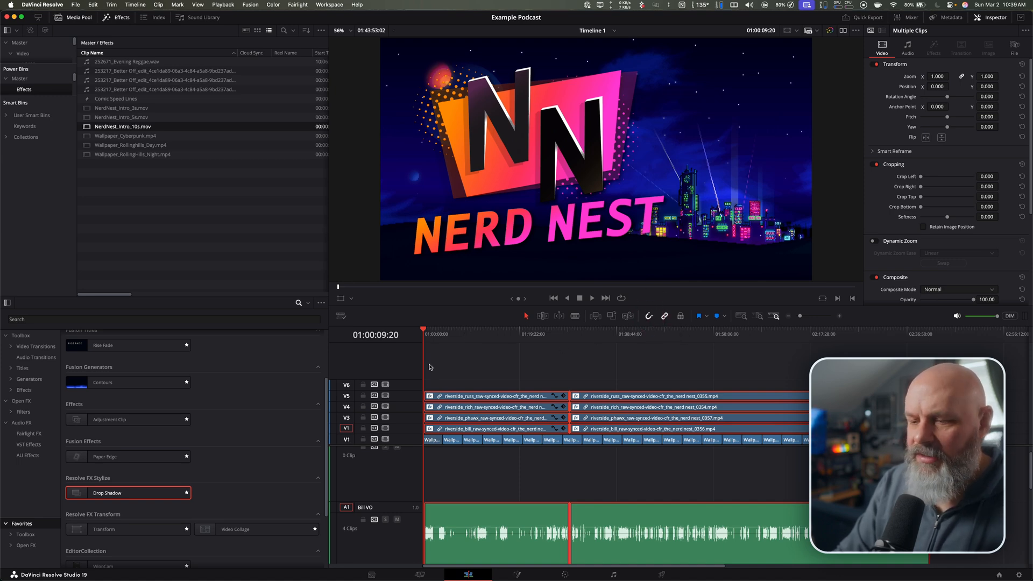
pyautogui.press('super+equal')
pyautogui.press('super+equal')
pyautogui.press('super+equal')
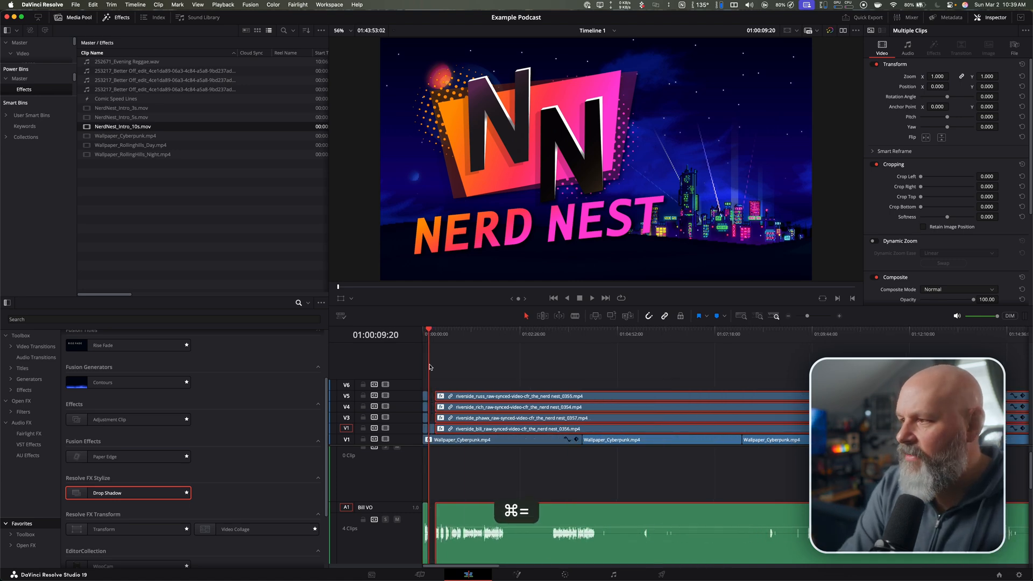
pyautogui.click(595, 334)
pyautogui.press('space')
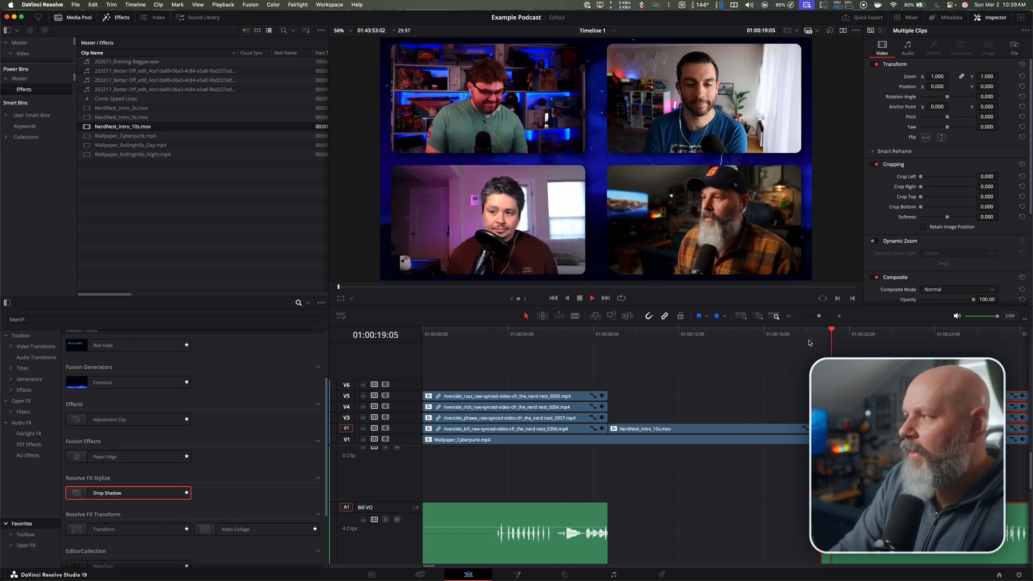
pyautogui.press('space')
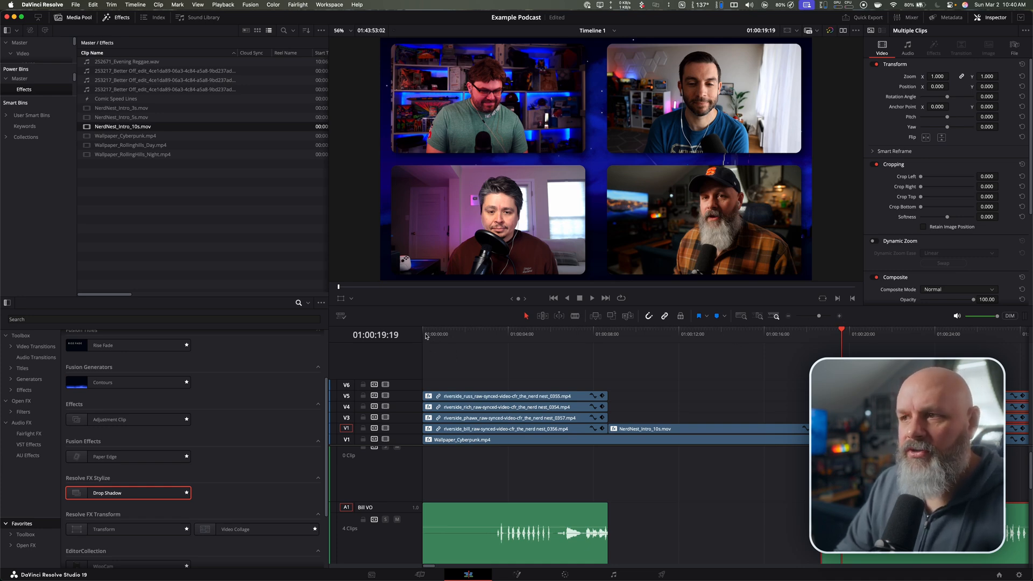
# - Place the playhead at 01:12:59:07 and browse to the Game Trailers bin inside the Games folder of the B-Roll power bin
pyautogui.hotkey('shift', 'z')
pyautogui.click(490, 335)
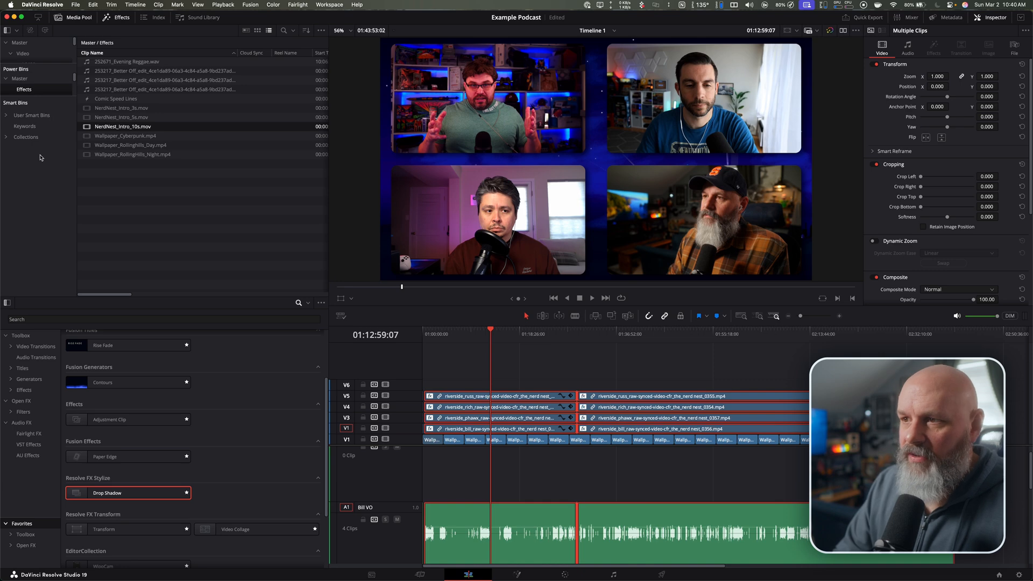
pyautogui.click(116, 17)
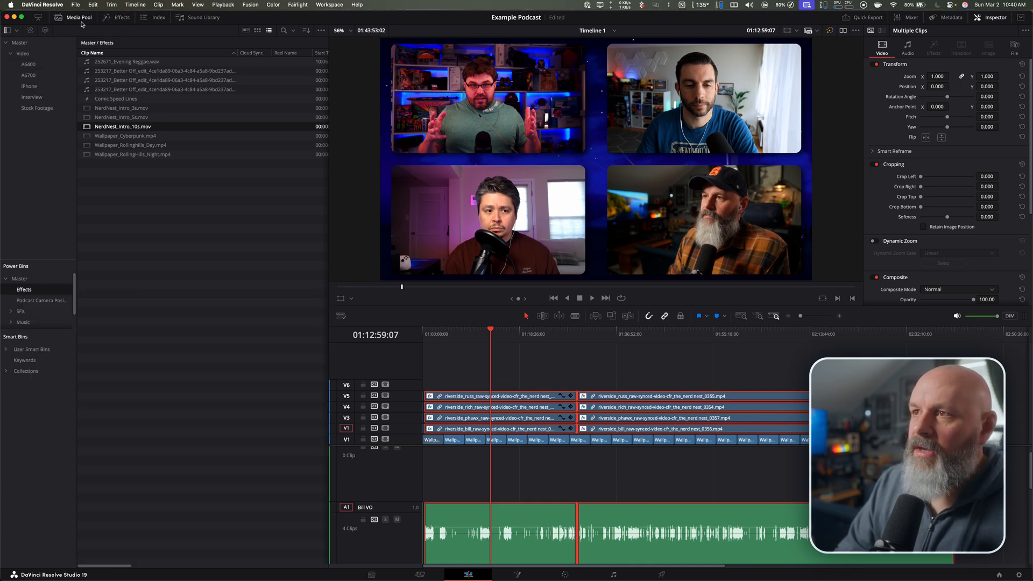
pyautogui.click(77, 18)
pyautogui.click(77, 19)
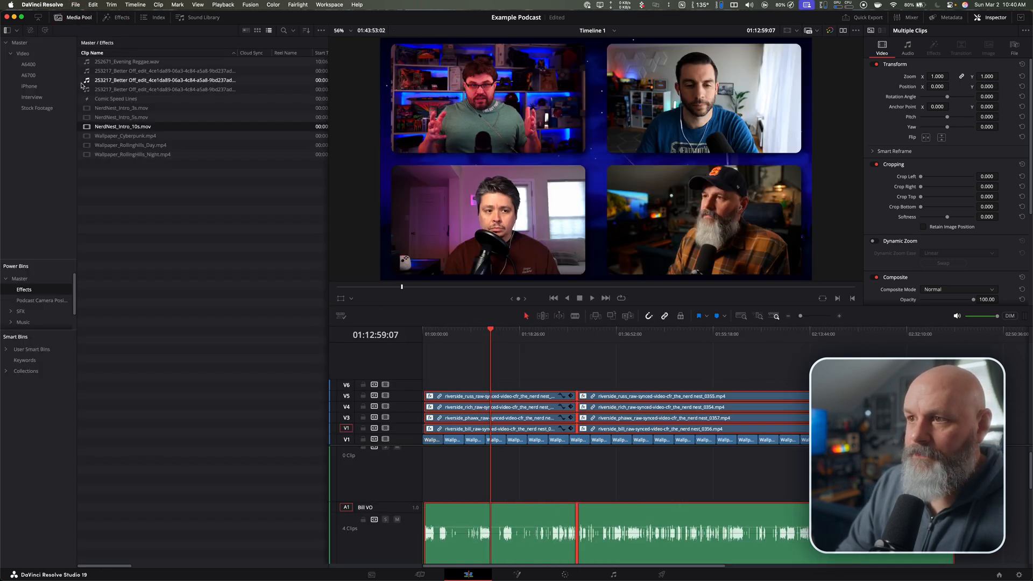
pyautogui.moveTo(28, 258); pyautogui.dragTo(24, 173)
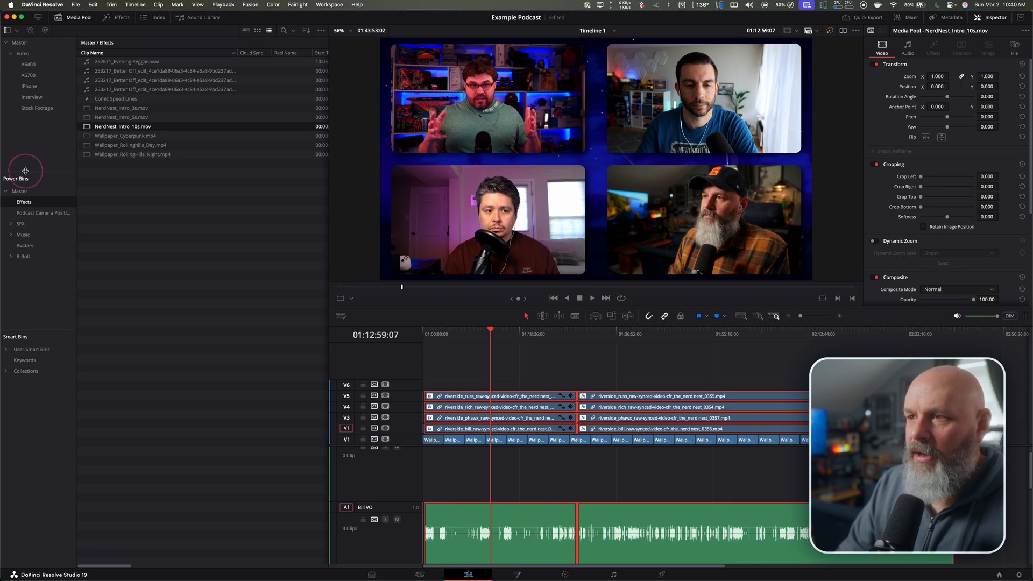
pyautogui.click(24, 257)
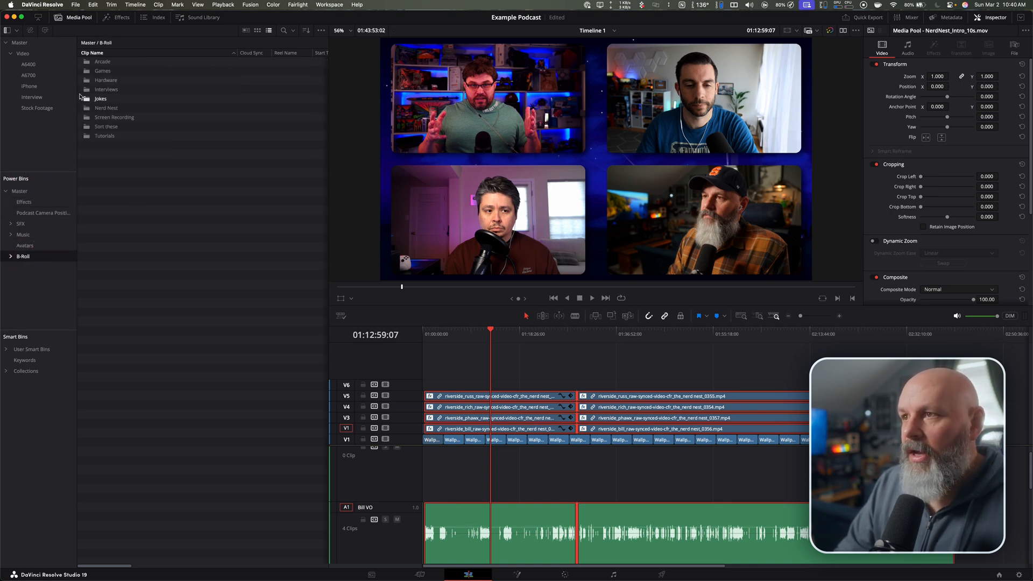
pyautogui.doubleClick(95, 72)
pyautogui.doubleClick(102, 80)
pyautogui.scroll(-10, 118, 162)
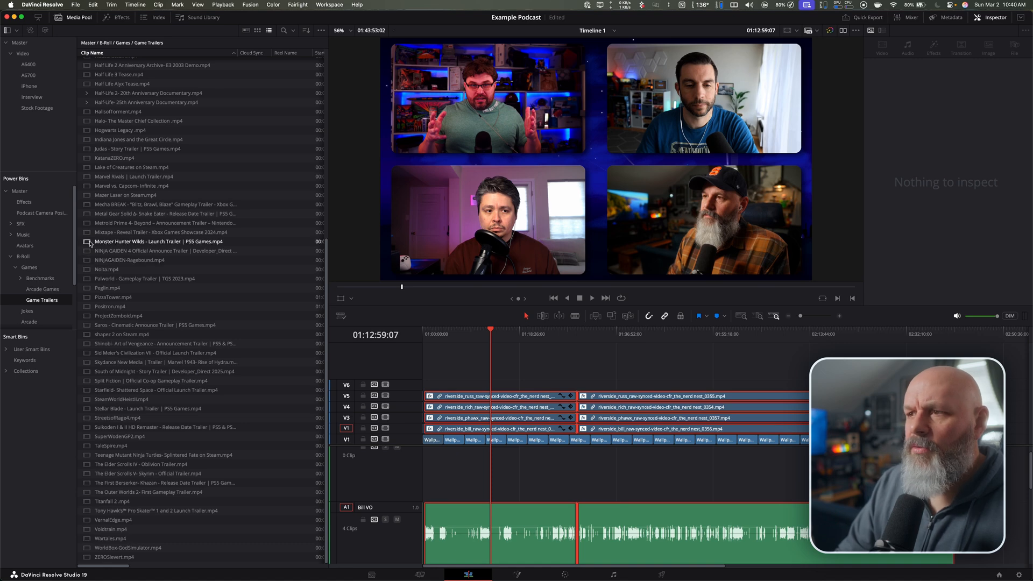
# - Load the Monster Hunter Wilds launch trailer beside the timeline view and place only its video on V6 at 01:12:59:07
pyautogui.click(843, 31)
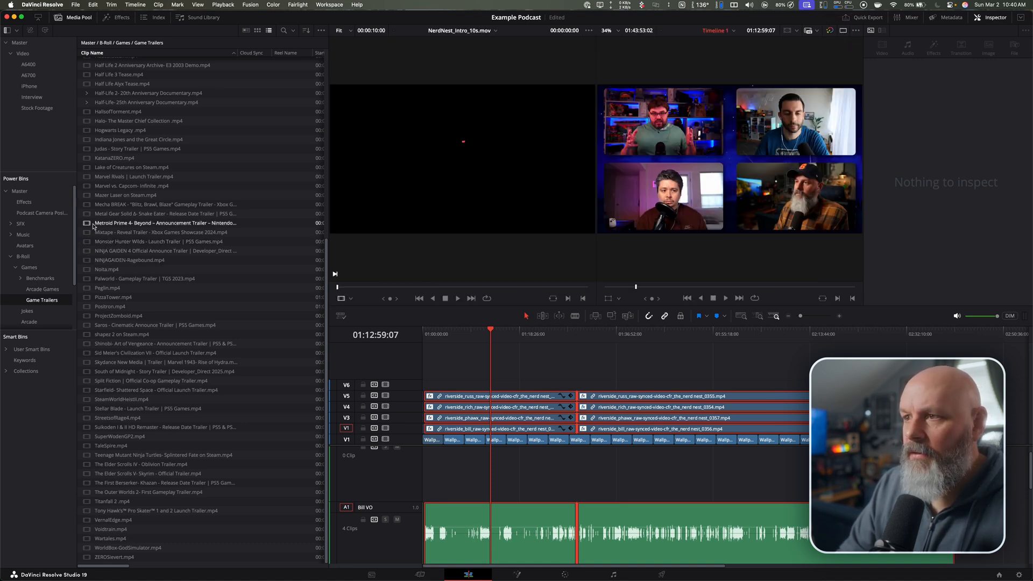
pyautogui.click(89, 242)
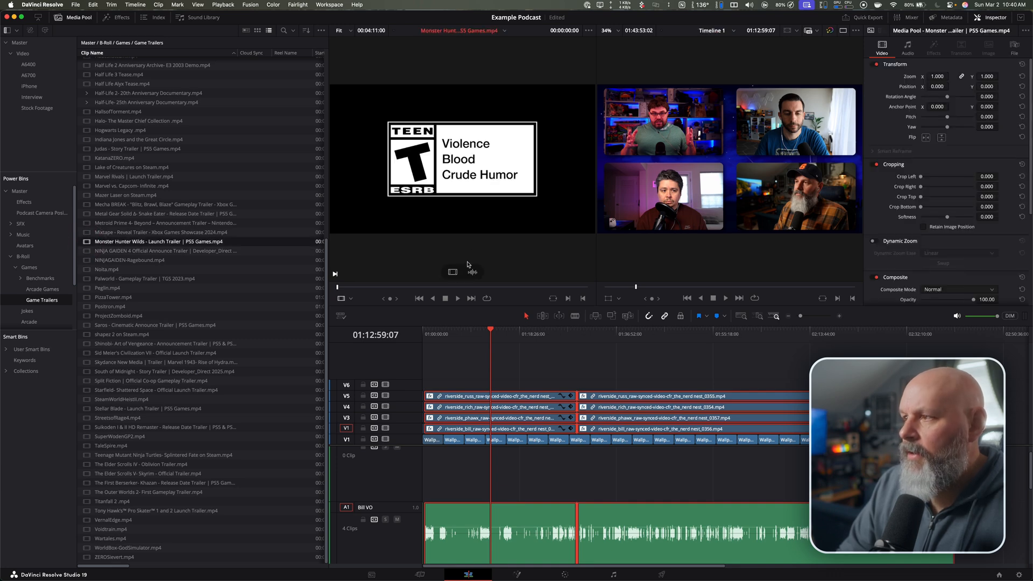
pyautogui.moveTo(452, 273); pyautogui.dragTo(495, 385)
# - Play from shortly before the trailer on V6 to 01:13:10:19, and select the V5 camera clip beneath it
pyautogui.click(506, 335)
pyautogui.moveTo(485, 334); pyautogui.dragTo(494, 335)
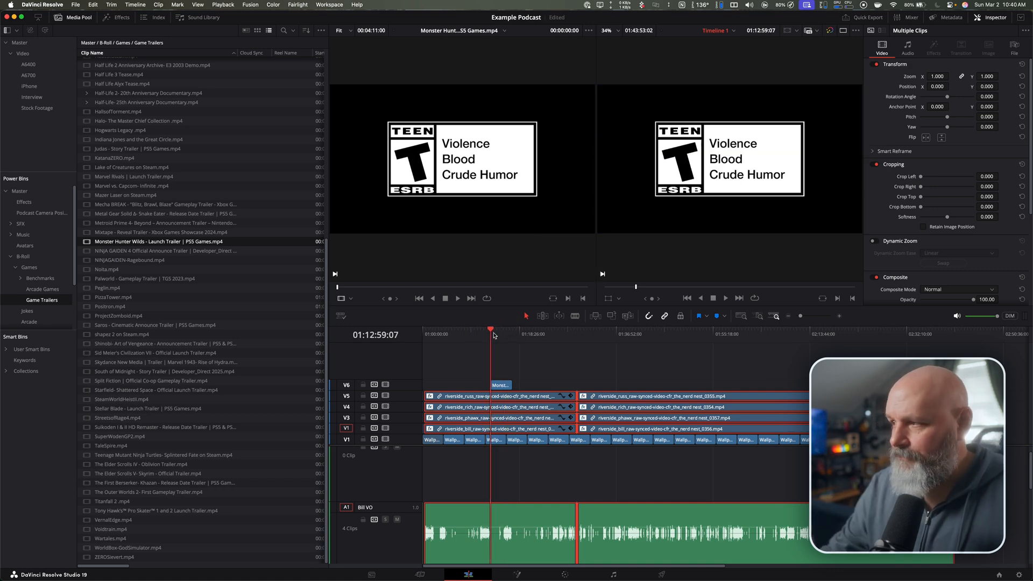
pyautogui.click(486, 334)
pyautogui.press('space')
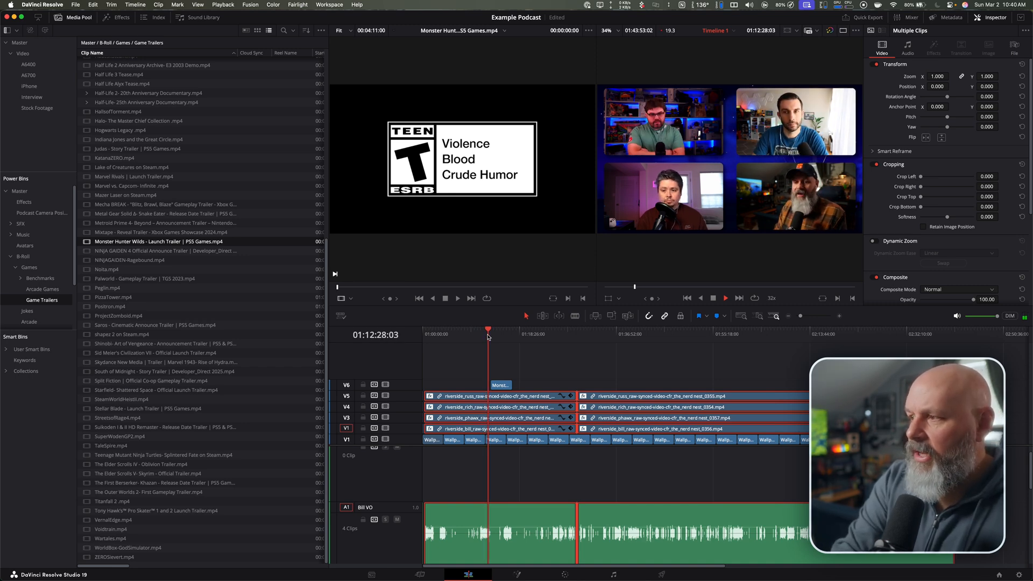
pyautogui.press('j')
pyautogui.press('l')
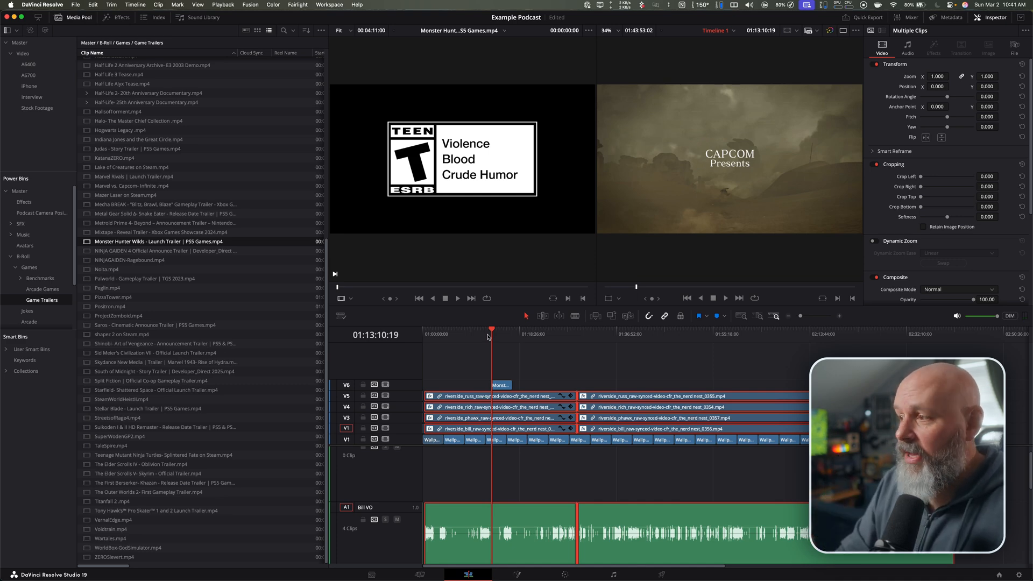
pyautogui.click(460, 387)
pyautogui.click(511, 398)
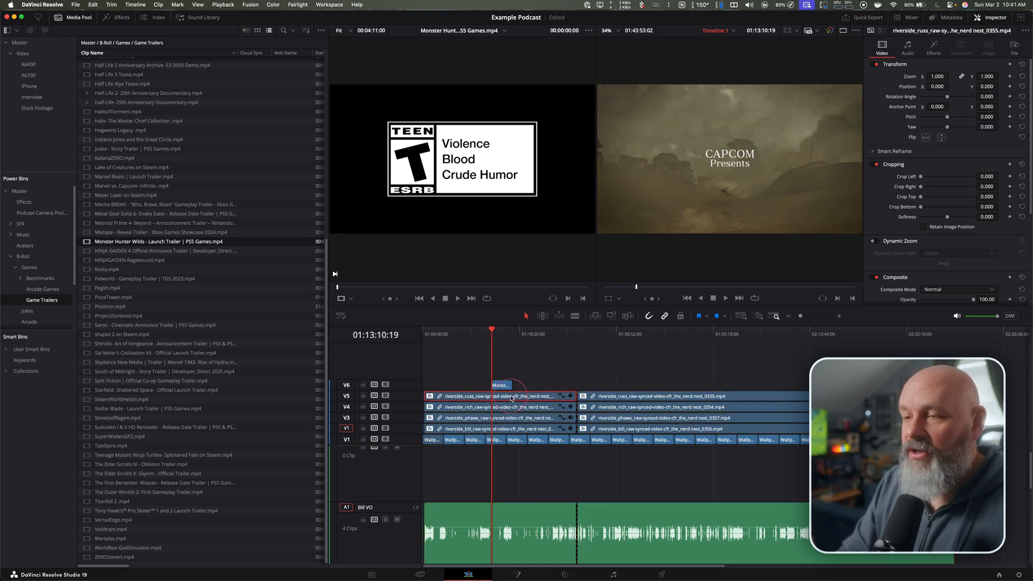
# - Copy the attributes of the first V5 camera clip onto the Monster Hunter Wilds trailer clip on V6, keeping the default paste options
pyautogui.press('super+c')
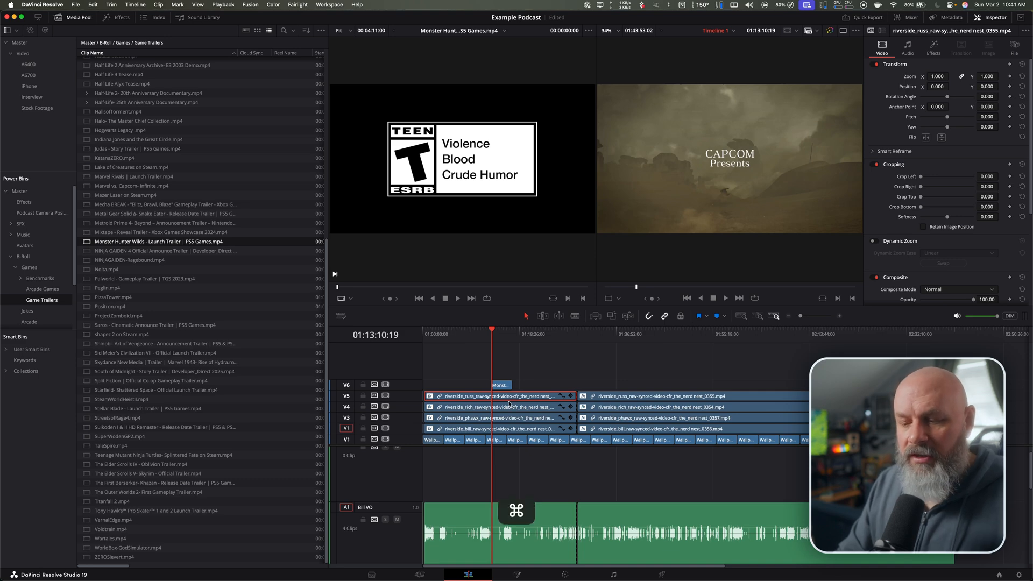
pyautogui.click(501, 386)
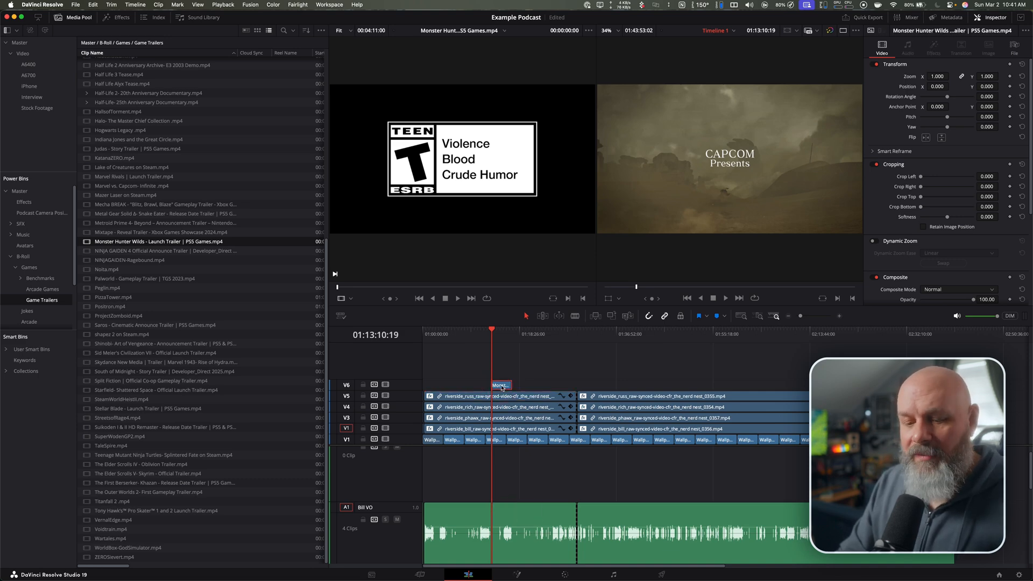
pyautogui.press('alt')
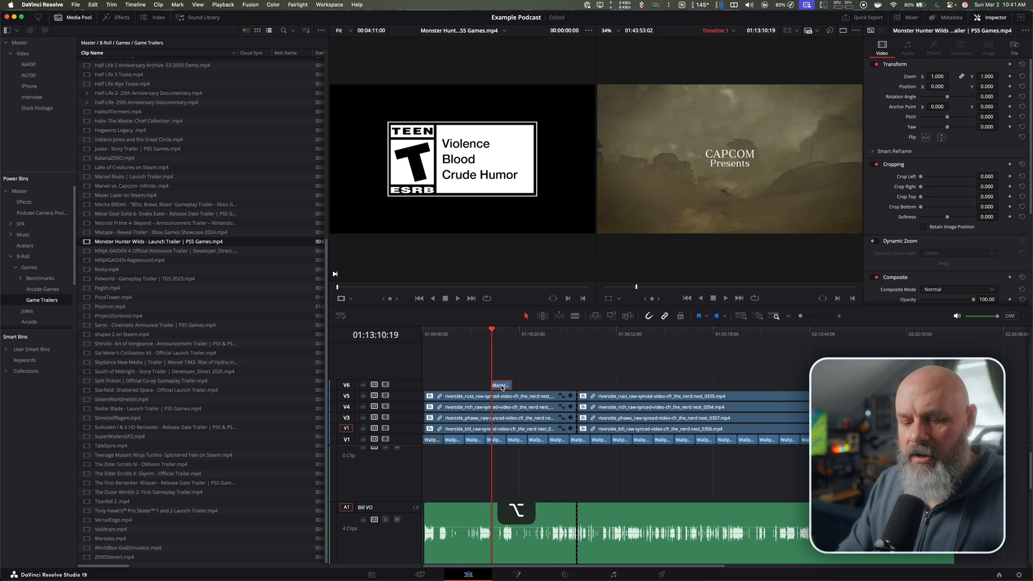
pyautogui.hotkey('alt', 'v')
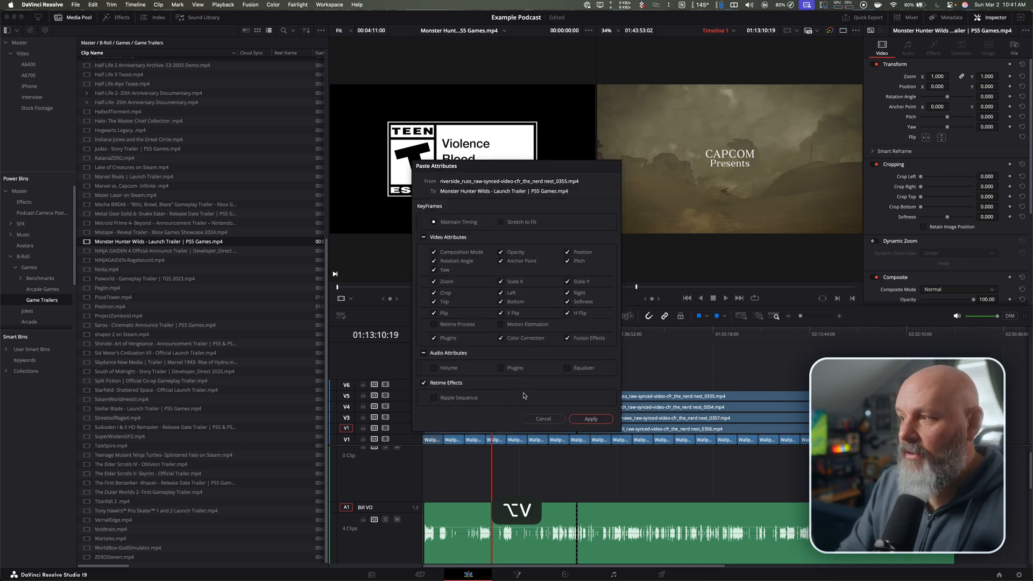
pyautogui.click(590, 419)
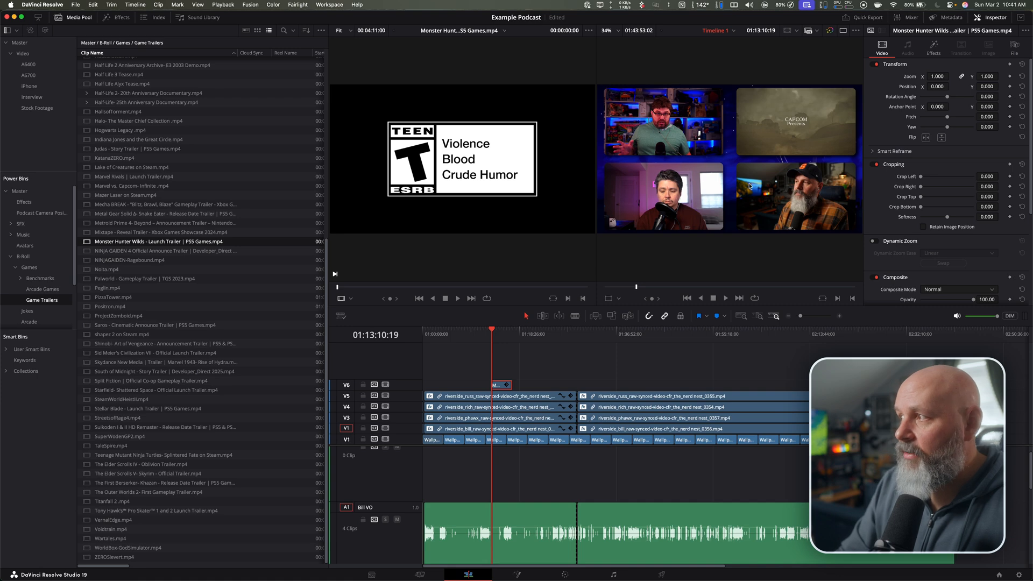
# - Reset the trailer clip's Transform effect Position X and Y, set its Zoom to 0.332, and switch to a single viewer
pyautogui.click(501, 336)
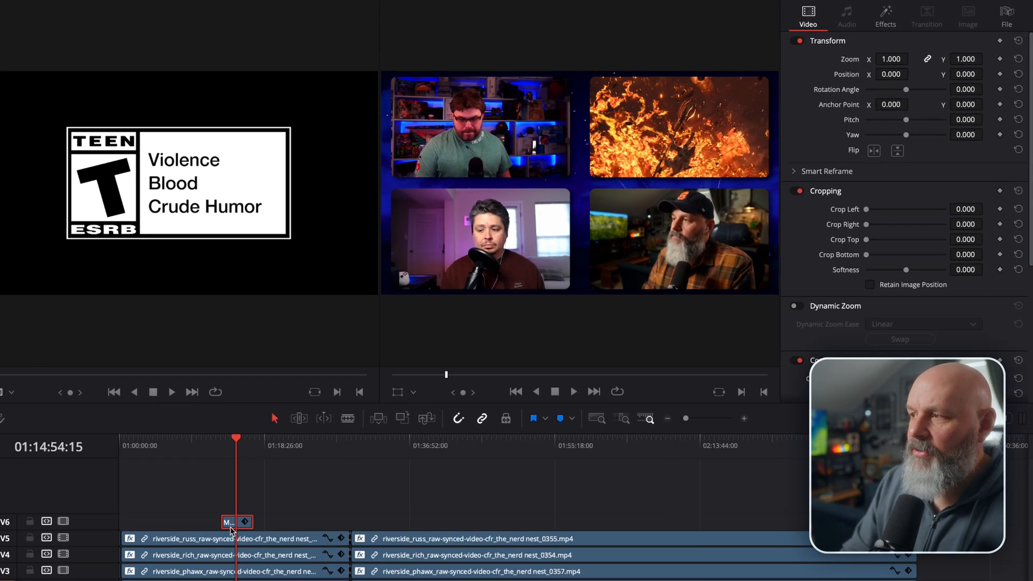
pyautogui.click(882, 19)
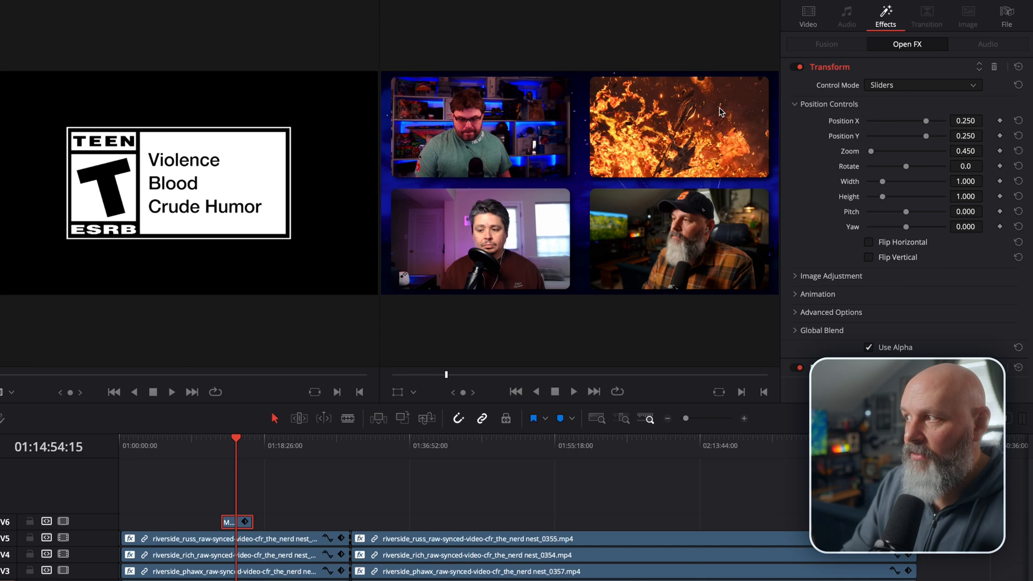
pyautogui.click(1018, 121)
pyautogui.click(1017, 137)
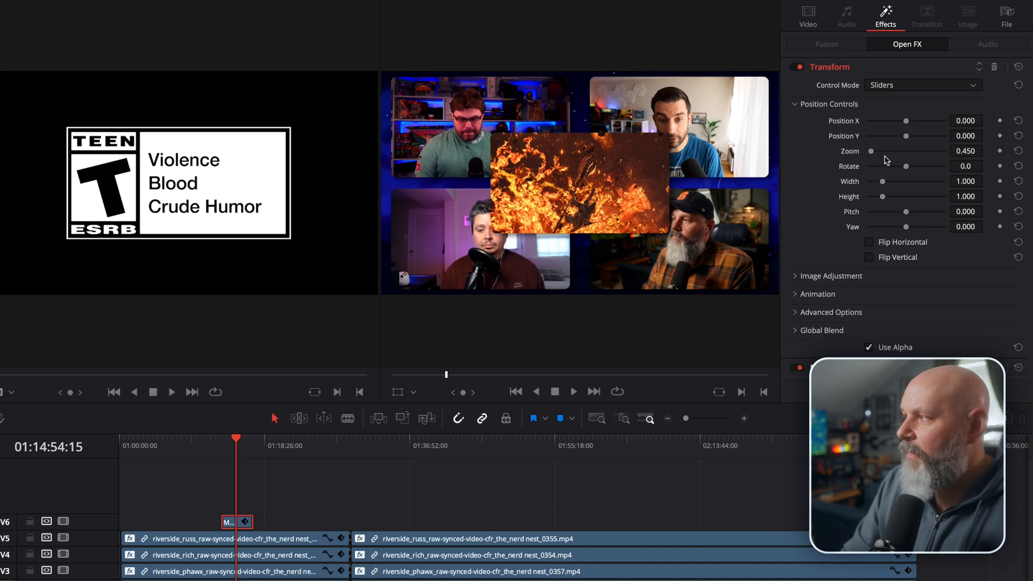
pyautogui.click(965, 152)
pyautogui.moveTo(965, 152); pyautogui.dragTo(893, 154)
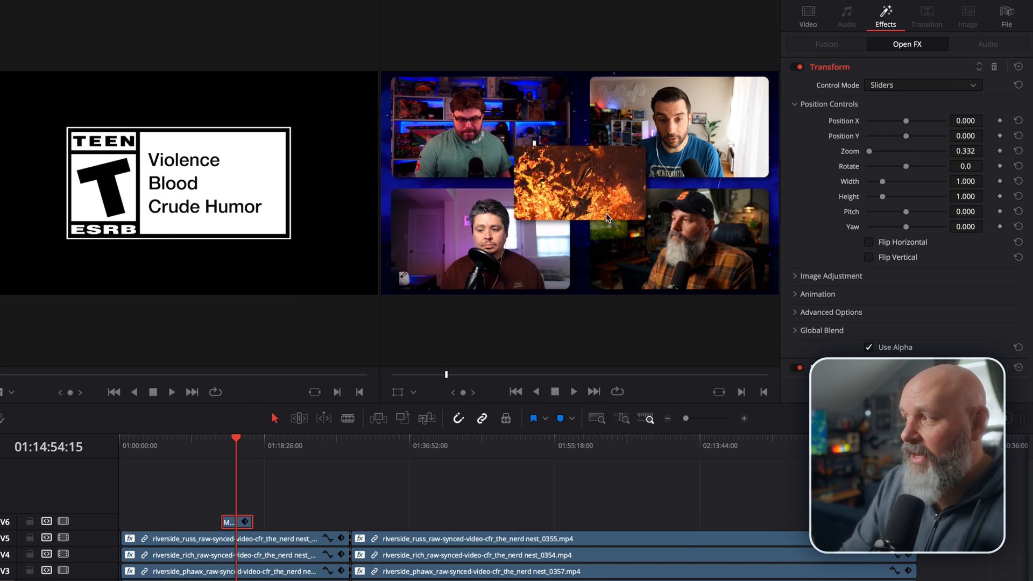
pyautogui.click(752, 3)
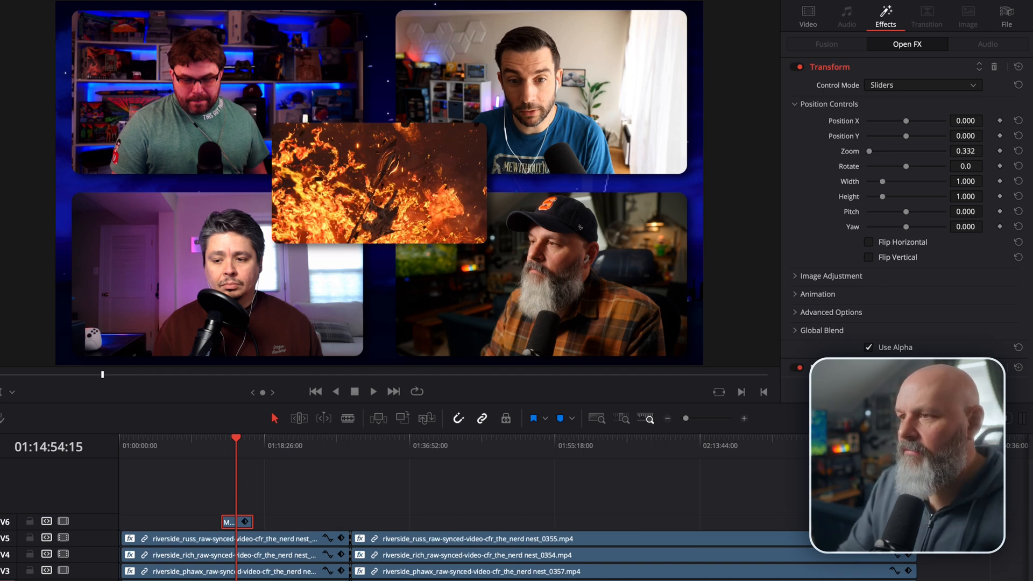
# - Place ProjectZomboid.mp4 on V6 after the Monster Hunter Wilds clip and paste that clip's attributes onto it, including plugins
pyautogui.moveTo(47, 505); pyautogui.dragTo(300, 525)
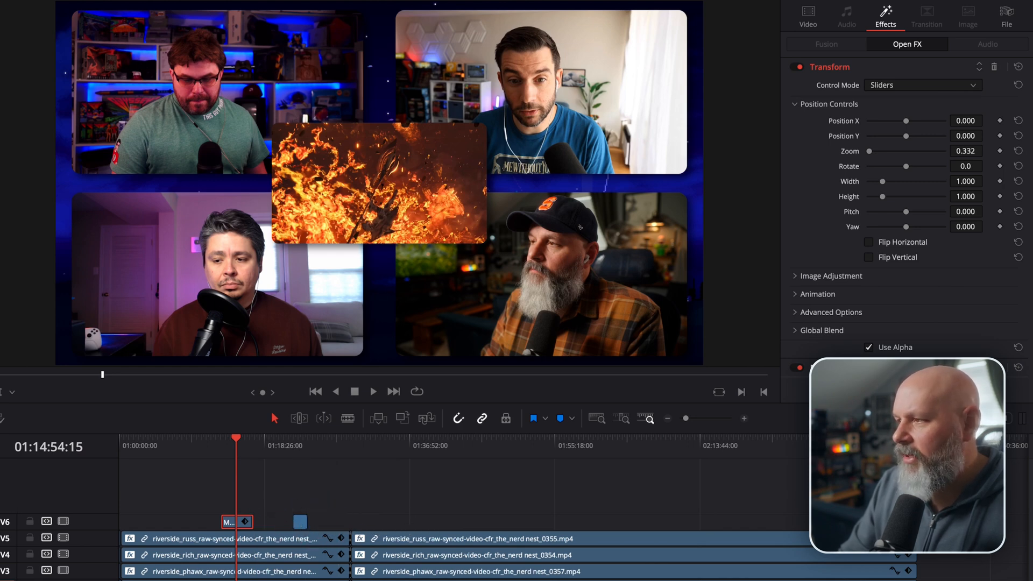
pyautogui.click(238, 521)
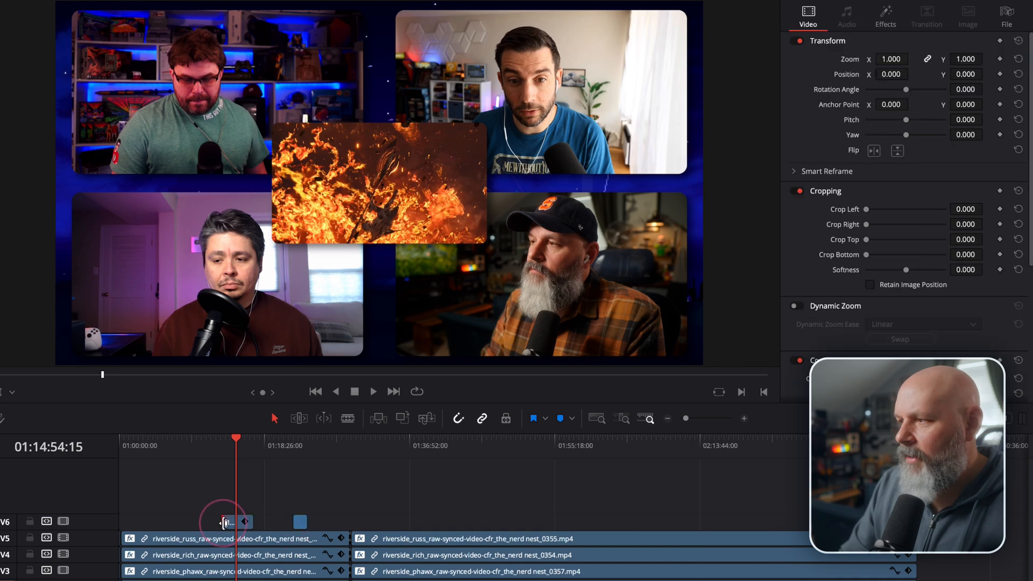
pyautogui.click(301, 521)
pyautogui.hotkey('alt', 'v')
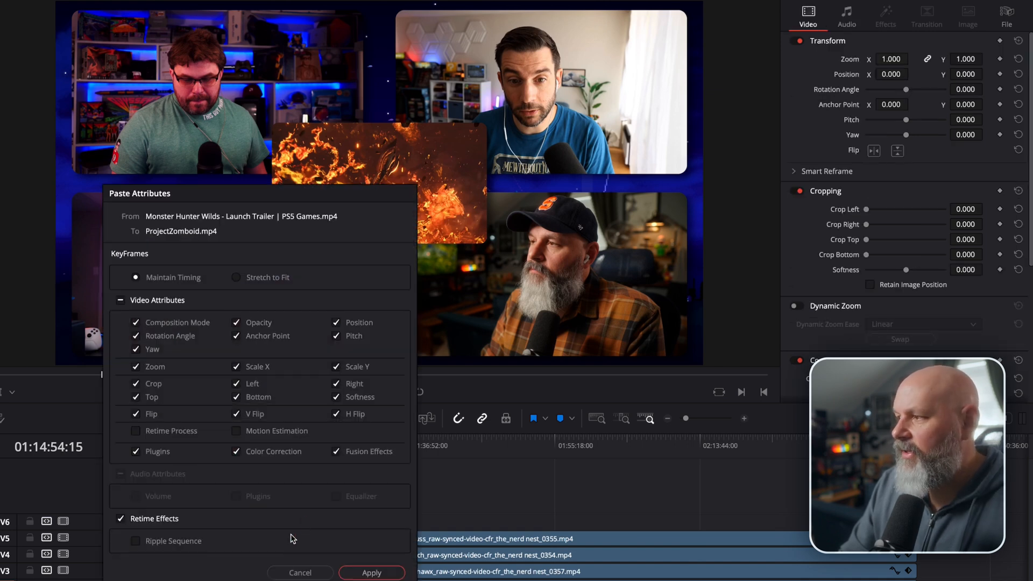
pyautogui.click(367, 574)
pyautogui.click(294, 453)
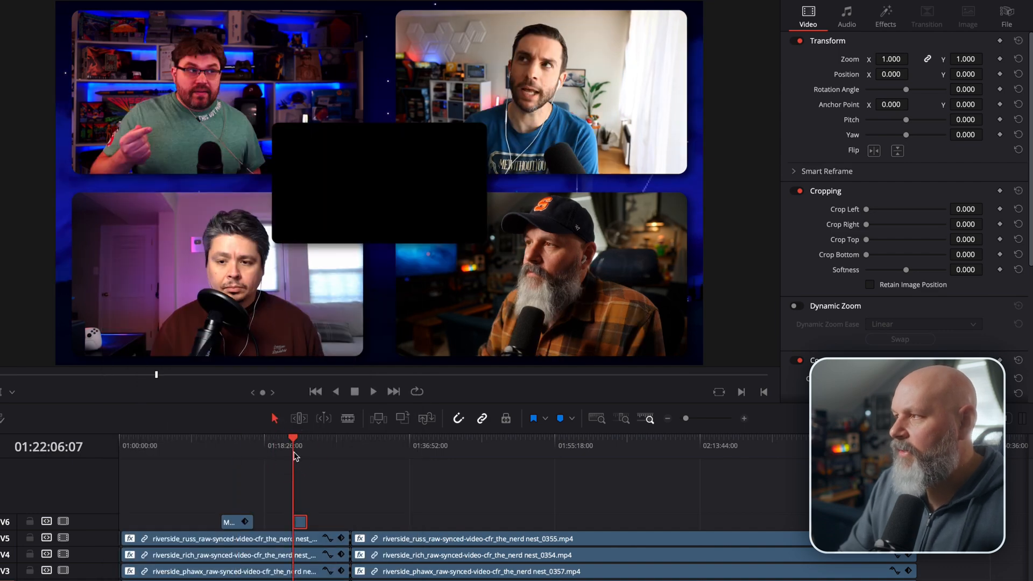
pyautogui.press('space')
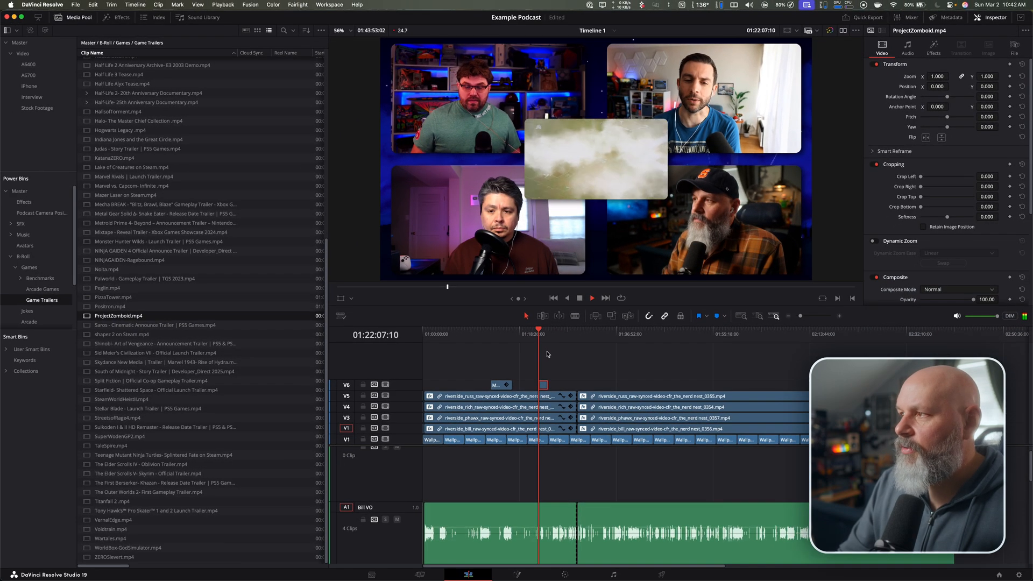
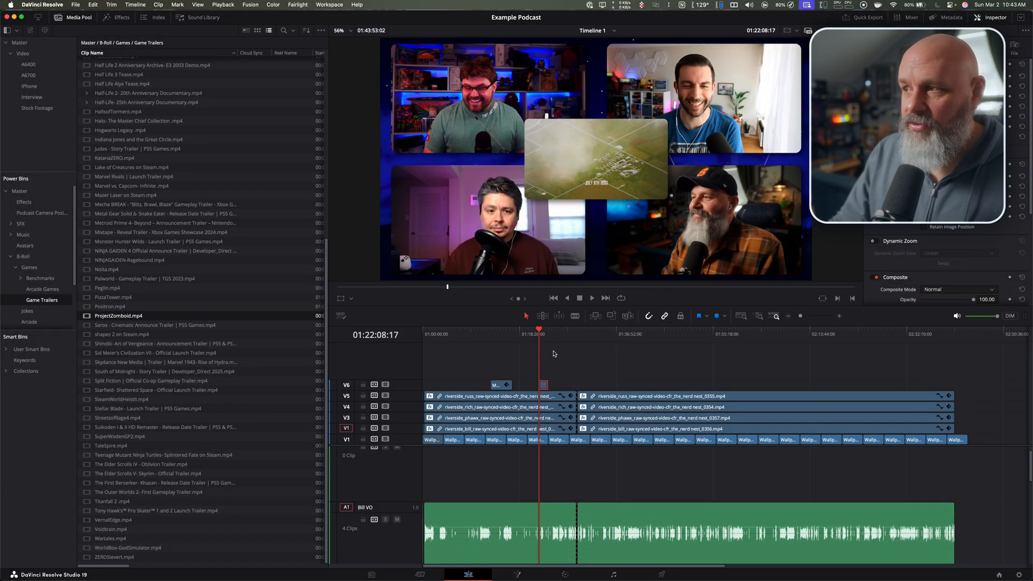
# - Move the playhead to the start of NerdNest_Intro_10s.mov and bring the Music audio track into view
pyautogui.click(444, 336)
pyautogui.press('super+equal')
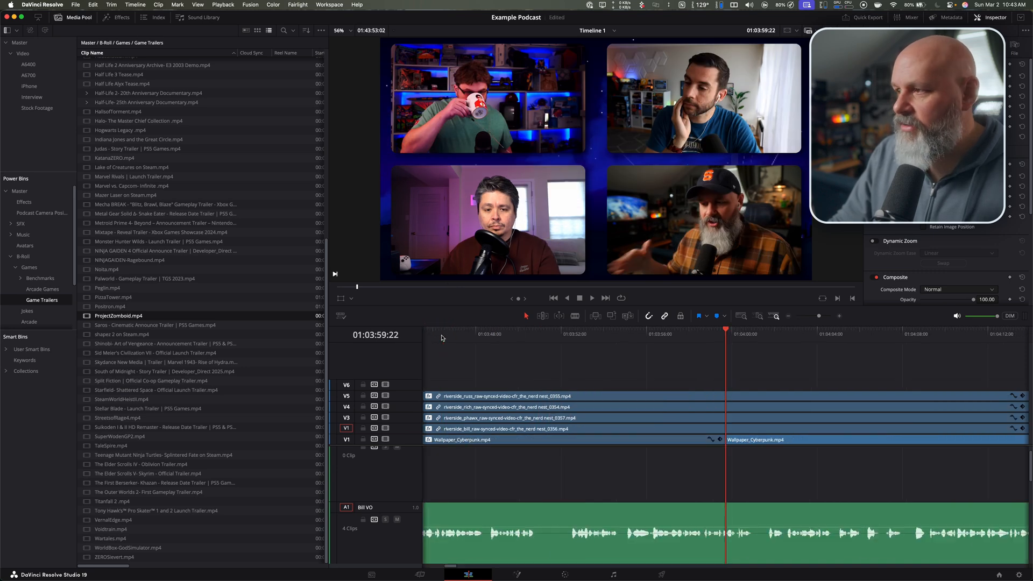
pyautogui.hotkey('shift', 'z')
pyautogui.click(455, 337)
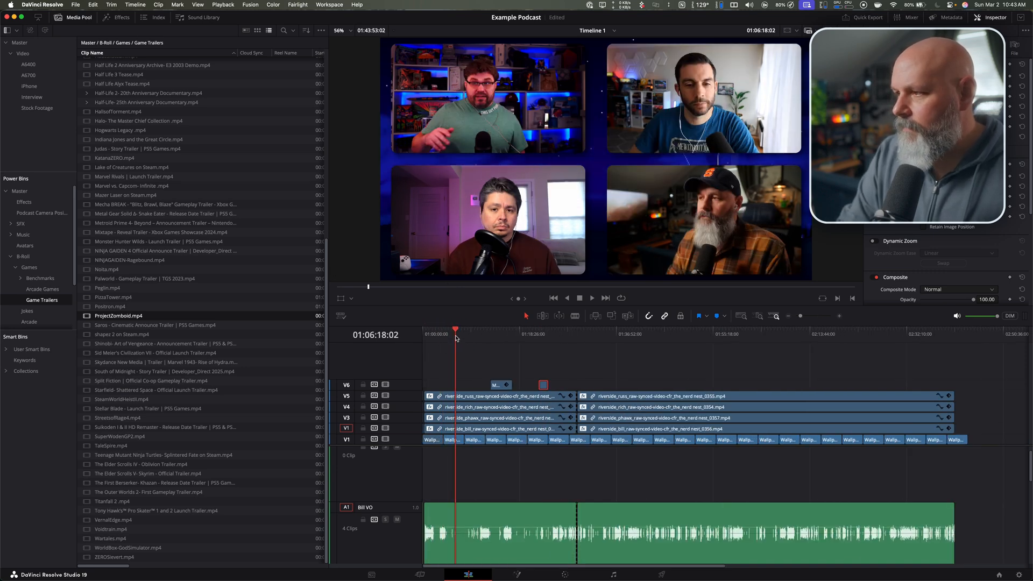
pyautogui.press('Up')
pyautogui.press('super+equal')
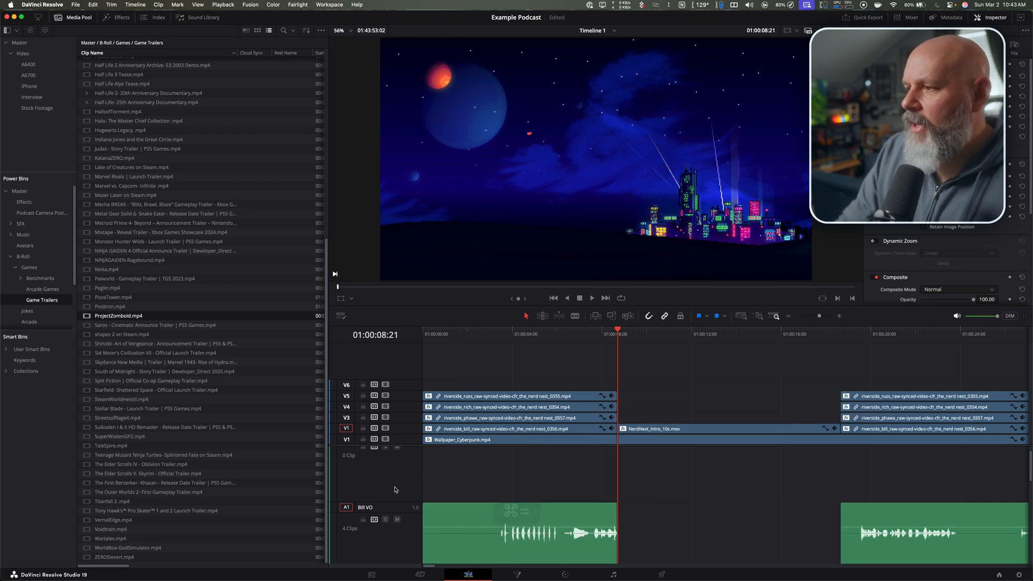
pyautogui.scroll(1, 398, 491)
pyautogui.click(384, 500)
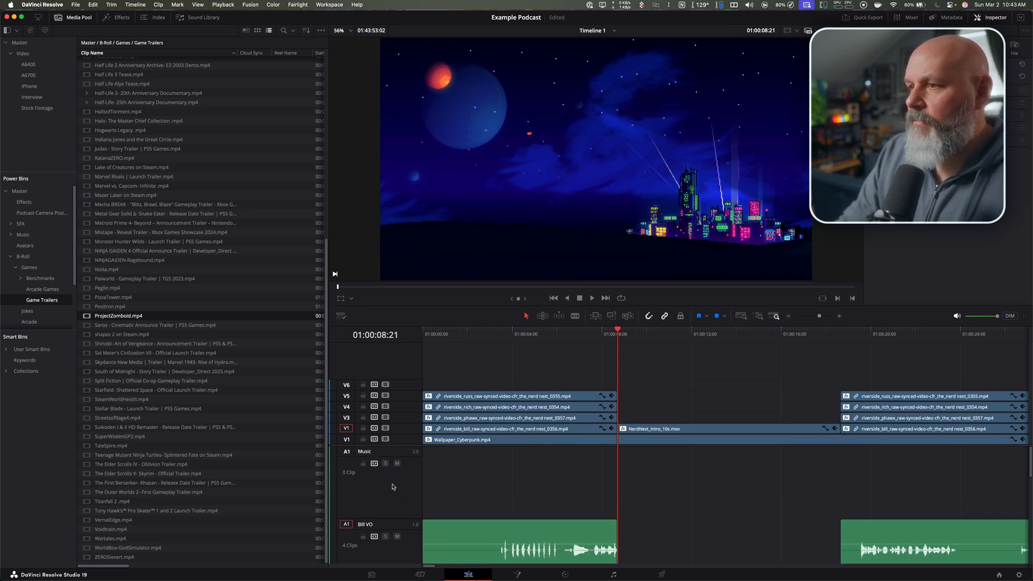
# - Add 252671_Evening Reggae.wav from the Effects power bin to the Music track, starting about 3 seconds into the timeline
pyautogui.click(24, 203)
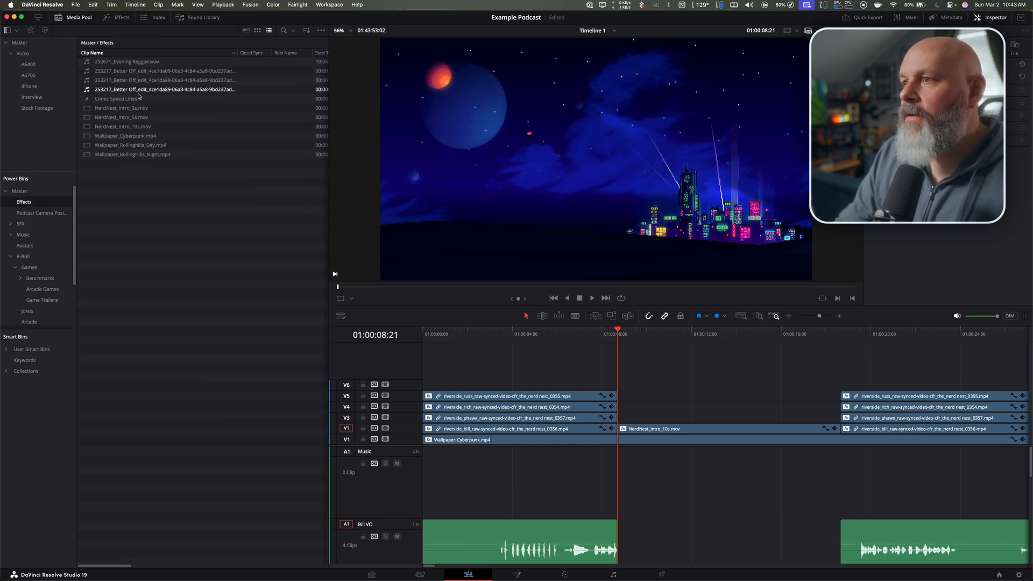
pyautogui.moveTo(88, 65); pyautogui.dragTo(611, 471)
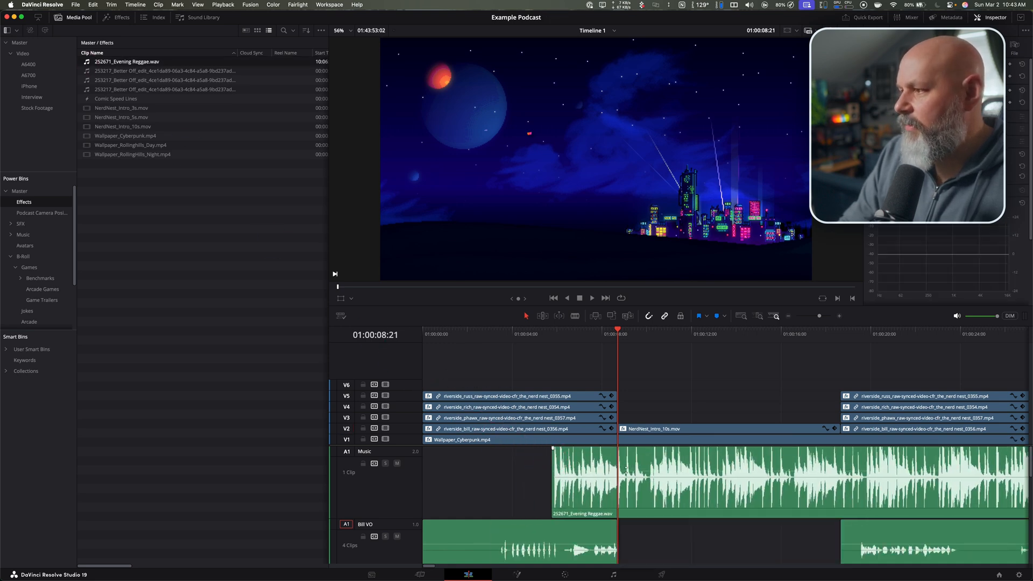
pyautogui.moveTo(692, 477); pyautogui.dragTo(650, 487)
# - Play the NerdNest intro from its start and replay its ending to check how the music lines up
pyautogui.click(604, 335)
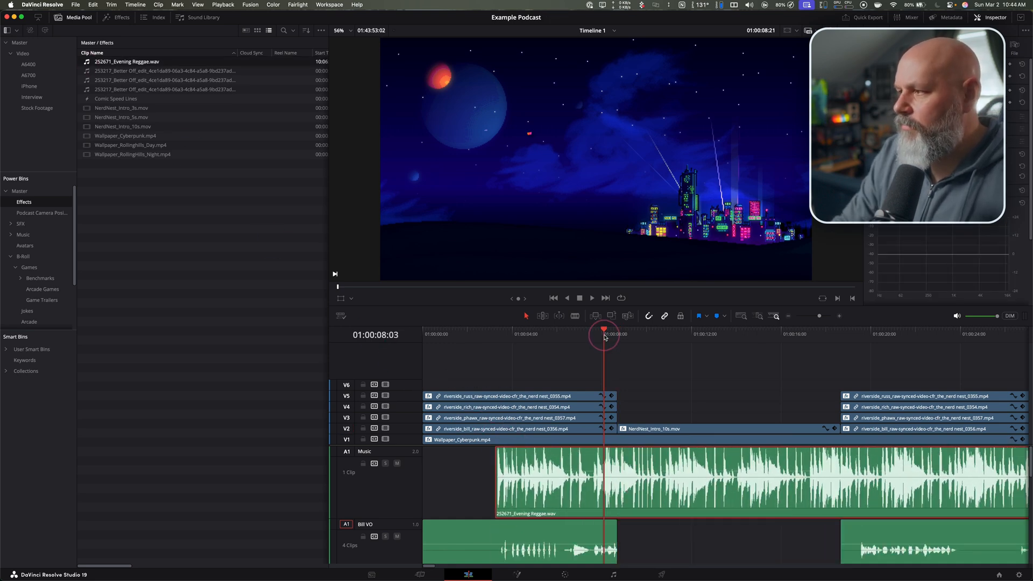
pyautogui.click(608, 335)
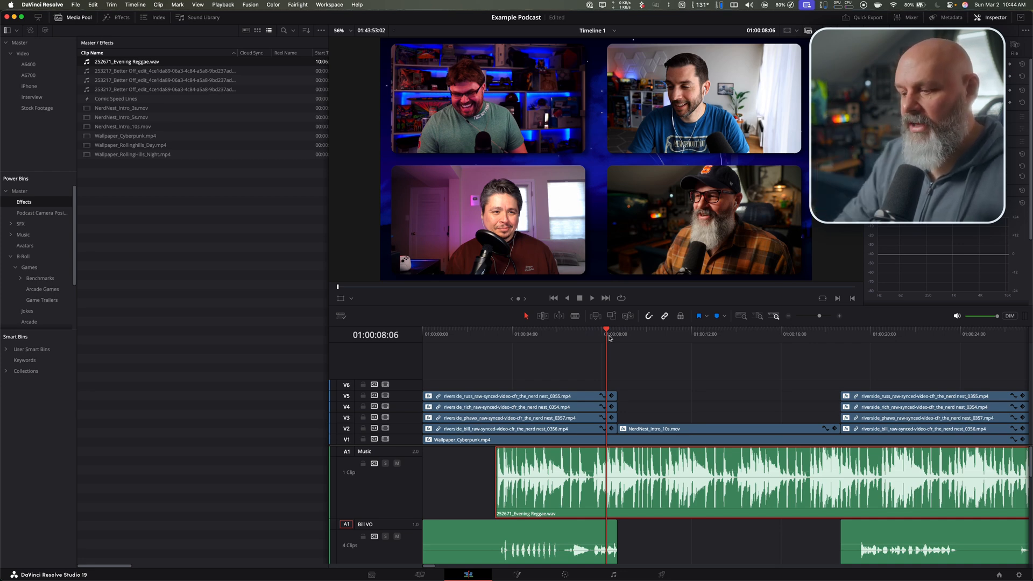
pyautogui.press('Down')
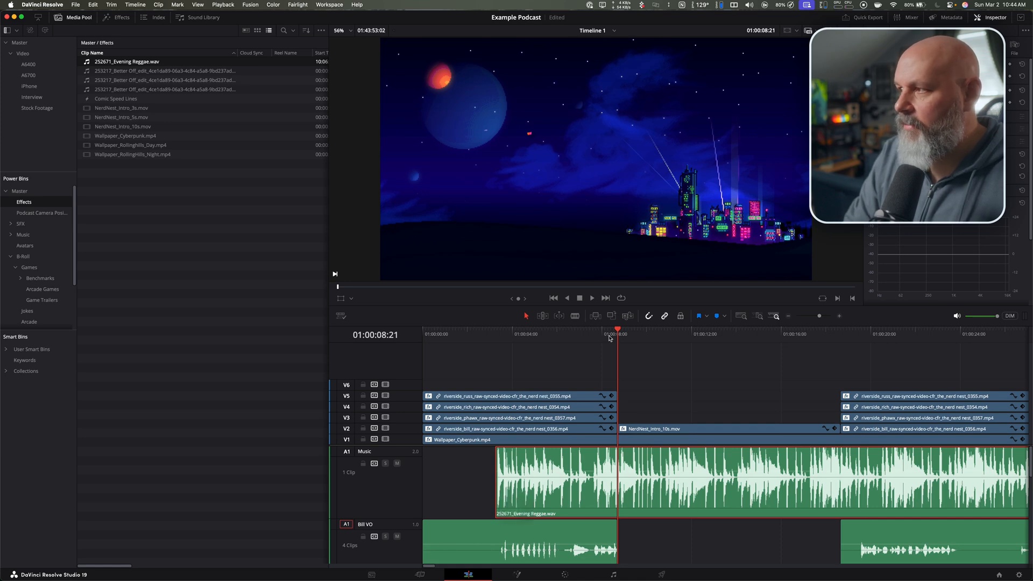
pyautogui.press('space')
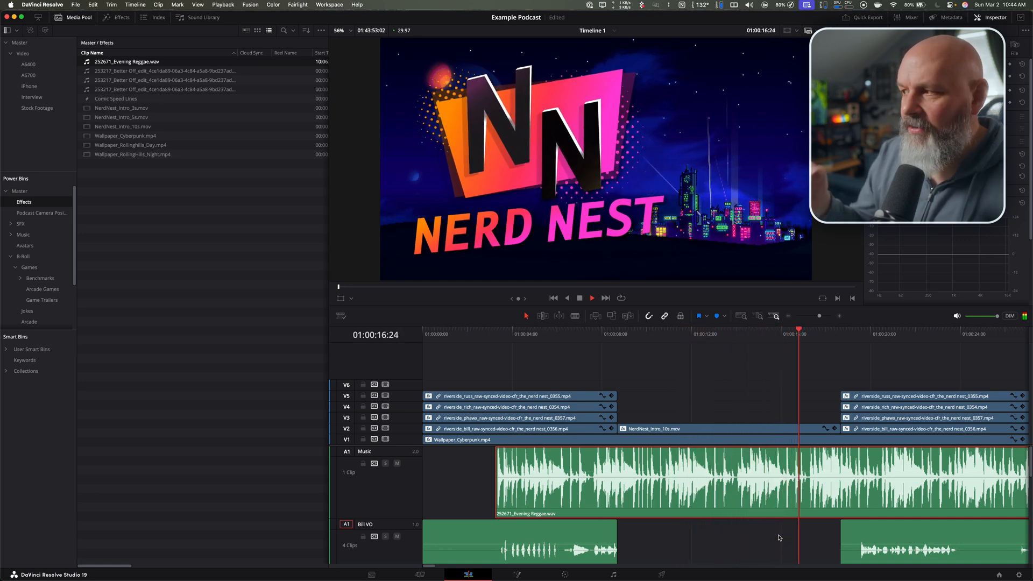
pyautogui.press('space')
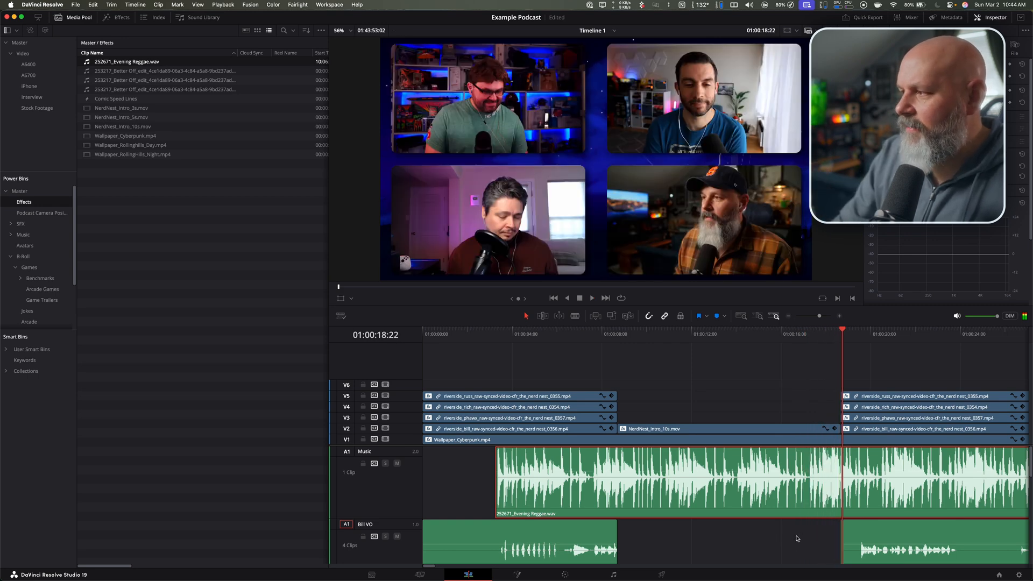
pyautogui.click(795, 335)
pyautogui.press('space')
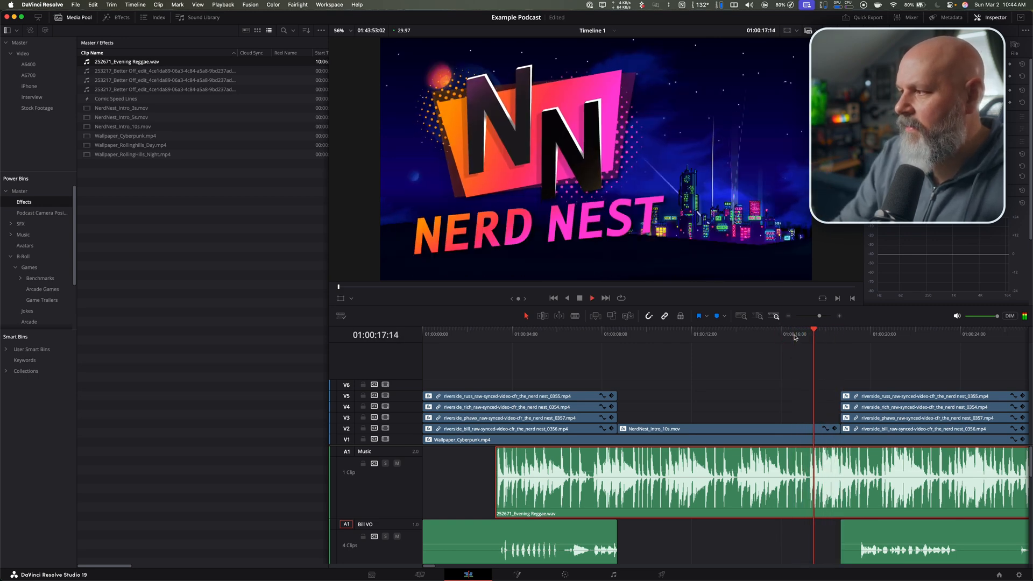
pyautogui.press('space')
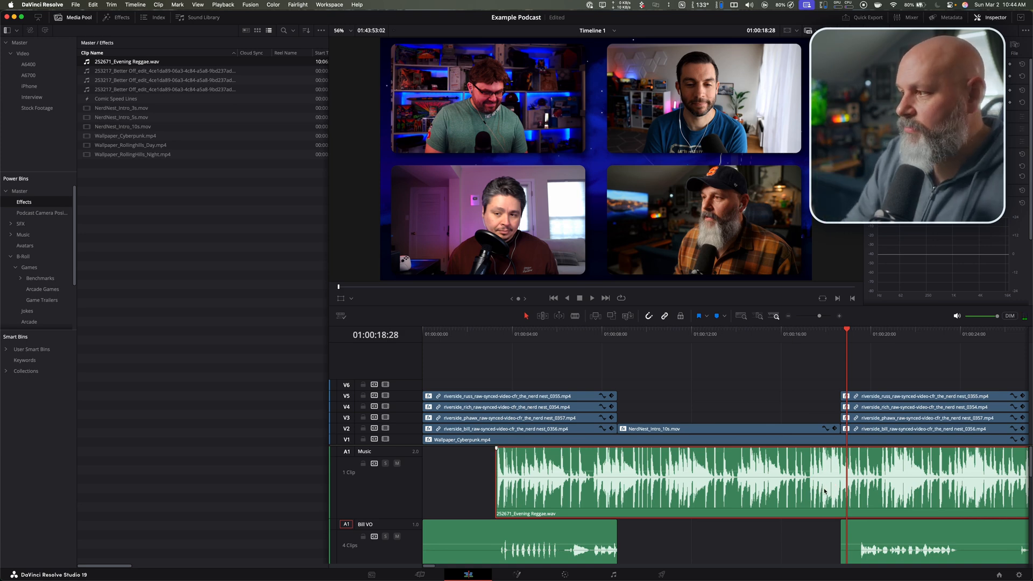
# - Shift the Evening Reggae clip slightly earlier and add a marker to it at 01:00:17:07
pyautogui.moveTo(812, 476)
pyautogui.mouseDown()
pyautogui.moveTo(734, 481)
pyautogui.moveTo(804, 479)
pyautogui.moveTo(800, 465)
pyautogui.mouseUp()
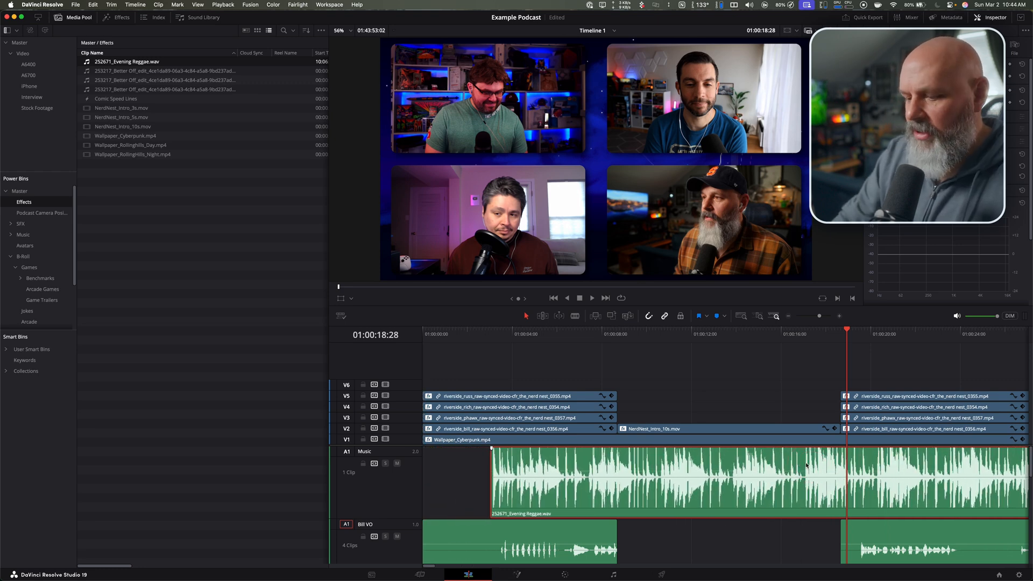
pyautogui.click(811, 334)
pyautogui.moveTo(810, 335); pyautogui.dragTo(809, 334)
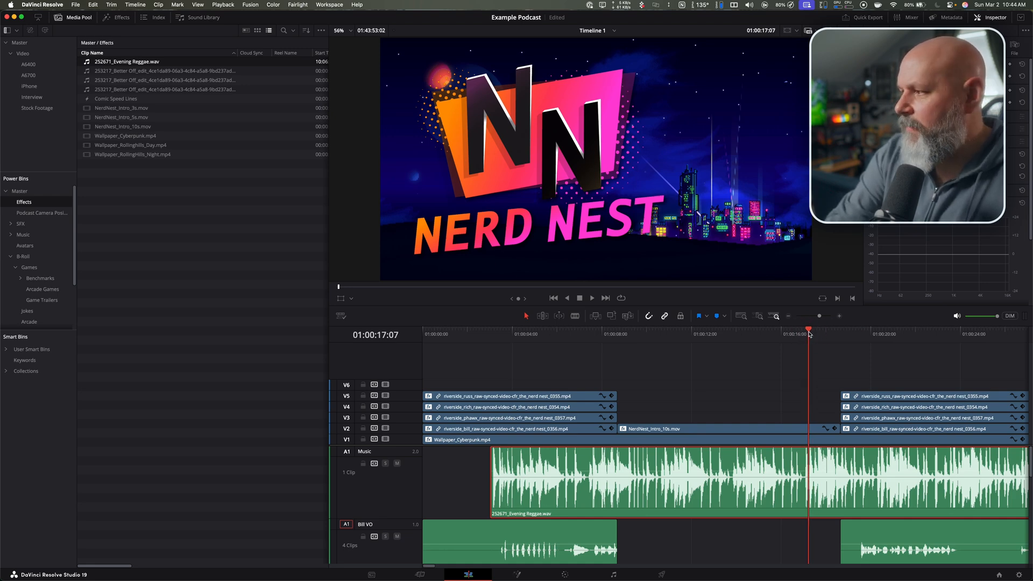
pyautogui.press('m')
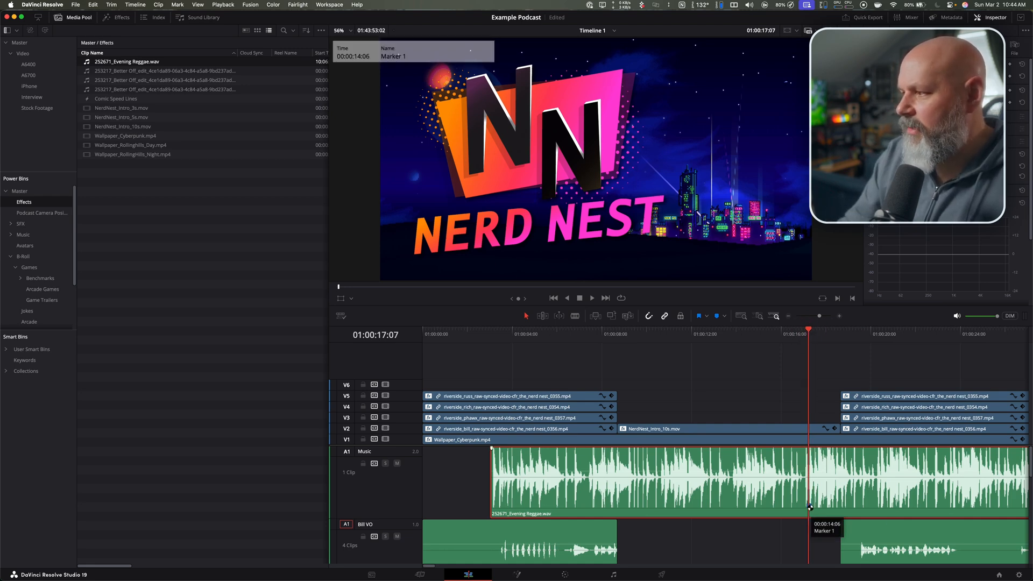
# - Slide the music earlier so its marker meets the intro's start at 01:00:08:21, and trim the clip to begin at the timeline's start
pyautogui.moveTo(812, 507); pyautogui.dragTo(747, 458)
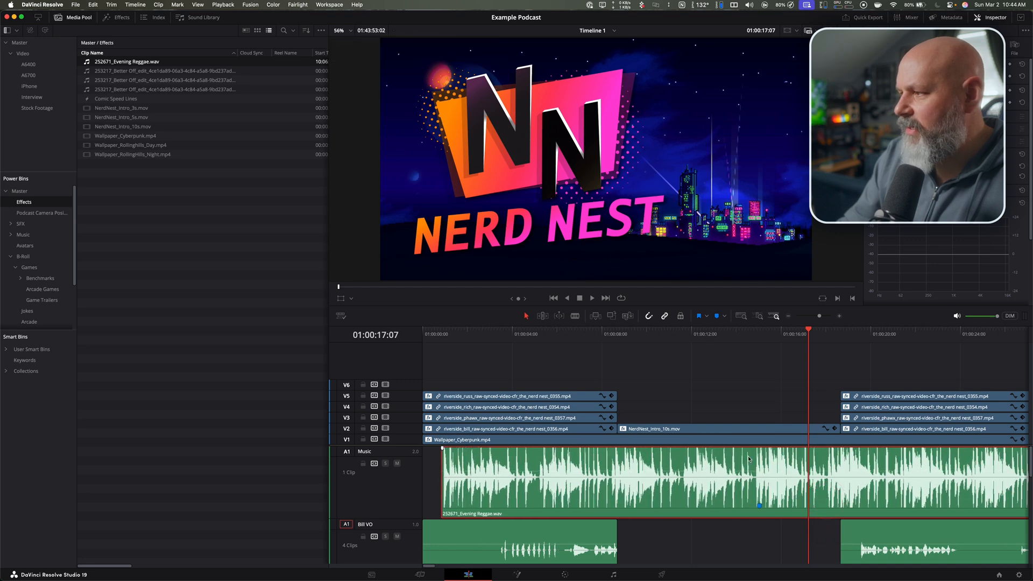
pyautogui.click(617, 339)
pyautogui.moveTo(883, 482); pyautogui.dragTo(744, 490)
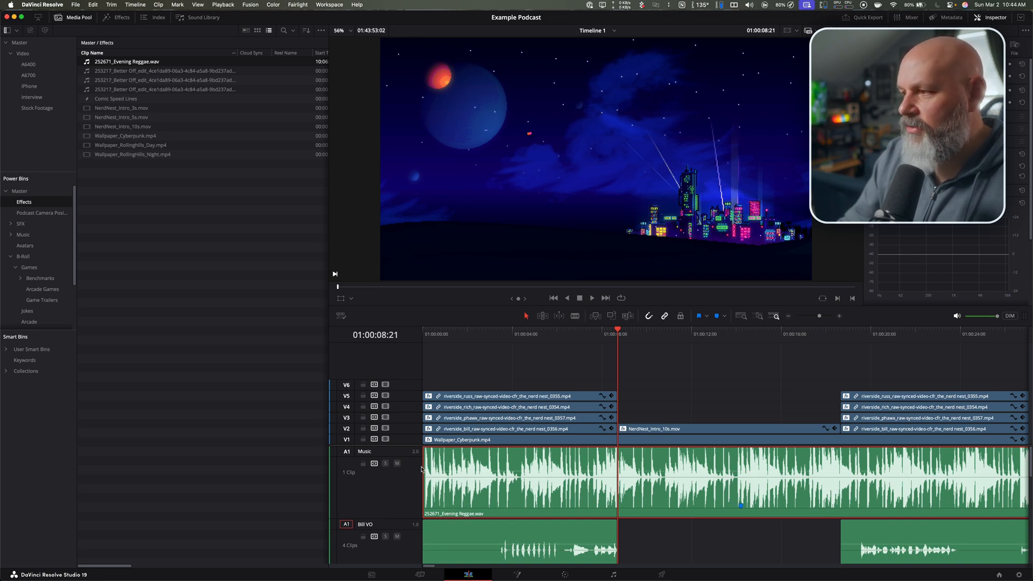
pyautogui.moveTo(426, 466); pyautogui.dragTo(548, 474)
pyautogui.moveTo(821, 498); pyautogui.dragTo(711, 497)
pyautogui.moveTo(426, 490); pyautogui.dragTo(414, 498)
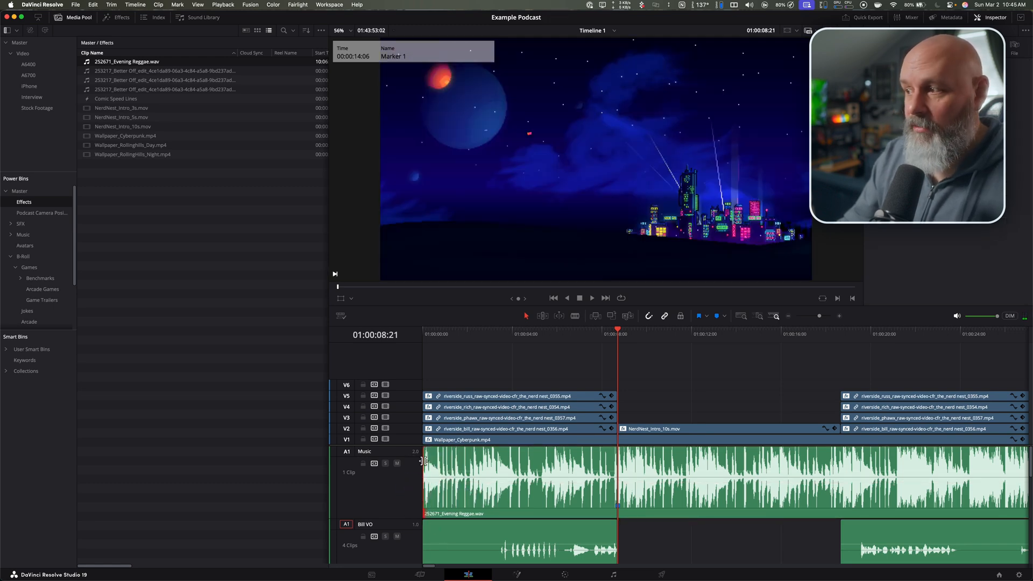
# - Play the lead-in to the Nerd Nest intro and the podcast's opening seconds to check the music against them
pyautogui.click(589, 338)
pyautogui.press('space')
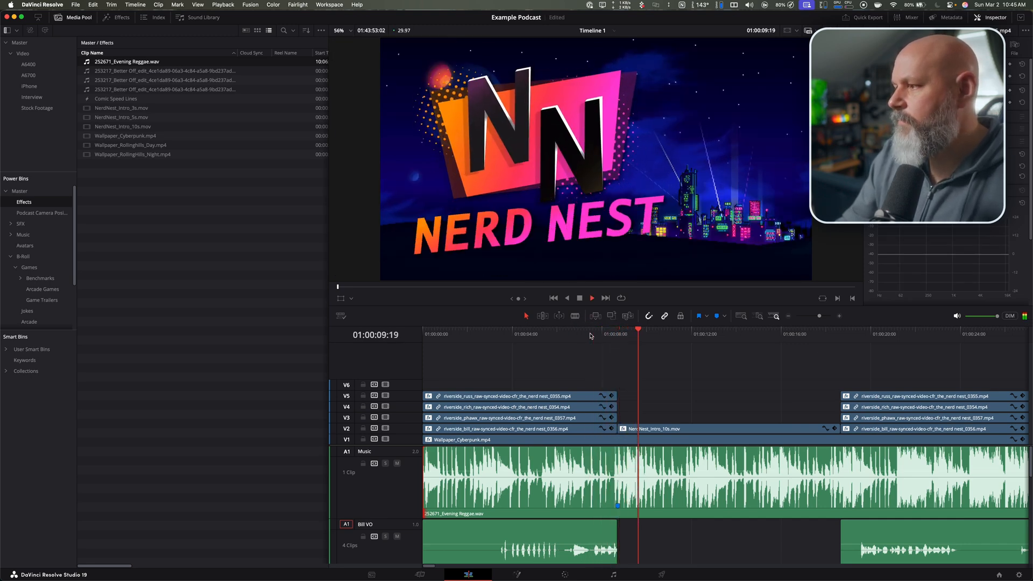
pyautogui.press('space')
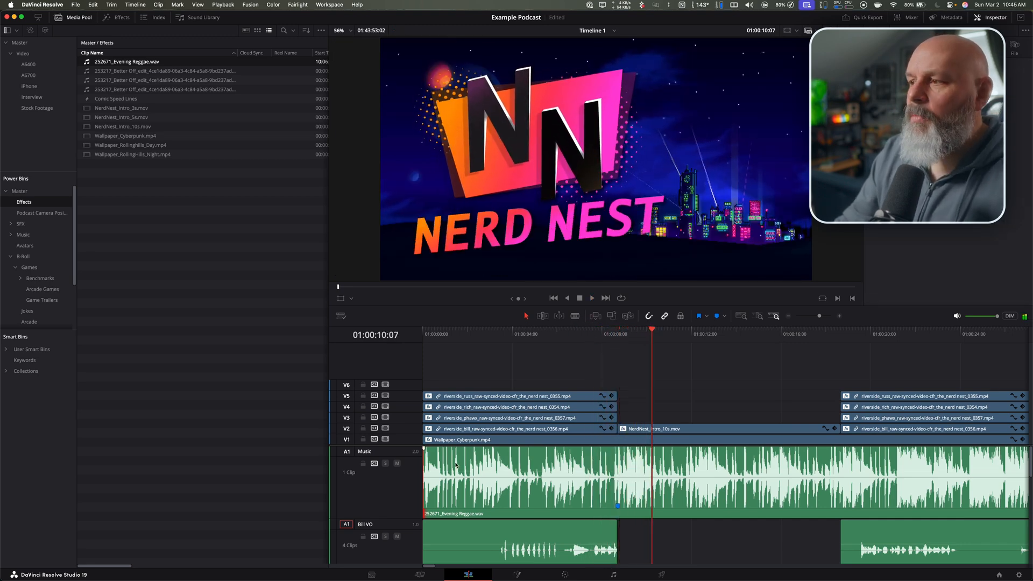
pyautogui.click(460, 335)
pyautogui.press('space')
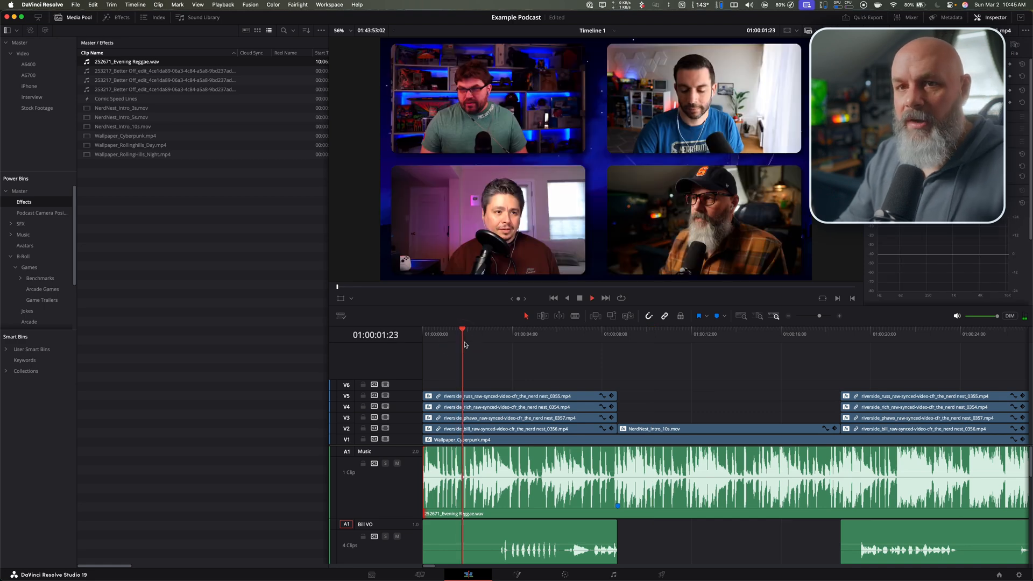
pyautogui.press('space')
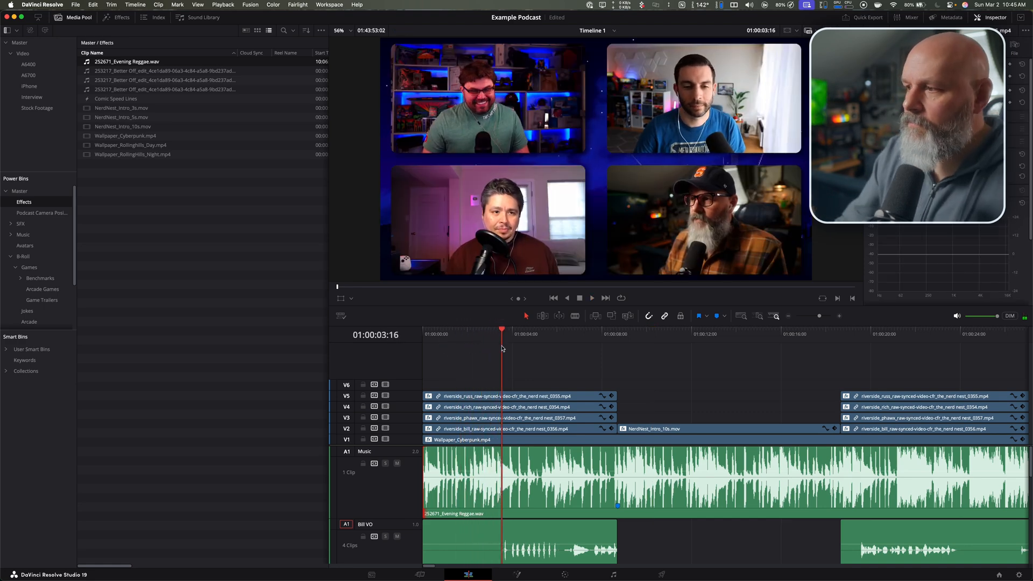
# - Add a fade-in to the Evening Reggae clip, ending about one second past the Nerd Nest intro's start at 01:00:08:21
pyautogui.click(442, 458)
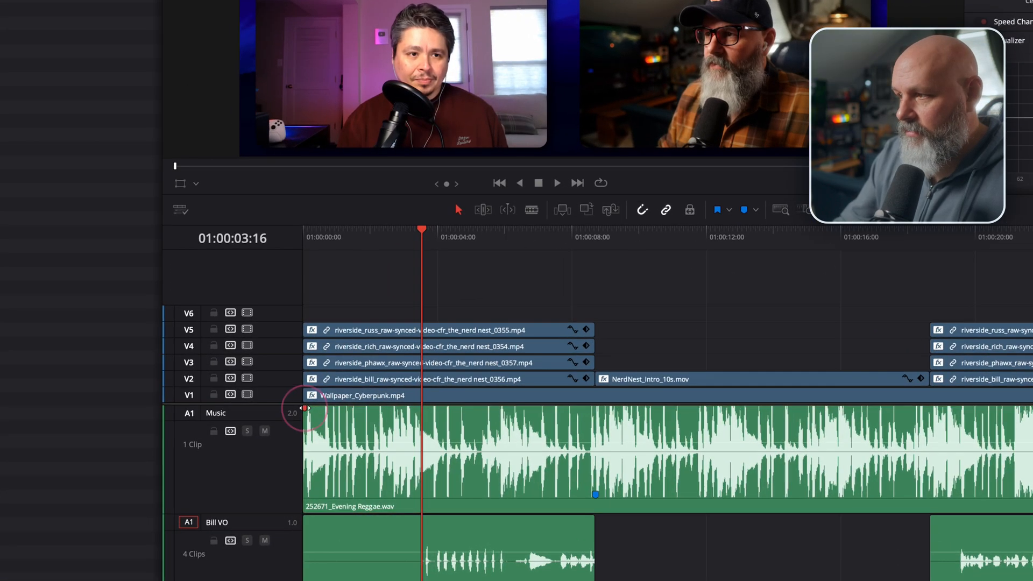
pyautogui.moveTo(423, 448); pyautogui.dragTo(437, 448)
pyautogui.moveTo(321, 409); pyautogui.dragTo(594, 408)
pyautogui.click(594, 241)
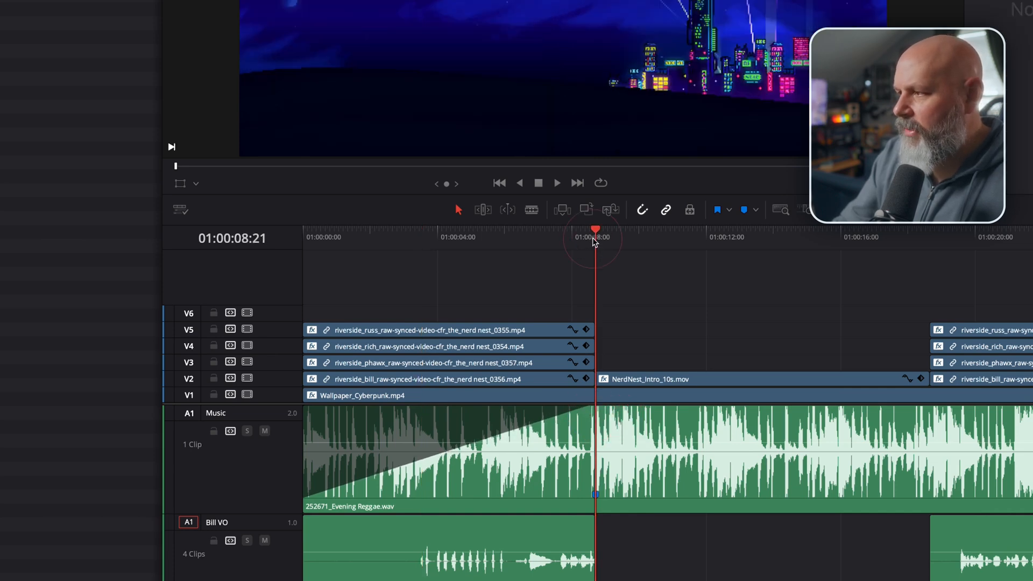
pyautogui.moveTo(594, 408); pyautogui.dragTo(620, 409)
pyautogui.moveTo(624, 416)
pyautogui.mouseDown()
pyautogui.moveTo(599, 416)
pyautogui.moveTo(633, 417)
pyautogui.mouseUp()
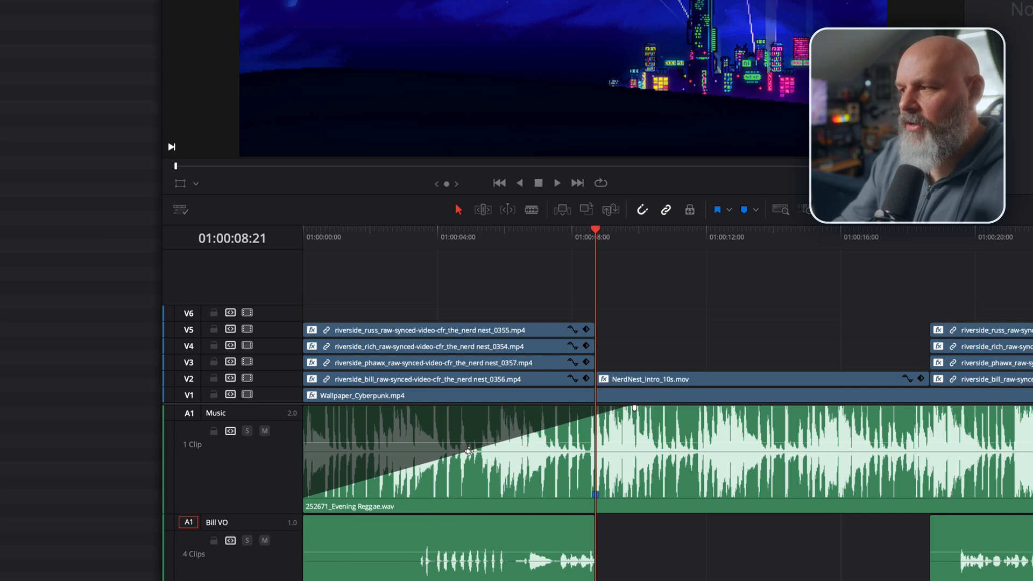
# - Bend the music's fade-in curve downward so the volume rises late, and play through the intro's start
pyautogui.moveTo(468, 451); pyautogui.dragTo(496, 462)
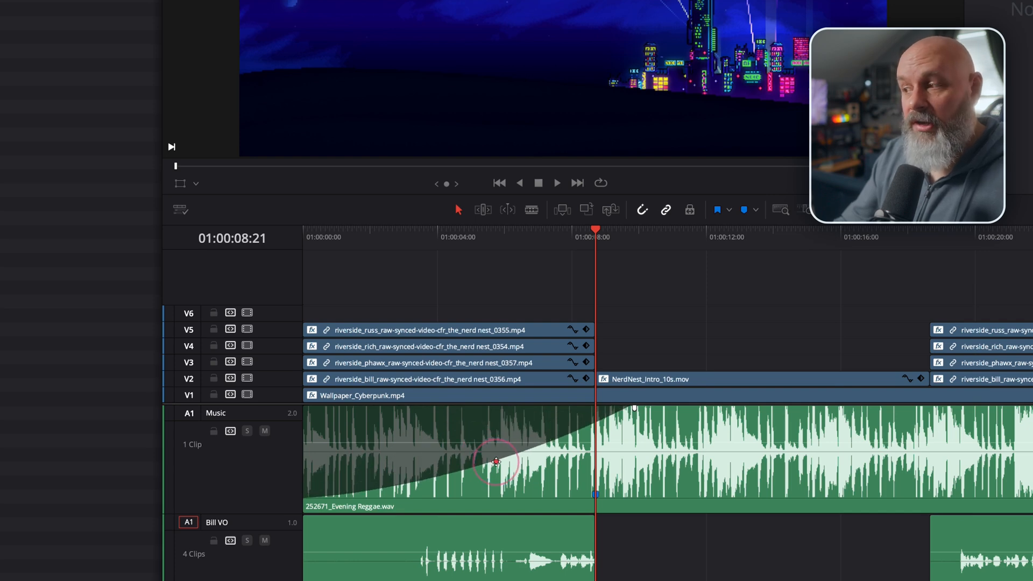
pyautogui.moveTo(496, 461); pyautogui.dragTo(527, 484)
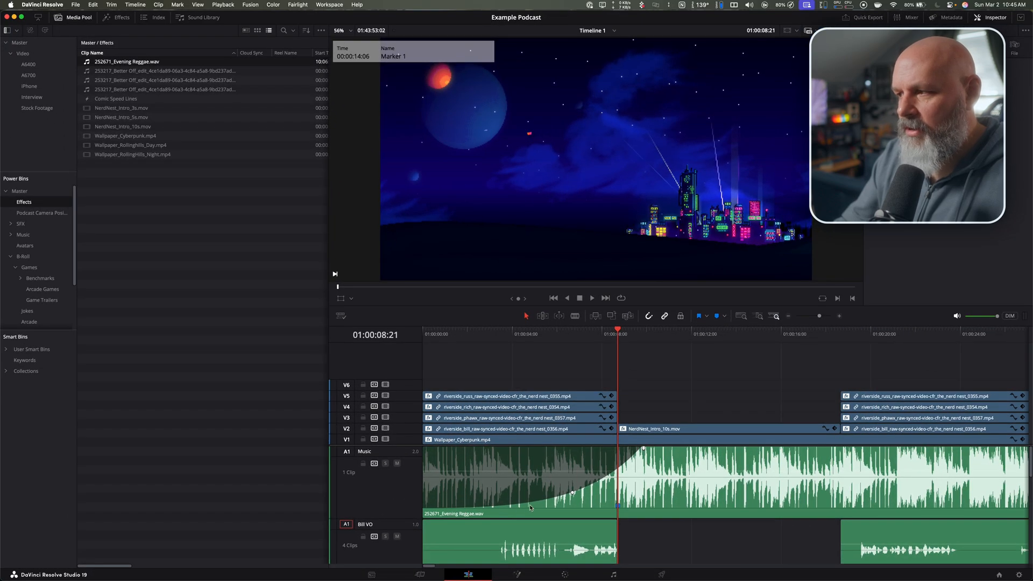
pyautogui.click(551, 330)
pyautogui.press('space')
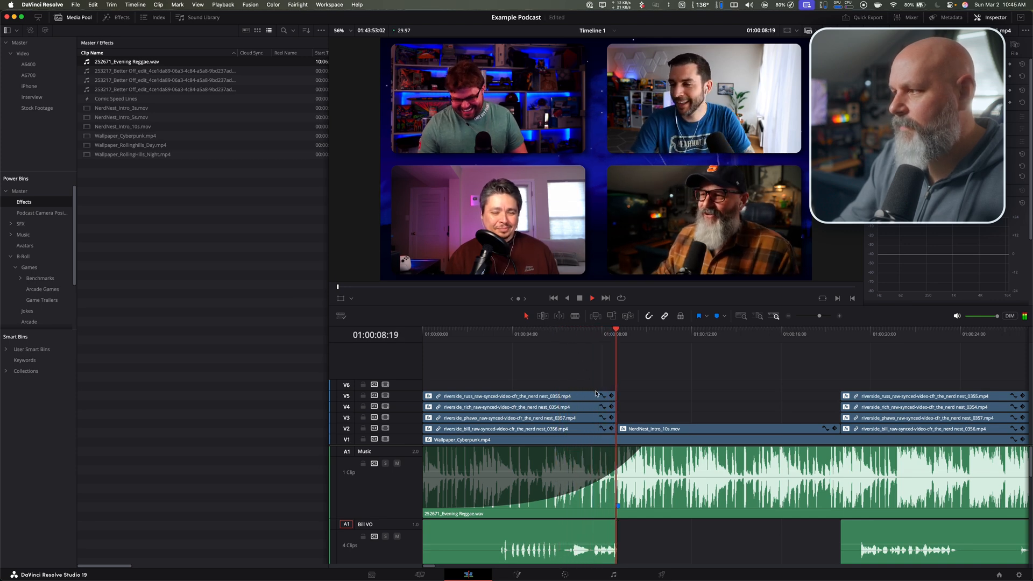
pyautogui.press('space')
# - Hide the Media Pool and trim the end of the Evening Reggae clip back to about 01:00:31
pyautogui.hscroll(5, 702, 470)
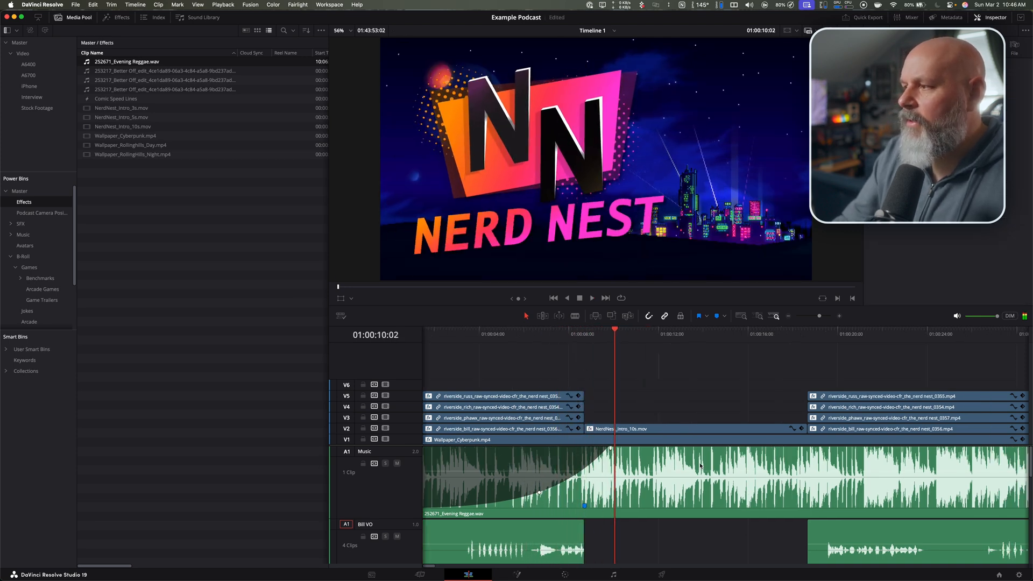
pyautogui.hotkey('shift', 'z')
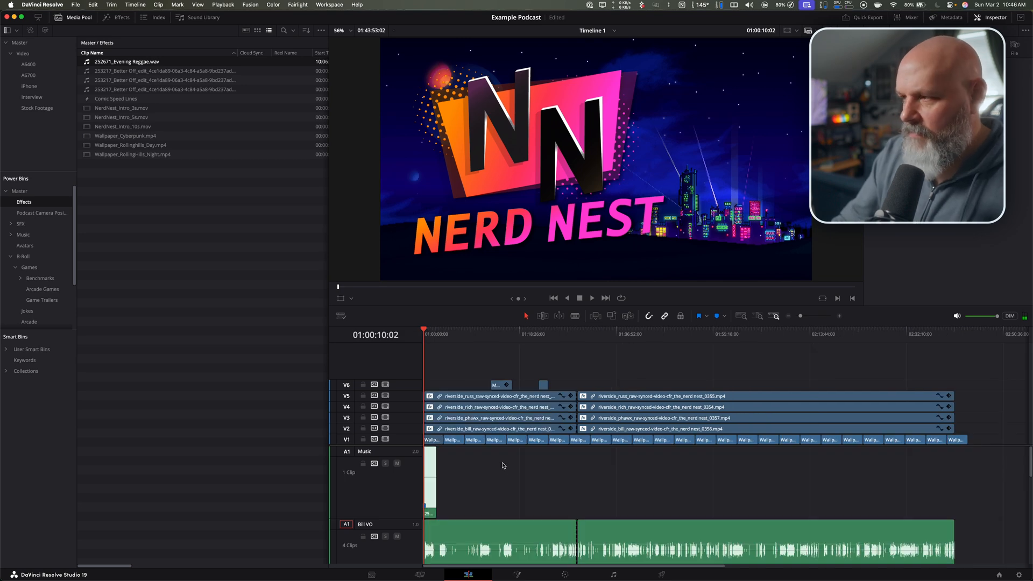
pyautogui.click(438, 341)
pyautogui.press('super+equal')
pyautogui.press('super+equal')
pyautogui.press('super+equal')
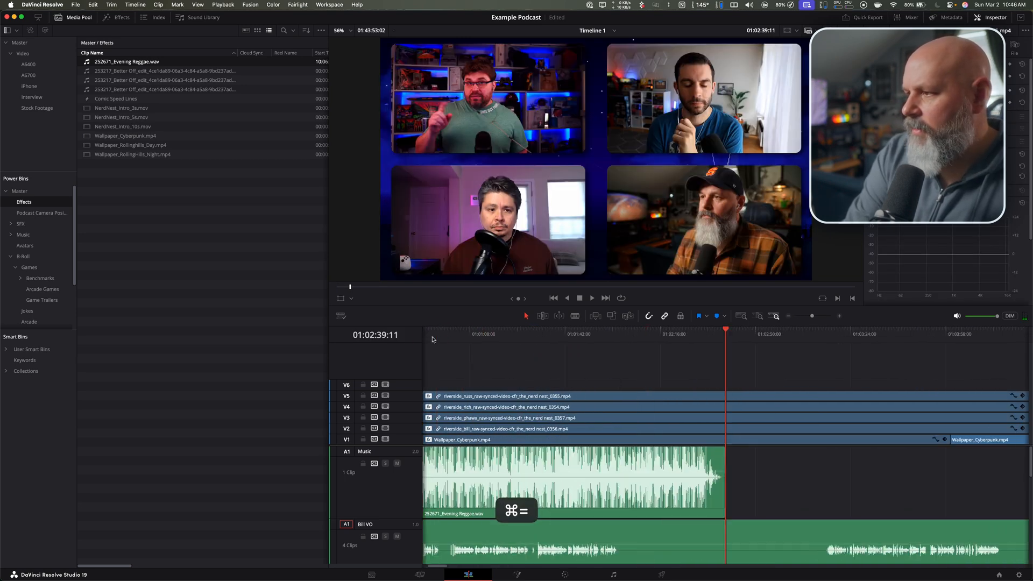
pyautogui.press('super+equal')
pyautogui.press('super+equal')
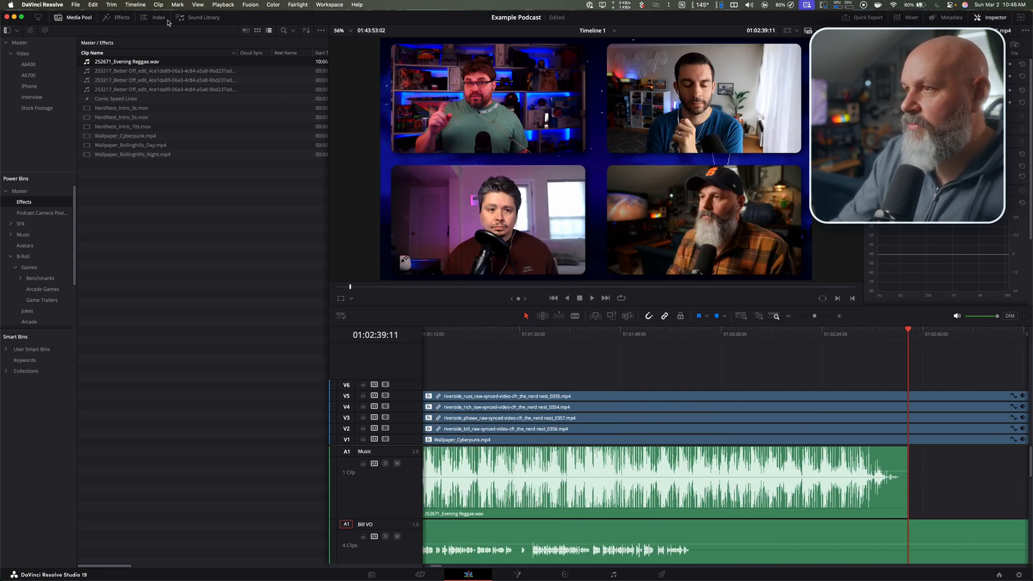
pyautogui.click(76, 18)
pyautogui.hscroll(-5, 508, 470)
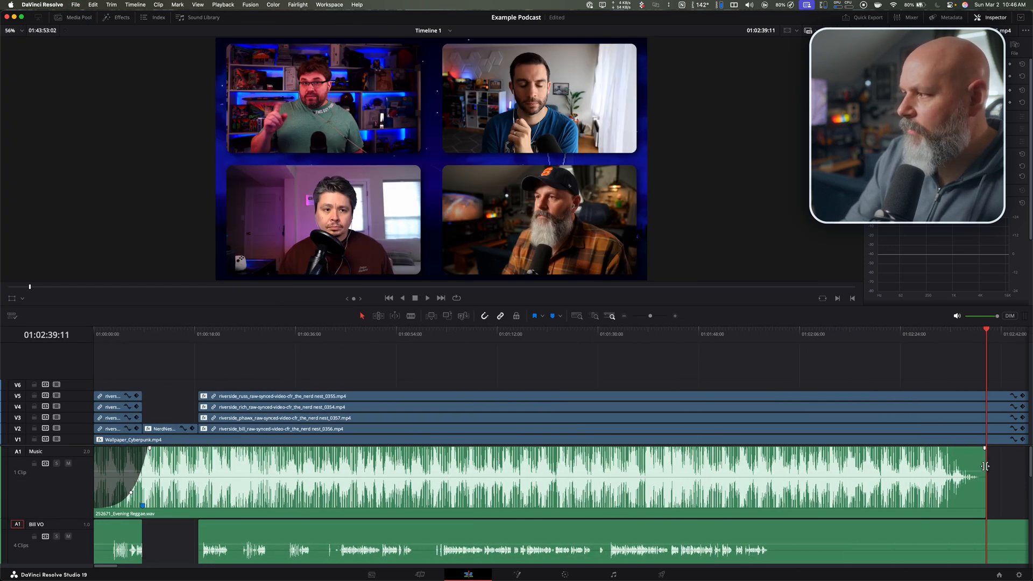
pyautogui.moveTo(983, 466); pyautogui.dragTo(250, 487)
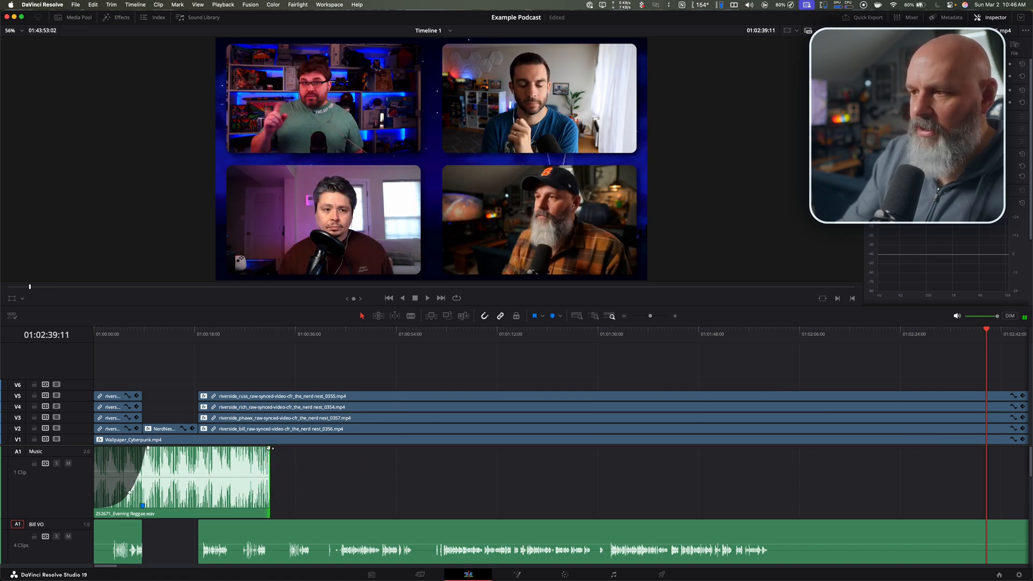
# - Fade the music out from shortly before the intro's end with a curve that drops quickly, and play the transition
pyautogui.moveTo(269, 448); pyautogui.dragTo(187, 448)
pyautogui.moveTo(229, 477); pyautogui.dragTo(204, 491)
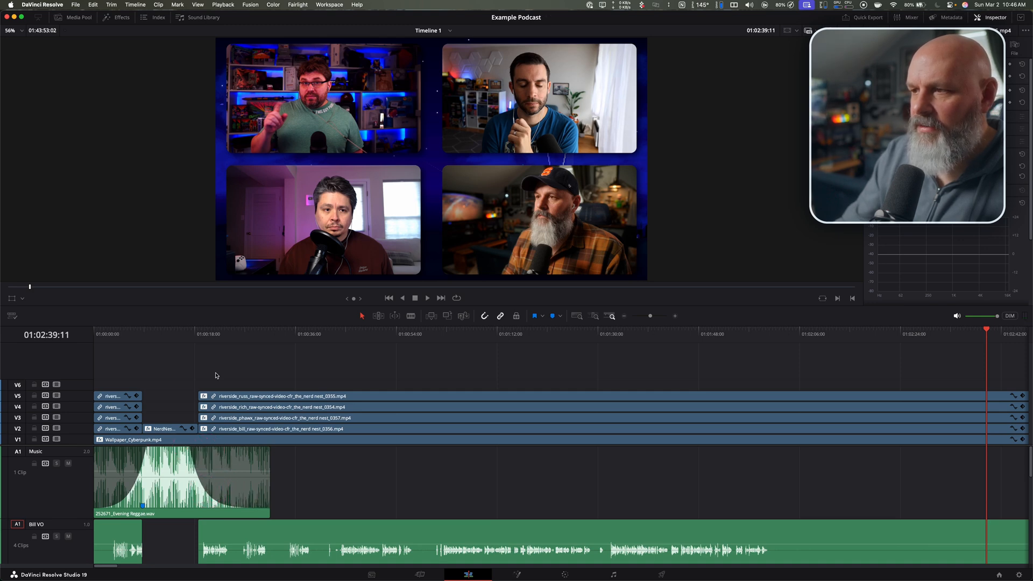
pyautogui.click(186, 338)
pyautogui.press('space')
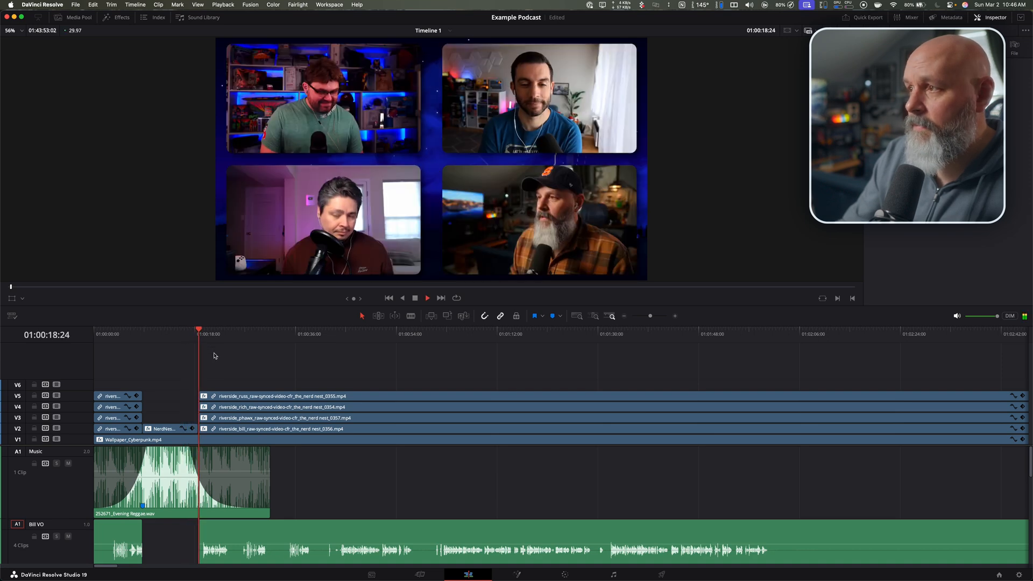
pyautogui.press('space')
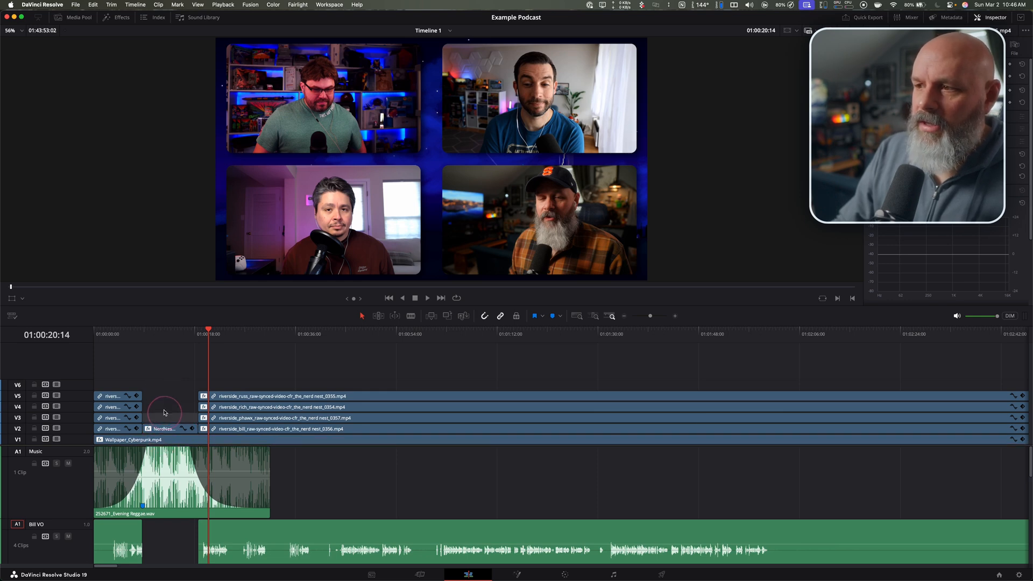
# - Copy the NerdNest intro clip together with the Evening Reggae music clip
pyautogui.click(163, 429)
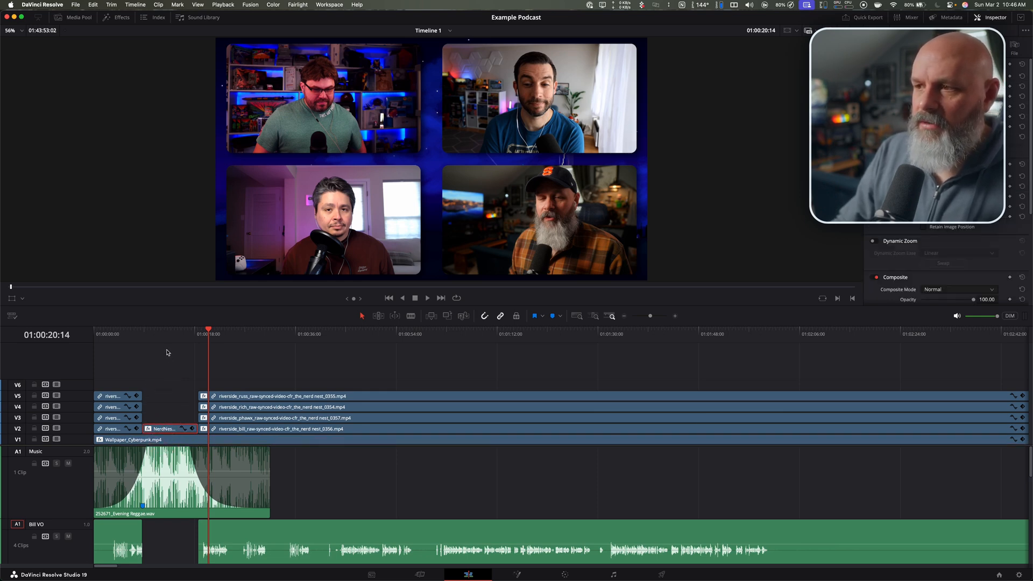
pyautogui.click(166, 332)
pyautogui.keyDown('super'); pyautogui.click(167, 463); pyautogui.keyUp('super')
pyautogui.press('super+c')
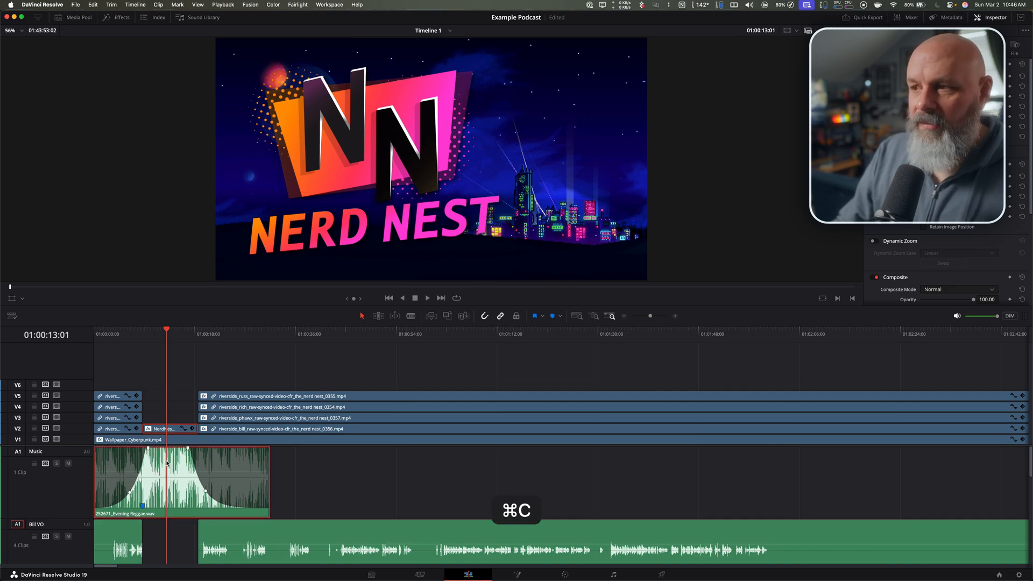
# - Play the podcast's closing minutes at high speed and stop at the sign-off, at 02:41:19:16
pyautogui.hotkey('shift', 'z')
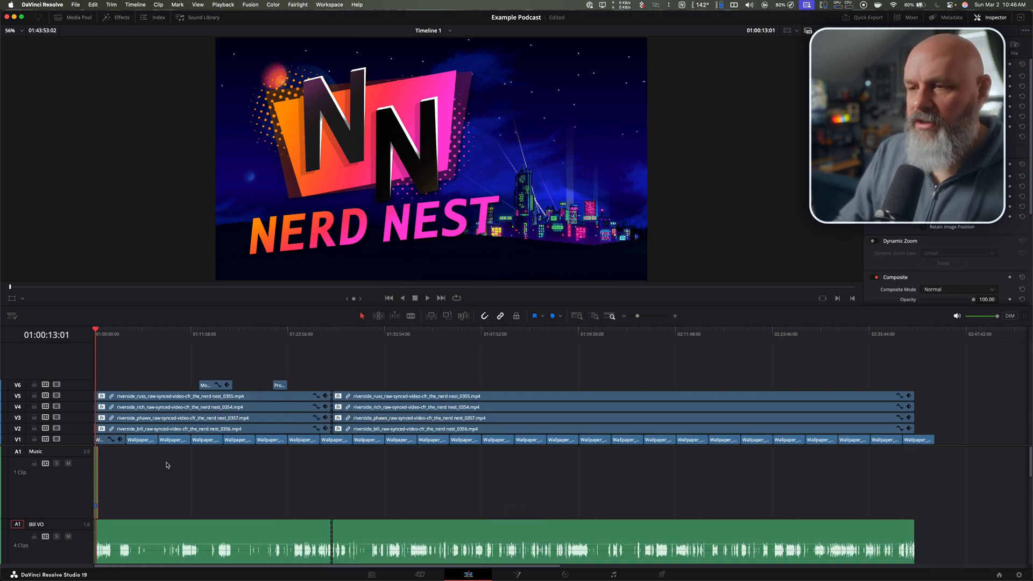
pyautogui.click(903, 341)
pyautogui.moveTo(907, 338); pyautogui.dragTo(915, 338)
pyautogui.press('super+equal')
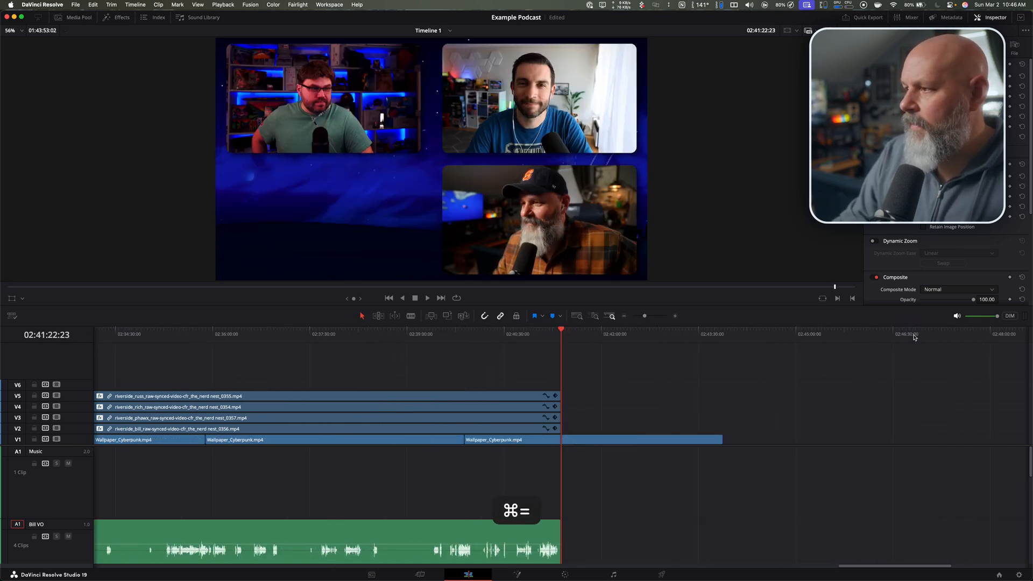
pyautogui.click(449, 332)
pyautogui.press('space')
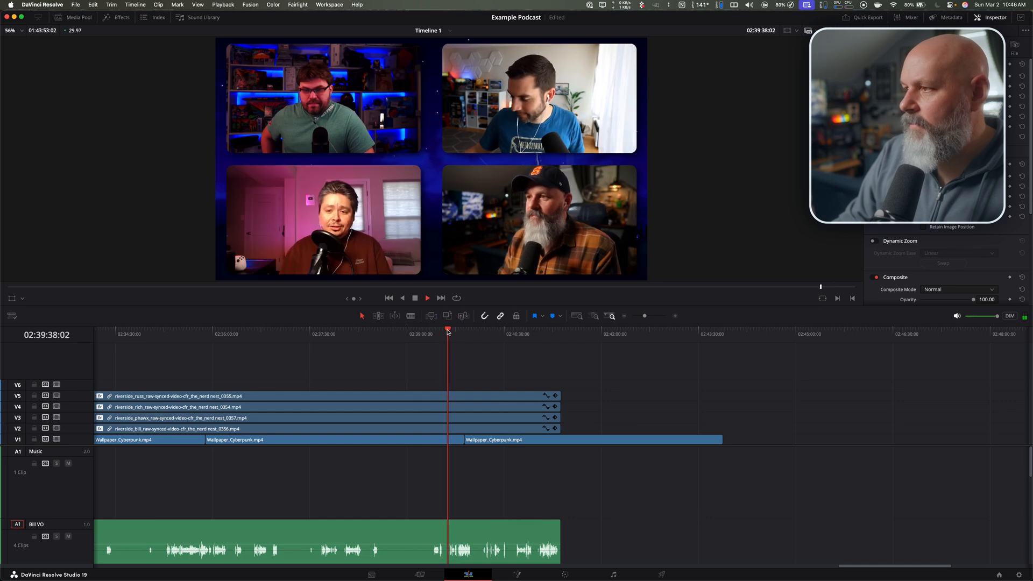
pyautogui.press('l')
pyautogui.press('l')
pyautogui.press('l')
pyautogui.press('l')
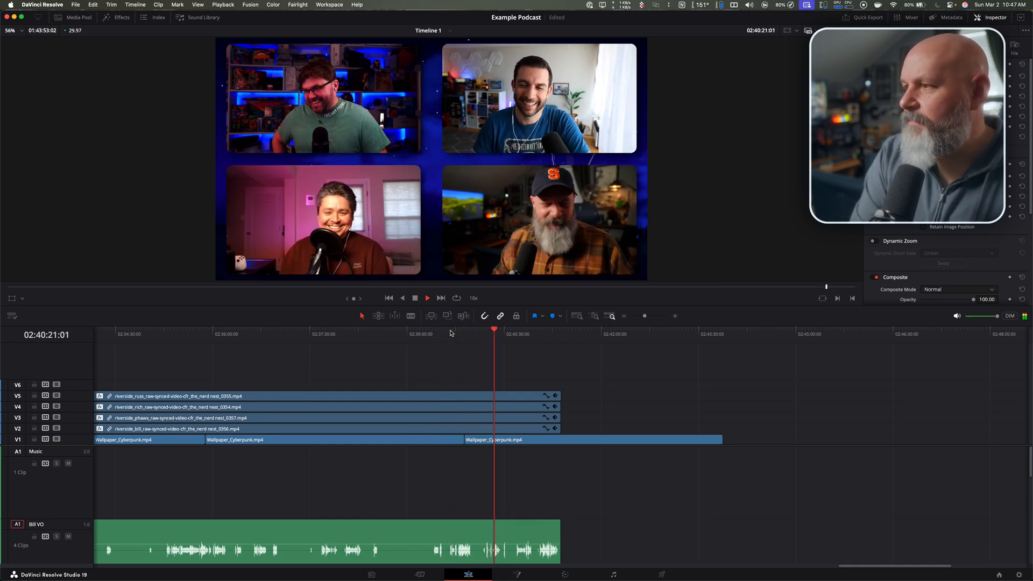
pyautogui.press('space')
# - Split the four speakers' clips at 02:41:19:16 and delete the leftover pieces after the cut
pyautogui.press('super+equal')
pyautogui.press('super+equal')
pyautogui.press('super+equal')
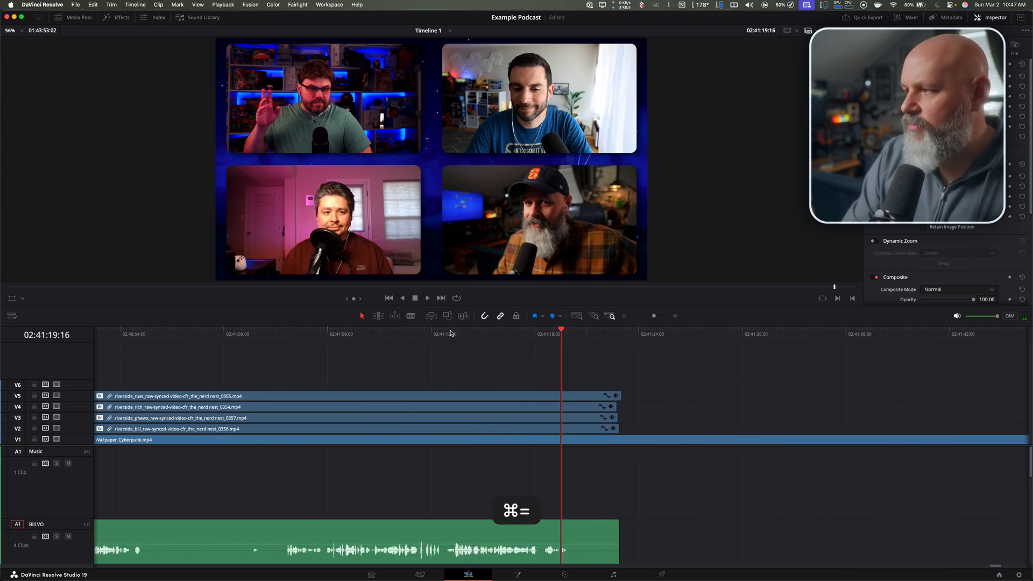
pyautogui.moveTo(619, 371); pyautogui.dragTo(581, 428)
pyautogui.press('super+b')
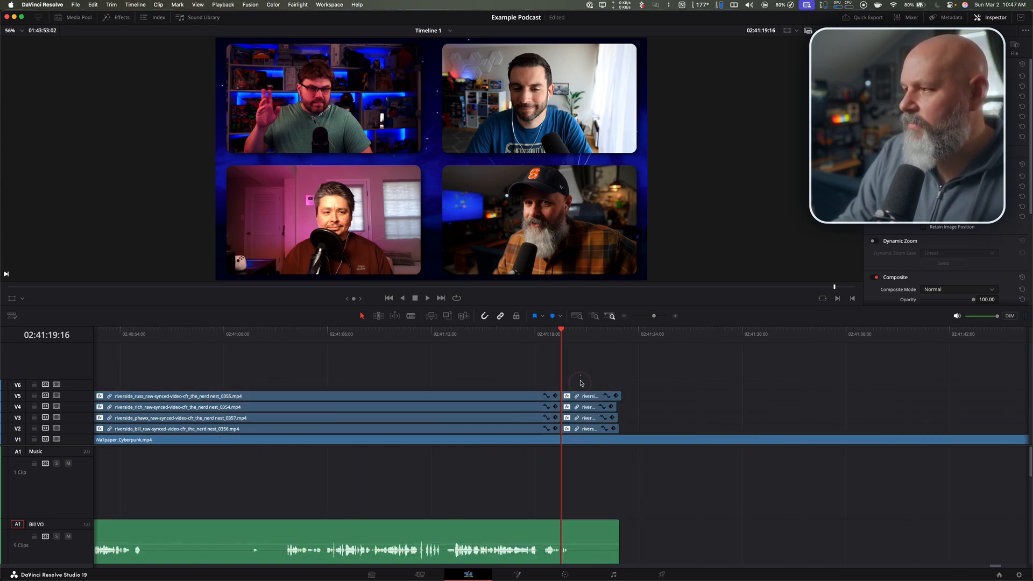
pyautogui.press('Delete')
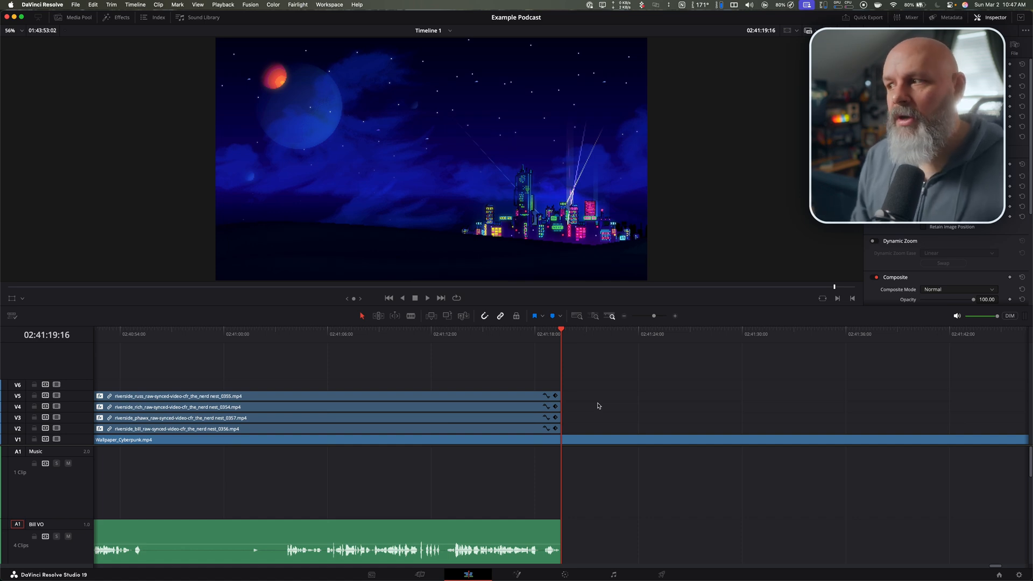
# - Paste the copied intro and music at 02:41:19:16, with the music starting directly after the conversation ends
pyautogui.click(491, 442)
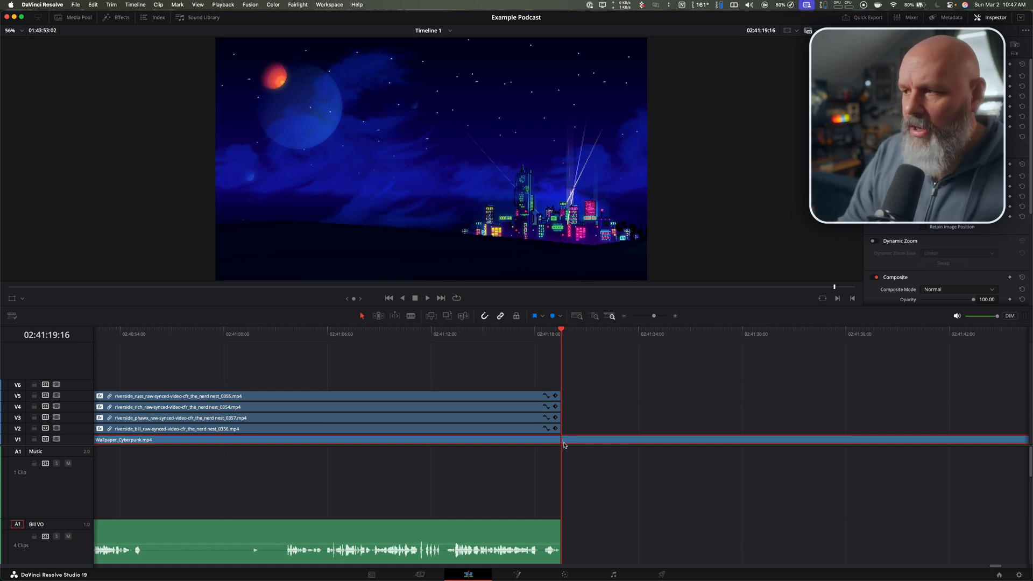
pyautogui.click(566, 395)
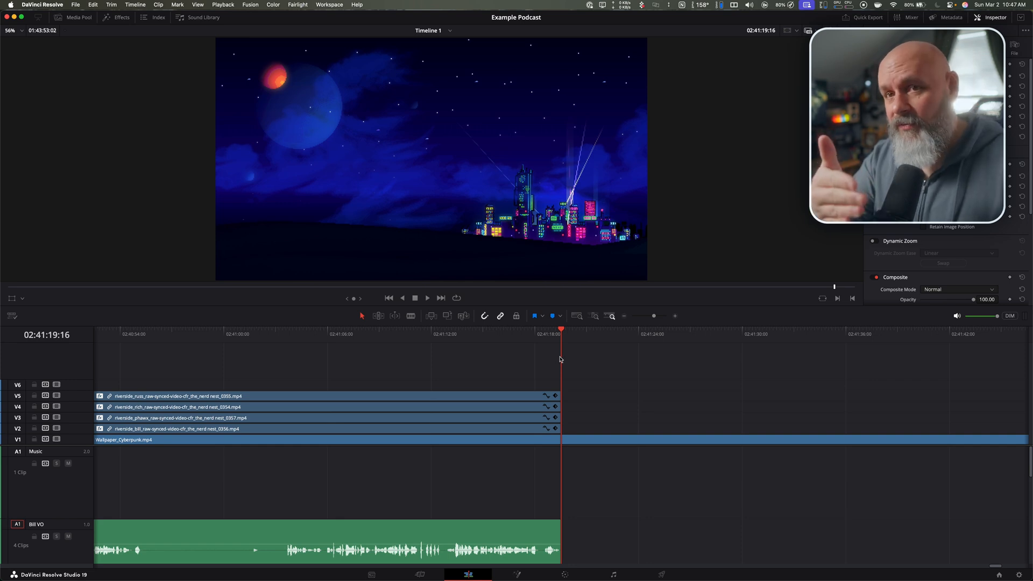
pyautogui.press('super+v')
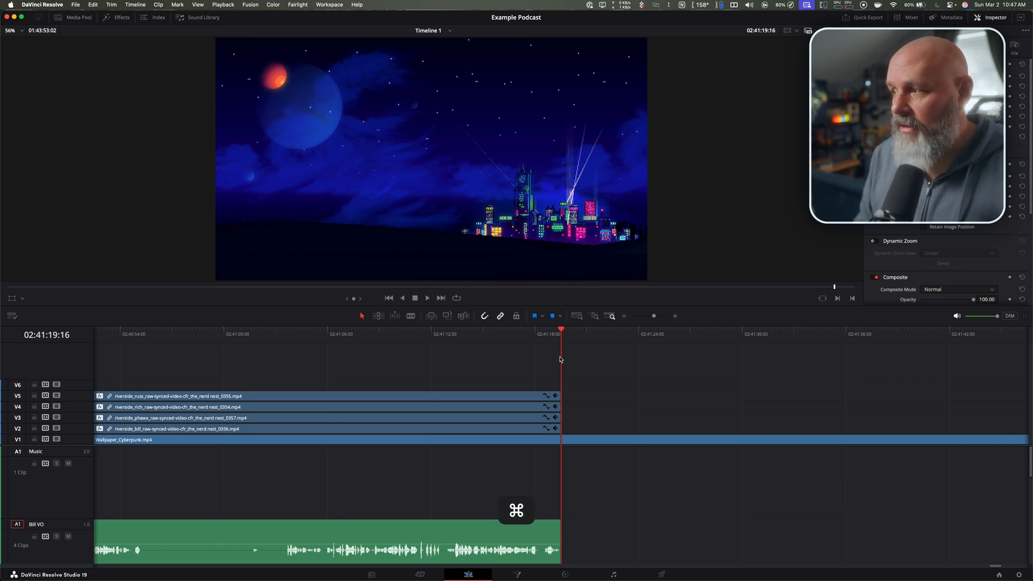
pyautogui.hotkey('shift', 'z')
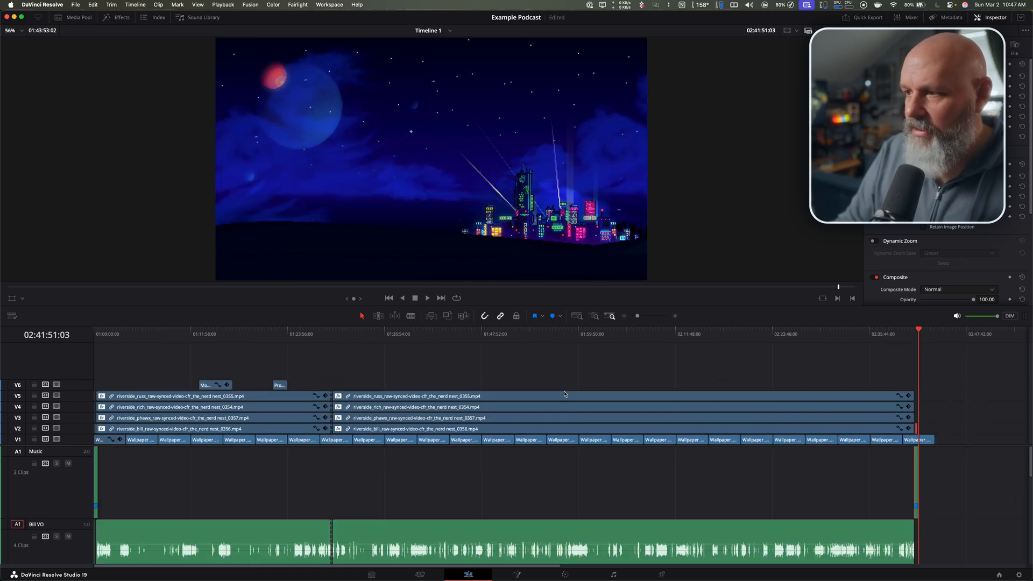
pyautogui.press('super+equal')
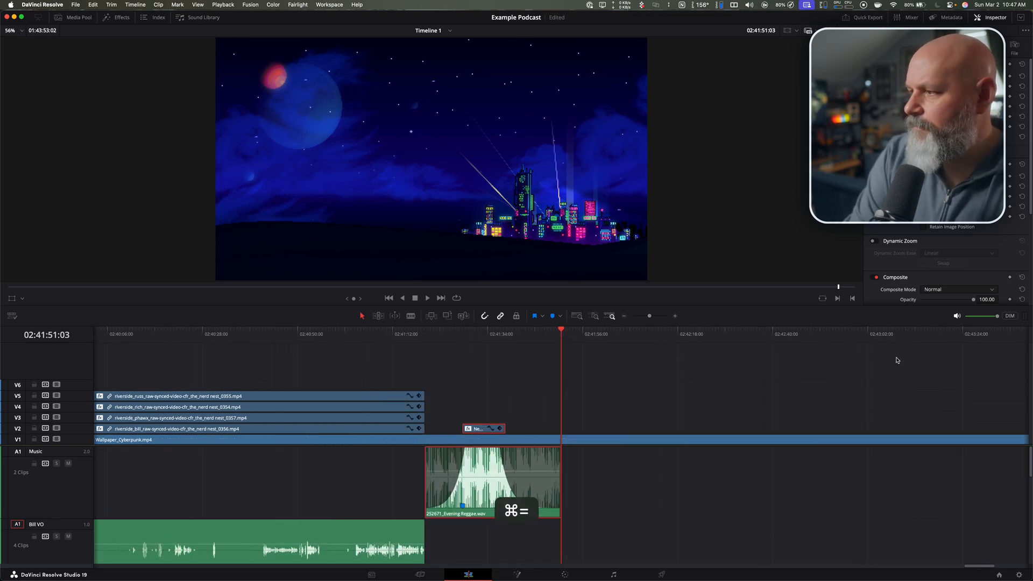
# - Move the pasted NerdNest intro and music together 08:21 earlier, so the intro starts exactly where the conversation ends
pyautogui.click(403, 429)
pyautogui.press('super+space')
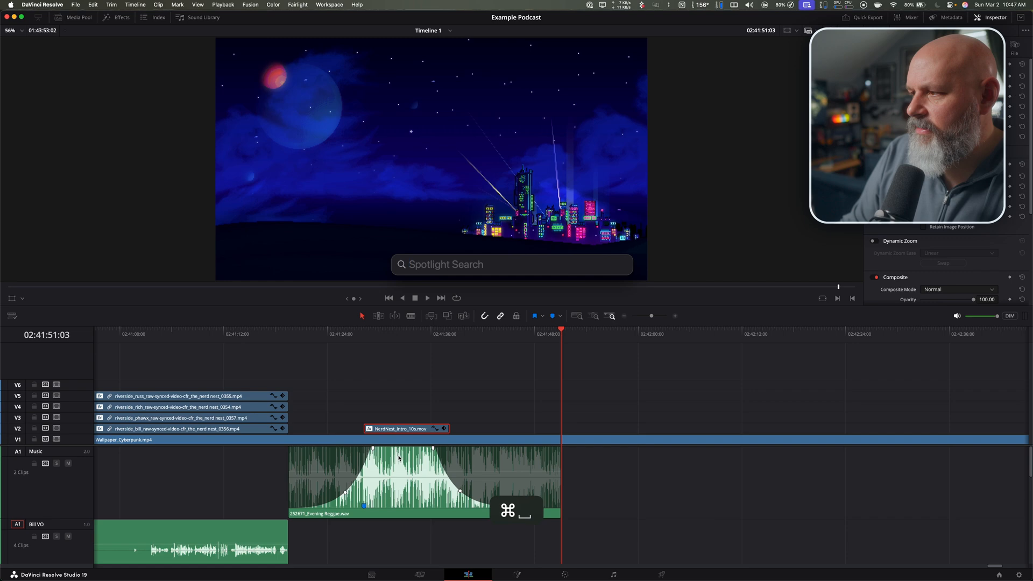
pyautogui.click(399, 458)
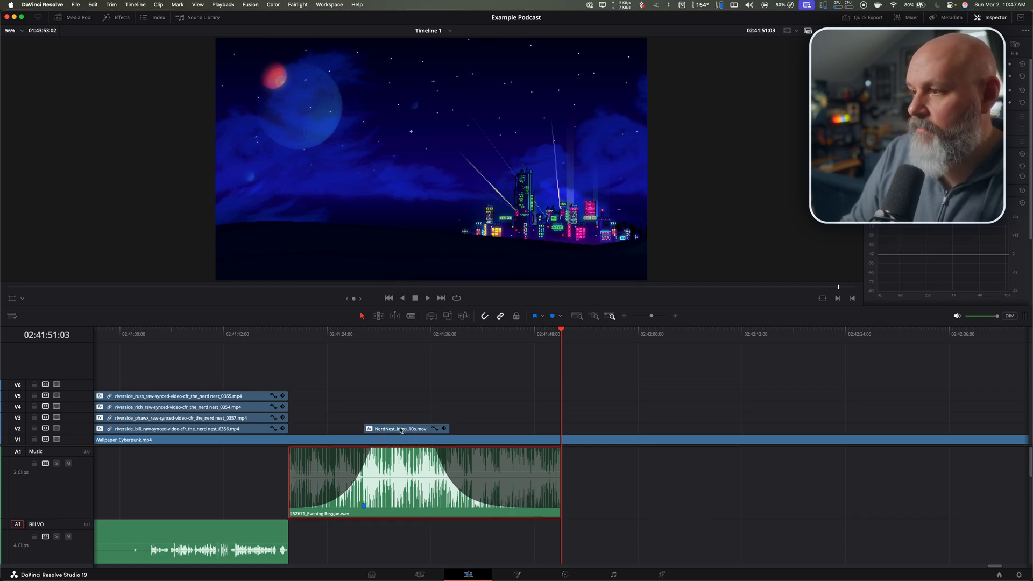
pyautogui.keyDown('super'); pyautogui.click(401, 430); pyautogui.keyUp('super')
pyautogui.moveTo(401, 430); pyautogui.dragTo(328, 429)
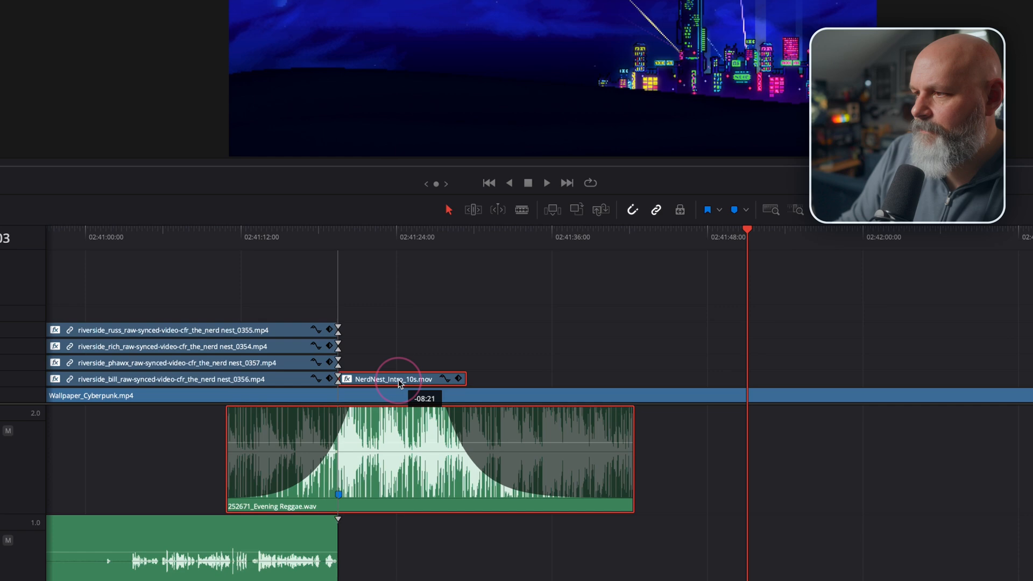
pyautogui.moveTo(398, 380); pyautogui.dragTo(397, 381)
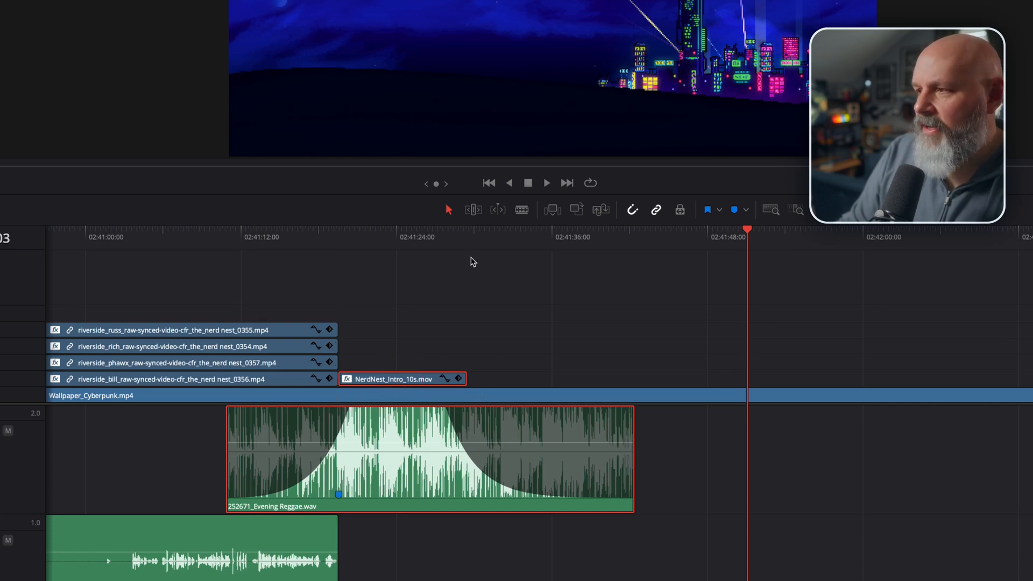
# - Trim the ends of the wallpaper background and the closing music to the end of the NerdNest intro, at 02:41:29:15
pyautogui.click(468, 237)
pyautogui.click(488, 396)
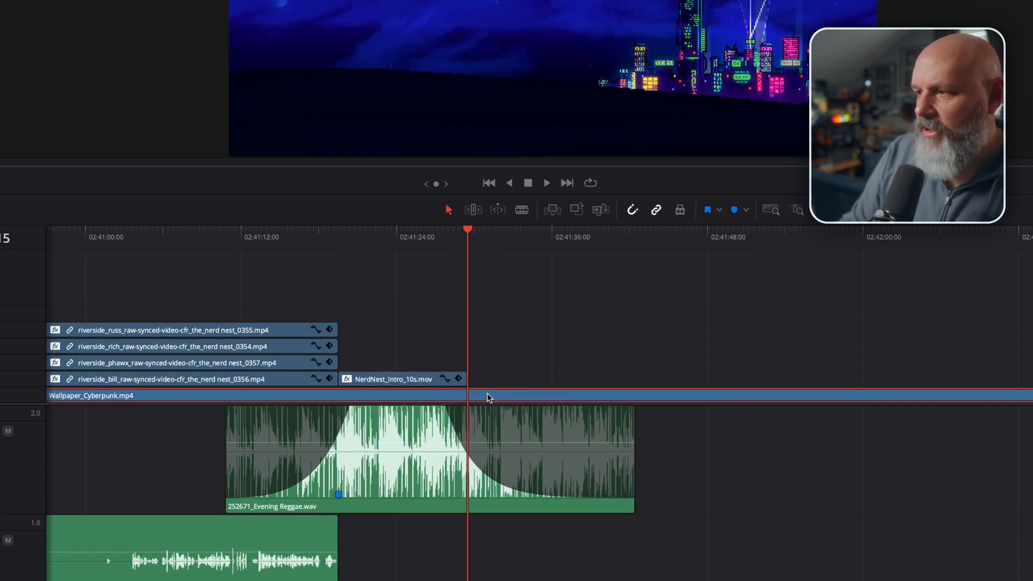
pyautogui.hotkey('shift', ']')
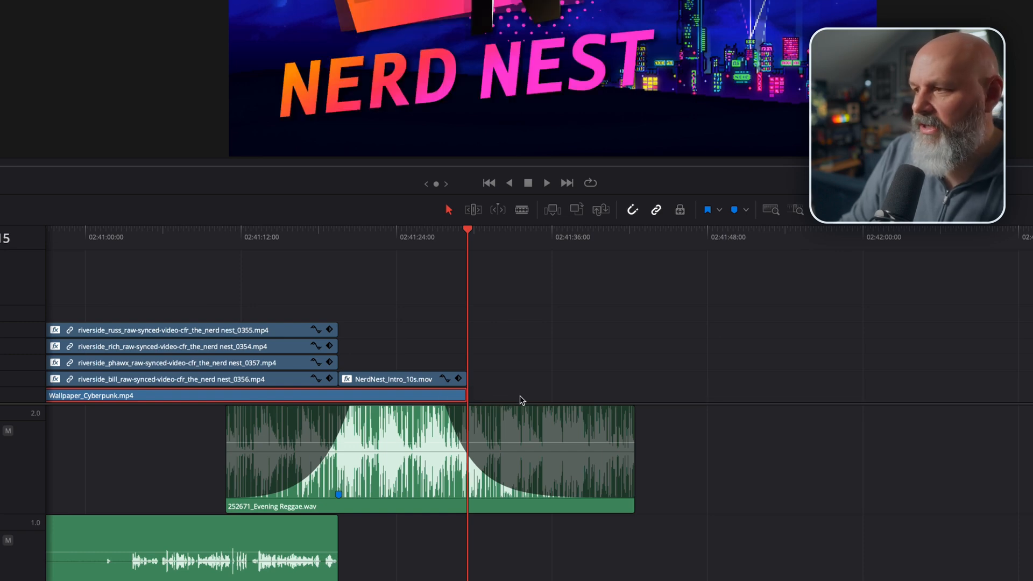
pyautogui.click(487, 437)
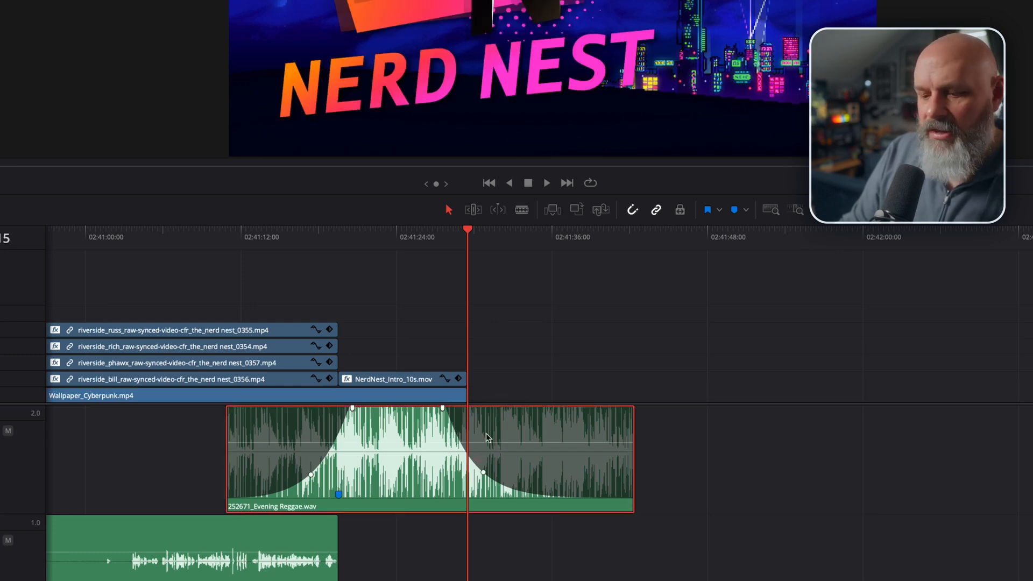
pyautogui.hotkey('shift', ']')
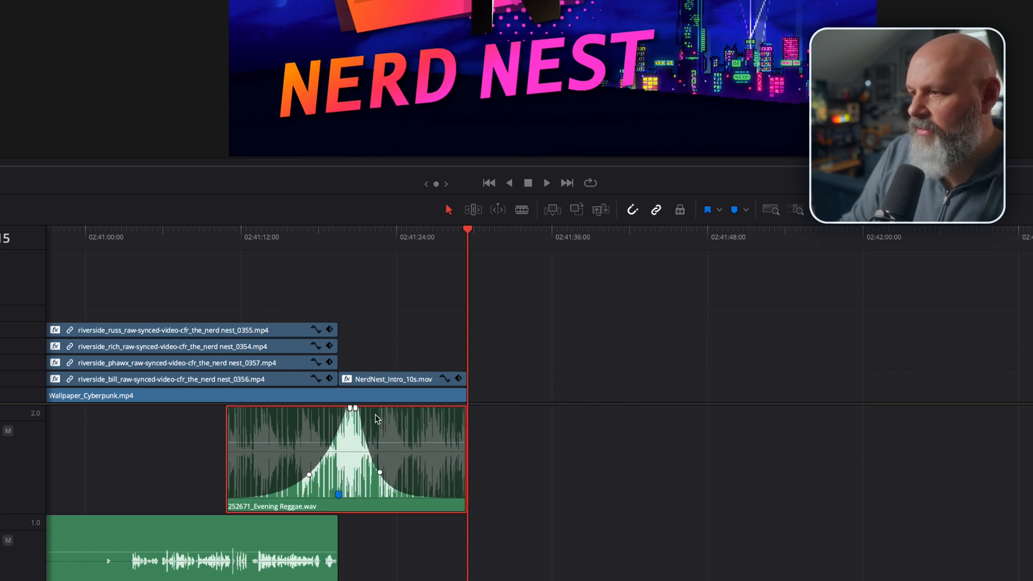
# - Shorten the closing music's fade-out to about 01:23, bow its curve upward, and play back the ending
pyautogui.moveTo(355, 408); pyautogui.dragTo(442, 410)
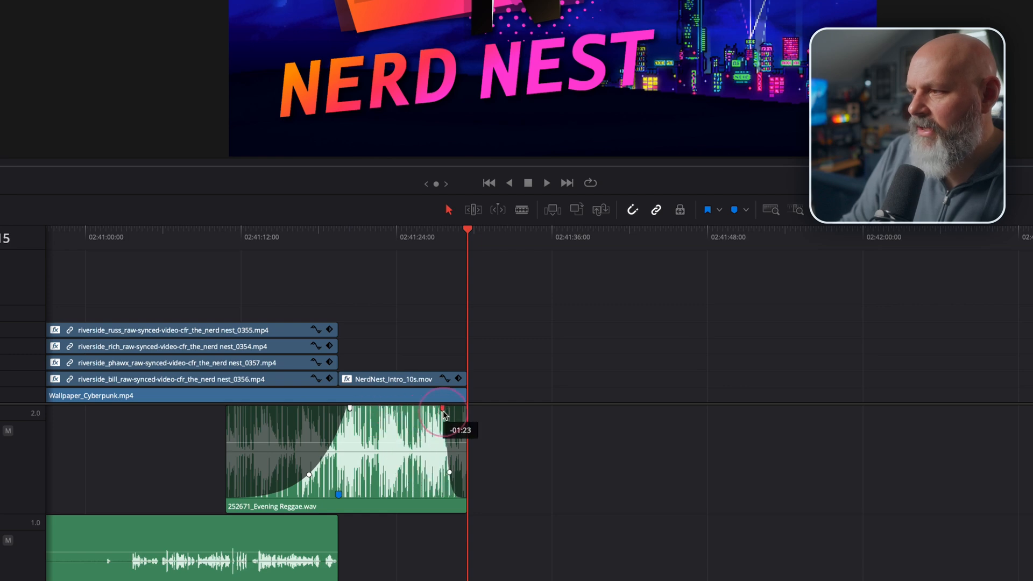
pyautogui.moveTo(450, 473); pyautogui.dragTo(457, 420)
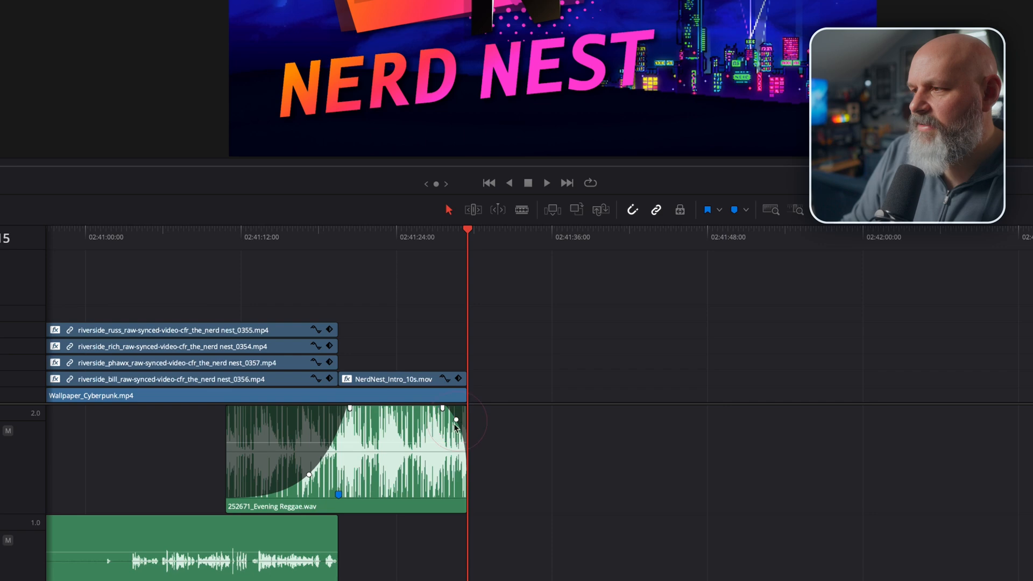
pyautogui.click(431, 238)
pyautogui.press('space')
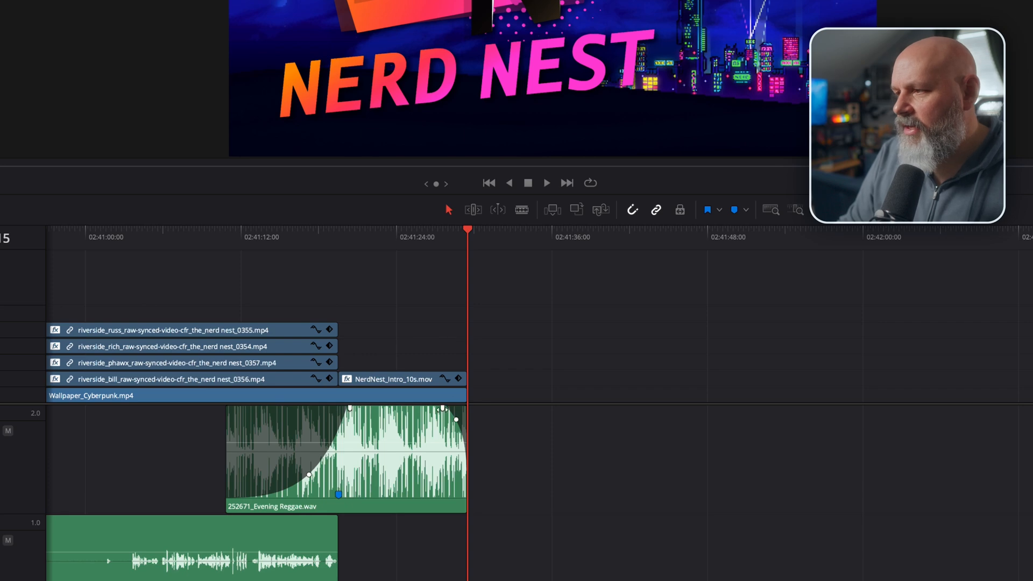
pyautogui.moveTo(464, 408); pyautogui.dragTo(436, 409)
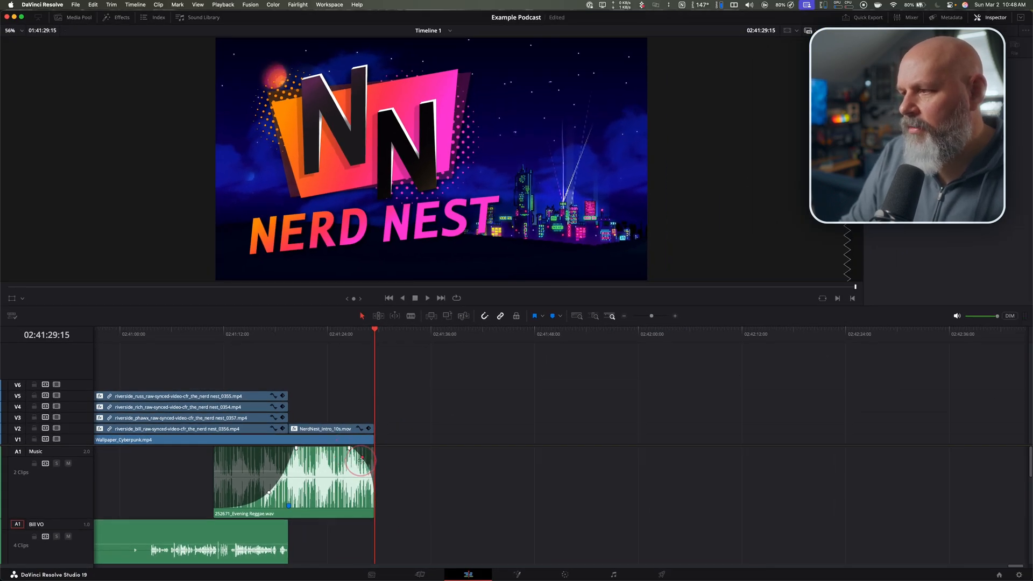
pyautogui.click(360, 464)
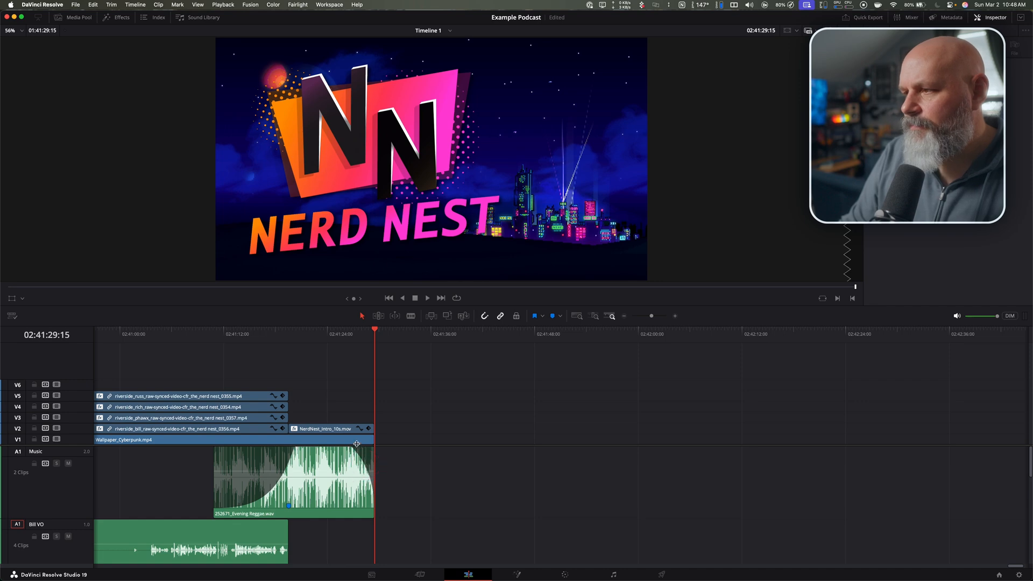
pyautogui.click(355, 352)
pyautogui.press('space')
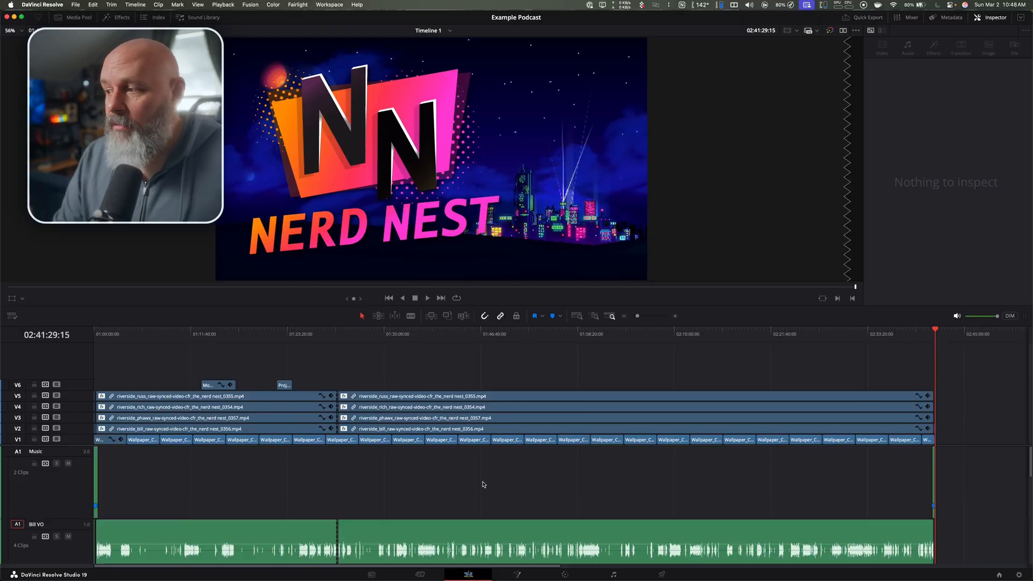
# - Switch to the Fairlight page and widen the mixer until all six audio tracks fit
pyautogui.click(615, 574)
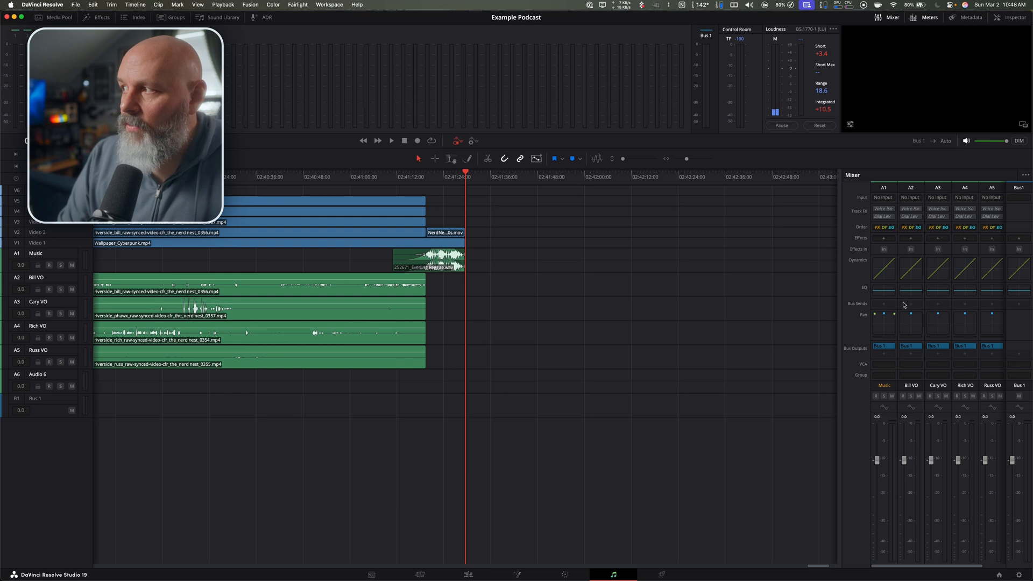
pyautogui.click(842, 362)
pyautogui.moveTo(842, 362); pyautogui.dragTo(687, 366)
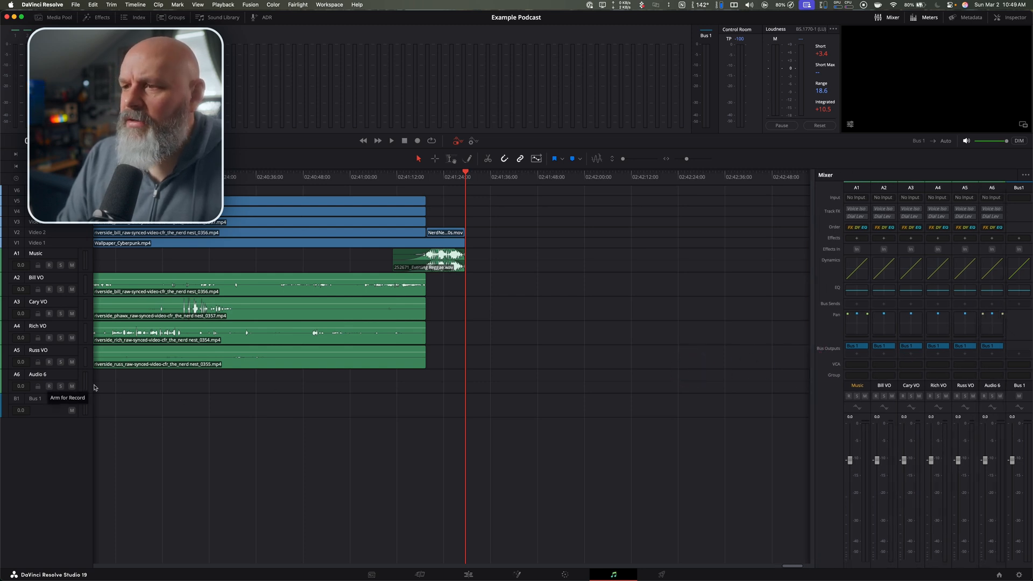
# - Examine the lone clip on track Audio 6 against the whole timeline, checking its picture, sound and available clip commands
pyautogui.hotkey('shift', 'z')
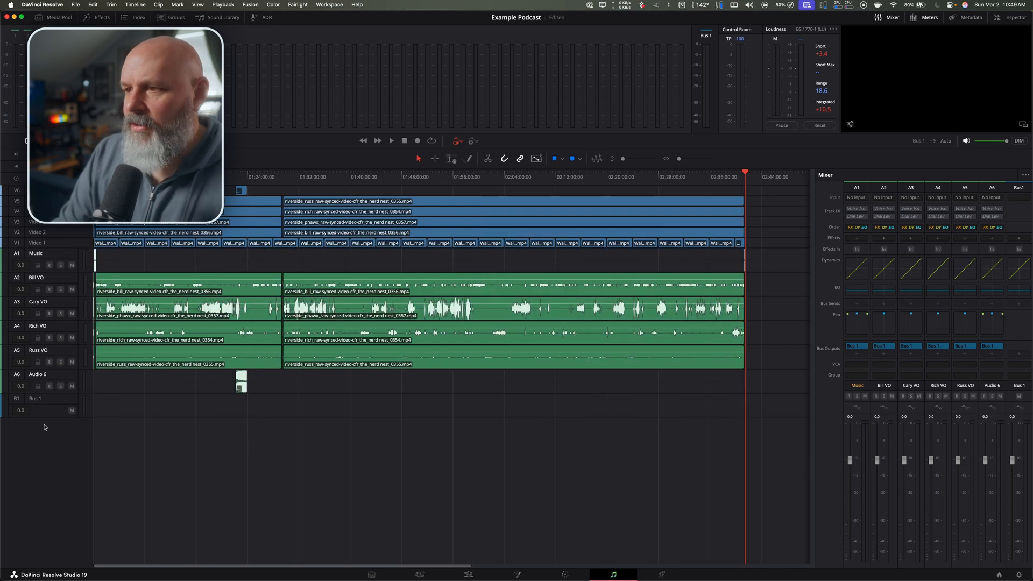
pyautogui.click(242, 379)
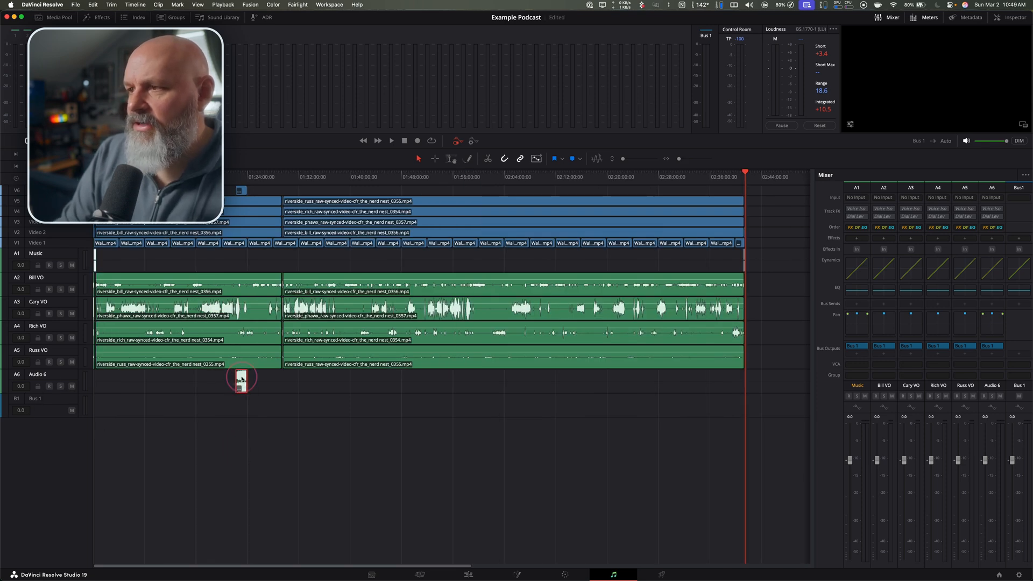
pyautogui.click(247, 177)
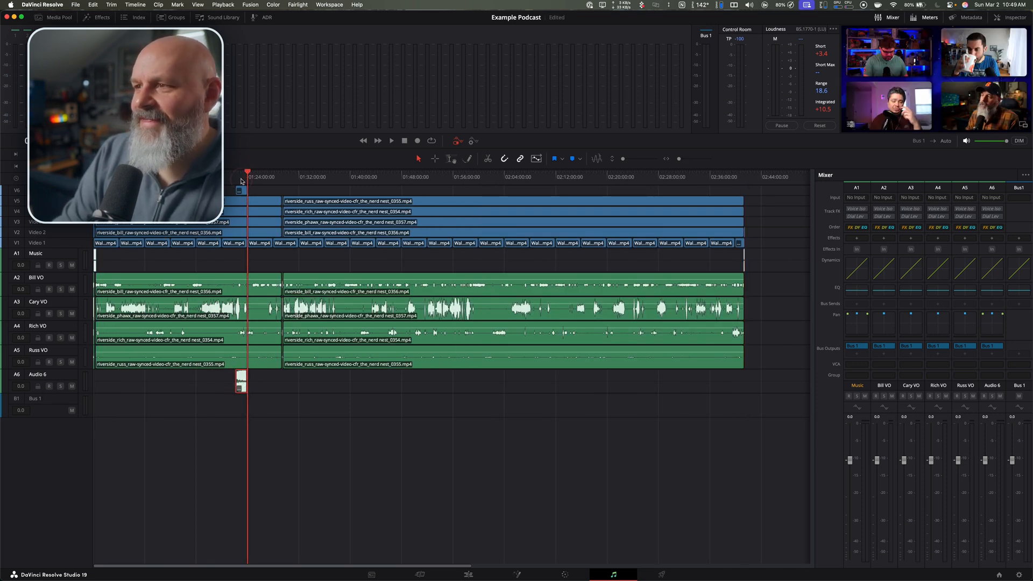
pyautogui.click(241, 178)
pyautogui.press('space')
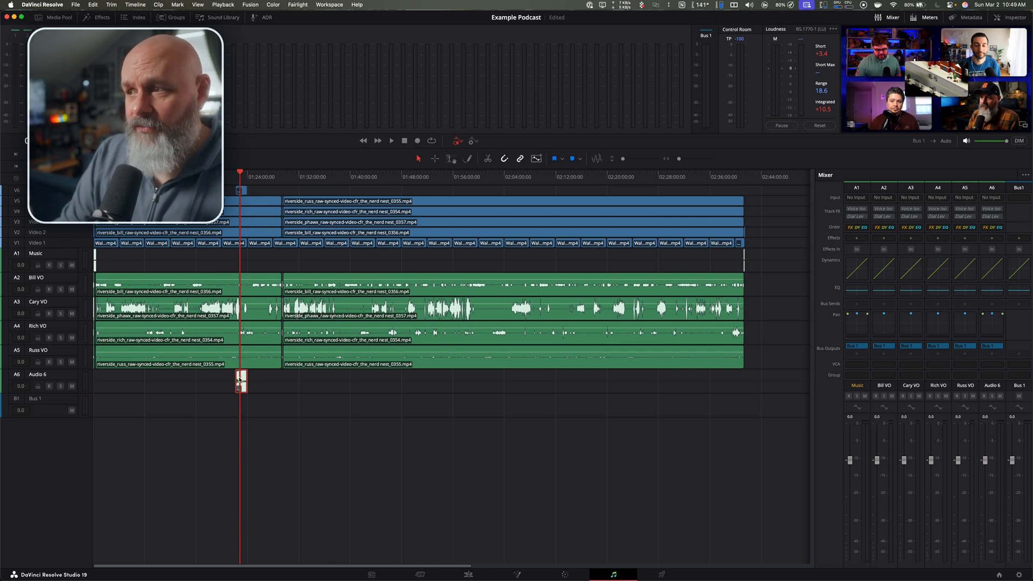
pyautogui.rightClick(238, 379)
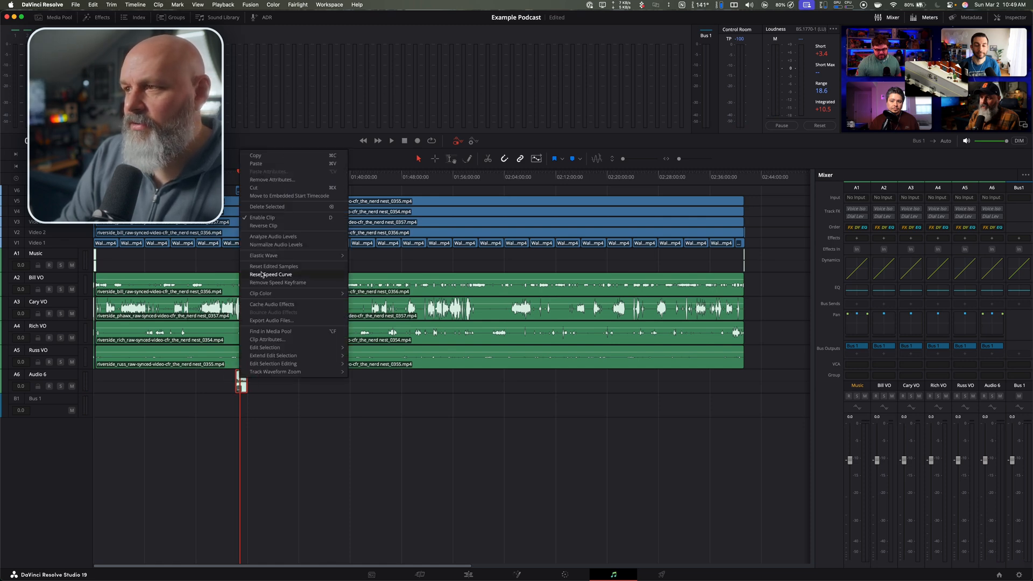
pyautogui.click(223, 407)
# - On the Edit page, unlink the ProjectZomboid.mp4 clip's audio from its video and delete only the audio on Audio 6
pyautogui.click(468, 574)
pyautogui.press('super+equal')
pyautogui.press('super+equal')
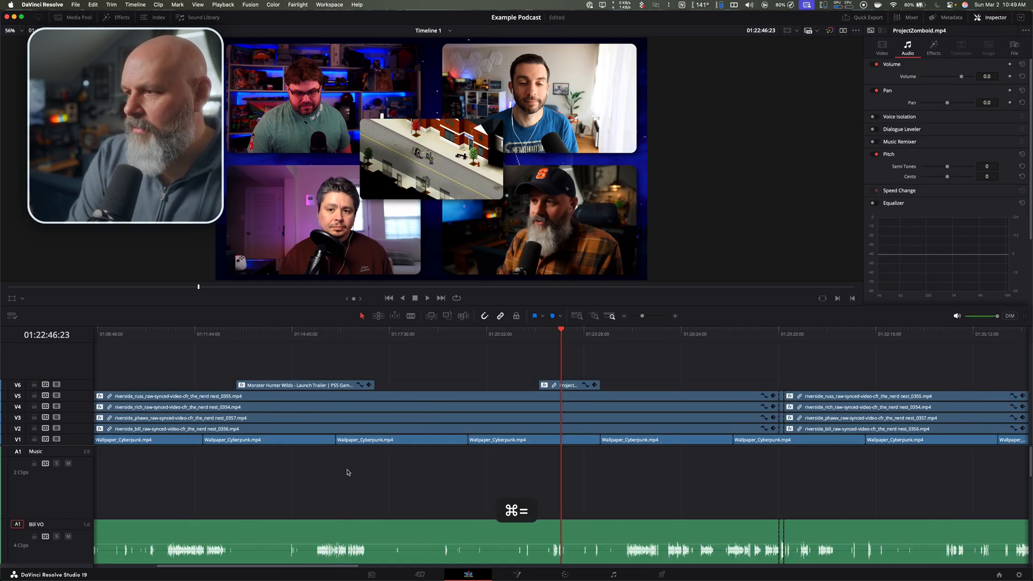
pyautogui.scroll(-5, 556, 460)
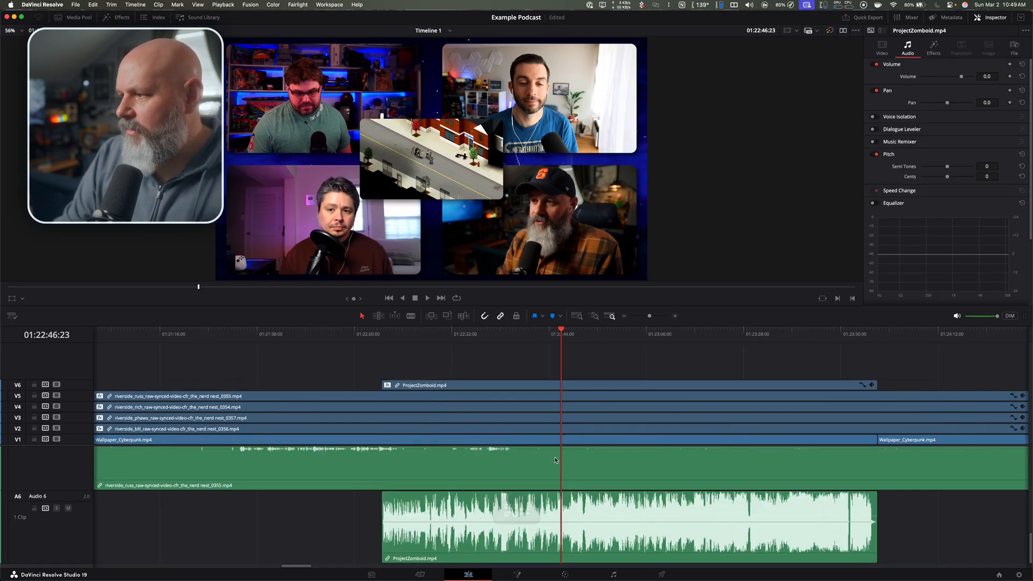
pyautogui.click(554, 524)
pyautogui.rightClick(445, 551)
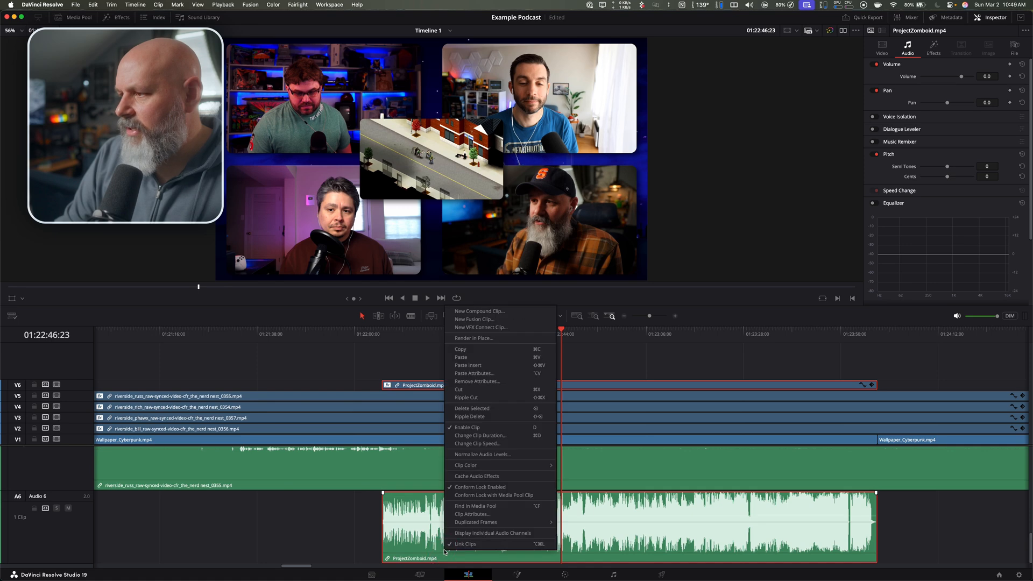
pyautogui.click(461, 543)
pyautogui.click(376, 544)
pyautogui.click(410, 534)
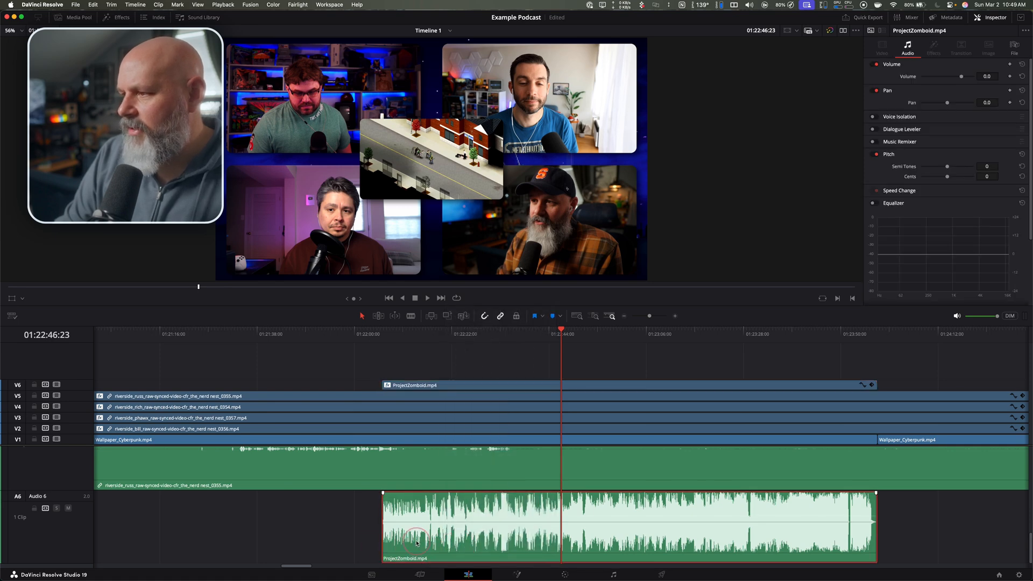
pyautogui.press('Delete')
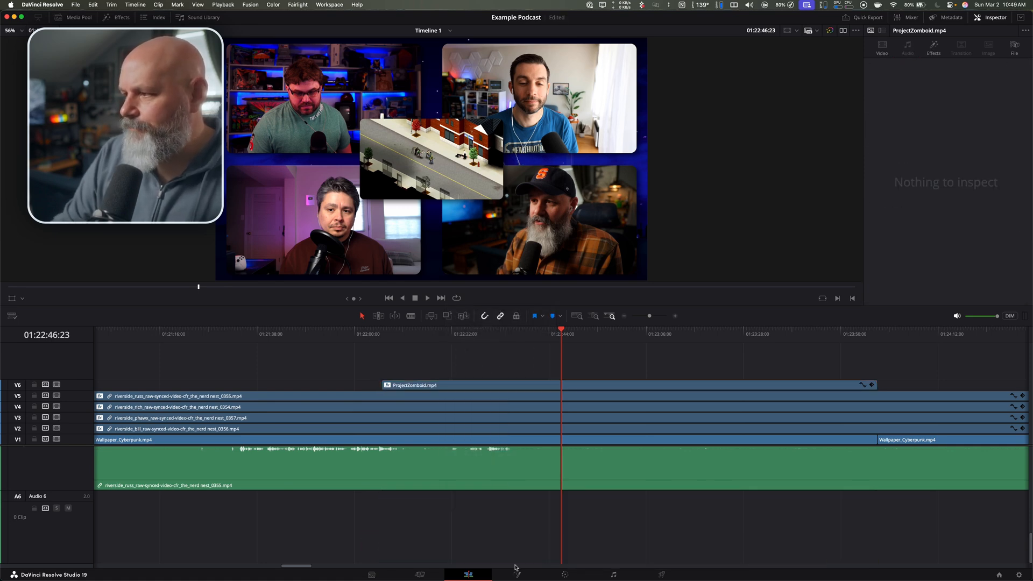
# - Return to the Fairlight page and delete the timeline's empty tracks
pyautogui.click(614, 575)
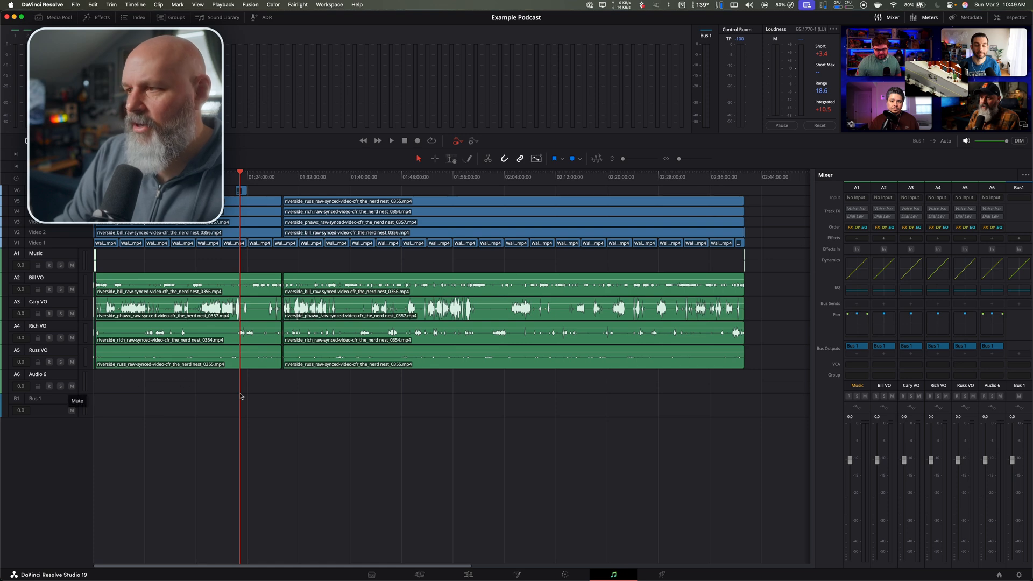
pyautogui.rightClick(53, 450)
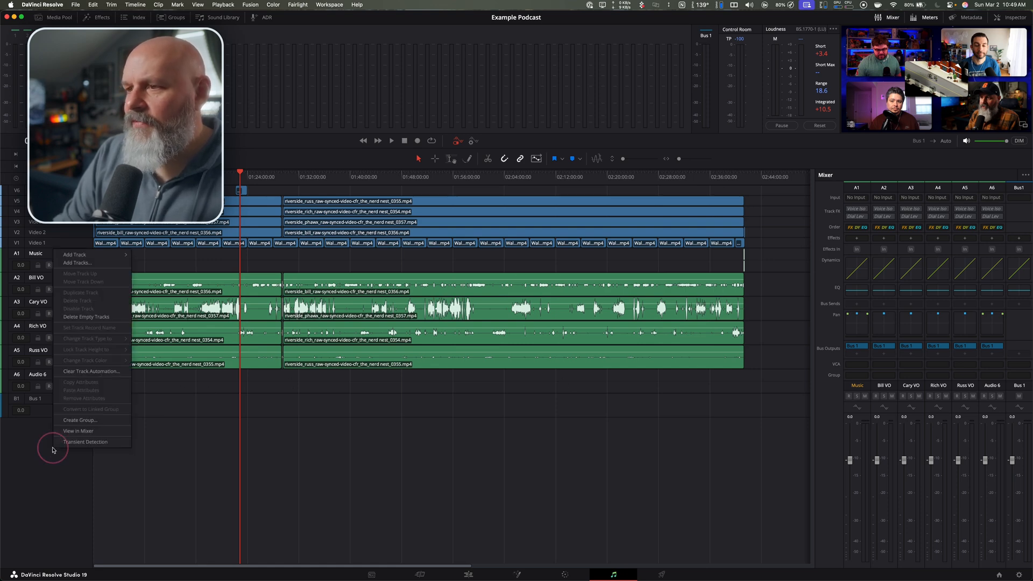
pyautogui.click(90, 317)
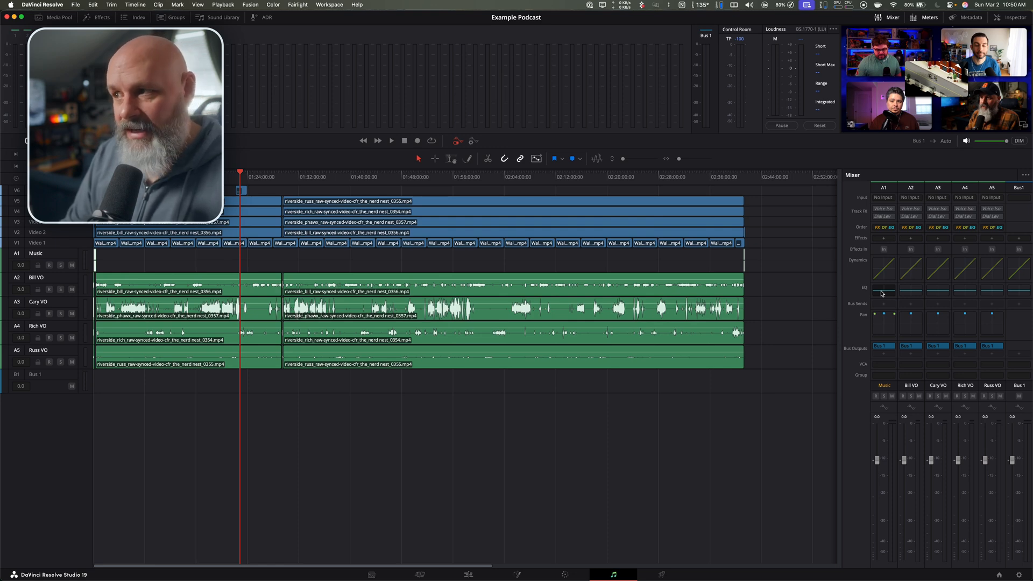
# - Select the first voice track, A2, enable Voice Isolation on the whole track, and open the effect's settings
pyautogui.click(182, 289)
pyautogui.click(296, 291)
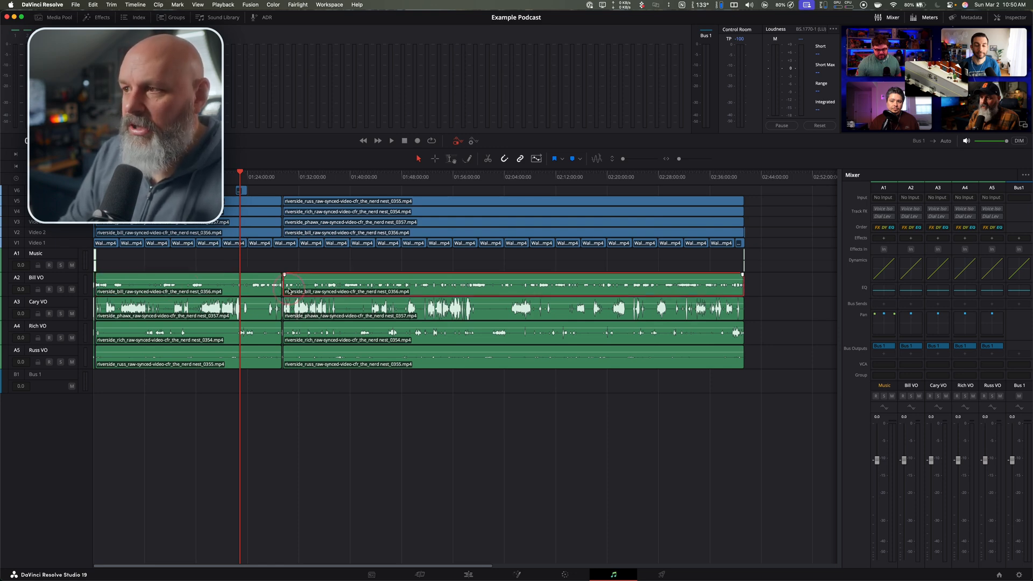
pyautogui.click(8, 285)
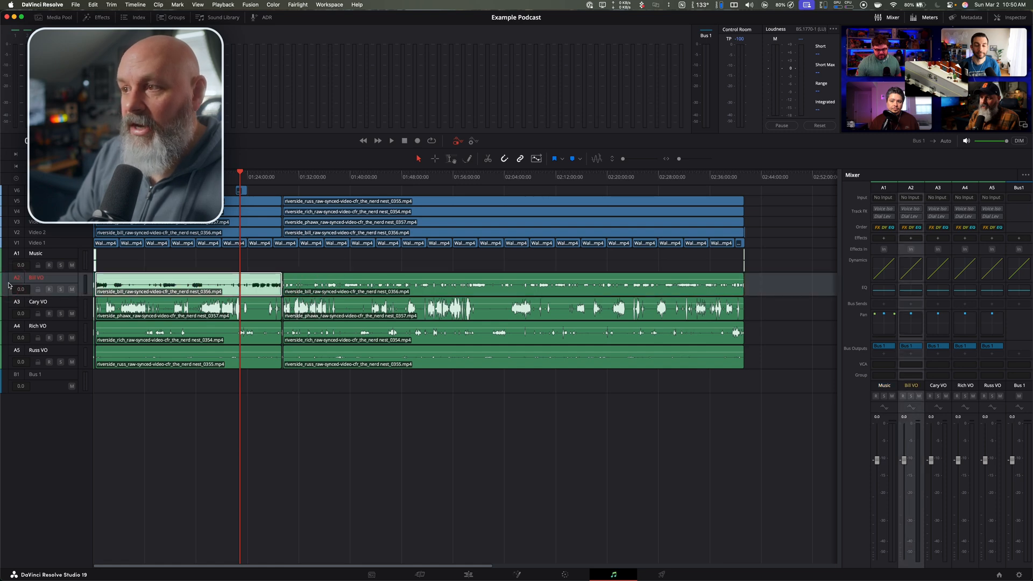
pyautogui.click(226, 486)
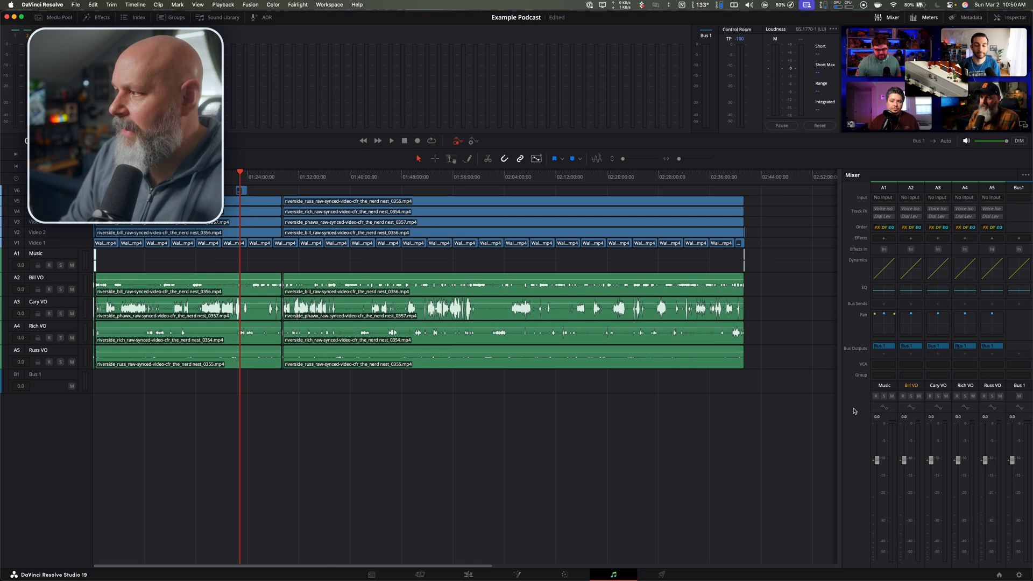
pyautogui.click(903, 389)
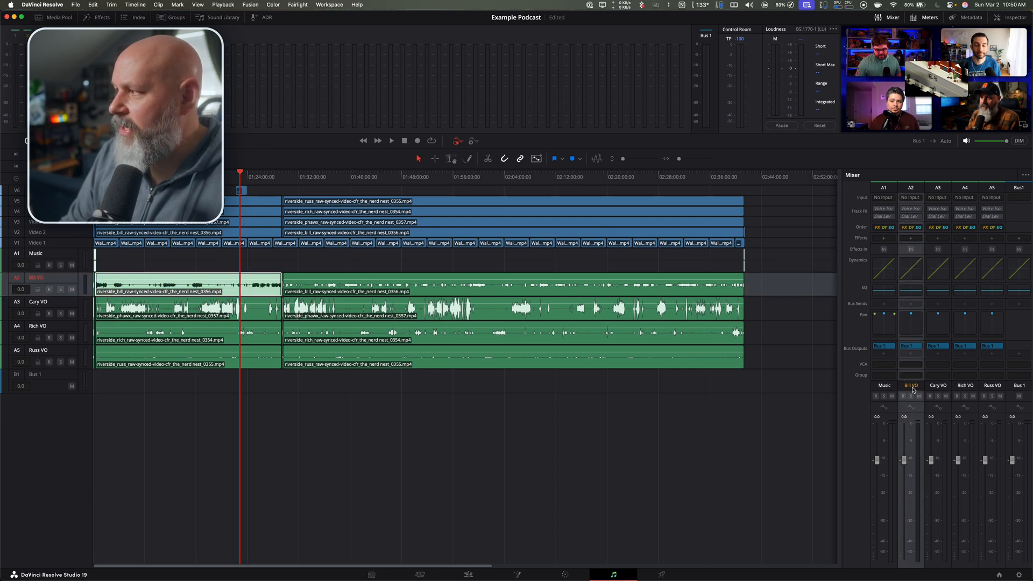
pyautogui.click(906, 210)
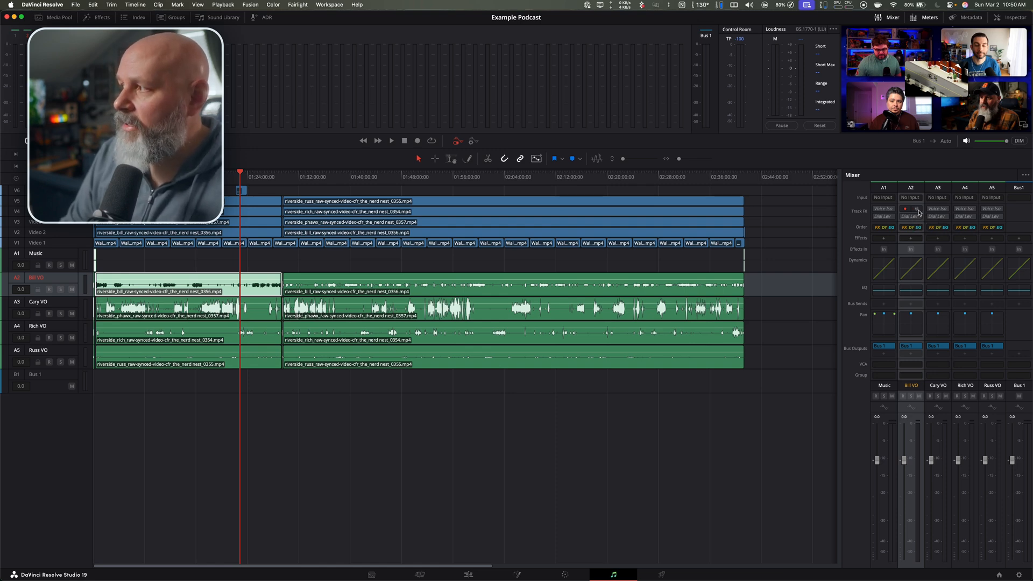
pyautogui.click(918, 210)
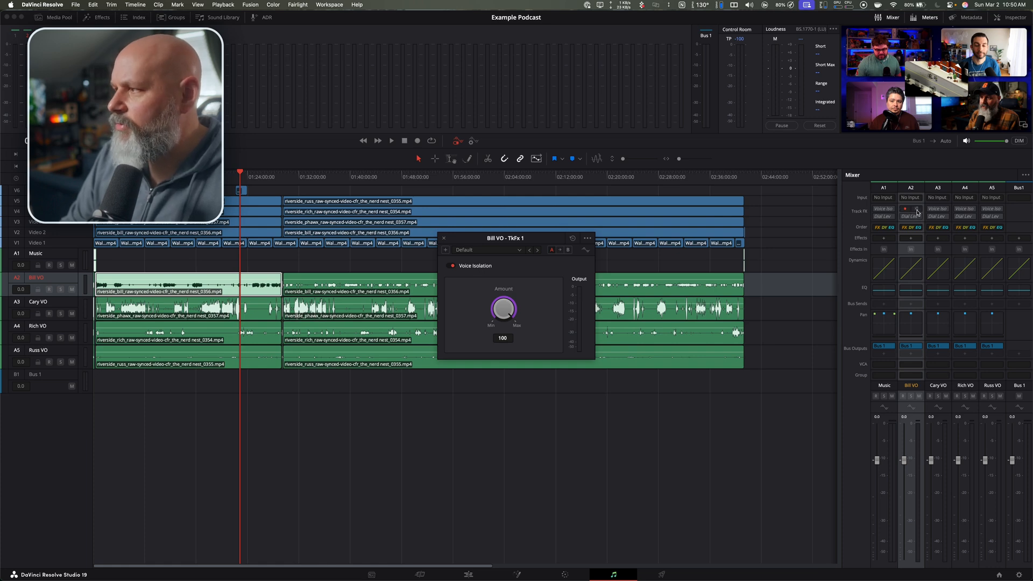
# - Set the Voice Isolation amount on track A2 to 18, save the project, and close the effect's settings
pyautogui.moveTo(509, 313); pyautogui.dragTo(388, 321)
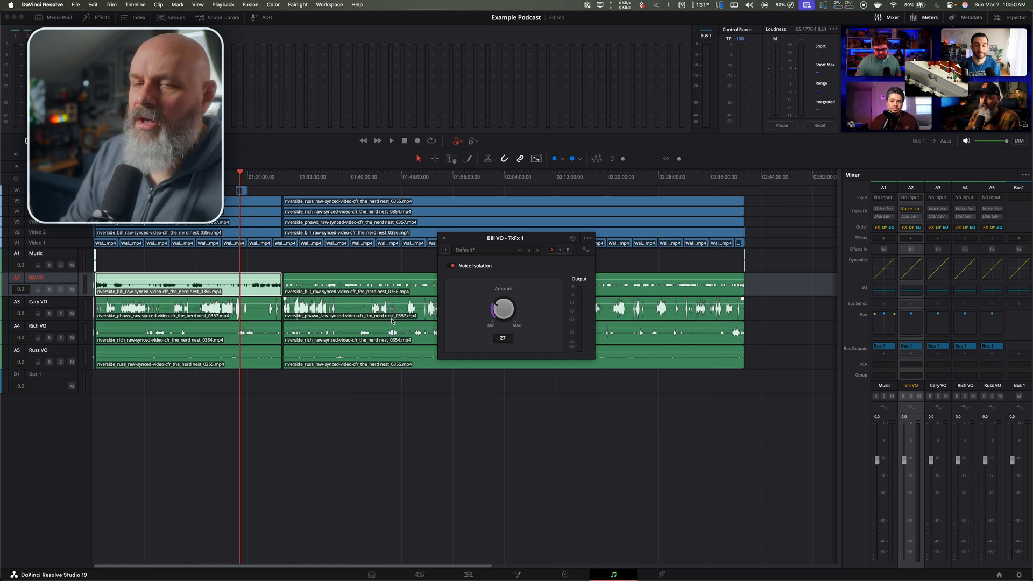
pyautogui.moveTo(506, 311); pyautogui.dragTo(479, 321)
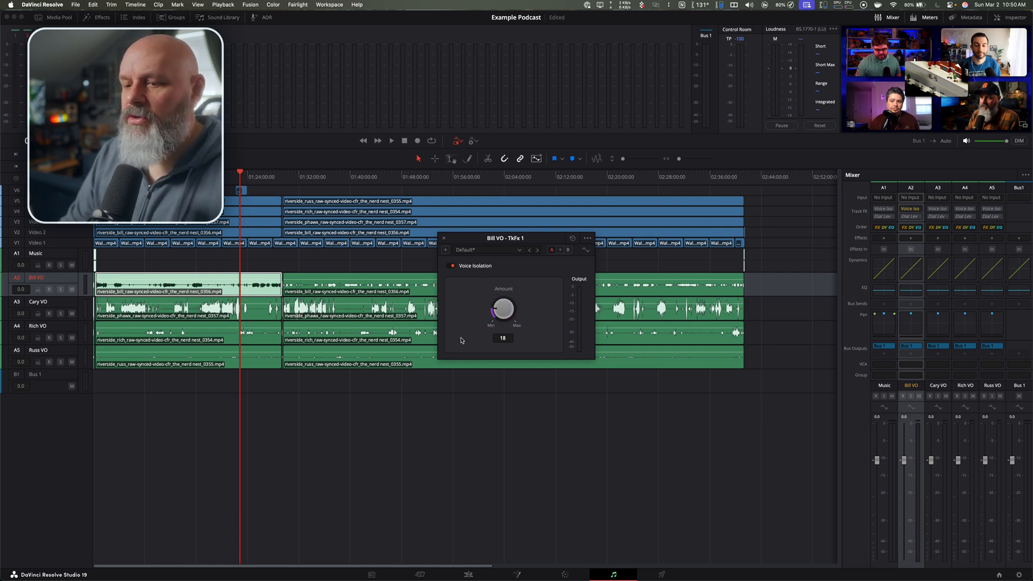
pyautogui.press('super+s')
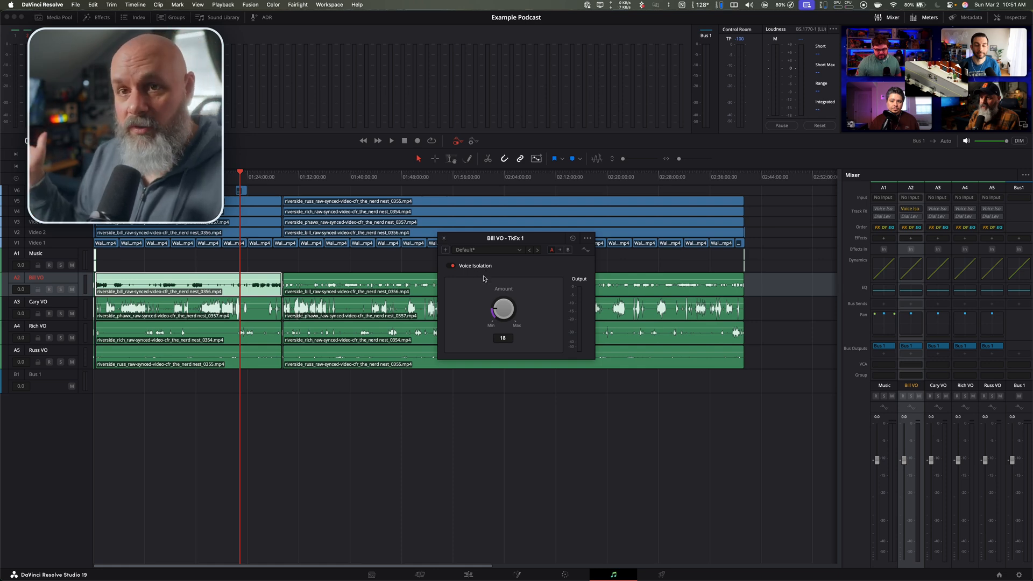
pyautogui.click(443, 238)
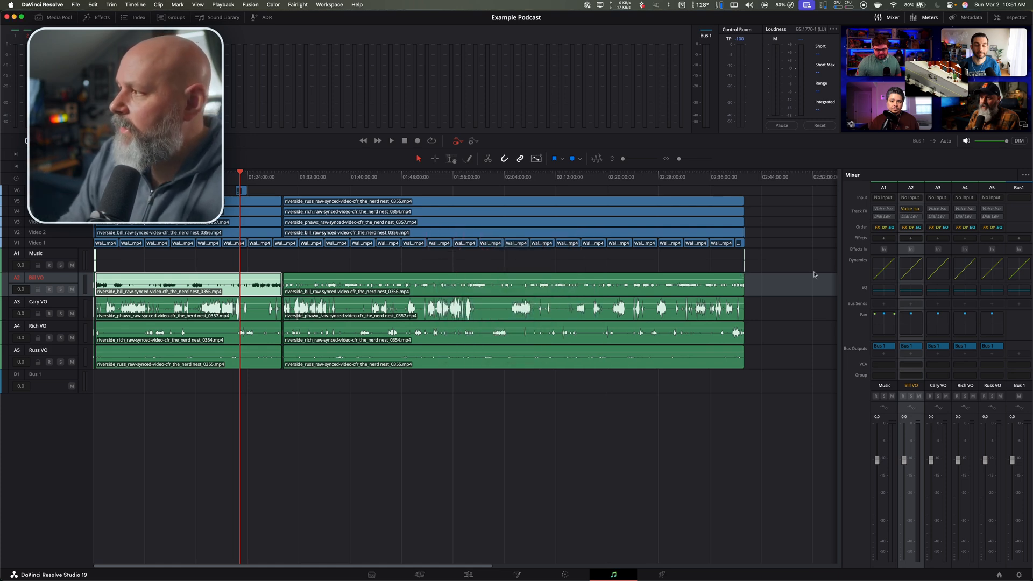
# - Enable the Dialogue Leveler on track A2, open its settings, and load the My Default preset
pyautogui.click(920, 220)
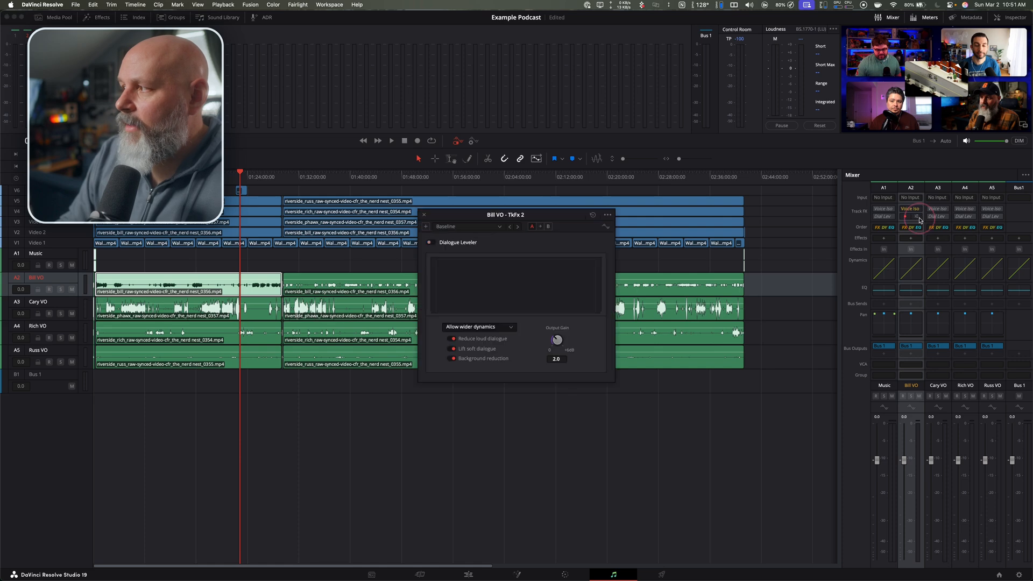
pyautogui.moveTo(460, 215); pyautogui.dragTo(342, 198)
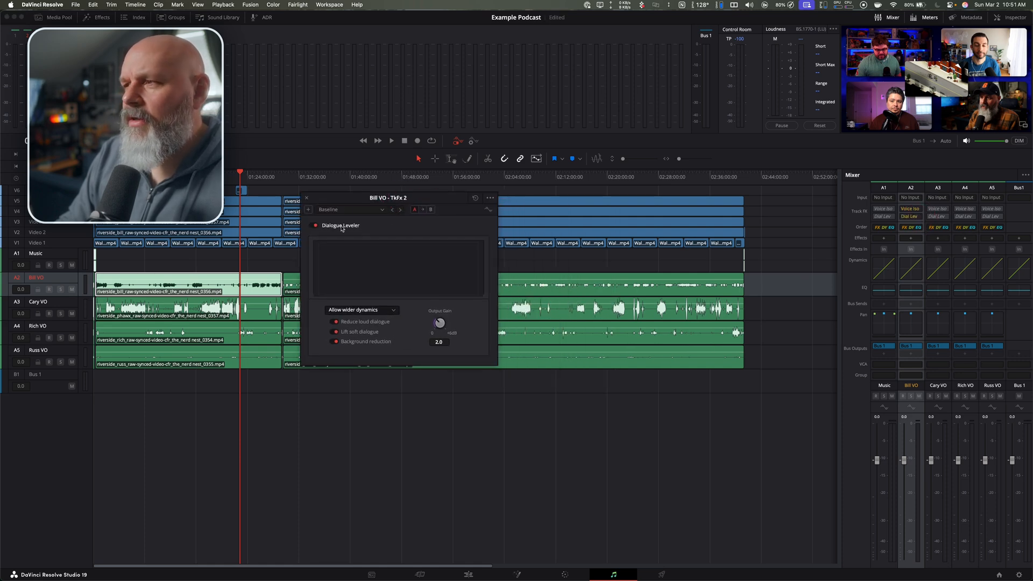
pyautogui.click(347, 209)
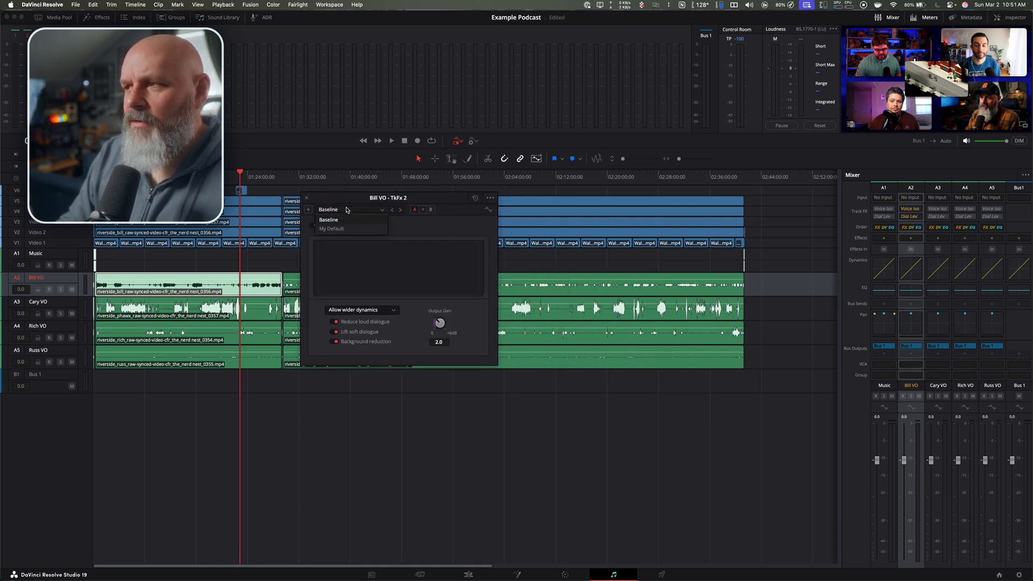
pyautogui.click(357, 198)
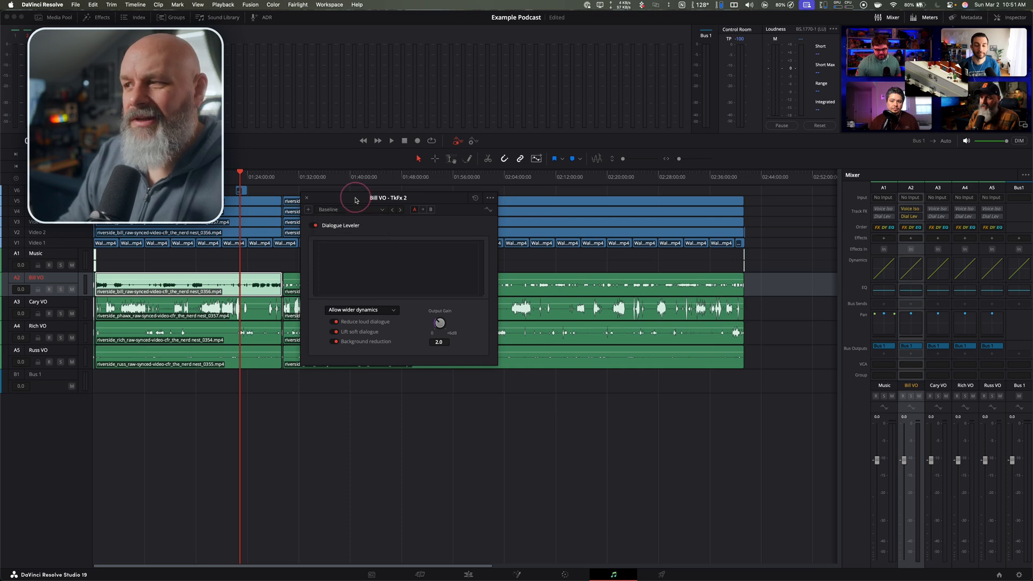
pyautogui.click(352, 212)
pyautogui.click(345, 229)
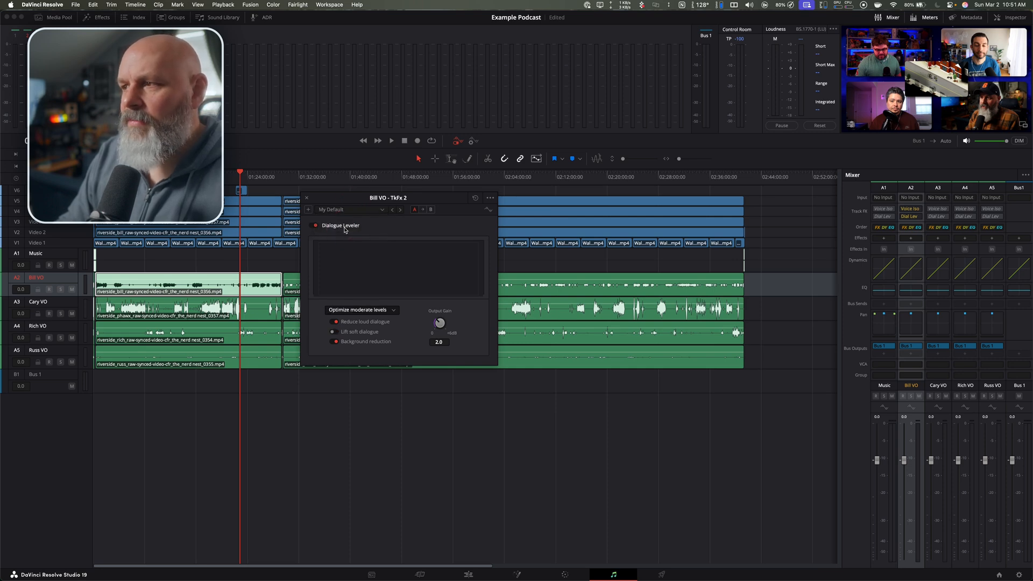
# - Select Optimize moderate levels in the Dialogue Leveler, reapply the My Default preset, and close the settings
pyautogui.click(357, 310)
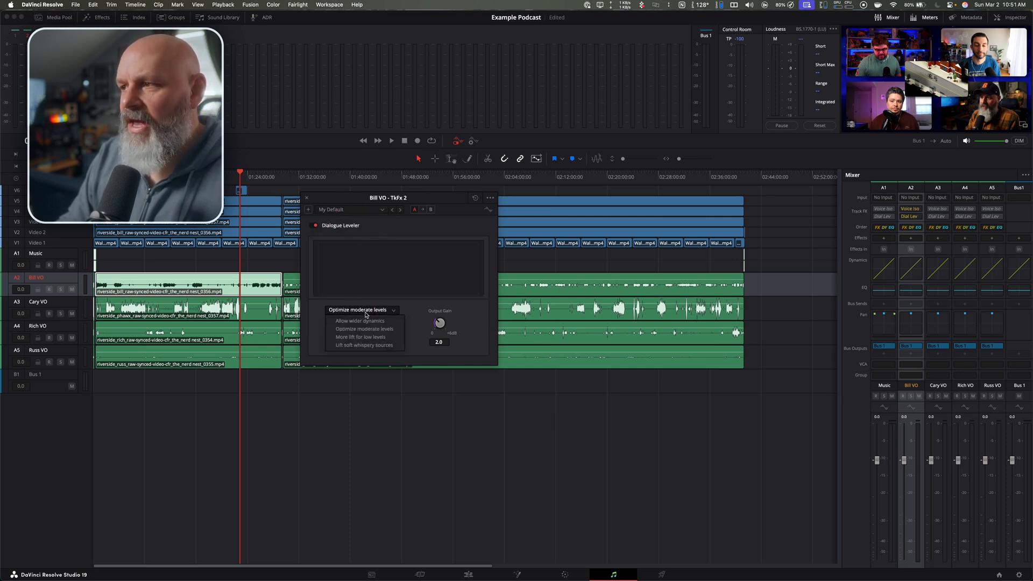
pyautogui.click(371, 329)
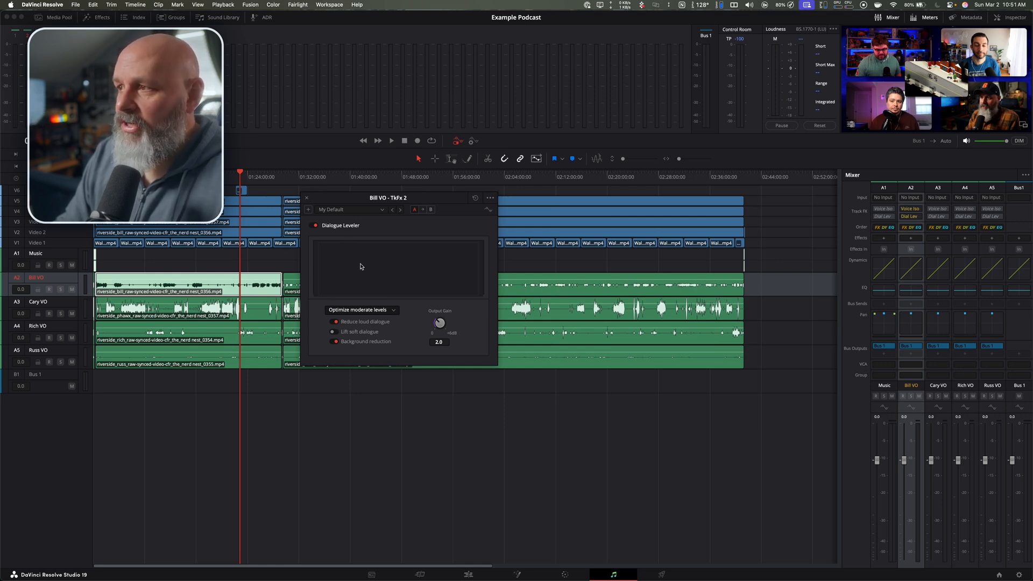
pyautogui.click(365, 210)
pyautogui.click(360, 229)
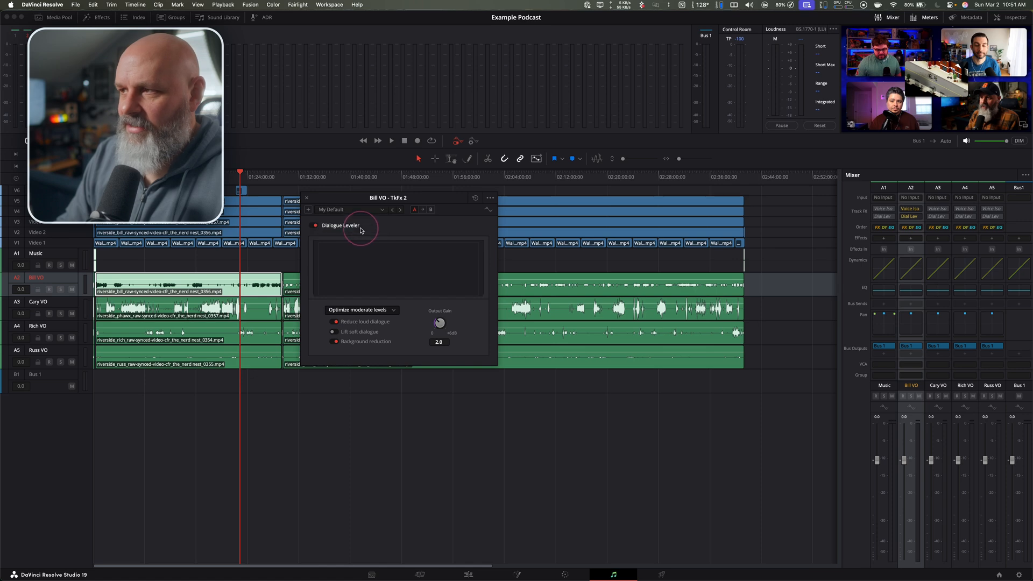
pyautogui.click(306, 196)
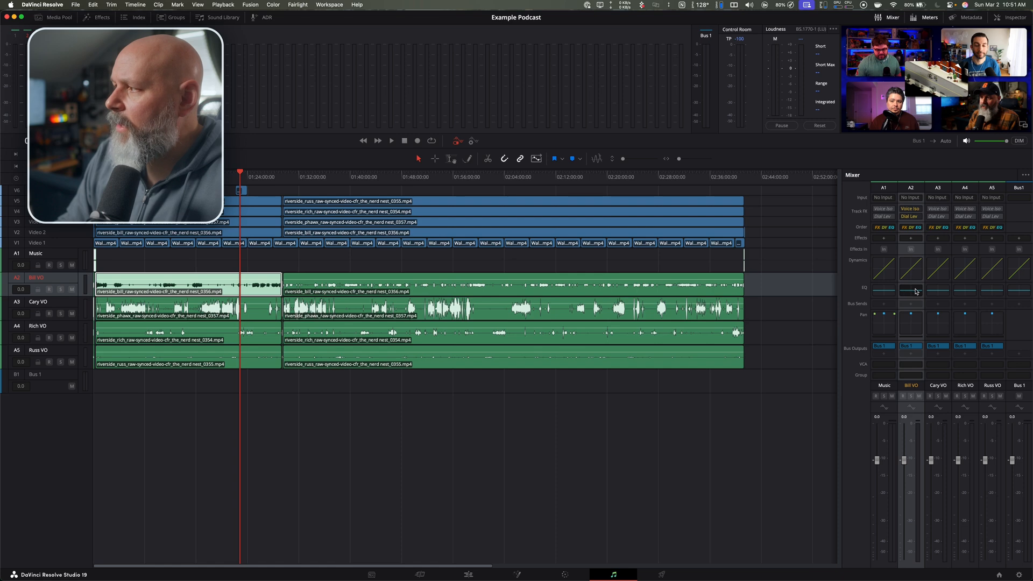
# - Set track A2's processing order to EQ, FX, DY and load the Dialog - Compression preset in its Dynamics
pyautogui.click(911, 228)
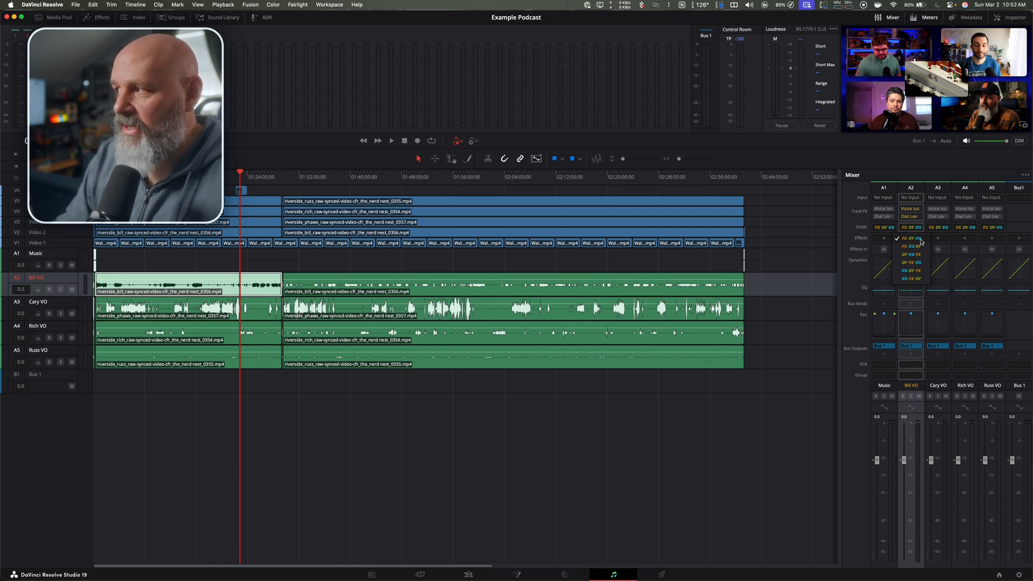
pyautogui.click(913, 279)
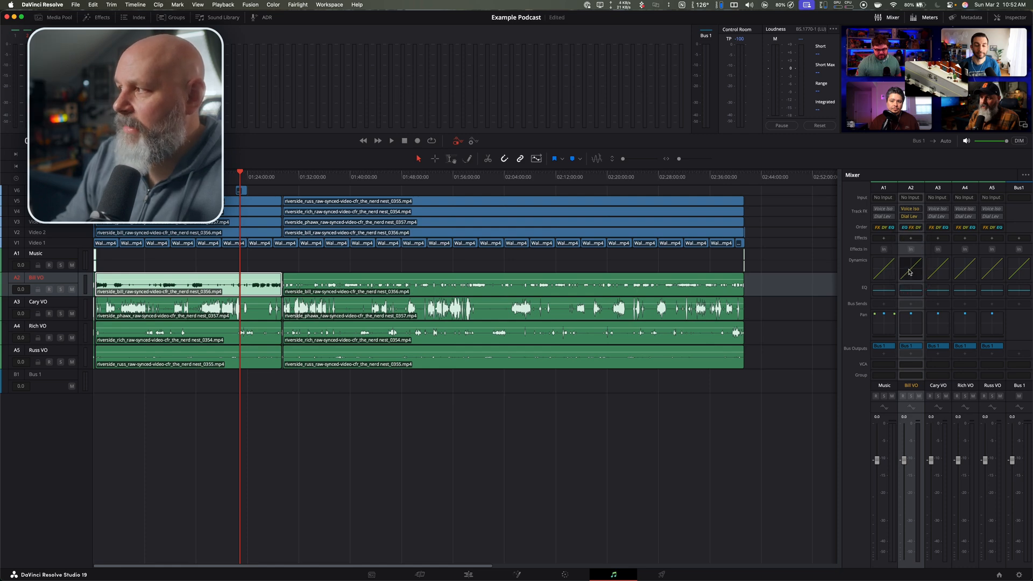
pyautogui.doubleClick(910, 275)
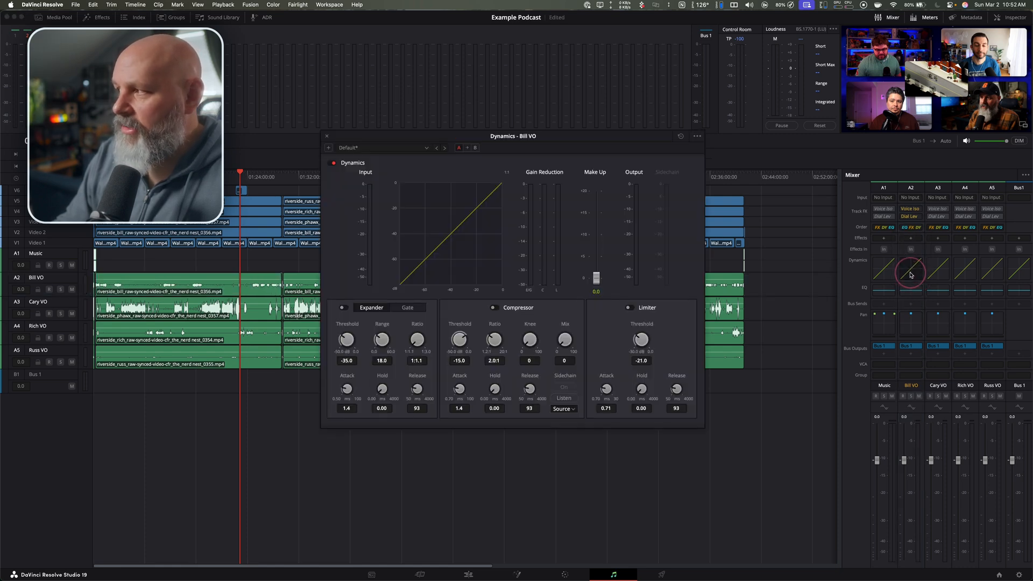
pyautogui.moveTo(471, 139); pyautogui.dragTo(414, 147)
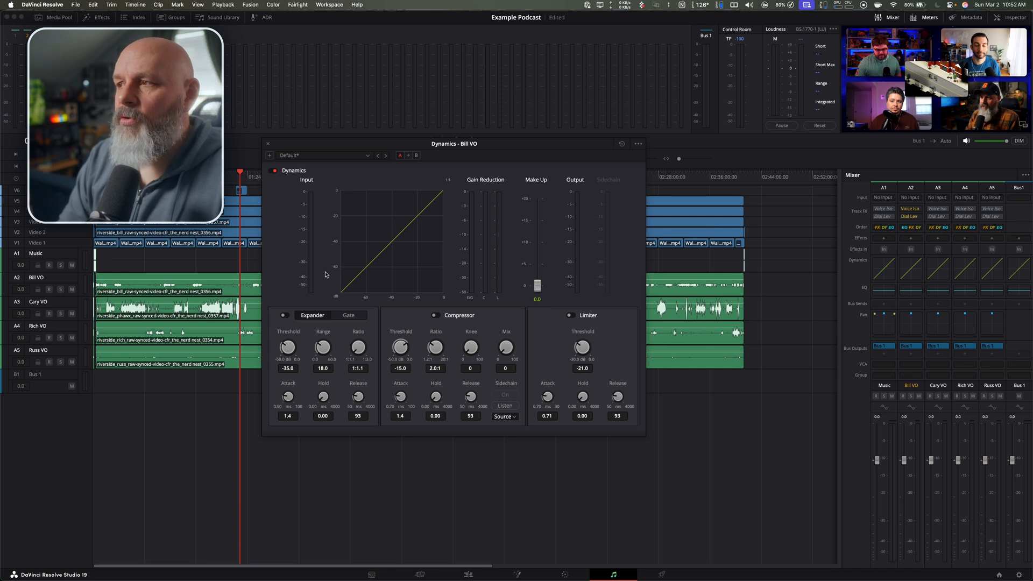
pyautogui.click(328, 160)
pyautogui.click(332, 156)
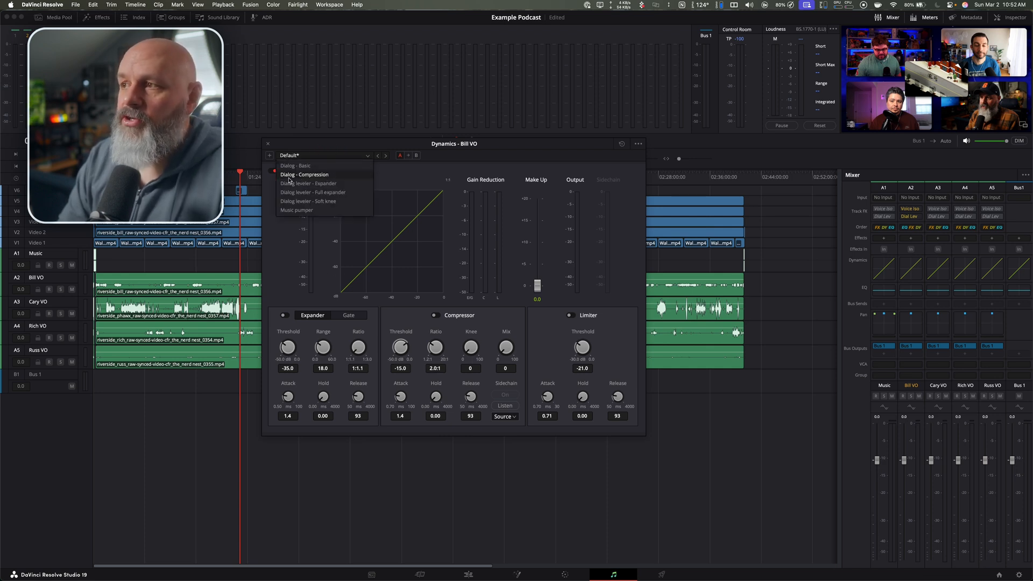
pyautogui.click(318, 157)
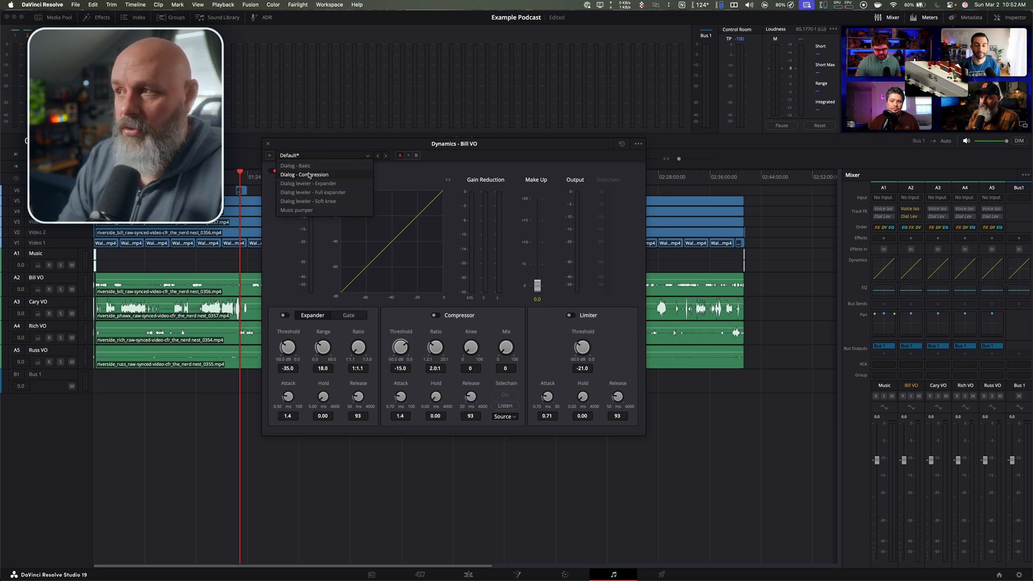
pyautogui.click(309, 175)
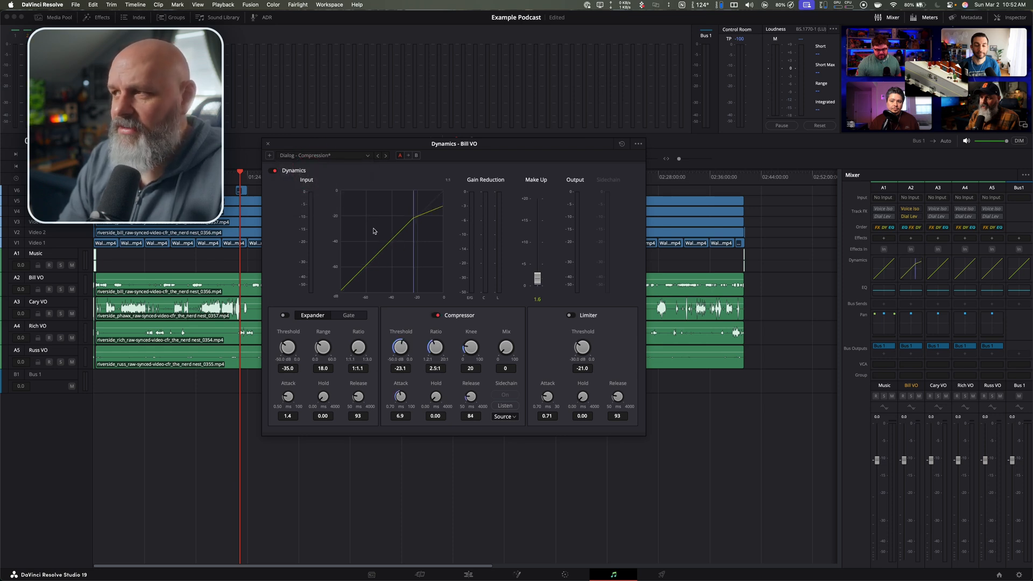
# - Play a passage of speech on track A2 from about 01:24 and raise its Dynamics make-up gain to 10.0
pyautogui.moveTo(447, 144); pyautogui.dragTo(610, 193)
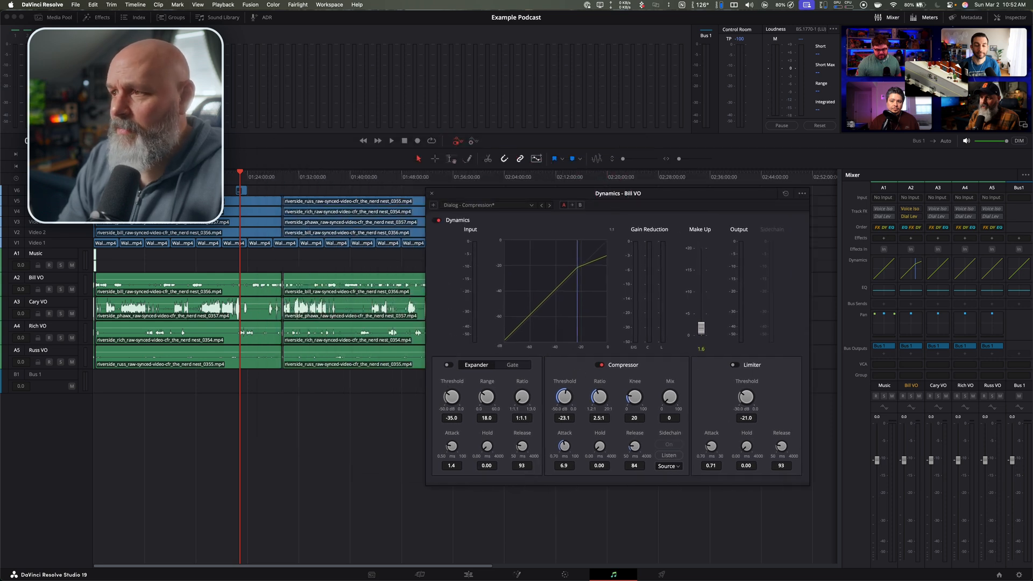
pyautogui.moveTo(262, 171); pyautogui.dragTo(256, 183)
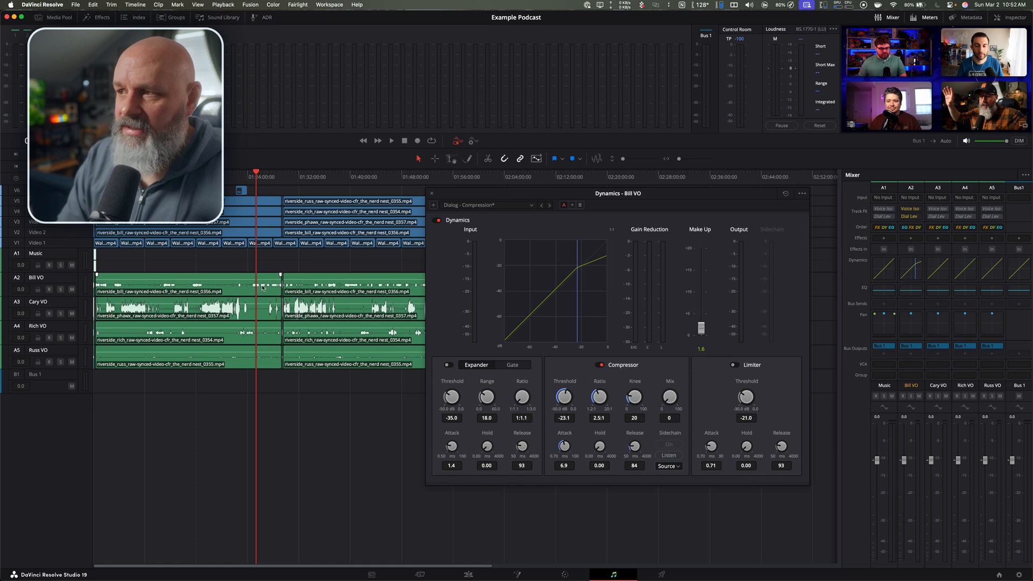
pyautogui.moveTo(258, 174); pyautogui.dragTo(255, 178)
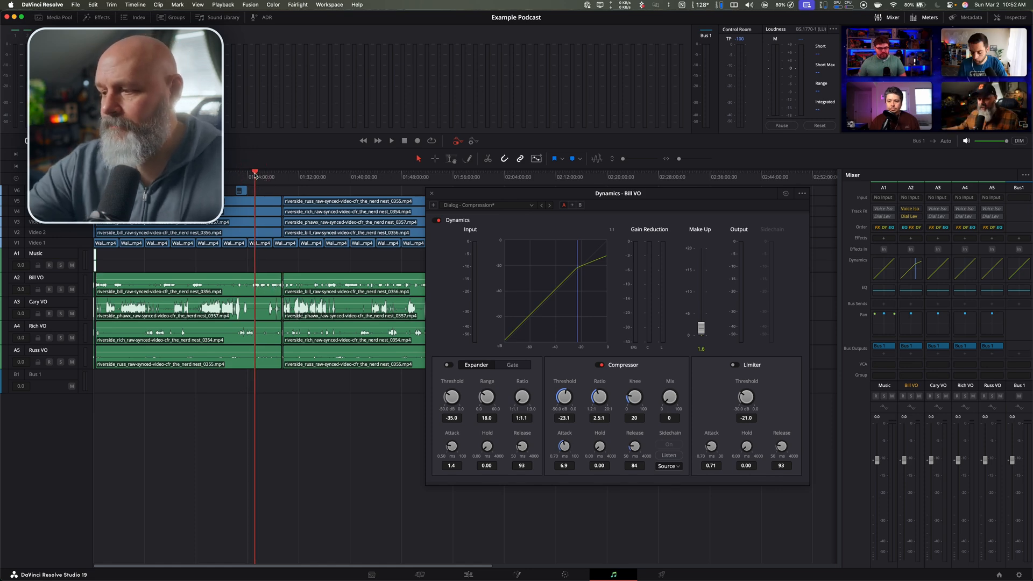
pyautogui.press('space')
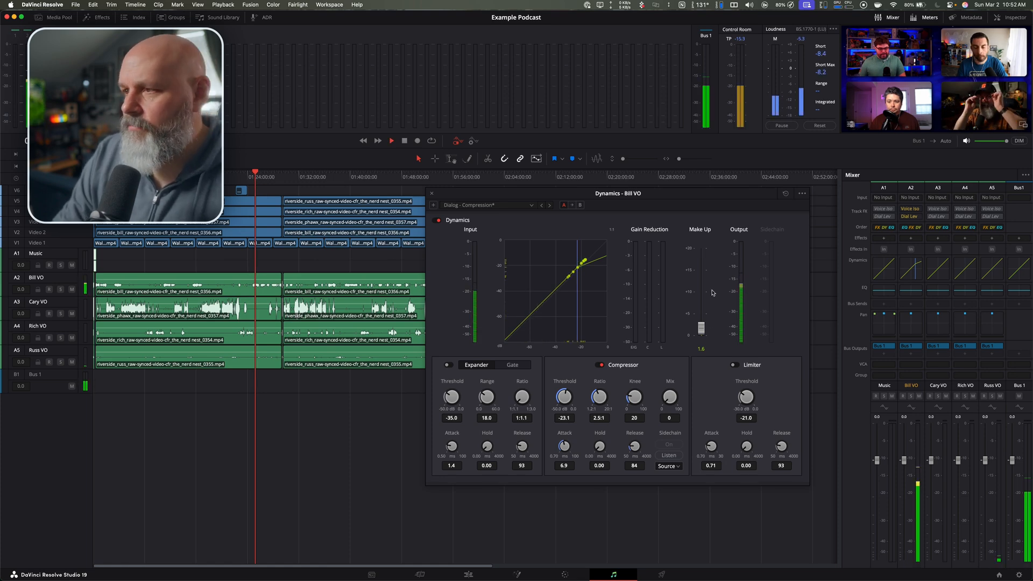
pyautogui.press('space')
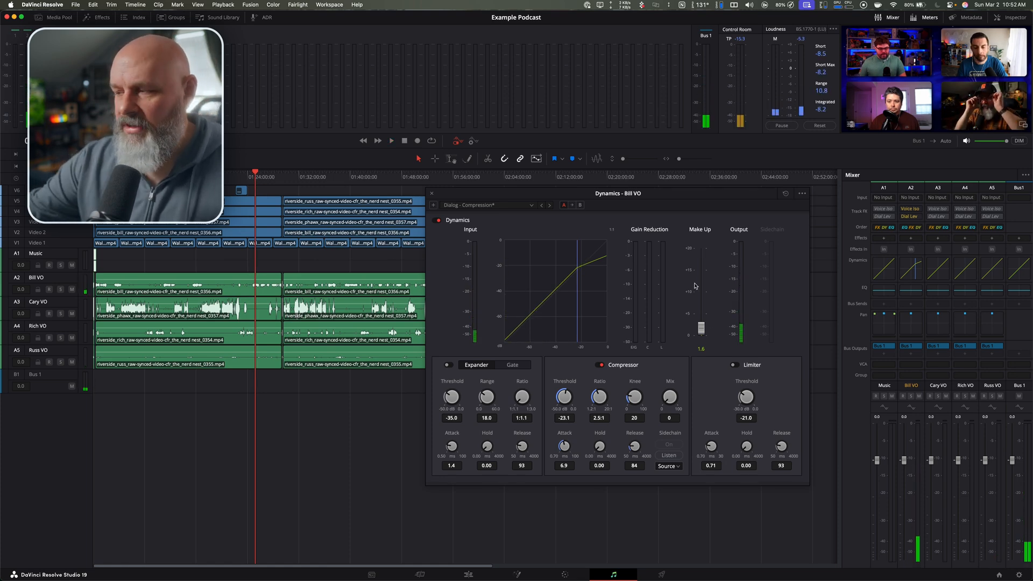
pyautogui.press('space')
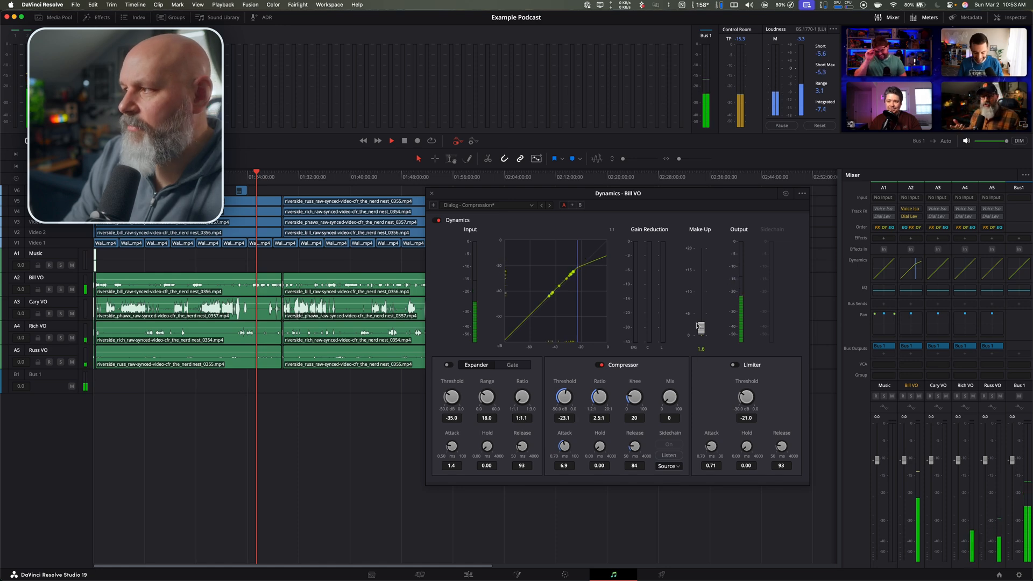
pyautogui.moveTo(701, 327); pyautogui.dragTo(703, 293)
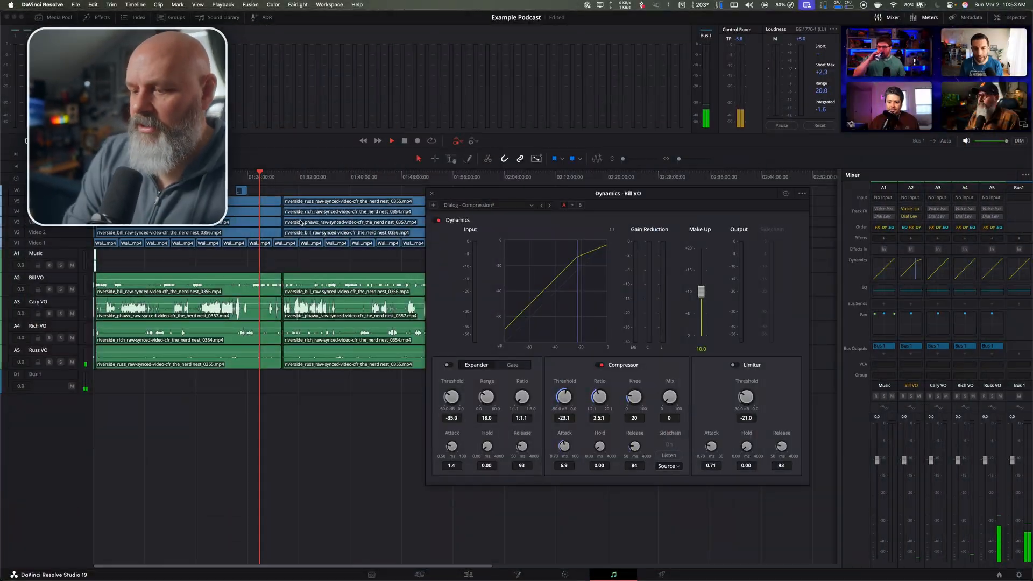
# - Play the passage around 01:16 to compare track A2's level with the other voices, close its Dynamics, and stop playback
pyautogui.press('super+equal')
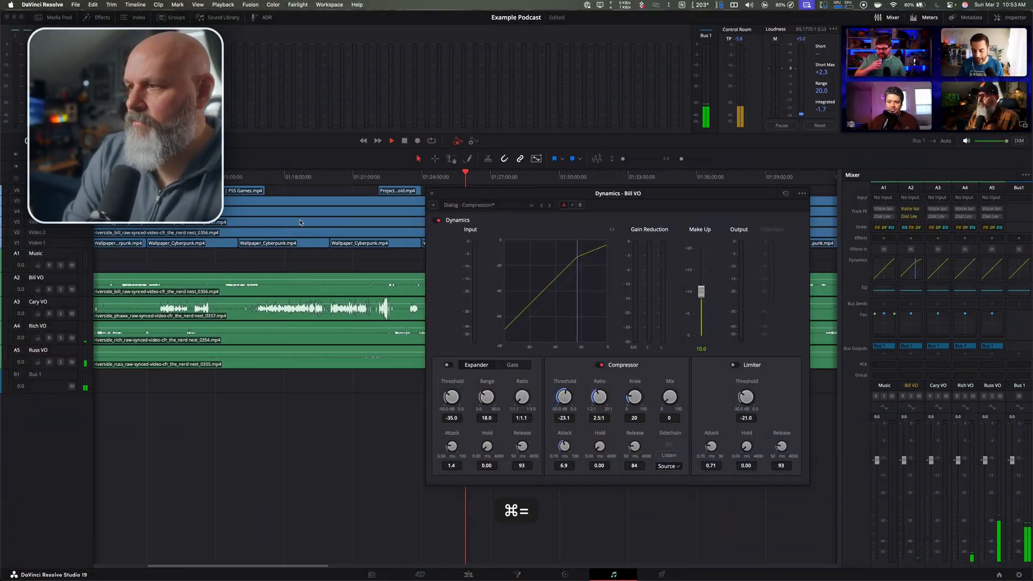
pyautogui.hscroll(-5, 301, 226)
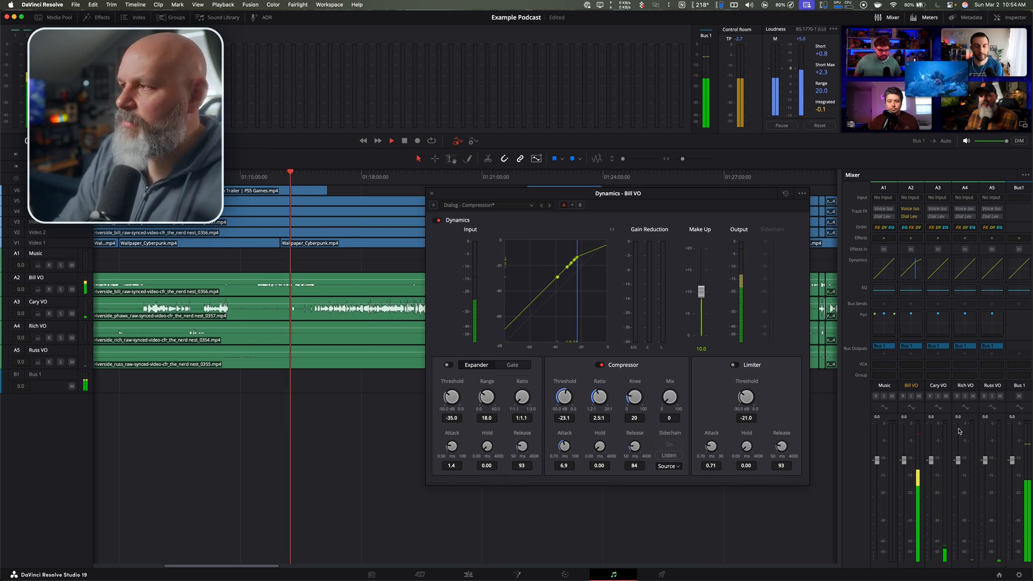
pyautogui.click(432, 194)
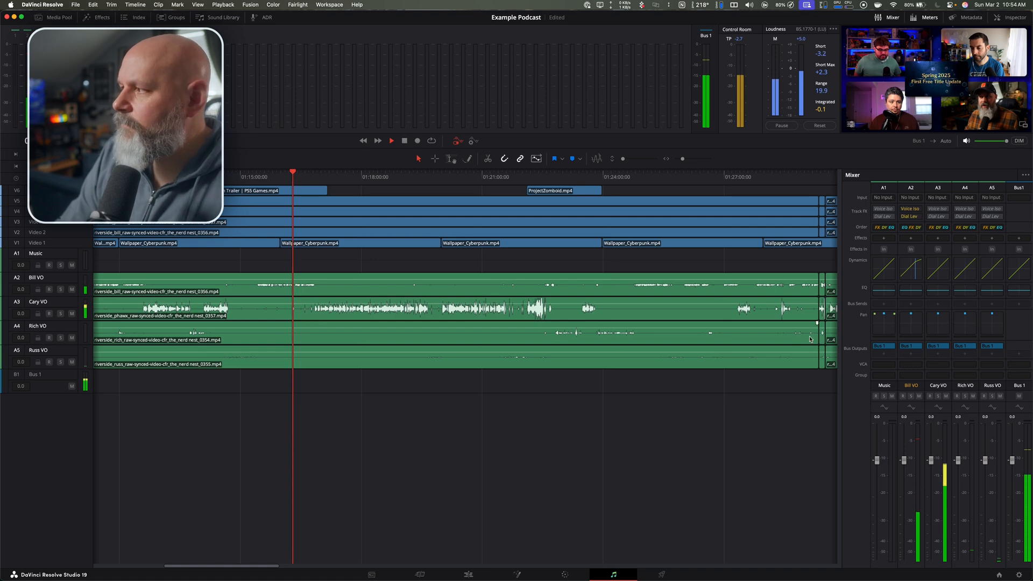
pyautogui.click(295, 179)
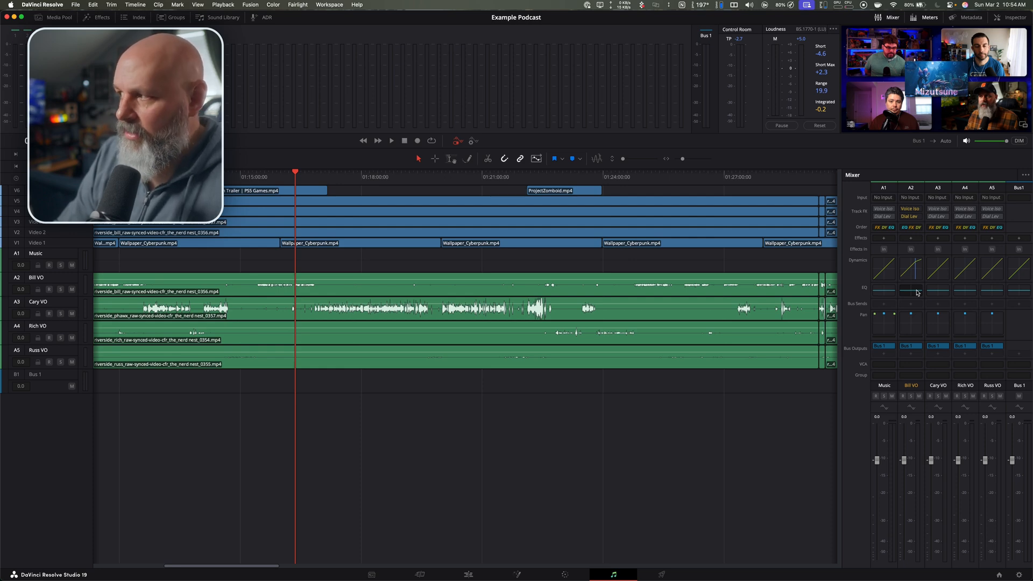
# - Open track A2's equalizer, look over its bands, and close it without making changes
pyautogui.doubleClick(917, 293)
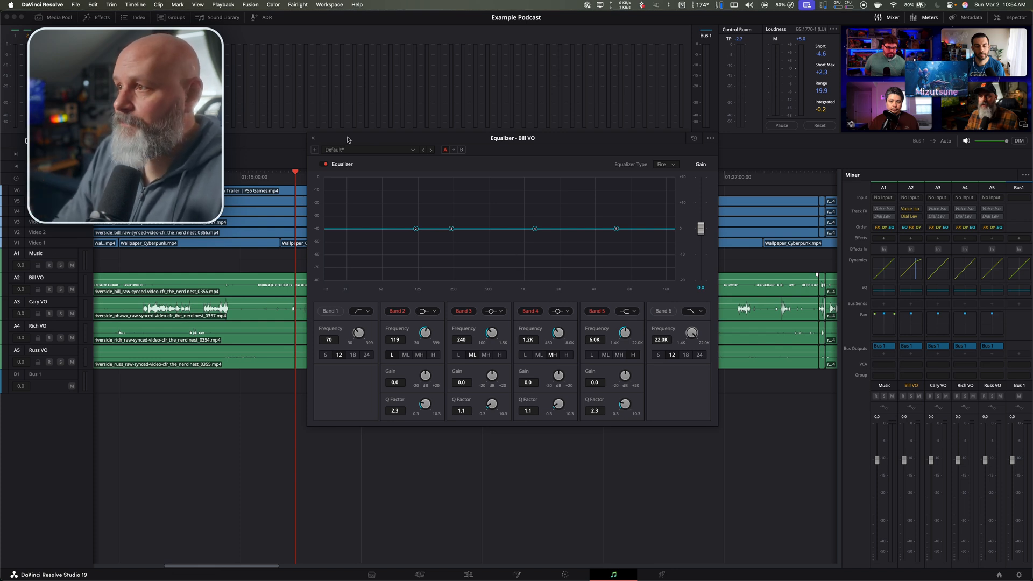
pyautogui.click(315, 139)
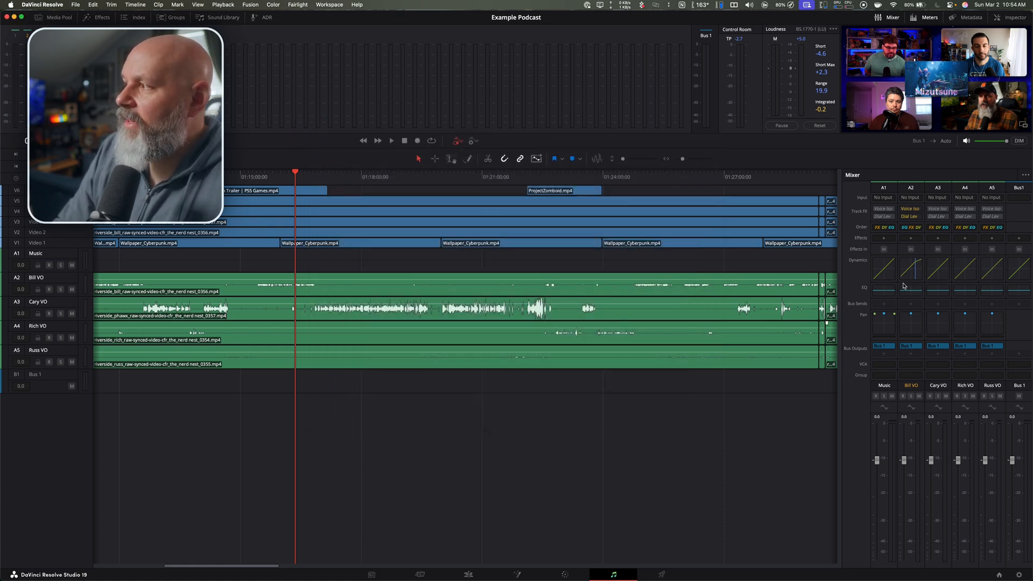
# - Insert the RX 11 De-ess VST restoration effect on track A2
pyautogui.click(912, 238)
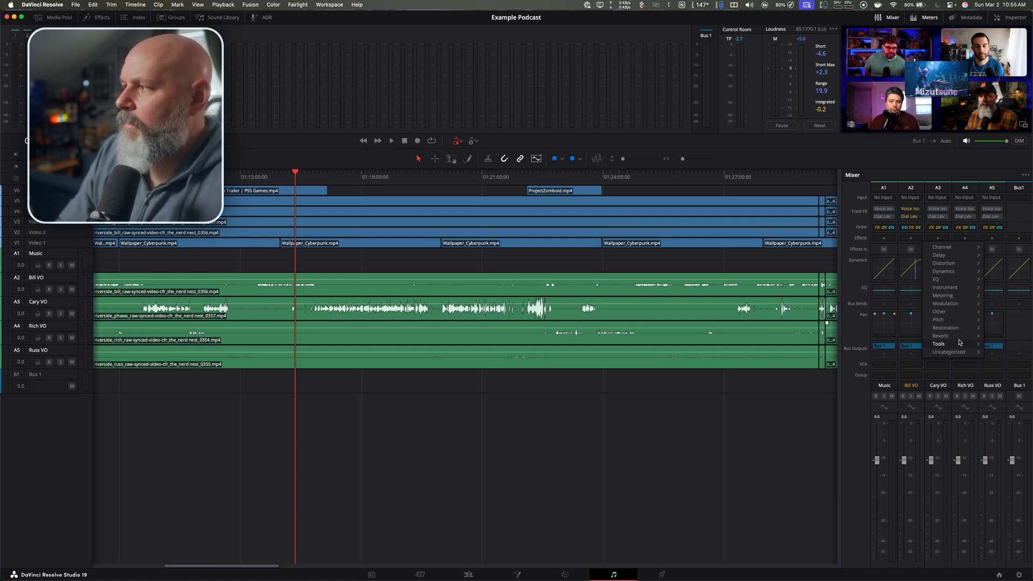
pyautogui.moveTo(961, 329)
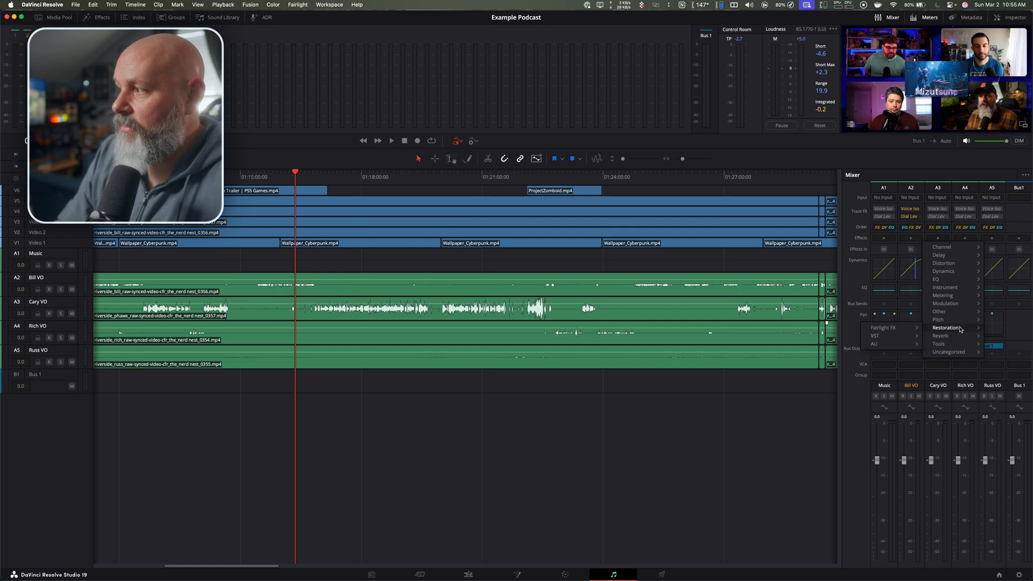
pyautogui.moveTo(898, 335)
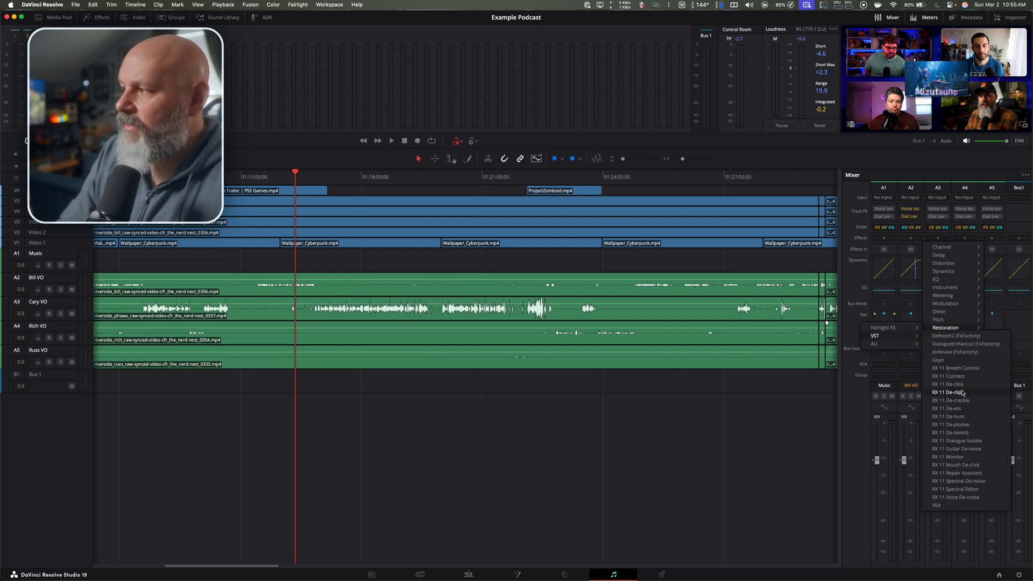
pyautogui.click(963, 411)
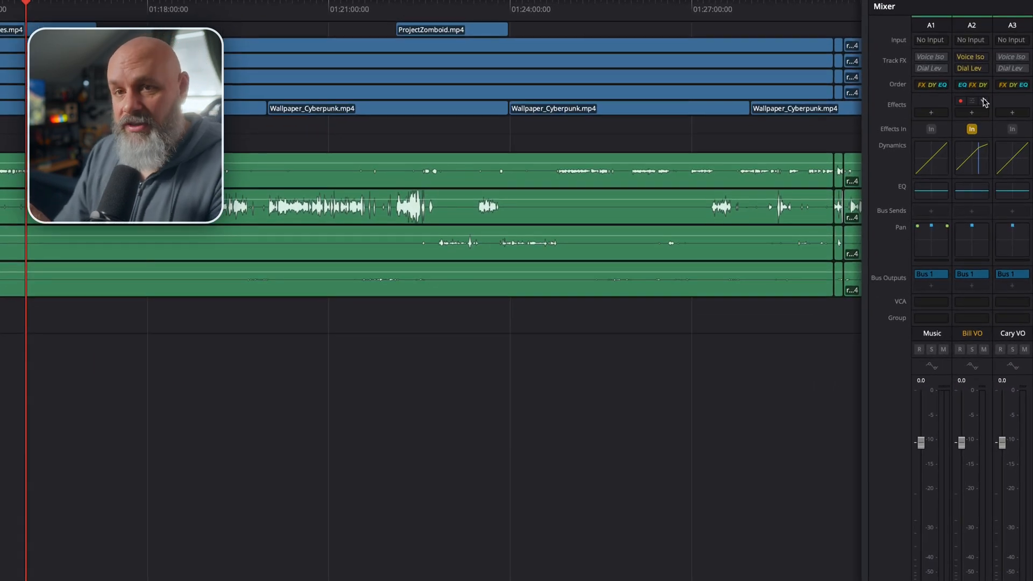
# - Open the RX 11 De-ess settings on track A2, play the passage to audition the effect, and close its window
pyautogui.click(972, 102)
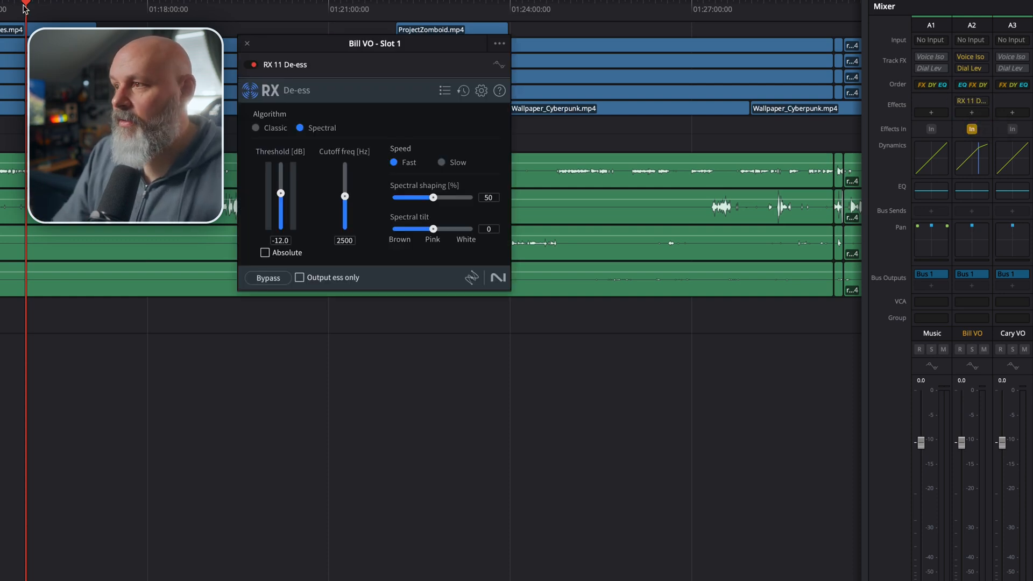
pyautogui.press('space')
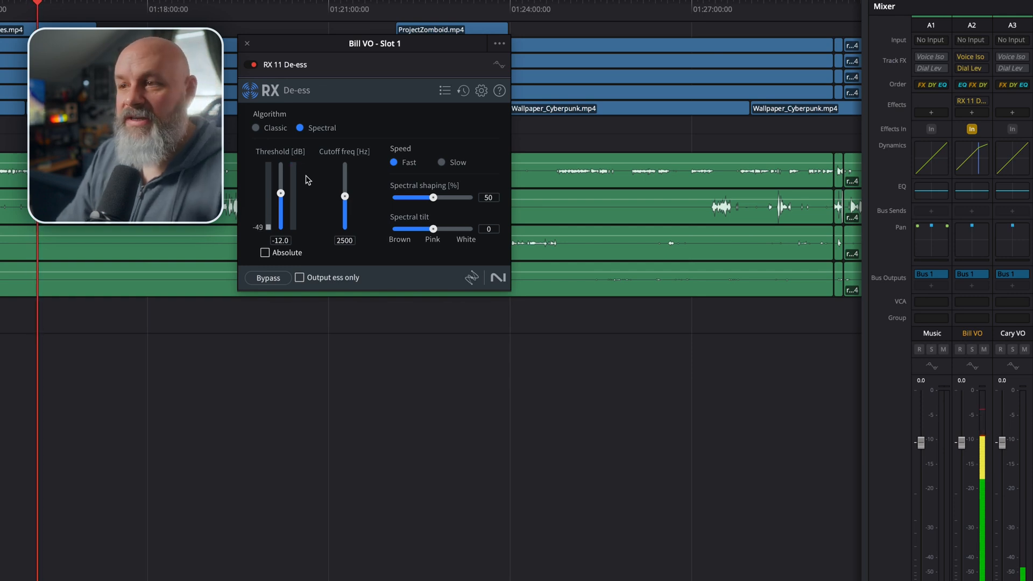
pyautogui.click(247, 43)
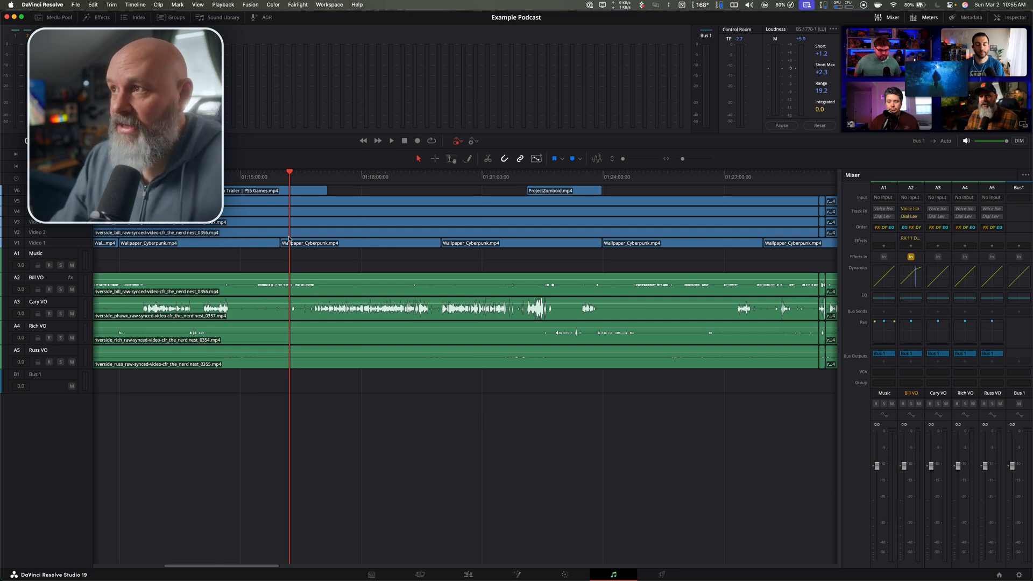
# - Apply the SM7B - RCP2 global track preset to track A2 from the Presets Library and close the library
pyautogui.click(297, 5)
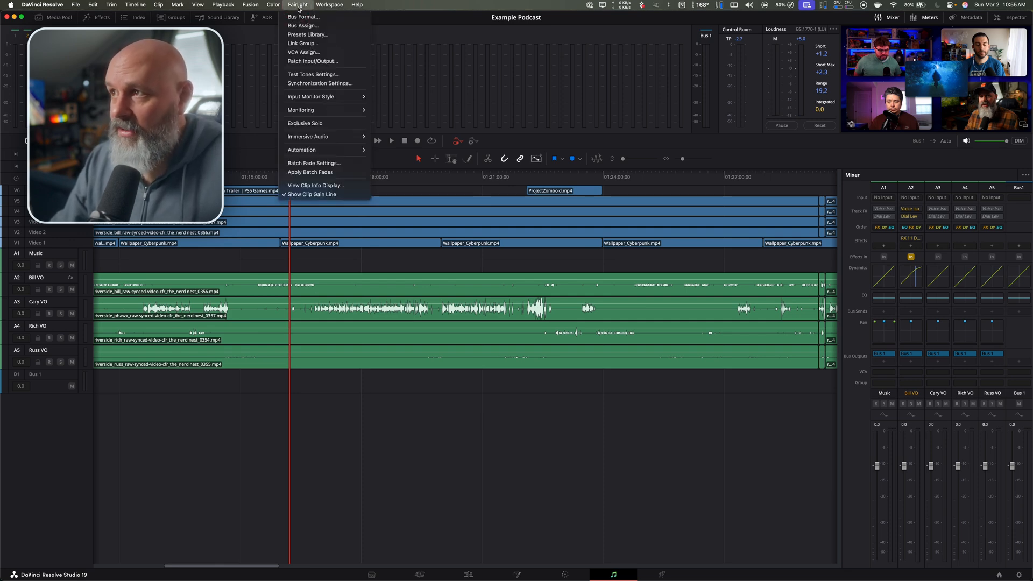
pyautogui.click(310, 35)
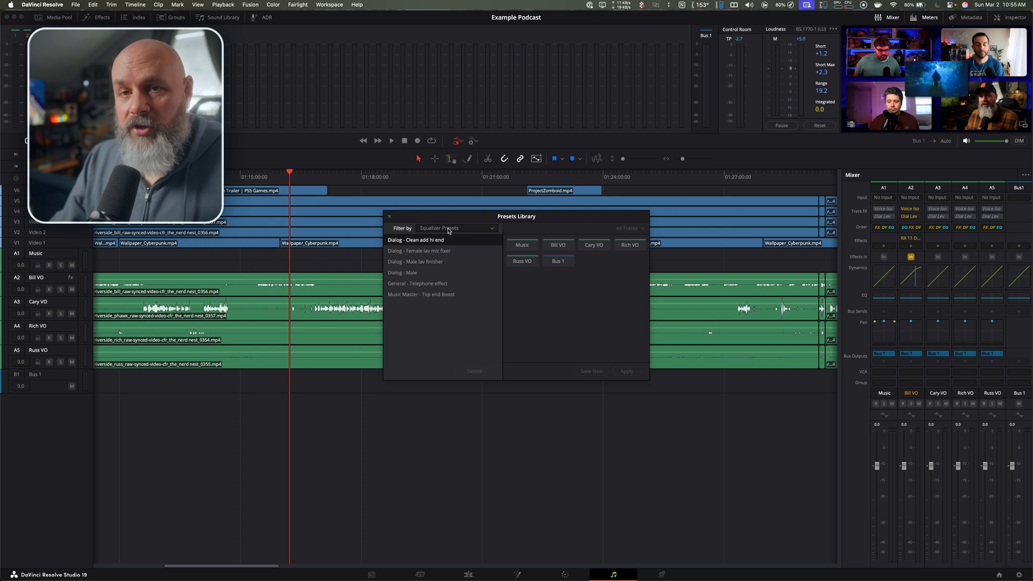
pyautogui.click(436, 229)
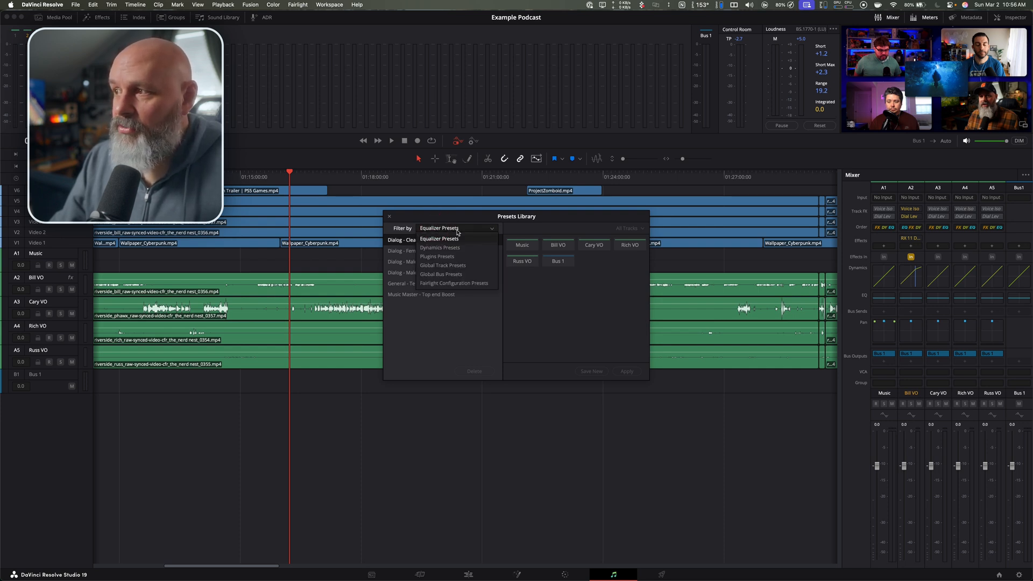
pyautogui.click(443, 265)
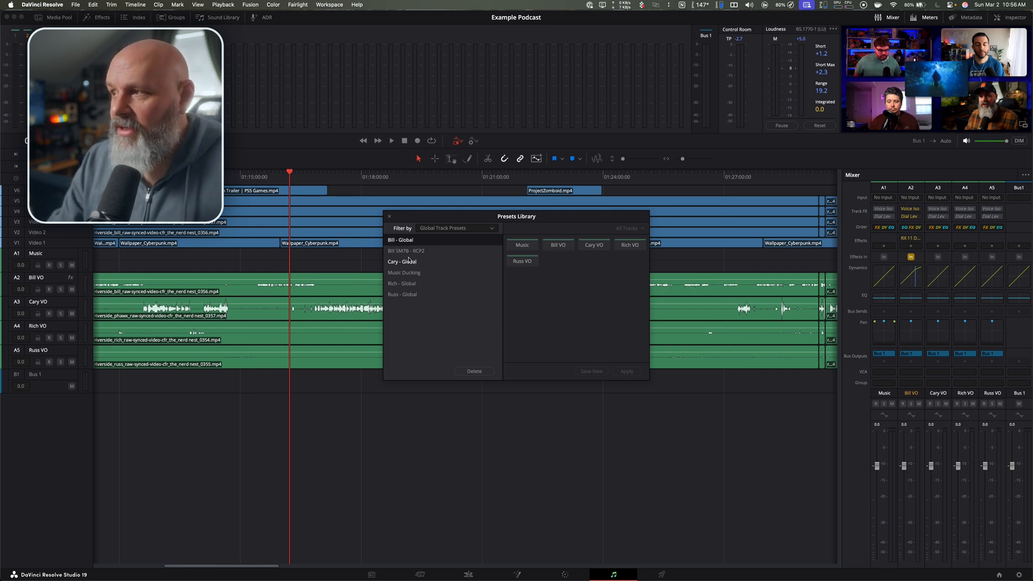
pyautogui.click(405, 252)
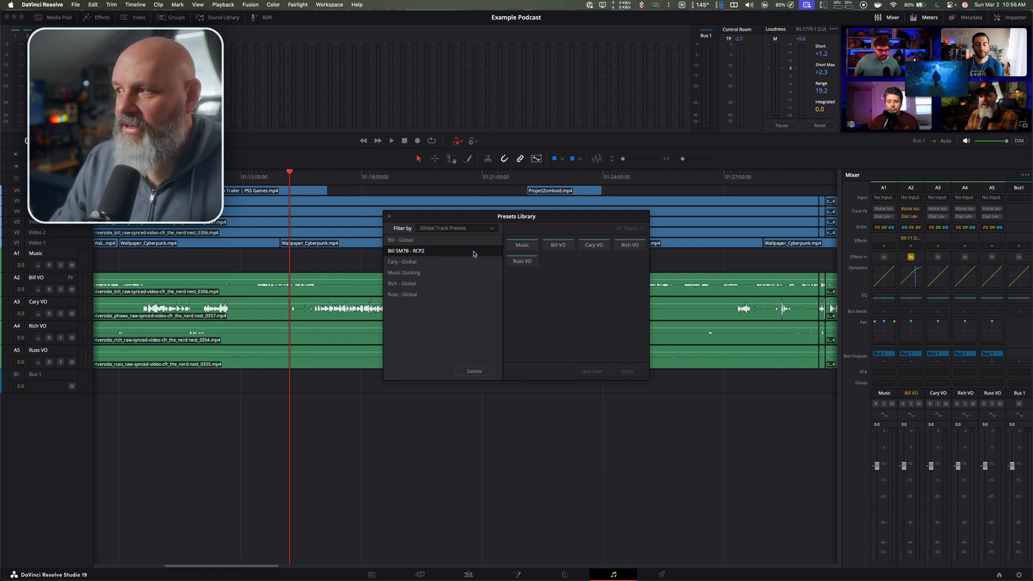
pyautogui.click(562, 247)
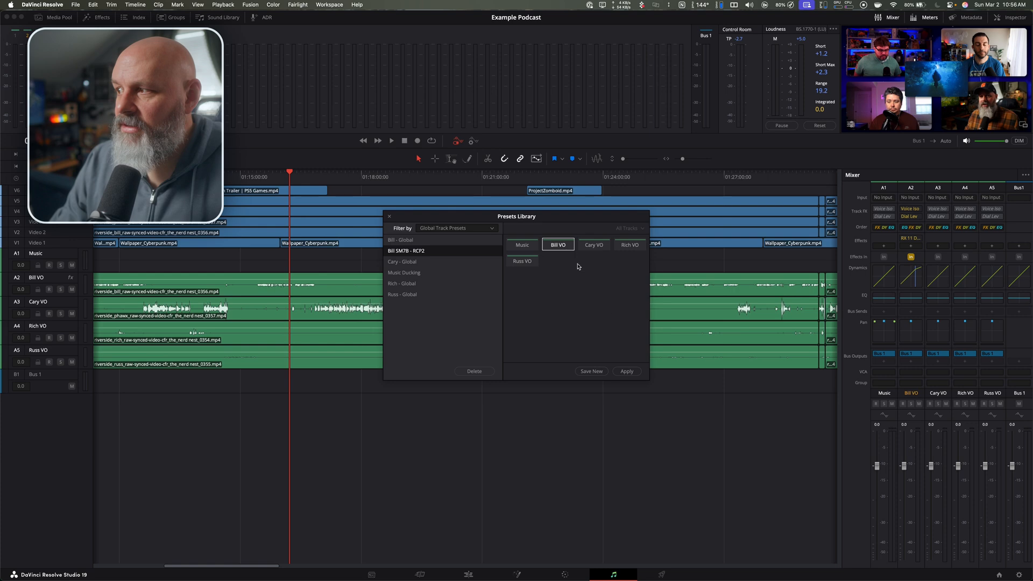
pyautogui.click(634, 374)
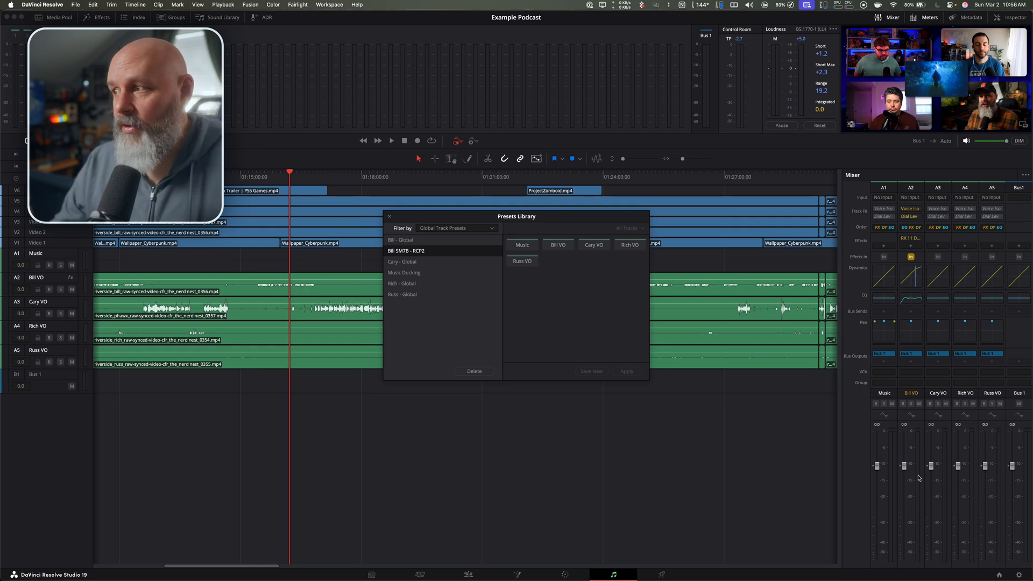
pyautogui.click(403, 239)
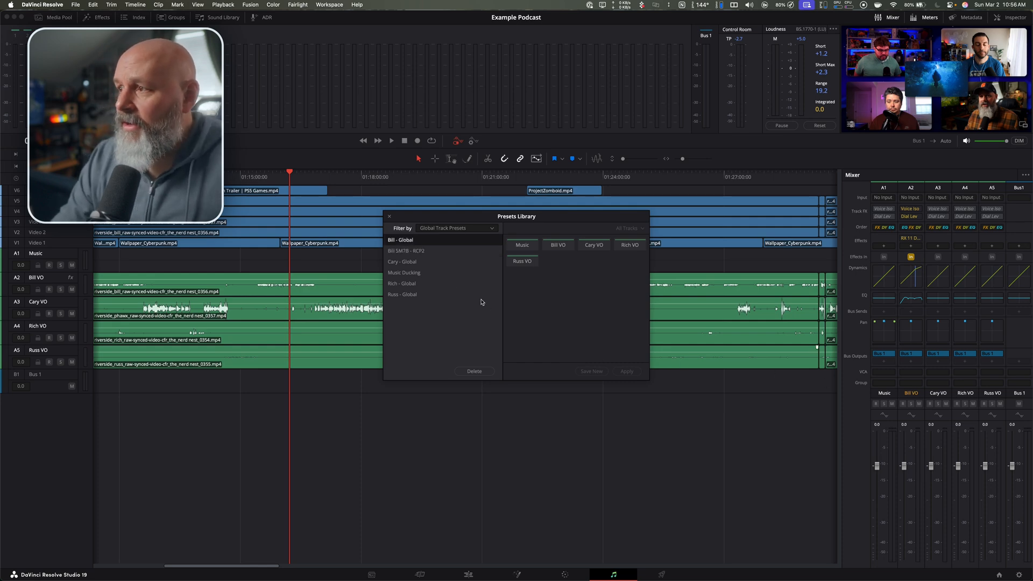
pyautogui.click(423, 263)
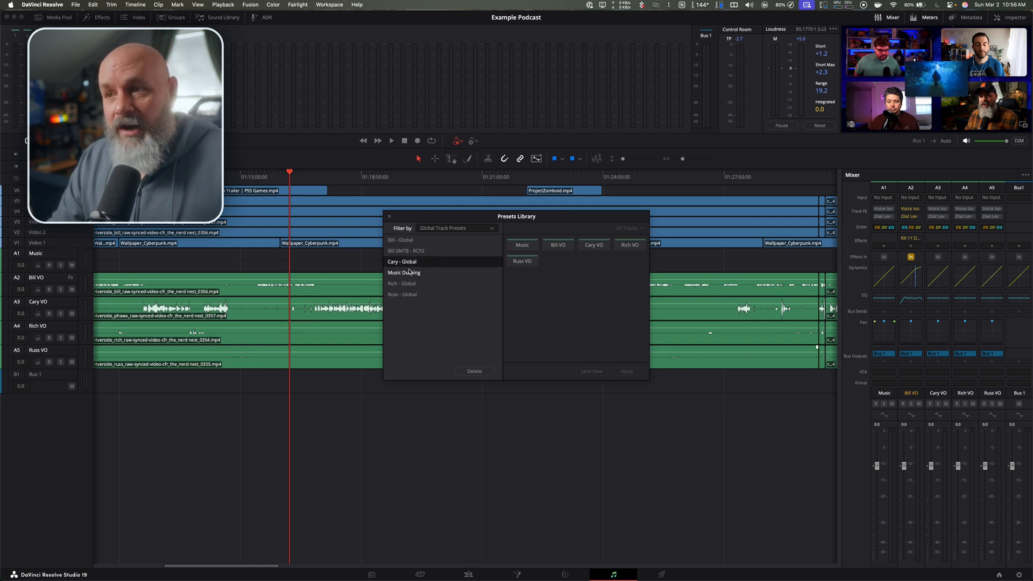
pyautogui.click(389, 217)
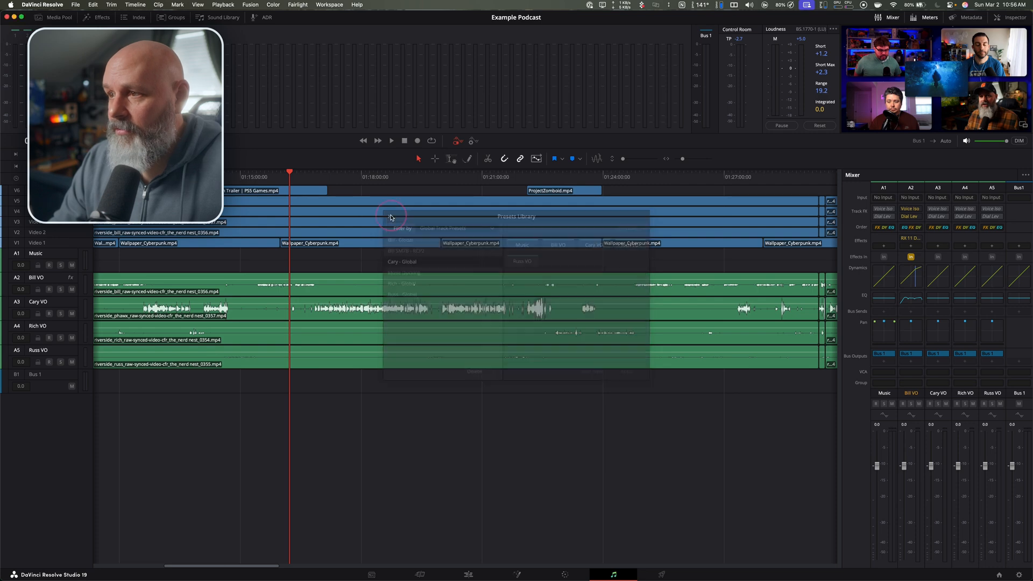
# - Look along the voice tracks for speech on track A3 and place the playhead at the start of the ProjectZomboid.mp4 clip
pyautogui.click(370, 193)
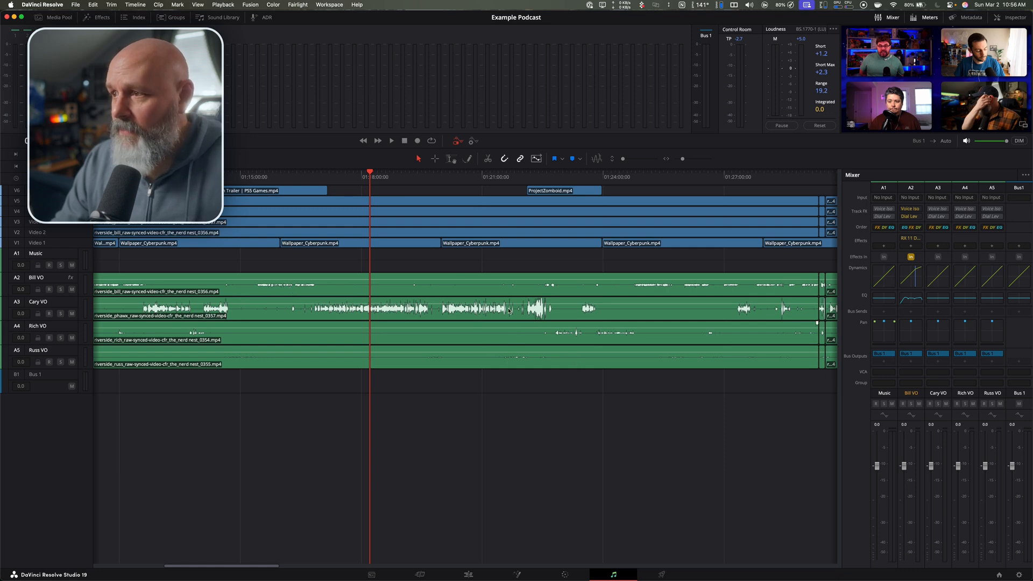
pyautogui.hscroll(6, 497, 363)
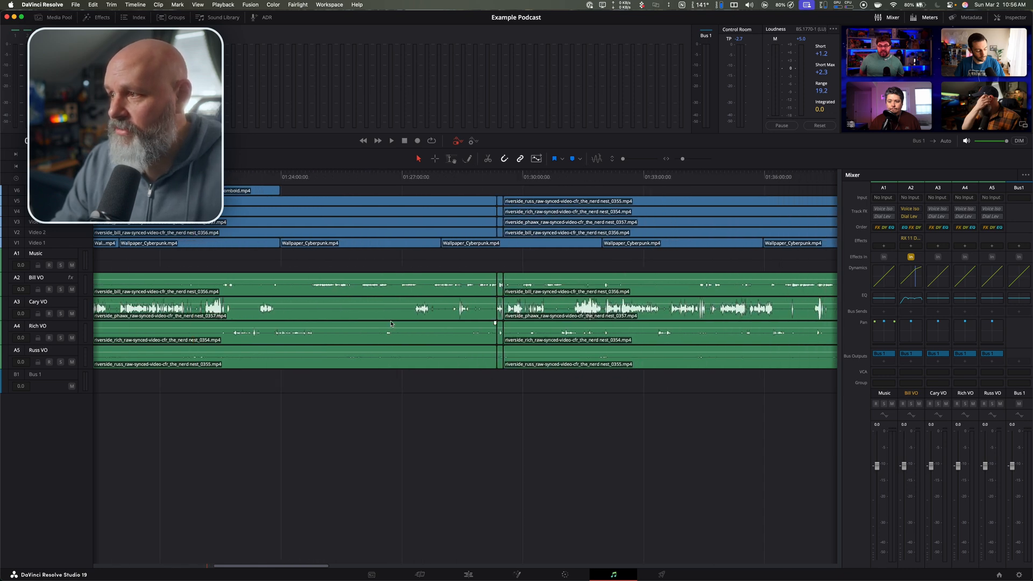
pyautogui.click(359, 178)
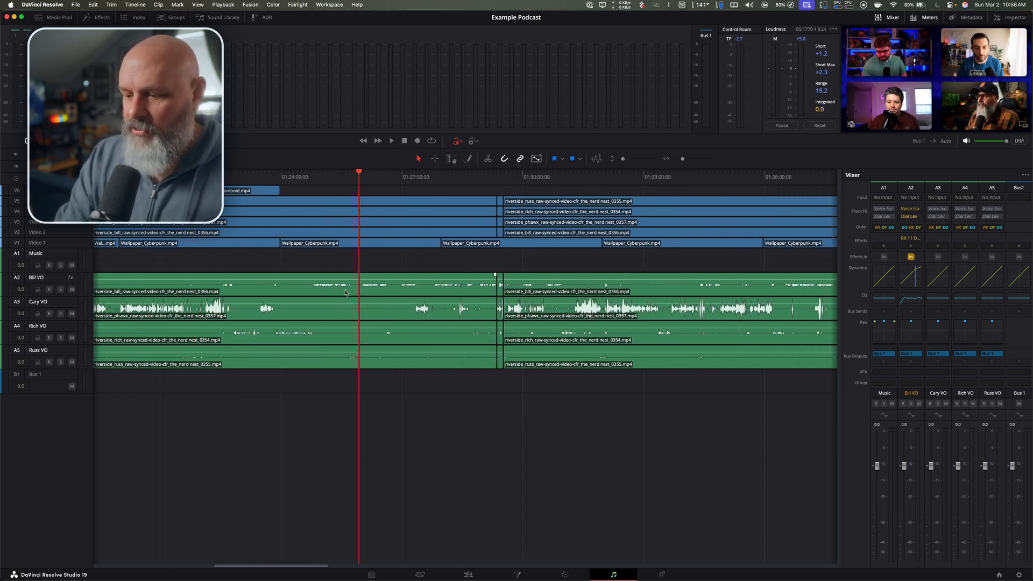
pyautogui.press('super+equal')
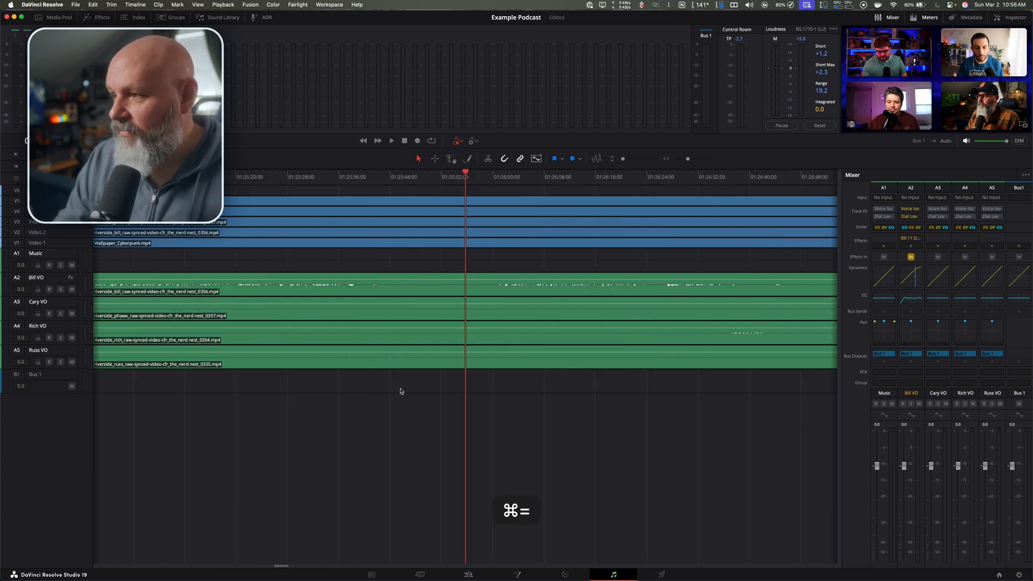
pyautogui.hscroll(-15, 400, 391)
pyautogui.hscroll(-3, 412, 377)
pyautogui.press('super+minus')
pyautogui.press('super+minus')
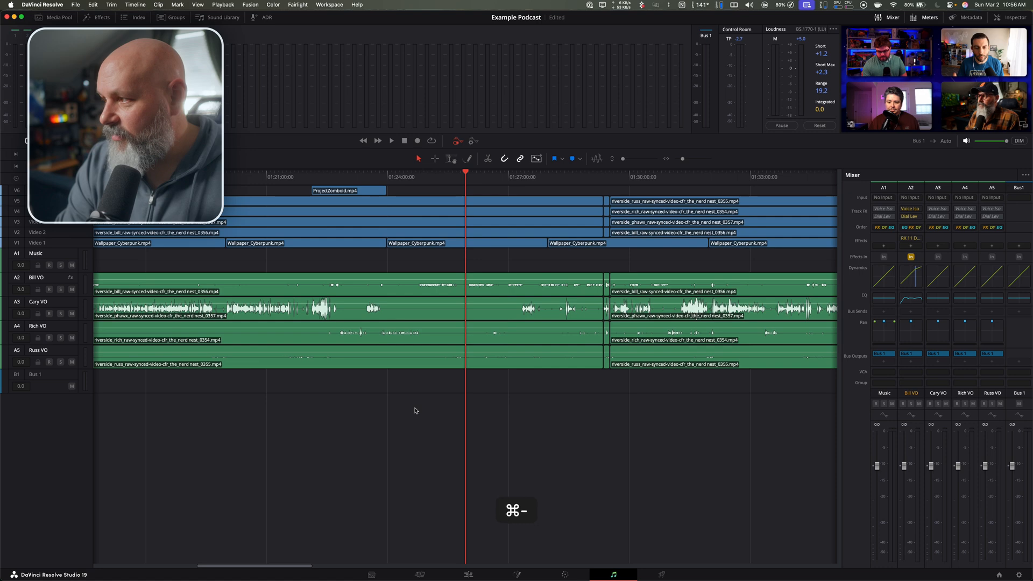
pyautogui.press('super+minus')
pyautogui.press('super+minus')
pyautogui.press('super+equal')
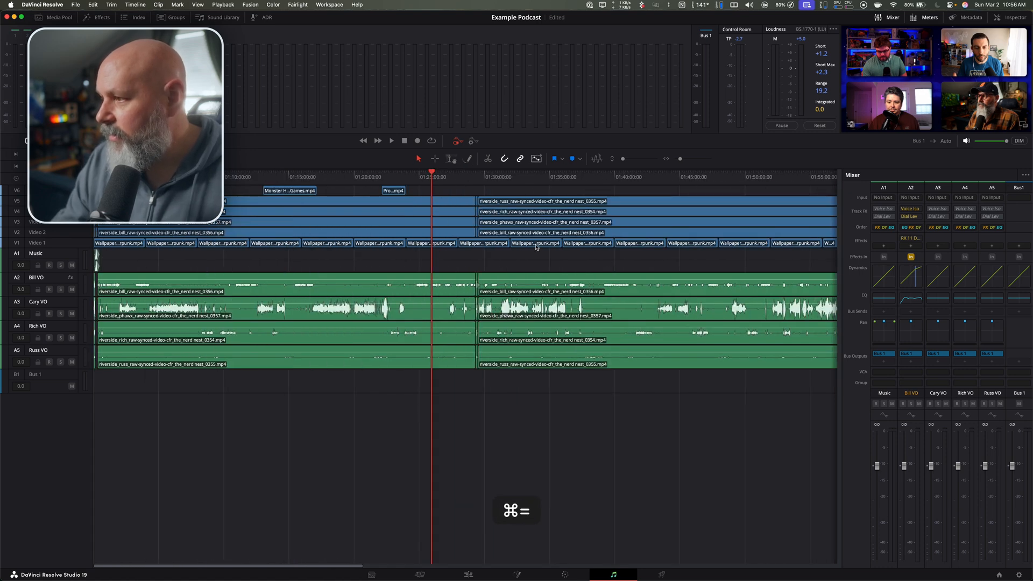
pyautogui.click(380, 178)
pyautogui.press('super+equal')
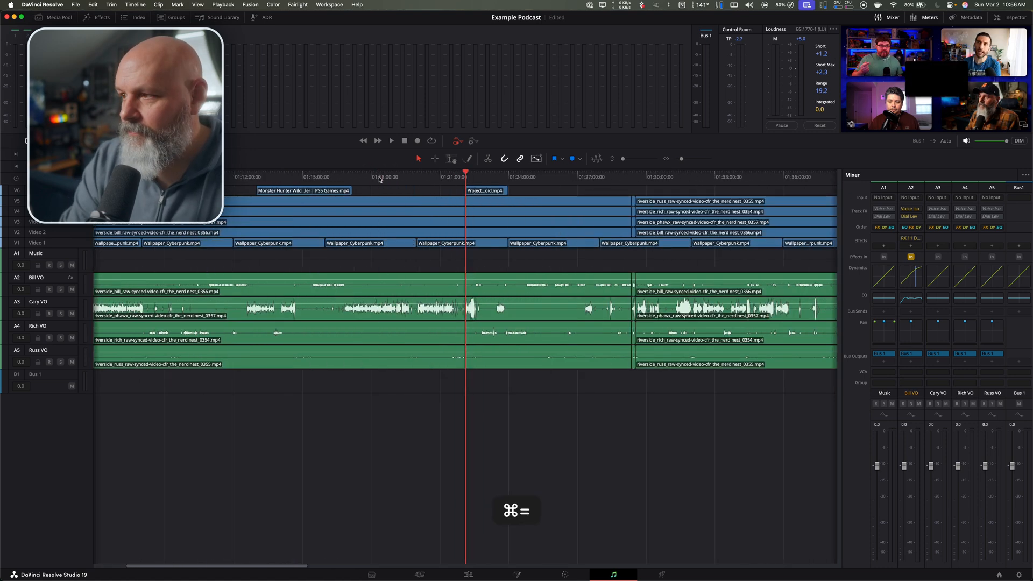
pyautogui.press('super+equal')
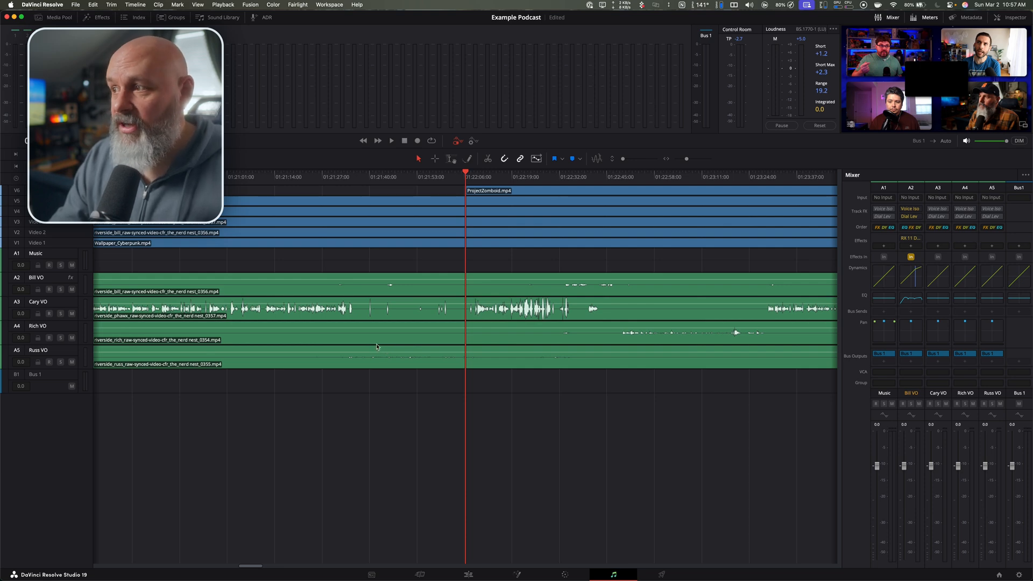
# - Apply the global track preset named after track A3's speaker to track A3 and close the Presets Library
pyautogui.click(299, 5)
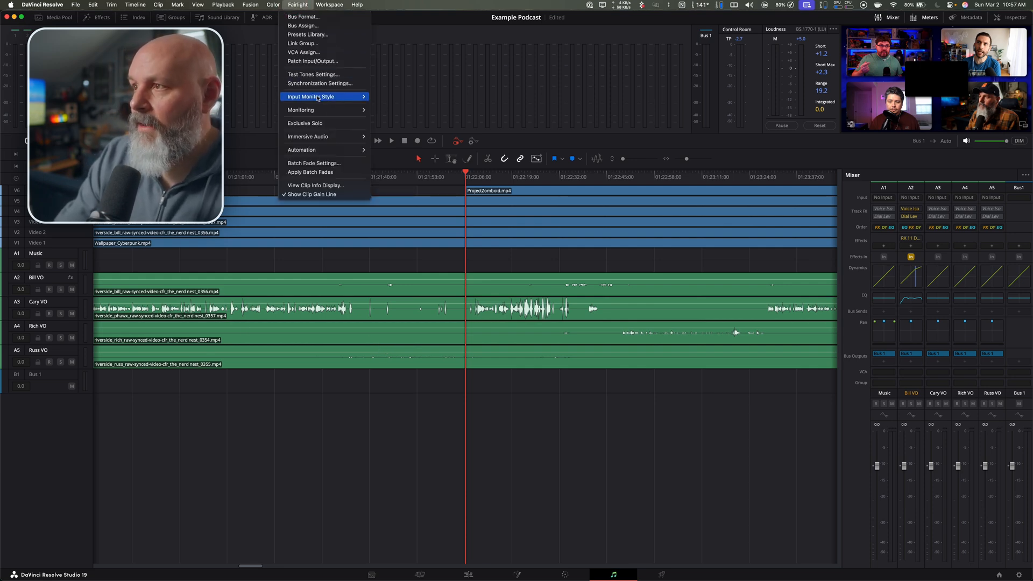
pyautogui.click(305, 35)
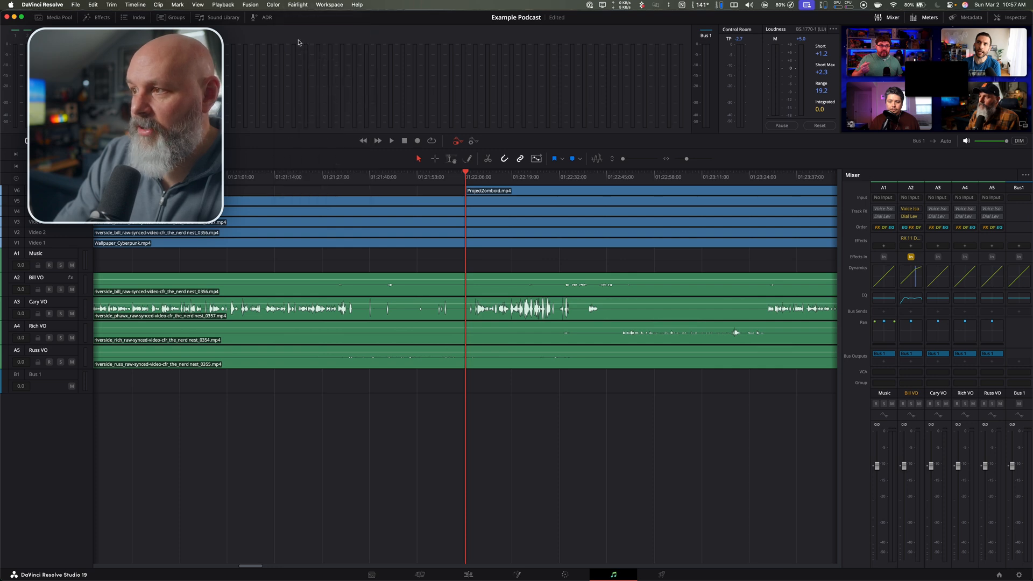
pyautogui.click(401, 264)
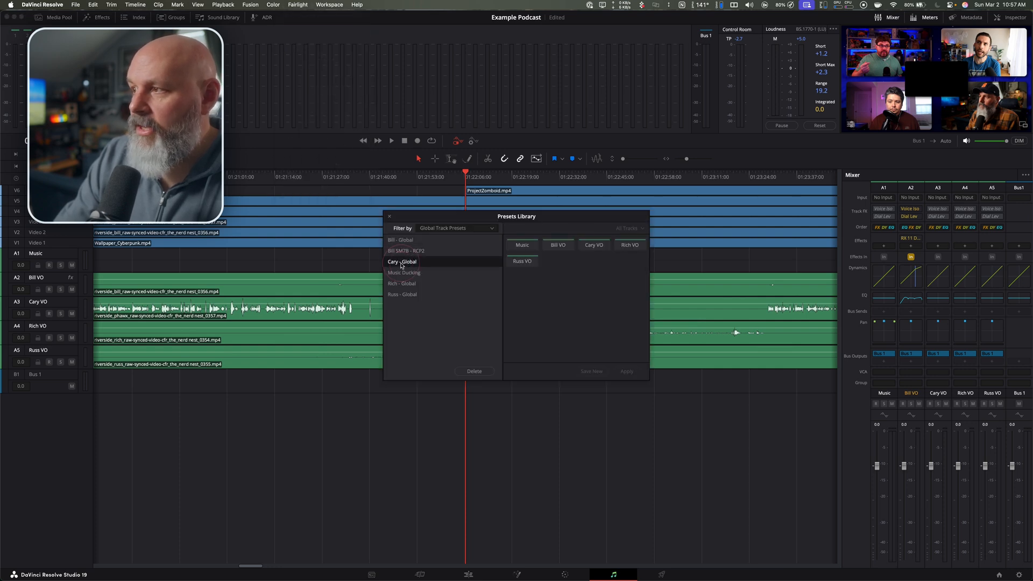
pyautogui.click(602, 246)
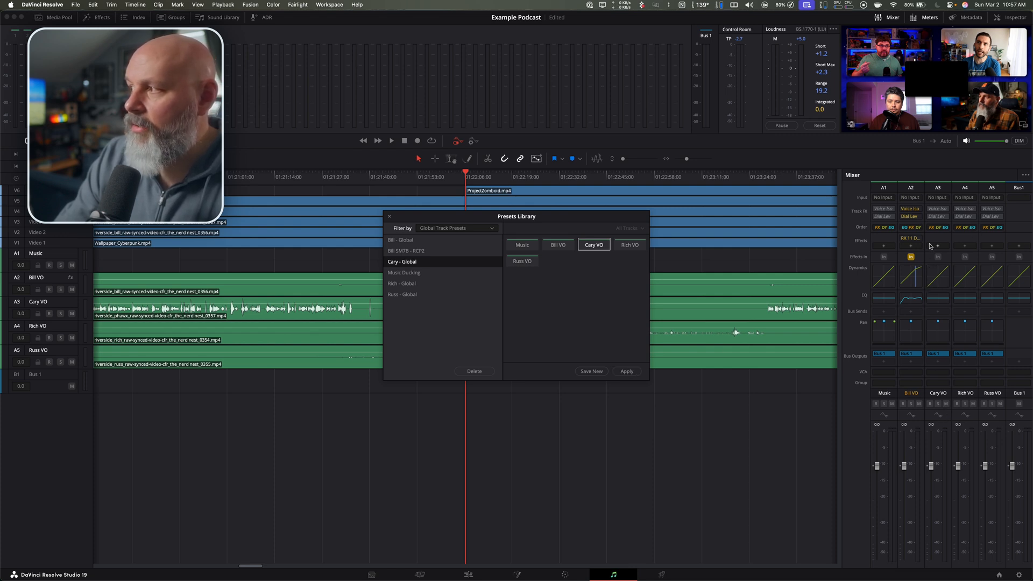
pyautogui.moveTo(568, 220); pyautogui.dragTo(776, 186)
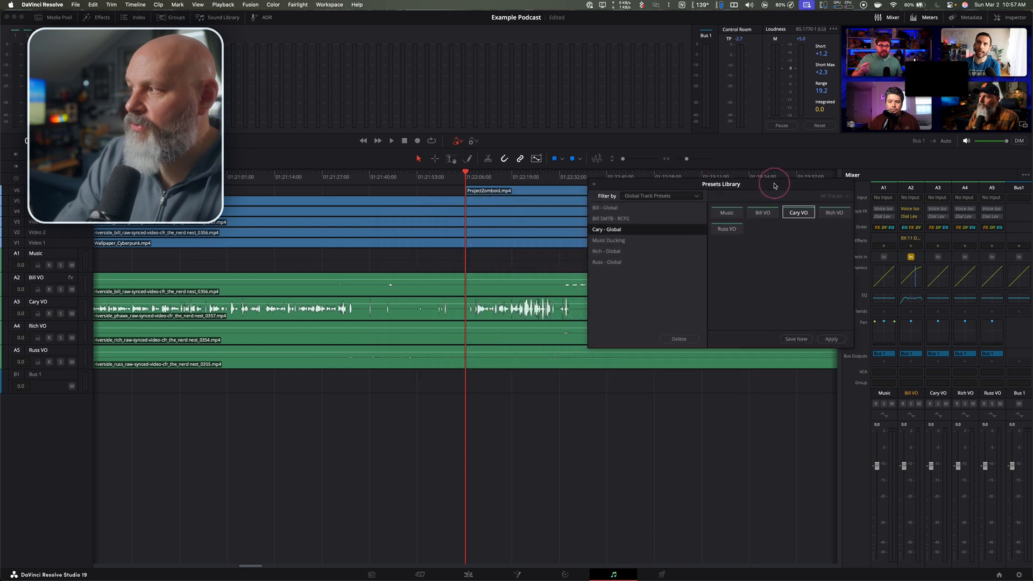
pyautogui.click(836, 339)
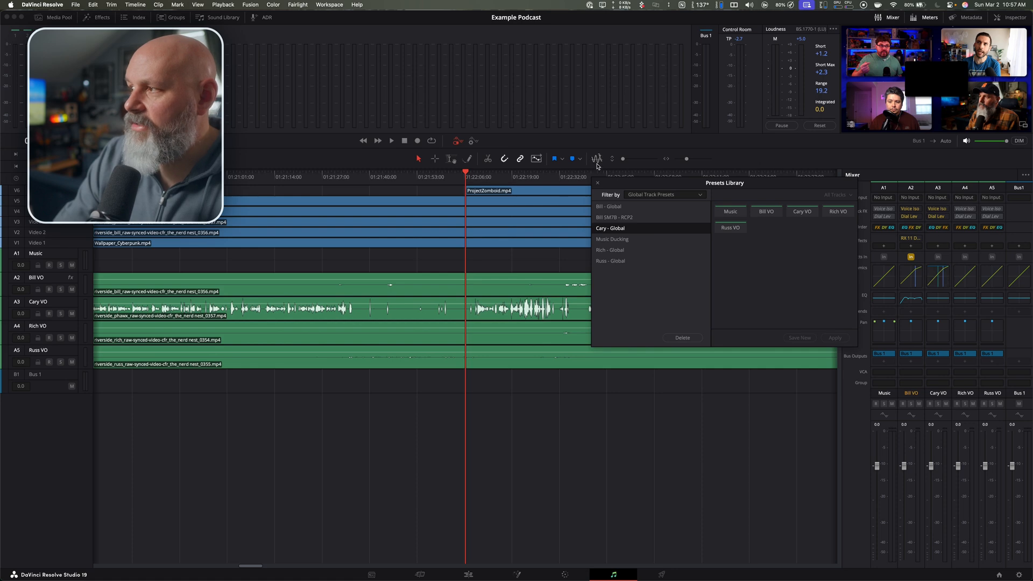
pyautogui.click(597, 184)
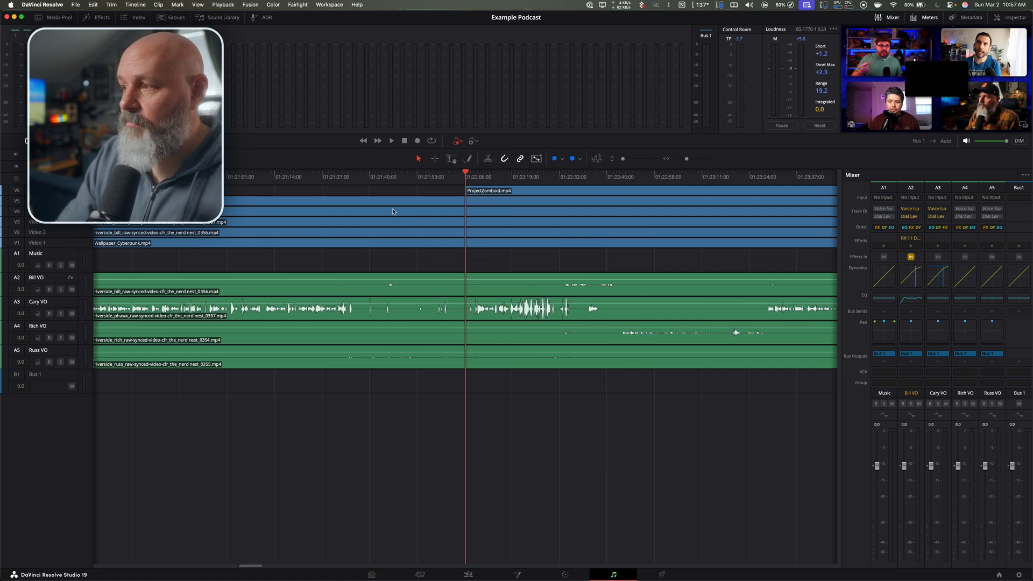
# - Play an earlier speech passage on track A3 and lower the make-up gain in its Dynamics to 5.5 dB
pyautogui.click(164, 177)
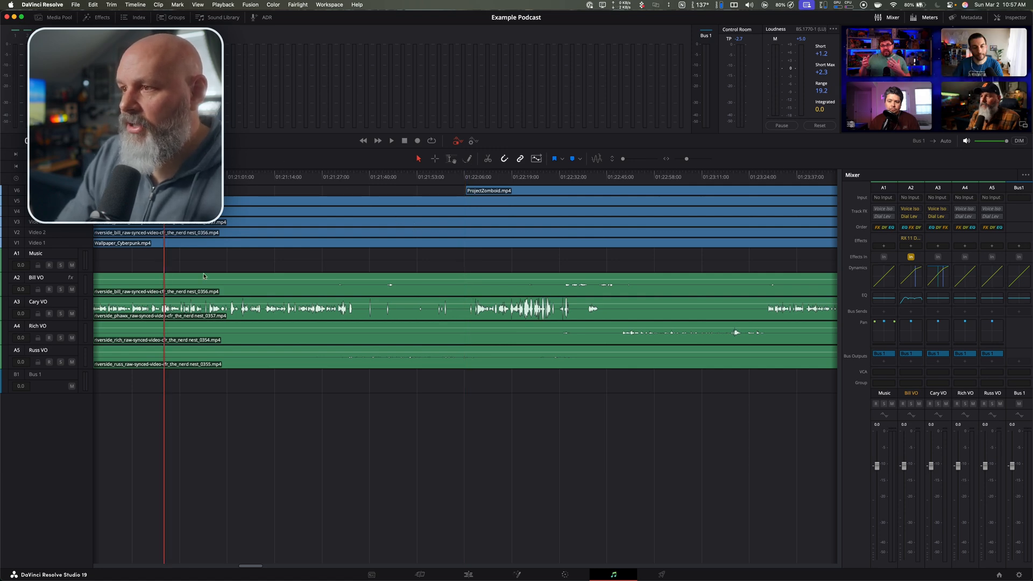
pyautogui.doubleClick(936, 284)
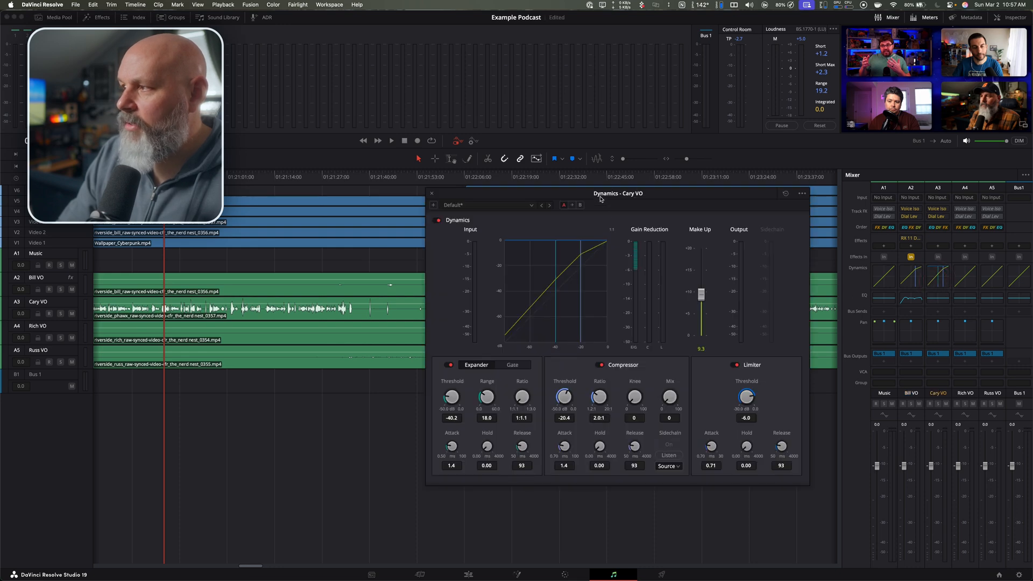
pyautogui.moveTo(601, 199); pyautogui.dragTo(458, 119)
pyautogui.press('space')
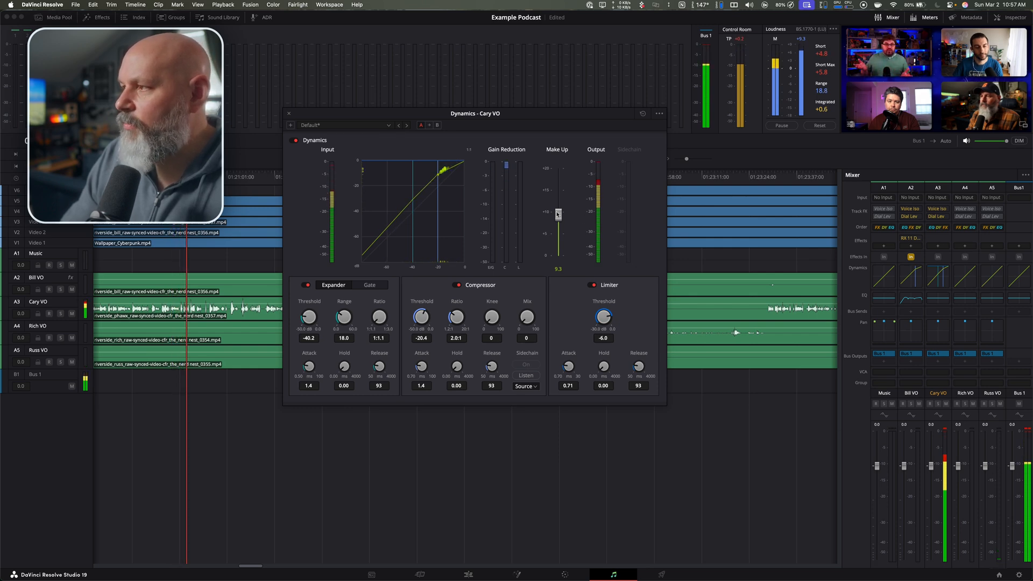
pyautogui.moveTo(558, 215); pyautogui.dragTo(558, 223)
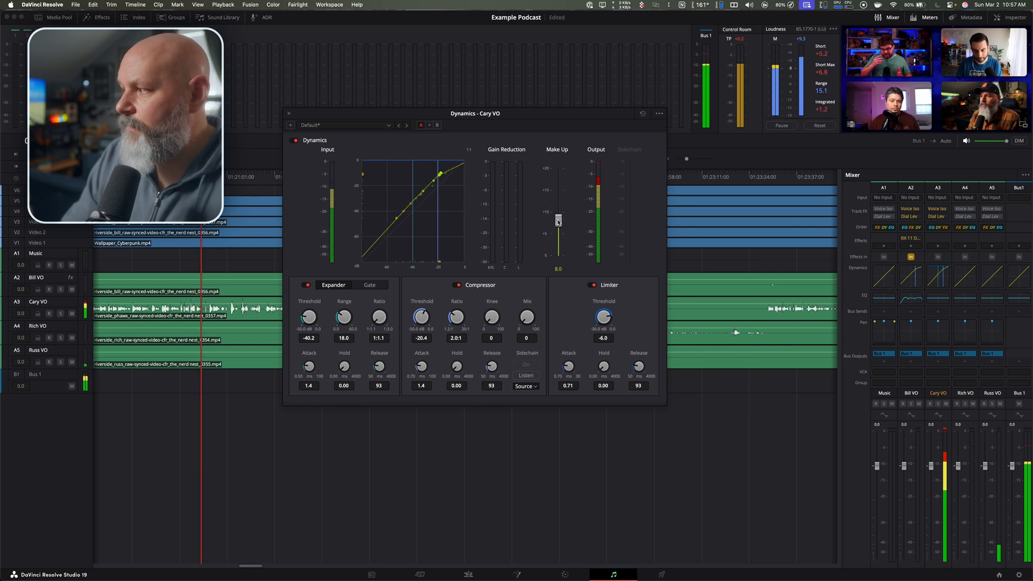
pyautogui.moveTo(559, 222); pyautogui.dragTo(559, 225)
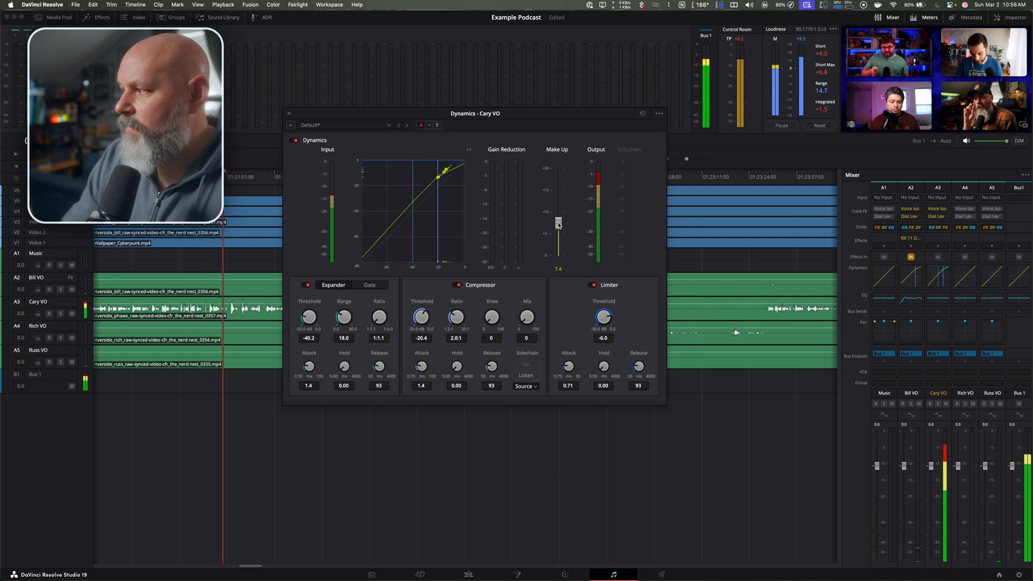
pyautogui.moveTo(558, 225); pyautogui.dragTo(561, 232)
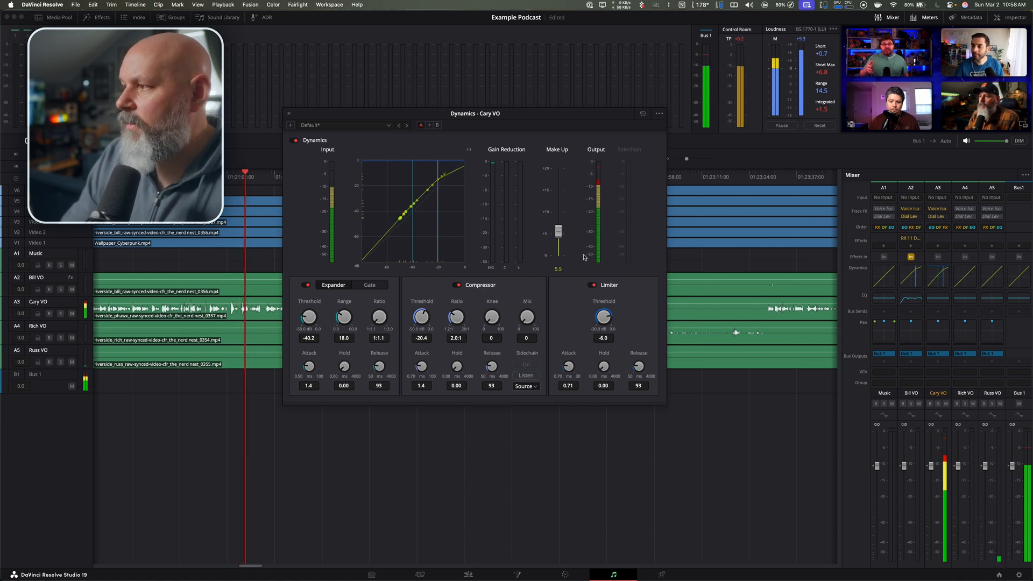
# - Turn off the limiter in track A3's Dynamics, close the window, stop playback and save the project
pyautogui.click(593, 285)
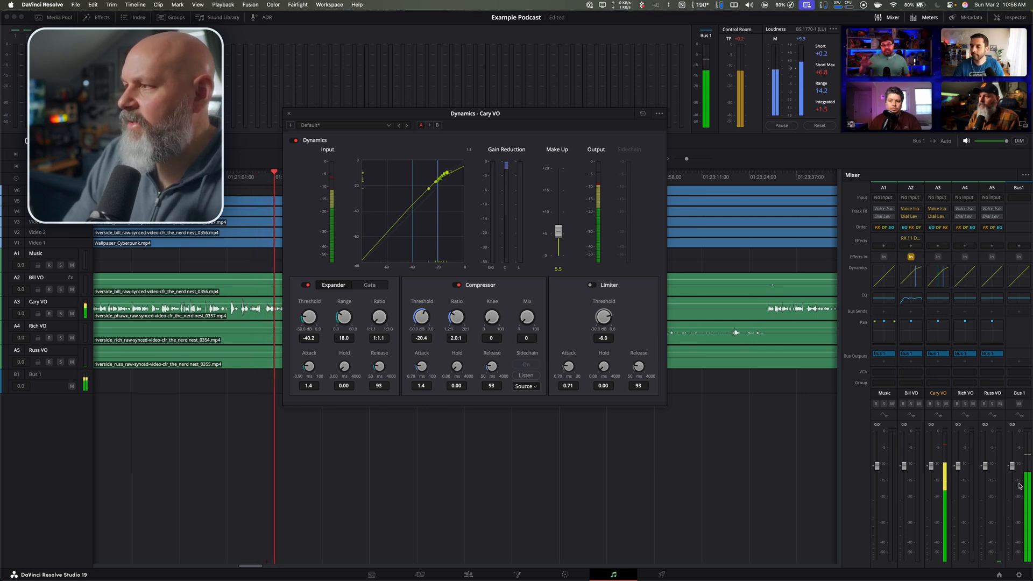
pyautogui.click(289, 116)
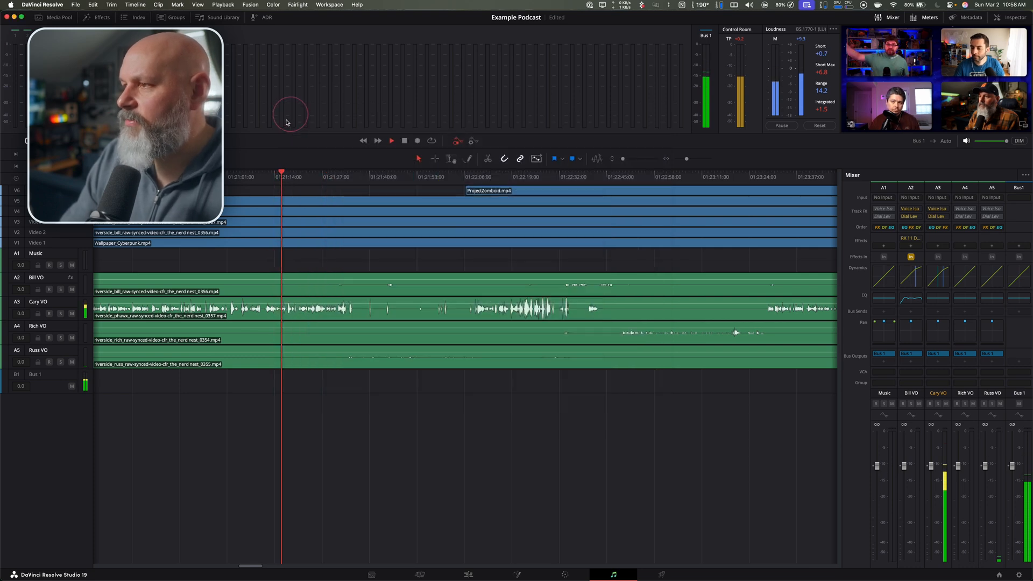
pyautogui.press('space')
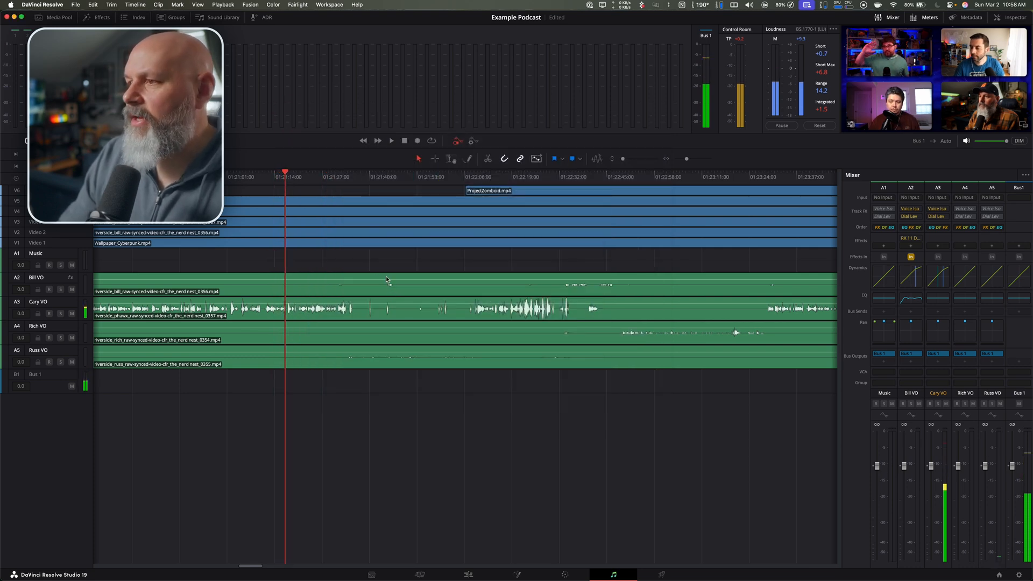
pyautogui.press('super+s')
# - Apply the global track preset named after track A4's speaker to track A4 and close the Presets Library
pyautogui.click(319, 5)
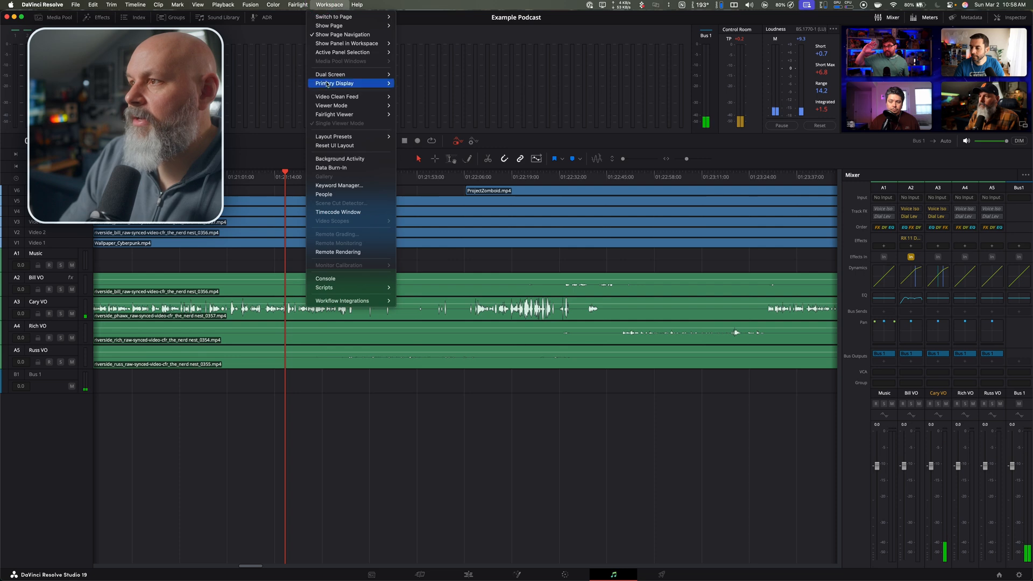
pyautogui.moveTo(298, 4)
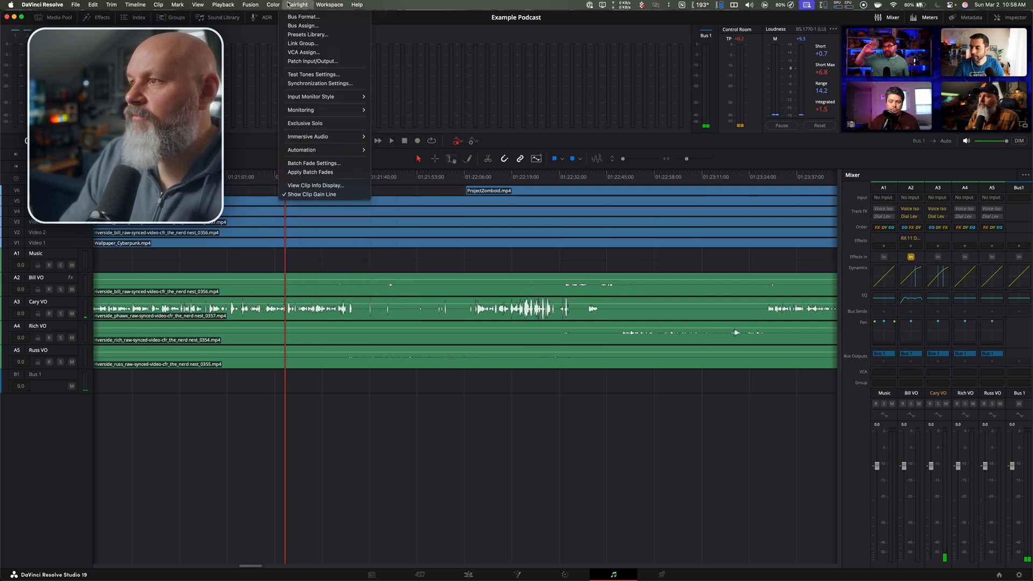
pyautogui.click(307, 34)
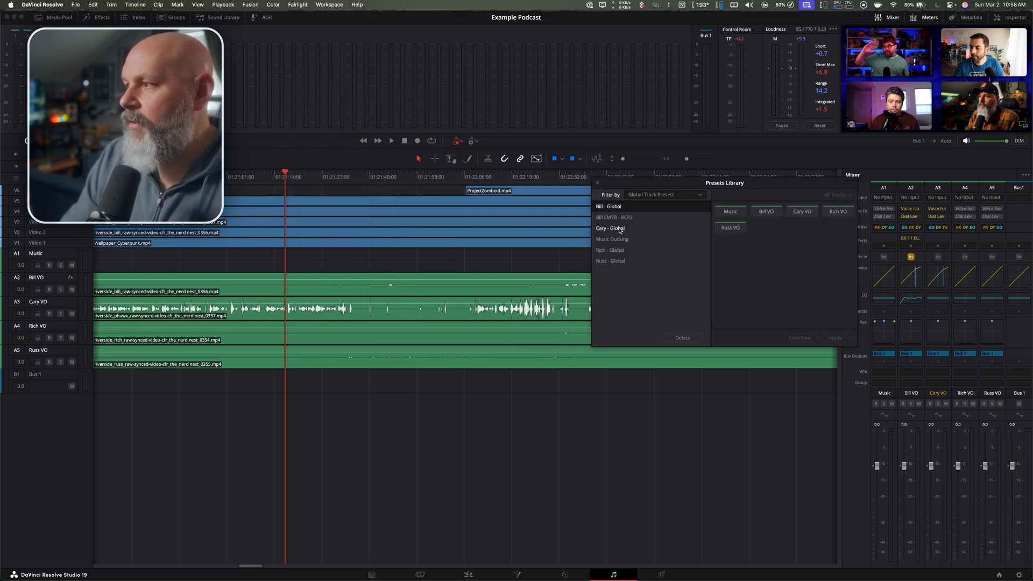
pyautogui.click(616, 251)
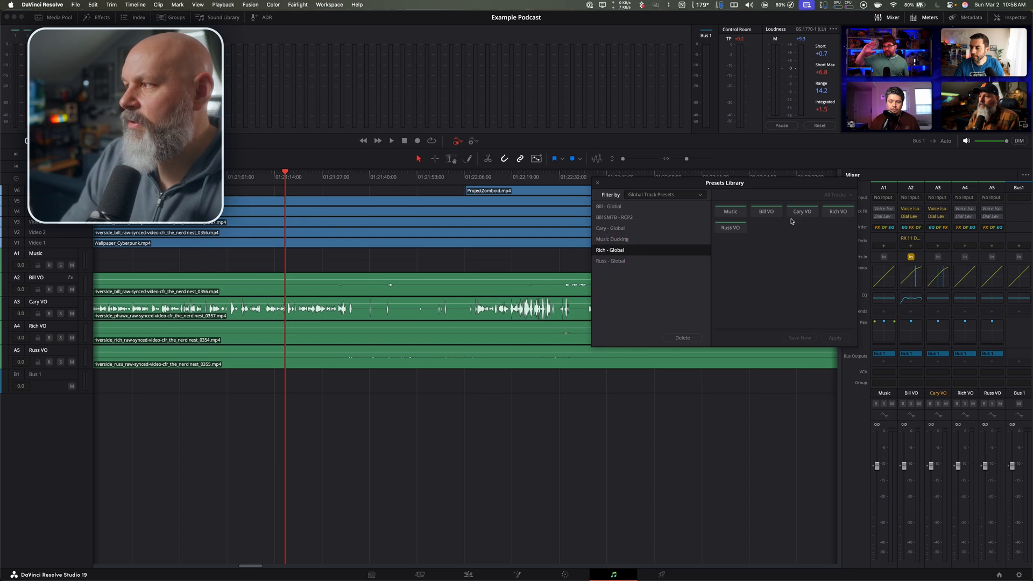
pyautogui.click(838, 212)
pyautogui.click(834, 338)
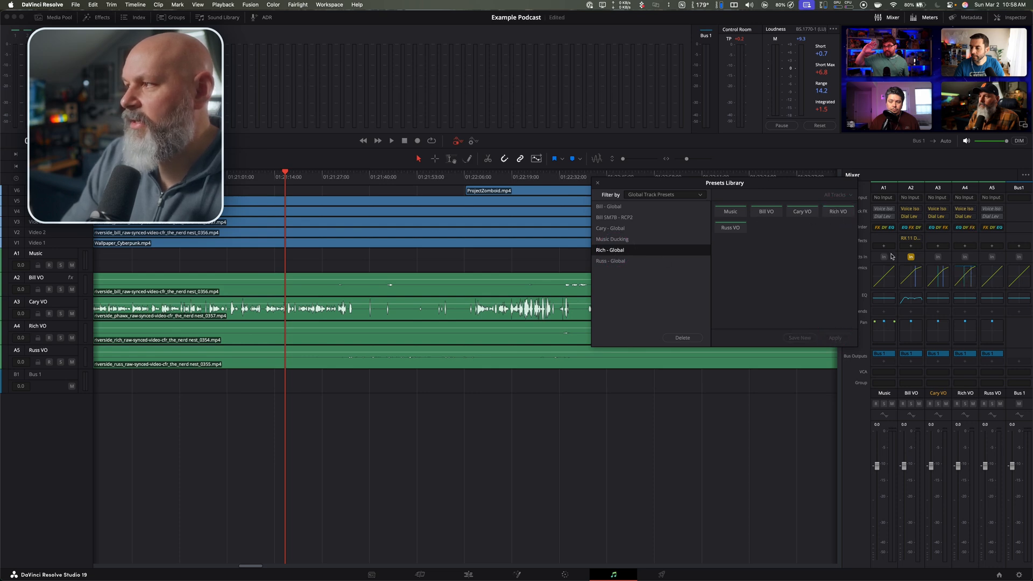
pyautogui.click(599, 183)
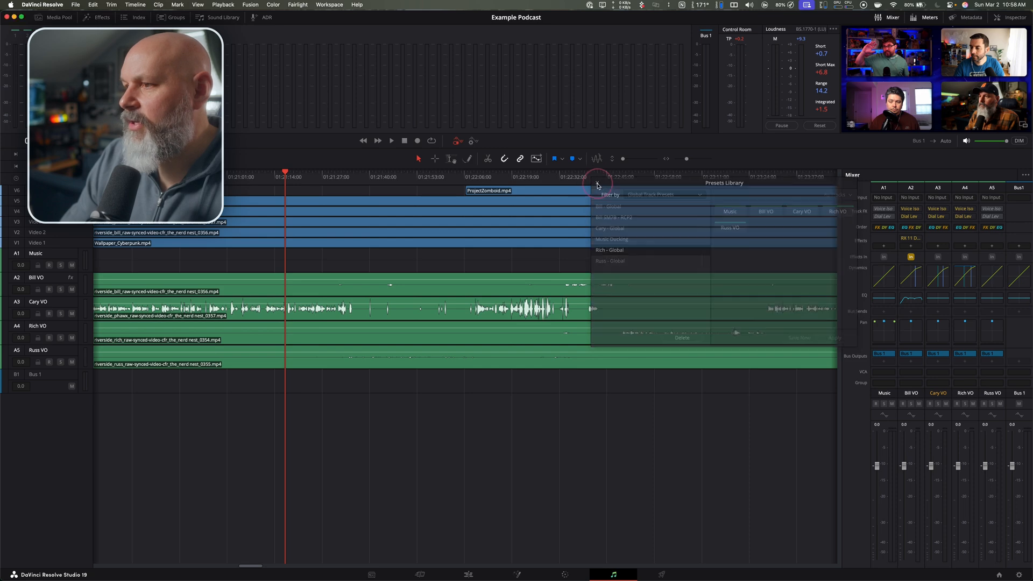
# - Play track A4's speech from just after 01:22:45, raise its Dynamics make-up gain to 9.2 dB, and close the window
pyautogui.click(644, 183)
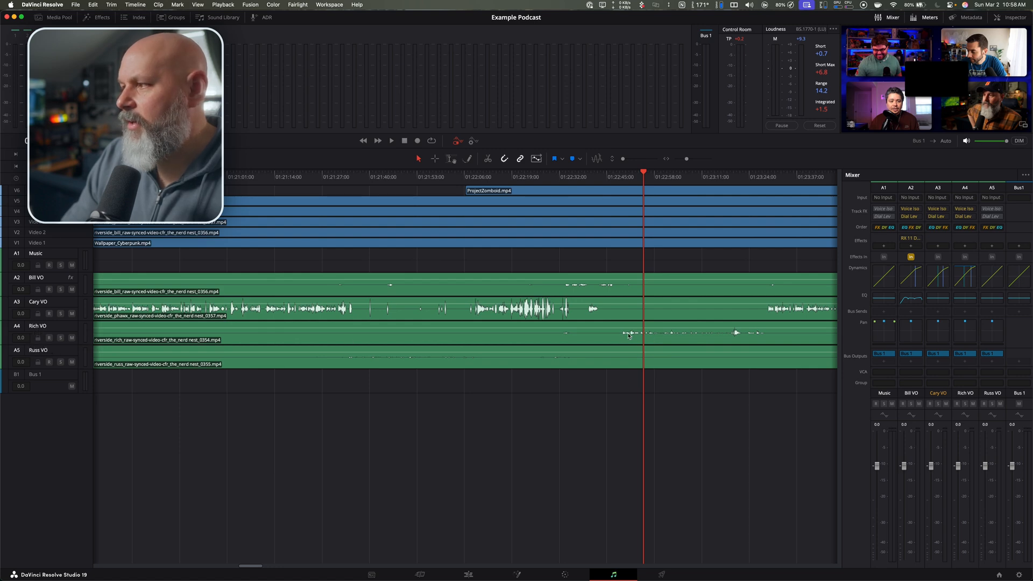
pyautogui.click(635, 179)
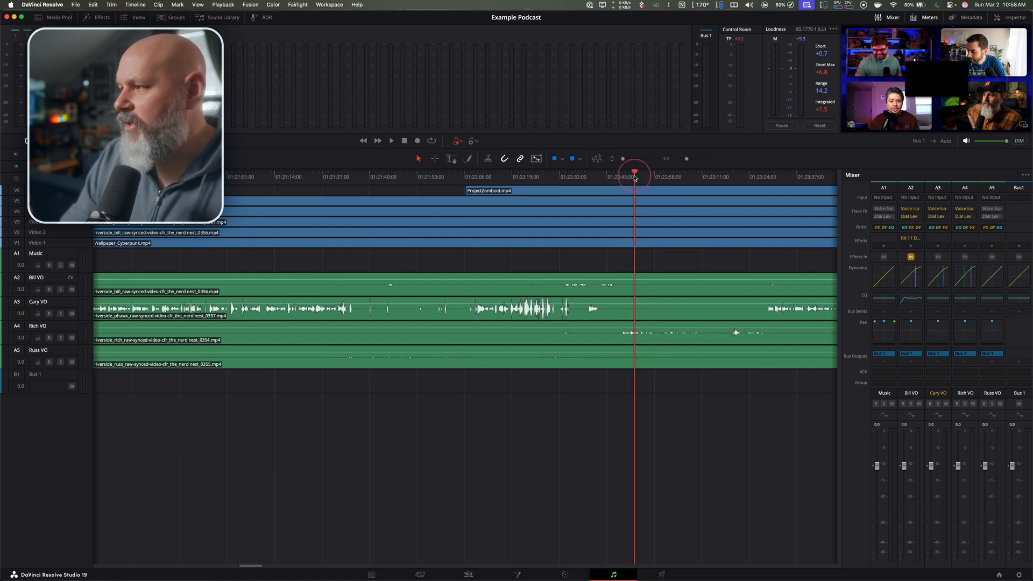
pyautogui.press('space')
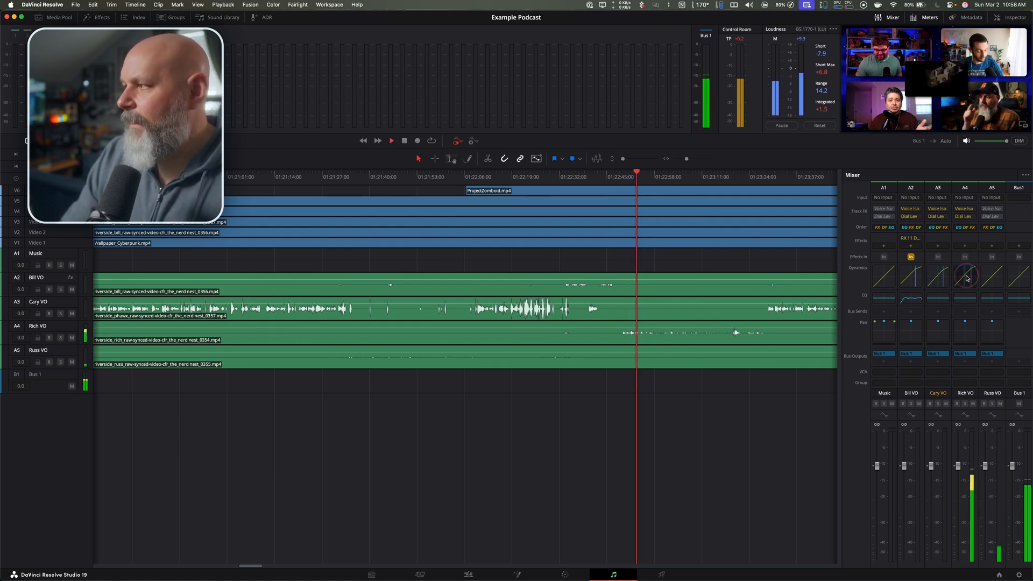
pyautogui.doubleClick(969, 289)
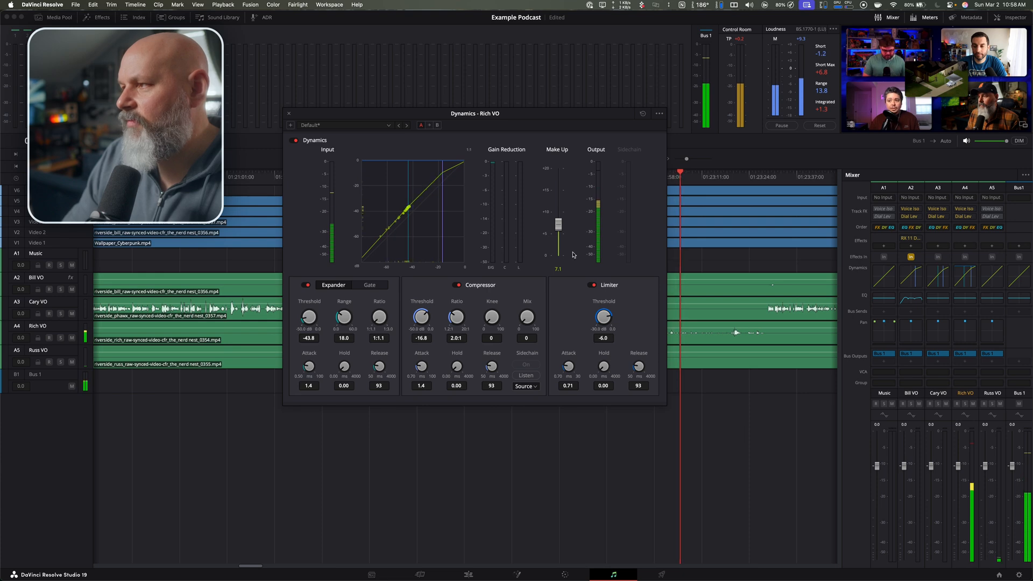
pyautogui.moveTo(558, 225); pyautogui.dragTo(558, 221)
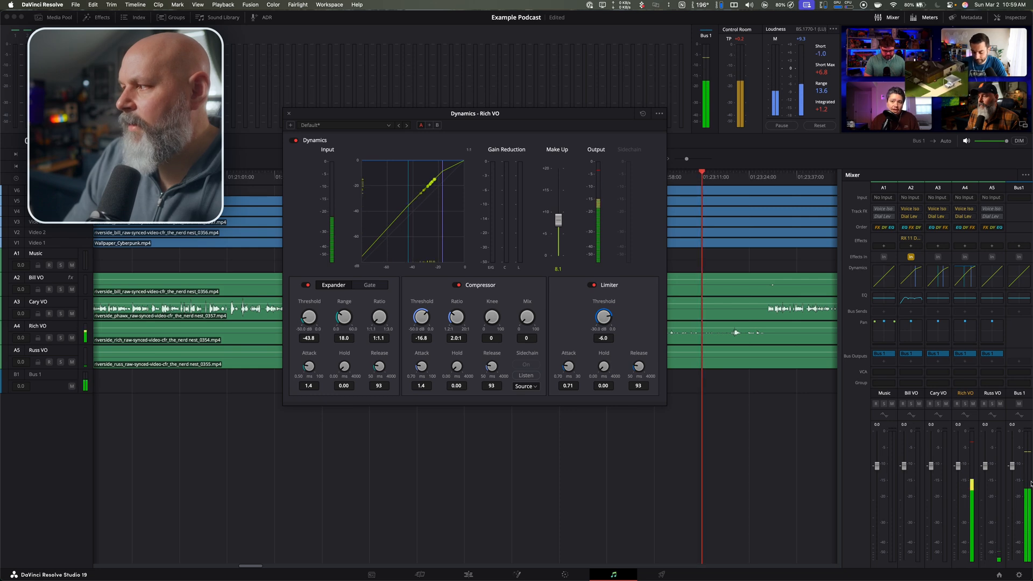
pyautogui.moveTo(557, 218); pyautogui.dragTo(557, 214)
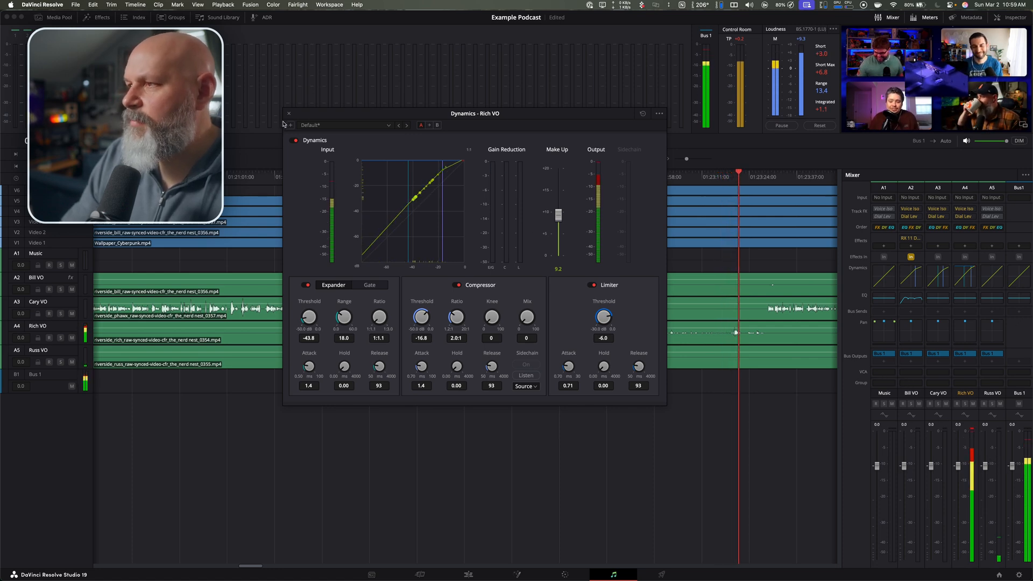
pyautogui.press('super+w')
pyautogui.press('space')
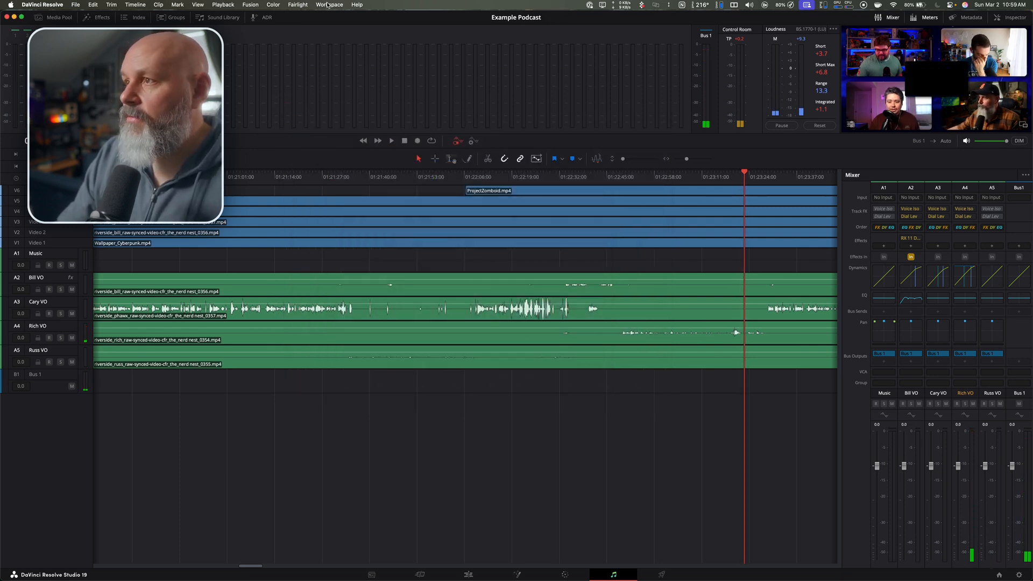
# - Apply the global track preset named after track A5's speaker to track A5 and close the Presets Library
pyautogui.click(298, 4)
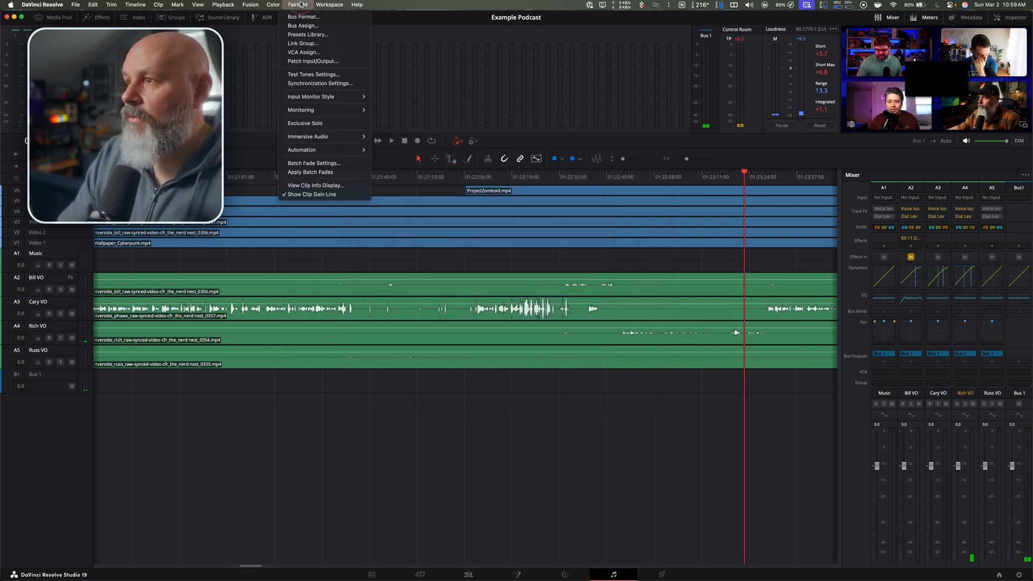
pyautogui.click(316, 34)
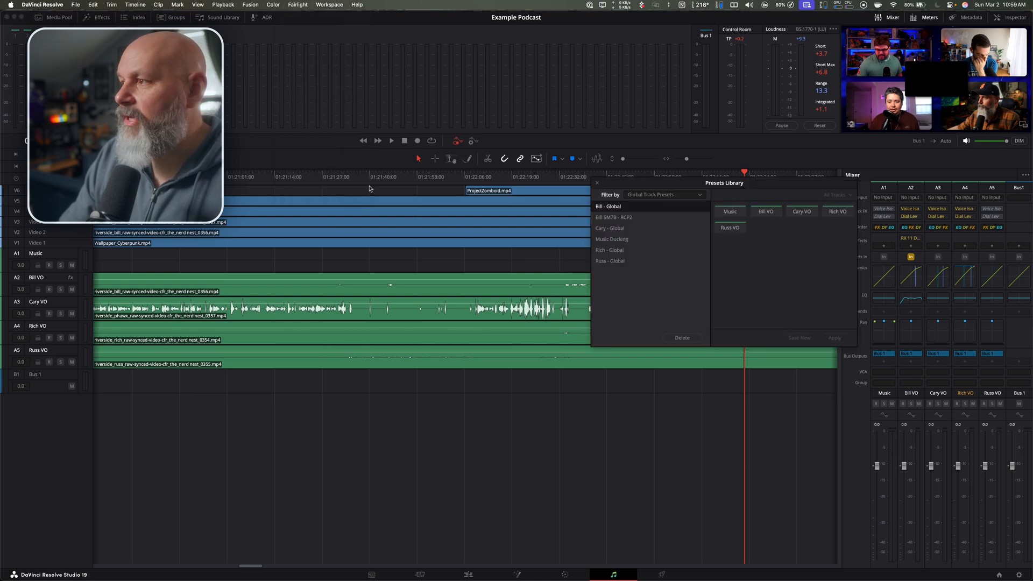
pyautogui.click(613, 261)
pyautogui.click(736, 227)
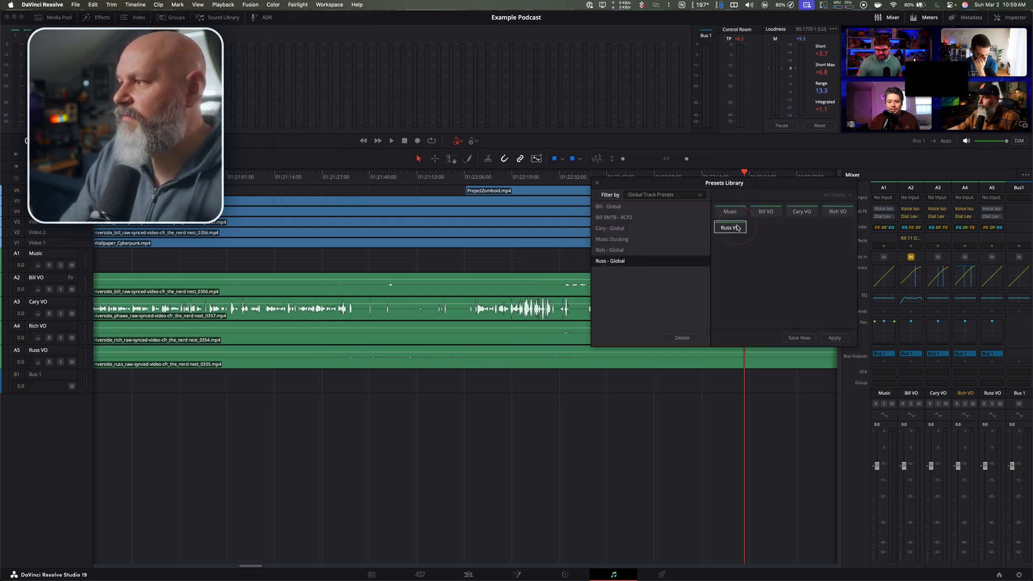
pyautogui.click(835, 338)
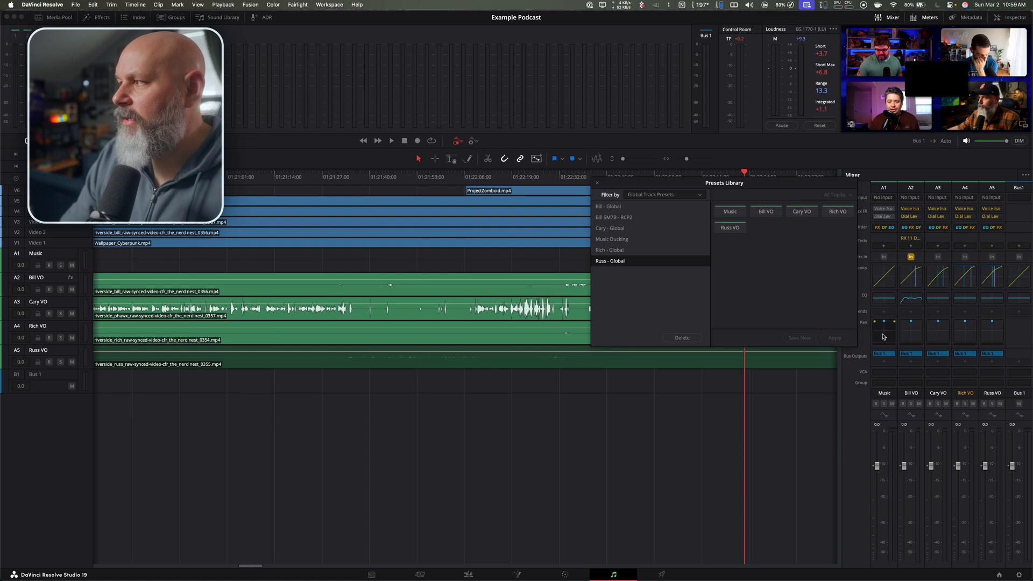
pyautogui.click(596, 185)
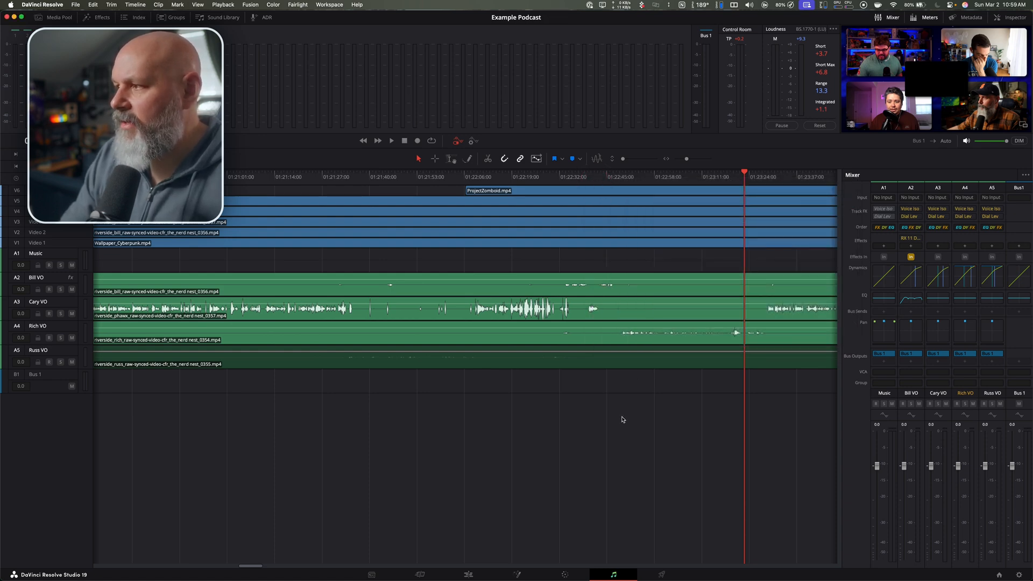
# - Play speech on track A5 between 01:36 and 01:39, raise its Dynamics make-up gain to 15.9 dB, and close the window
pyautogui.hotkey('shift', 'z')
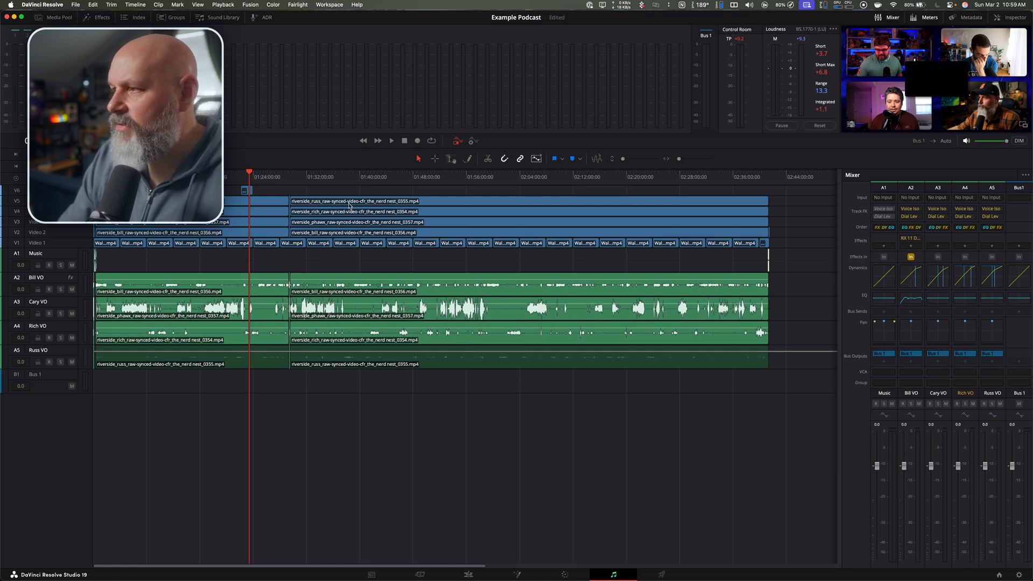
pyautogui.press('super+equal')
pyautogui.press('super+equal')
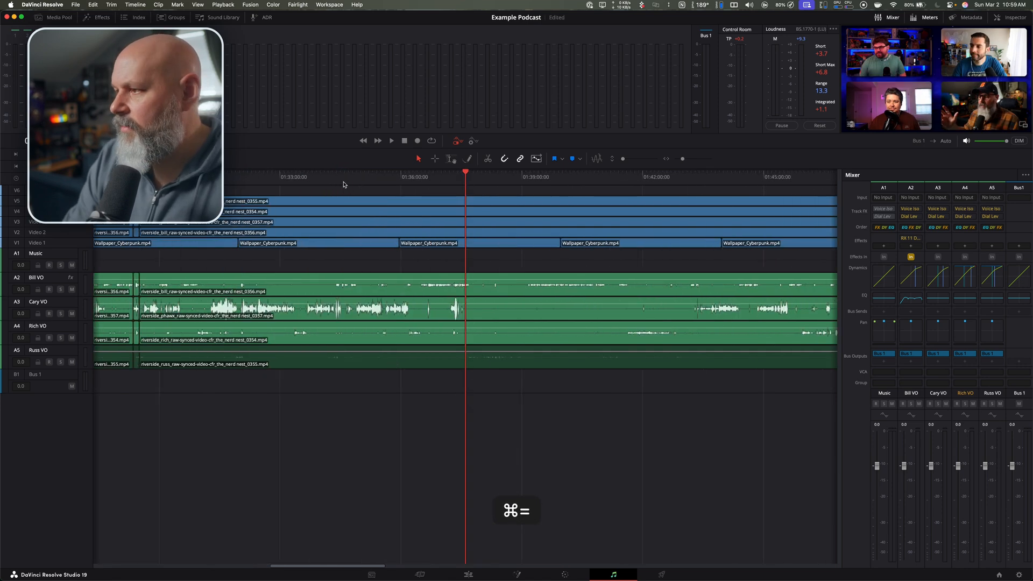
pyautogui.press('space')
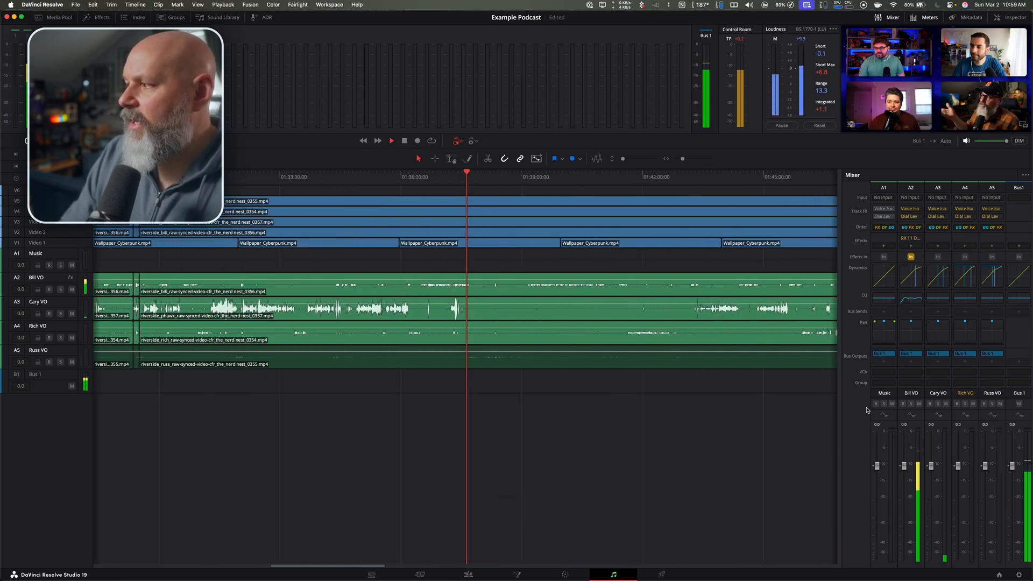
pyautogui.doubleClick(993, 274)
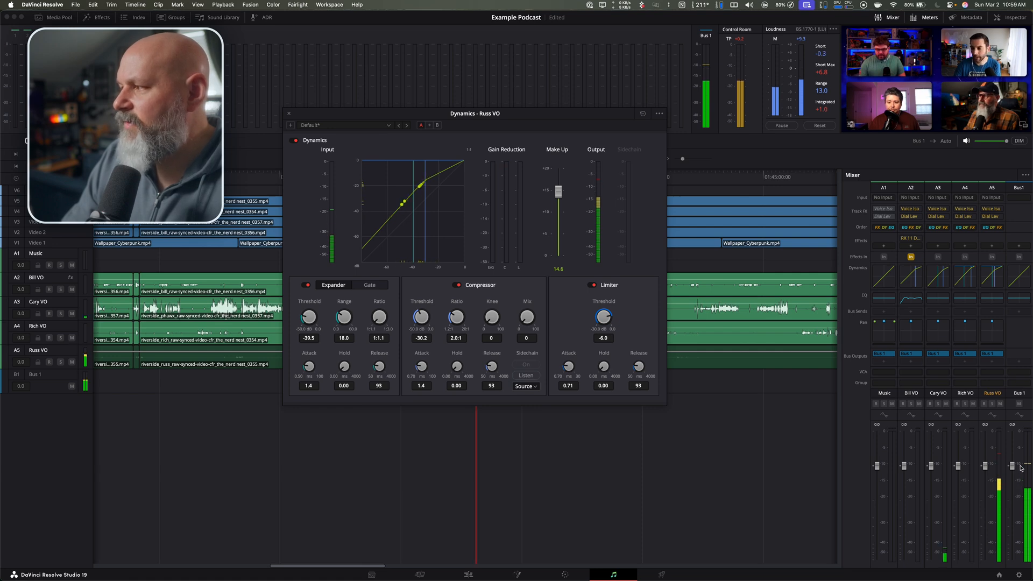
pyautogui.moveTo(559, 192); pyautogui.dragTo(560, 188)
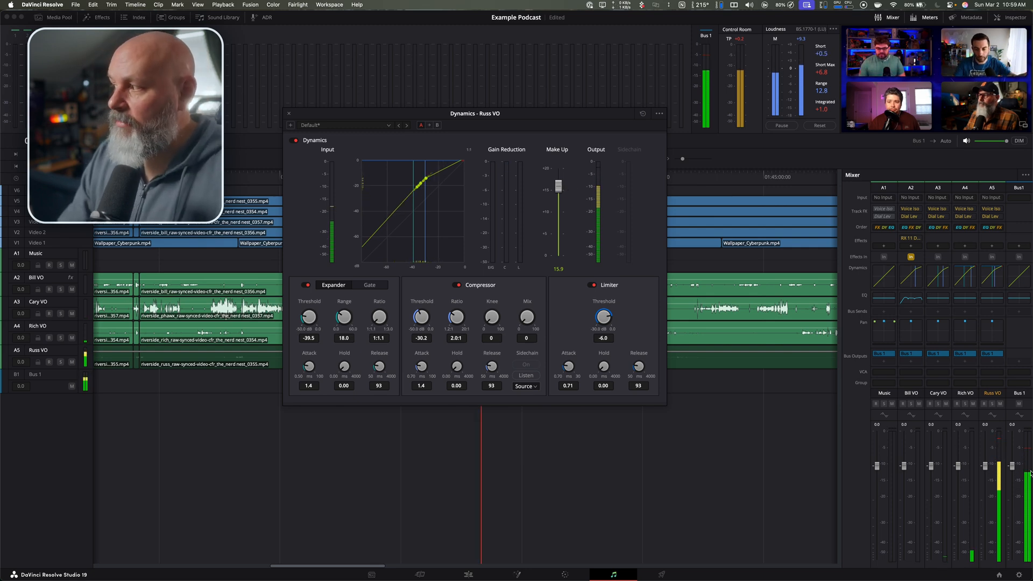
pyautogui.click(289, 113)
pyautogui.press('space')
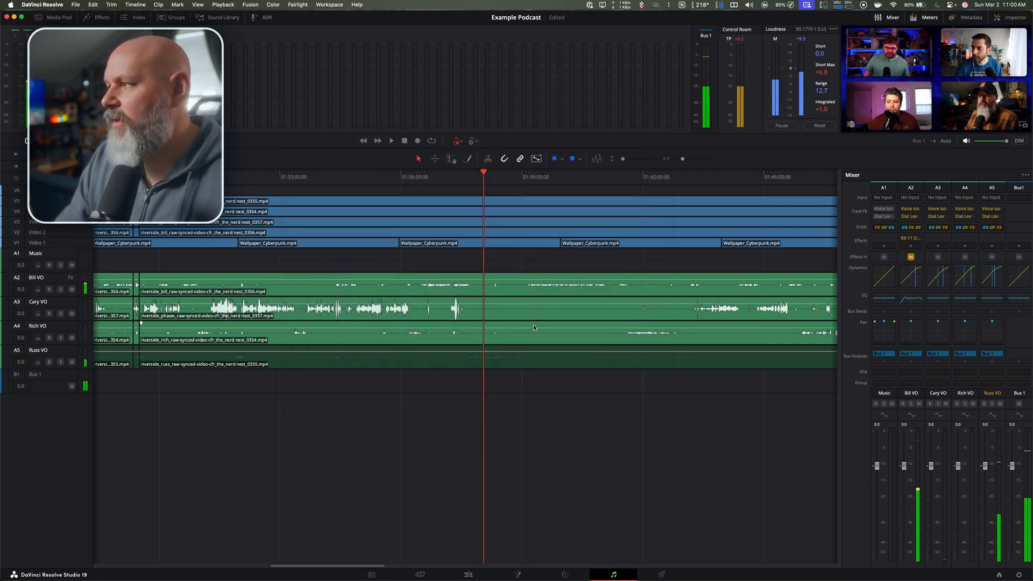
# - Save the project and switch to the Deliver page
pyautogui.press('super+s')
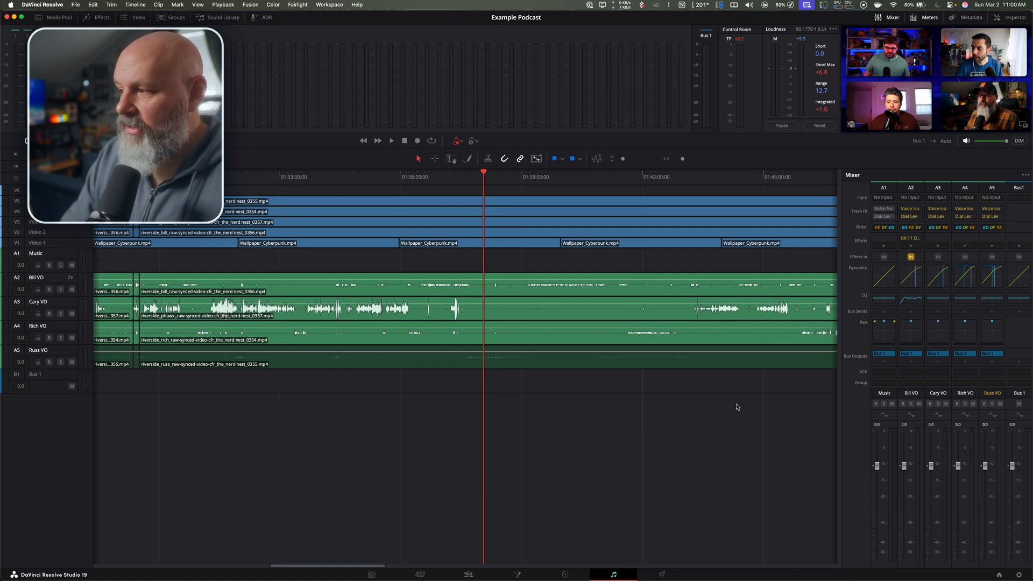
pyautogui.click(663, 574)
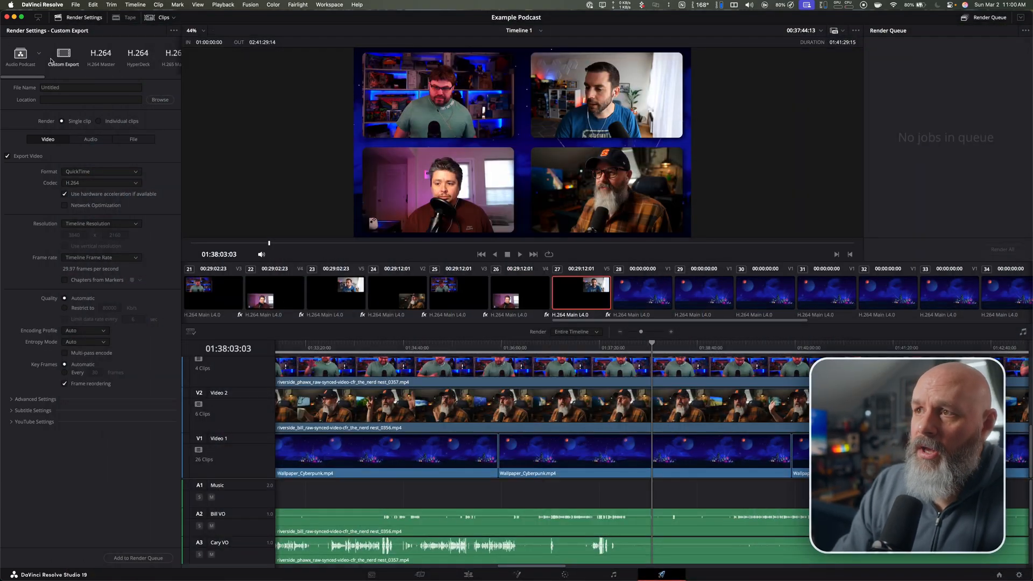
pyautogui.click(39, 55)
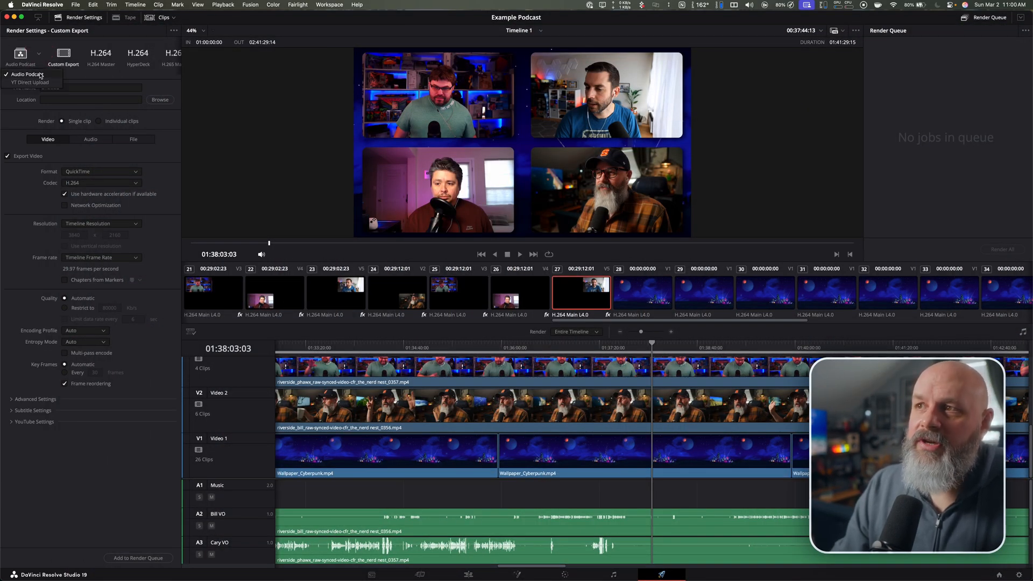
pyautogui.click(60, 57)
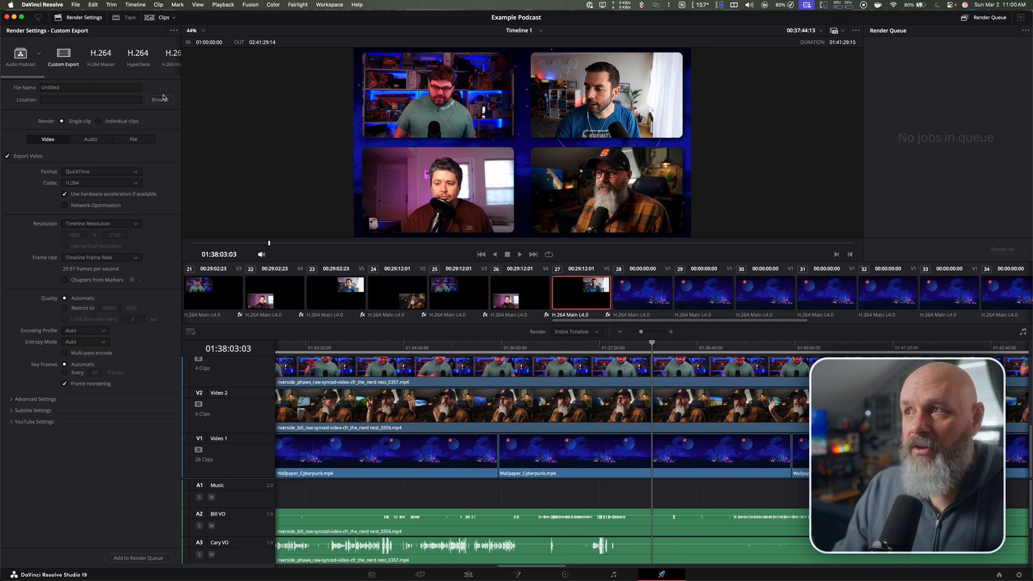
pyautogui.click(173, 31)
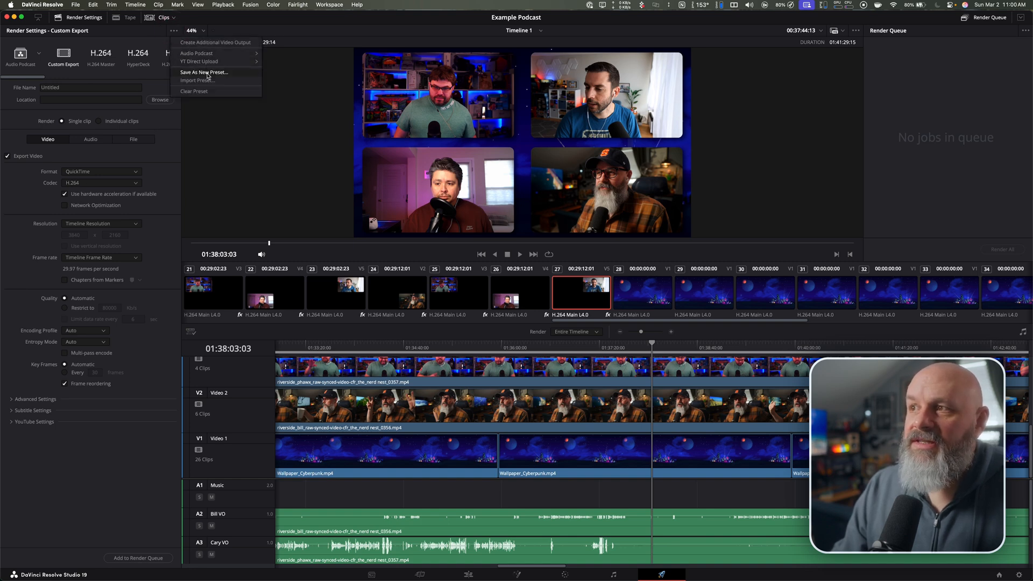
pyautogui.click(31, 62)
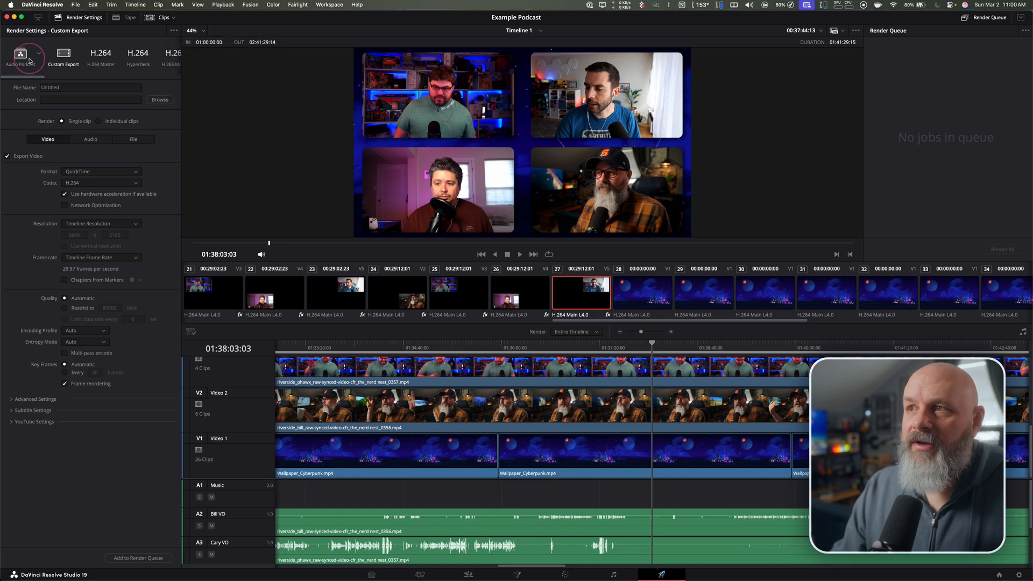
pyautogui.click(40, 54)
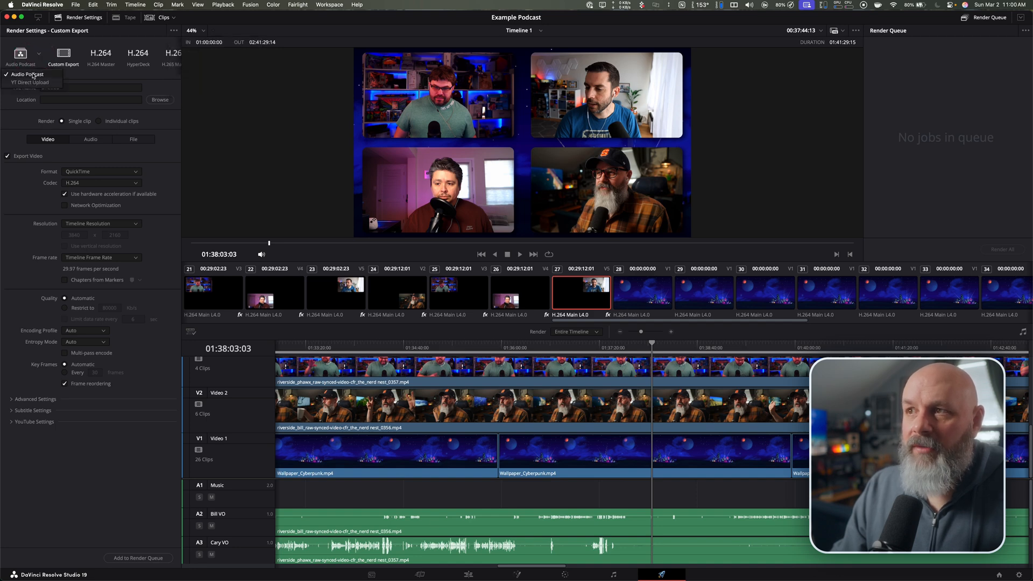
pyautogui.click(23, 116)
# - Set the file name of the custom export to "example podcast"
pyautogui.click(69, 88)
pyautogui.write('tes')
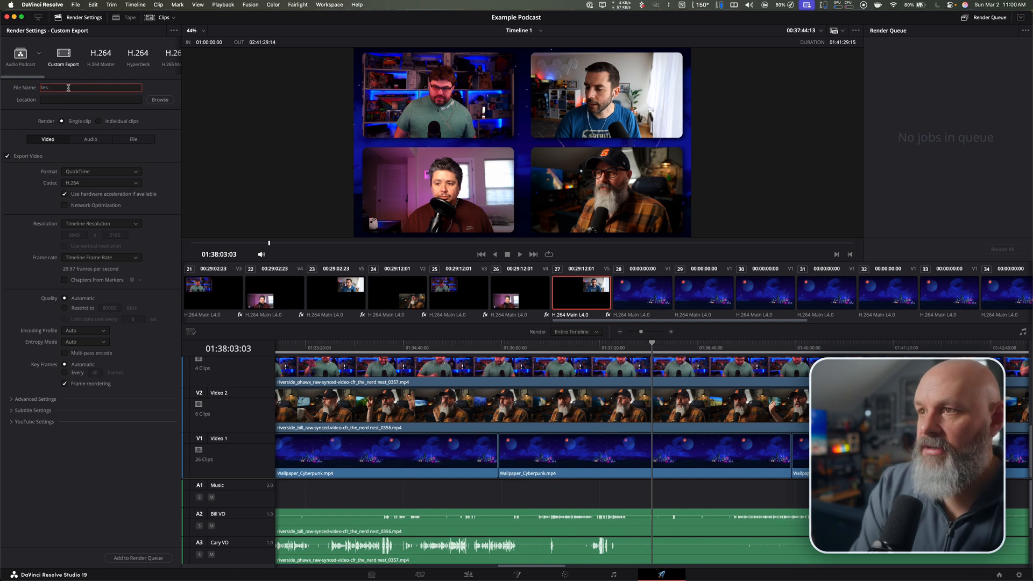
pyautogui.write('example podcast')
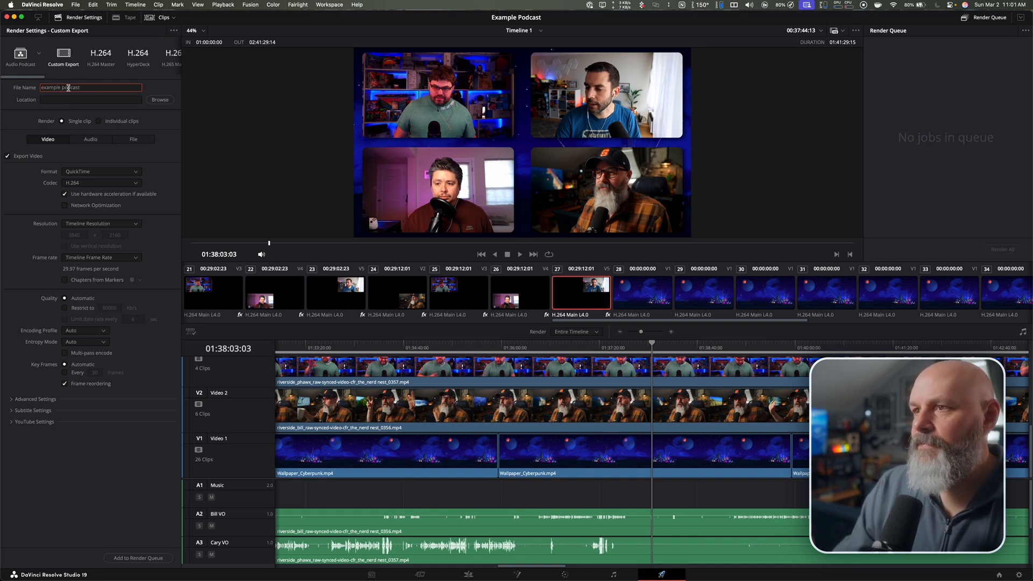
# - Set the render location to the Exports folder inside YouTube/Projects/How I edit my podcast
pyautogui.click(156, 101)
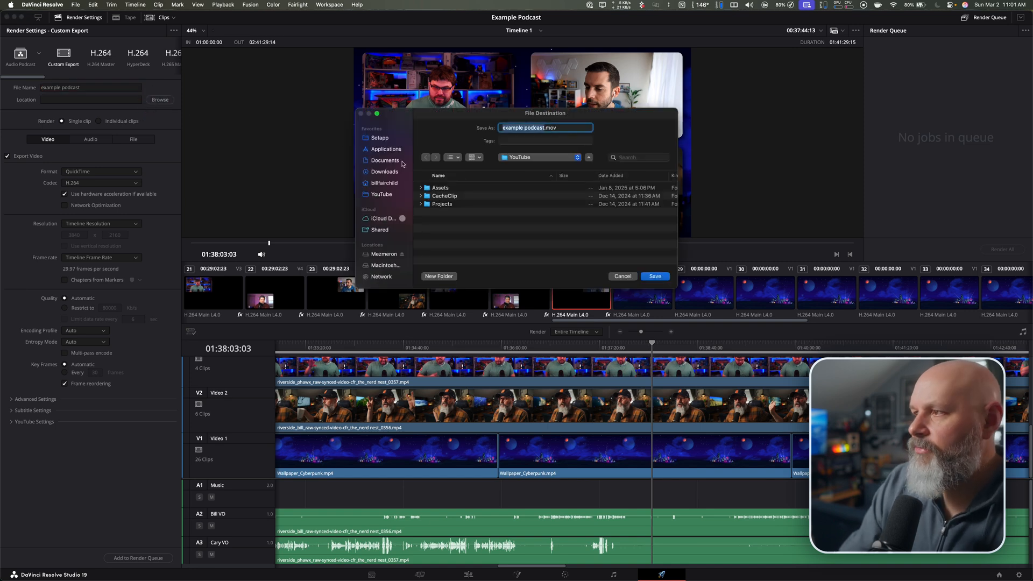
pyautogui.click(527, 157)
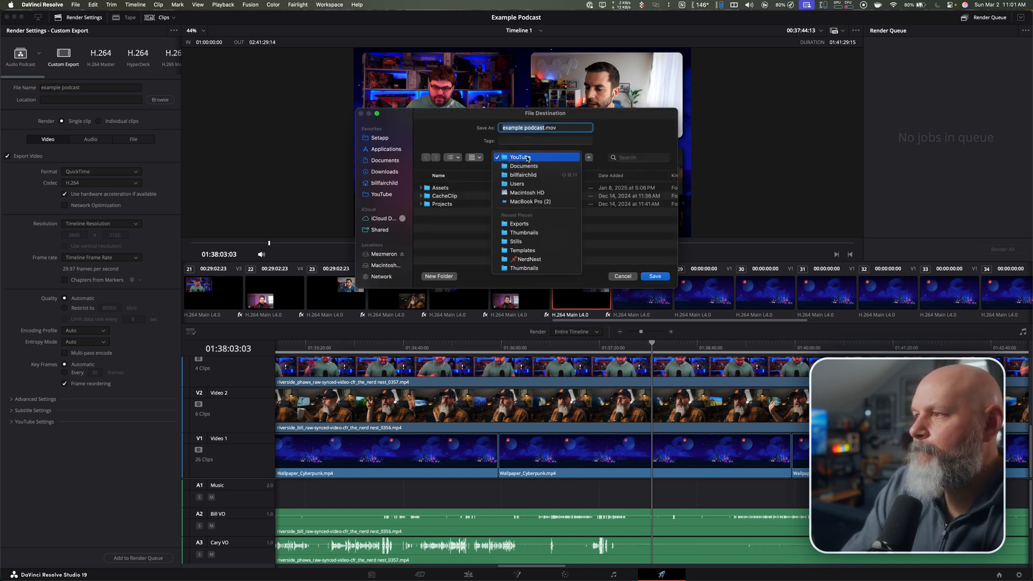
pyautogui.click(529, 158)
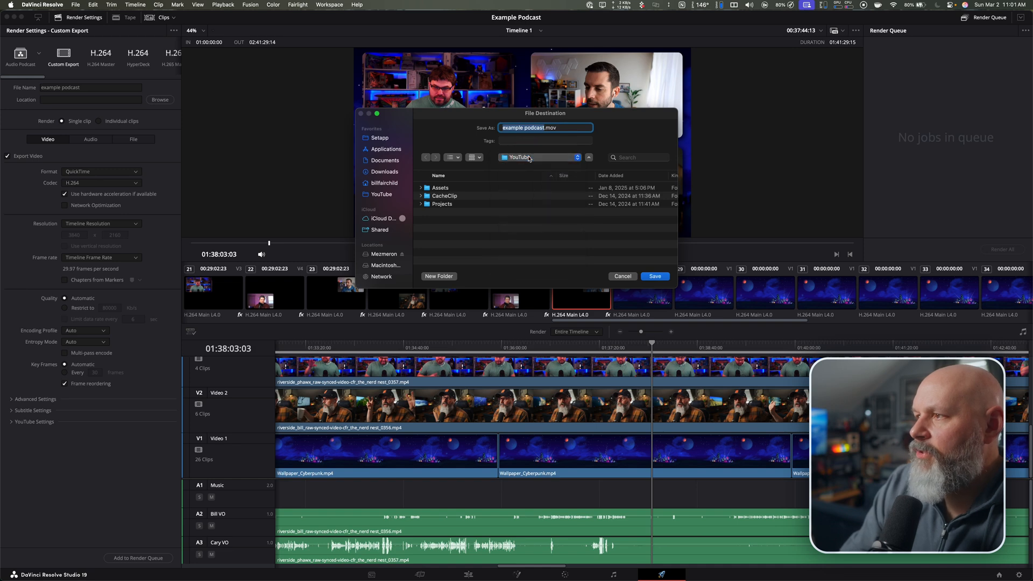
pyautogui.doubleClick(453, 207)
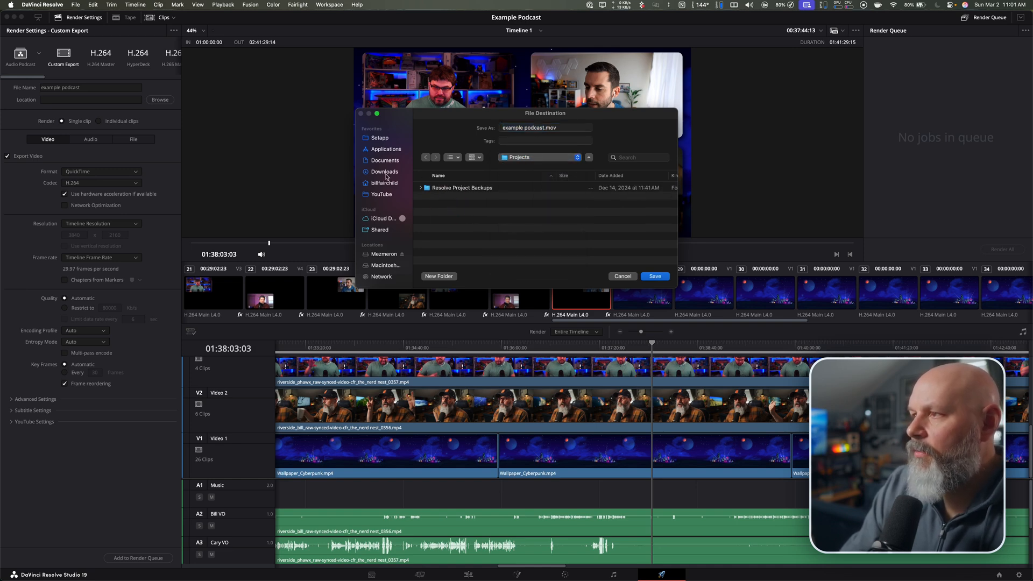
pyautogui.click(371, 195)
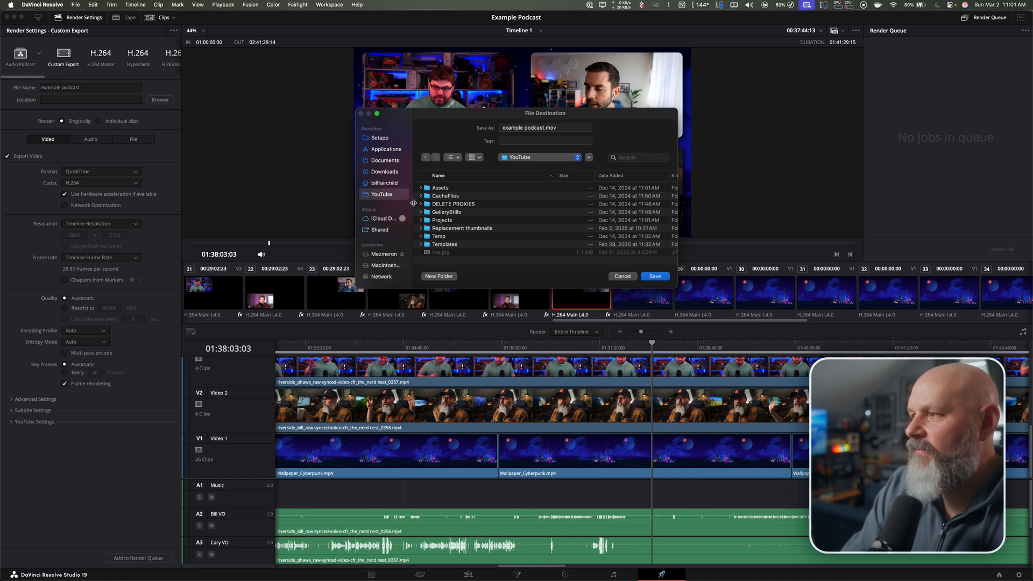
pyautogui.doubleClick(442, 221)
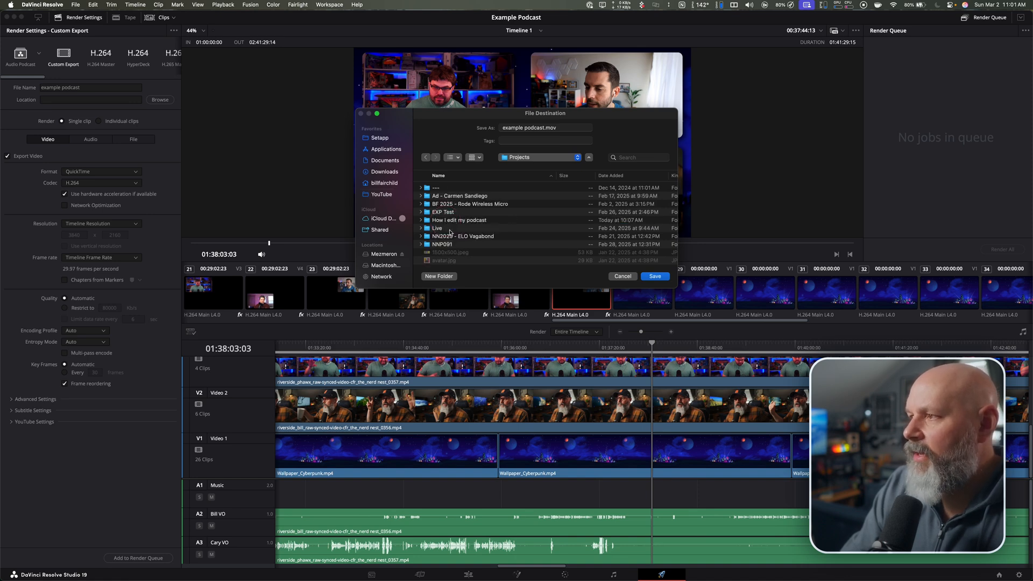
pyautogui.doubleClick(455, 220)
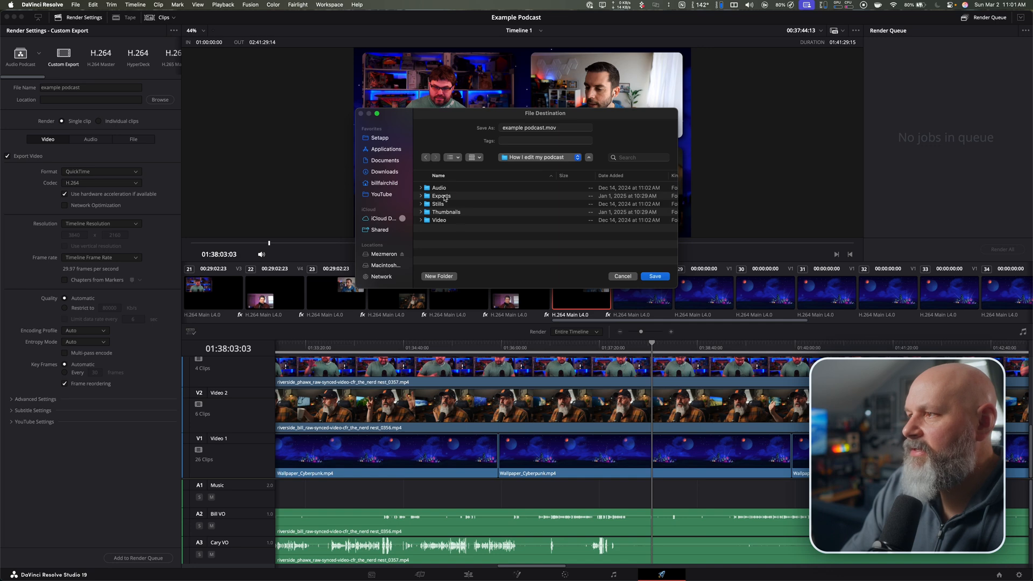
pyautogui.doubleClick(442, 197)
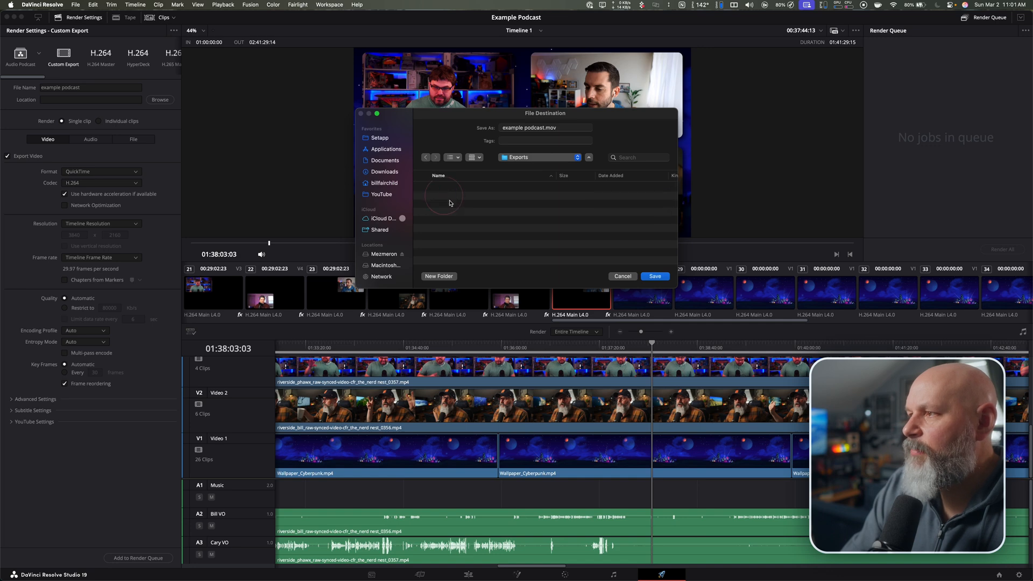
pyautogui.click(655, 277)
# - Add an audio-only render named "example podcast" to the render queue using the Audio Podcast preset
pyautogui.click(20, 54)
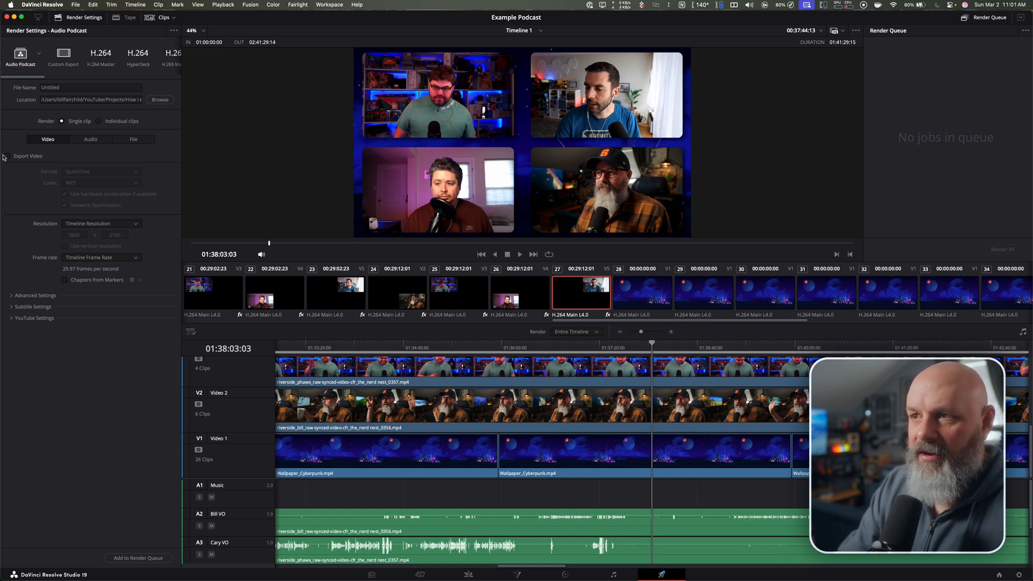
pyautogui.click(70, 88)
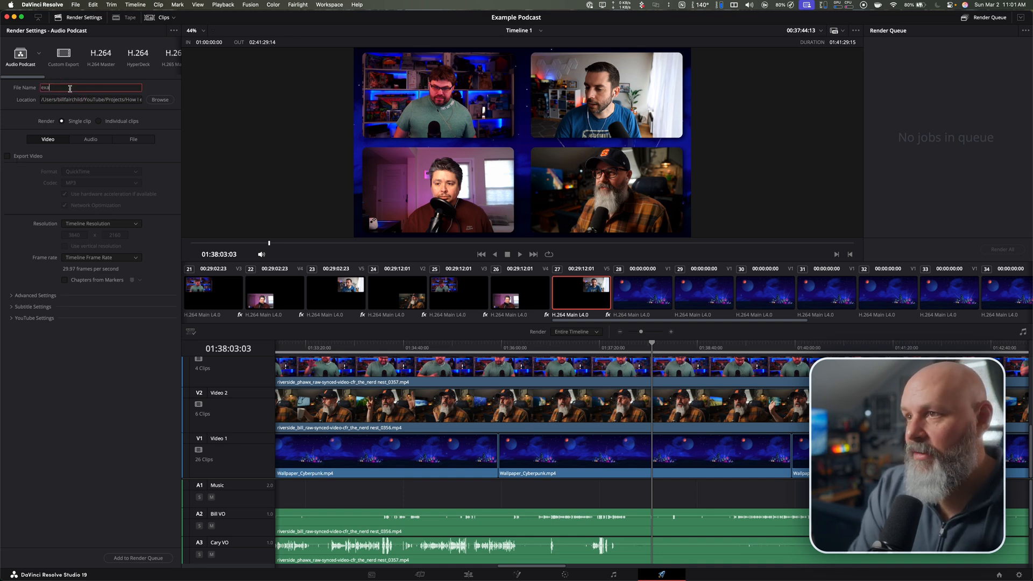
pyautogui.write('example podcast')
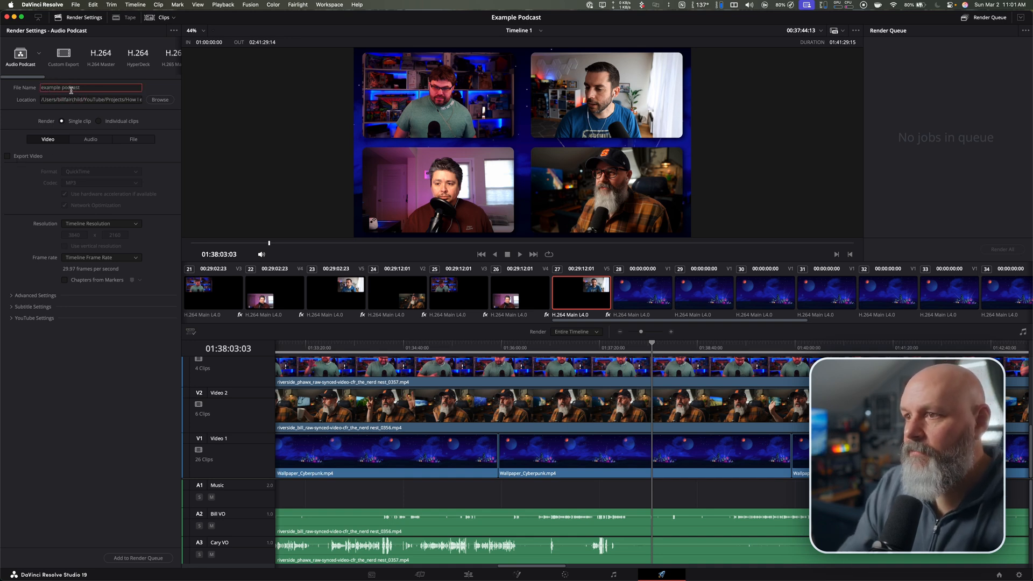
pyautogui.click(13, 318)
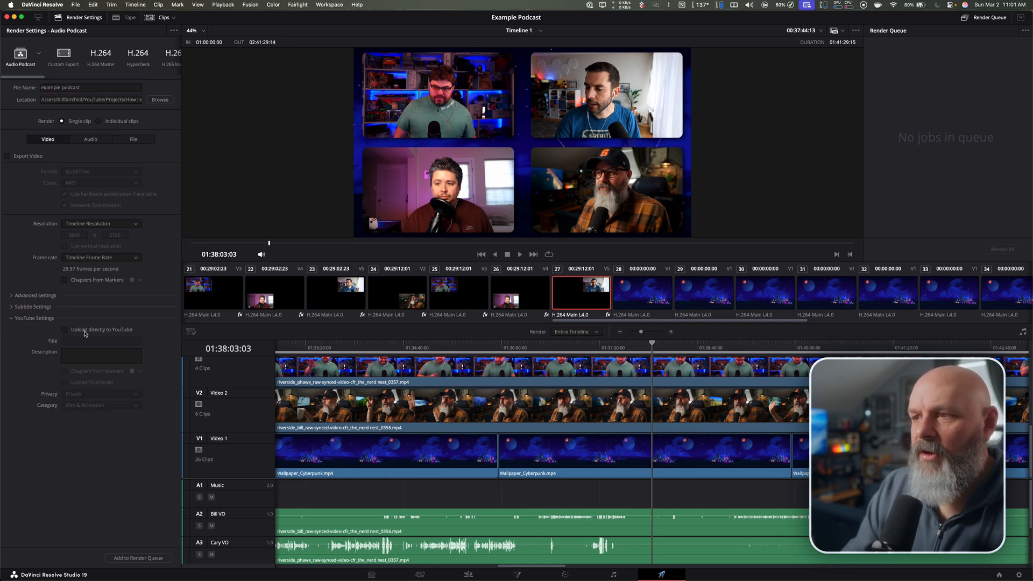
pyautogui.click(133, 556)
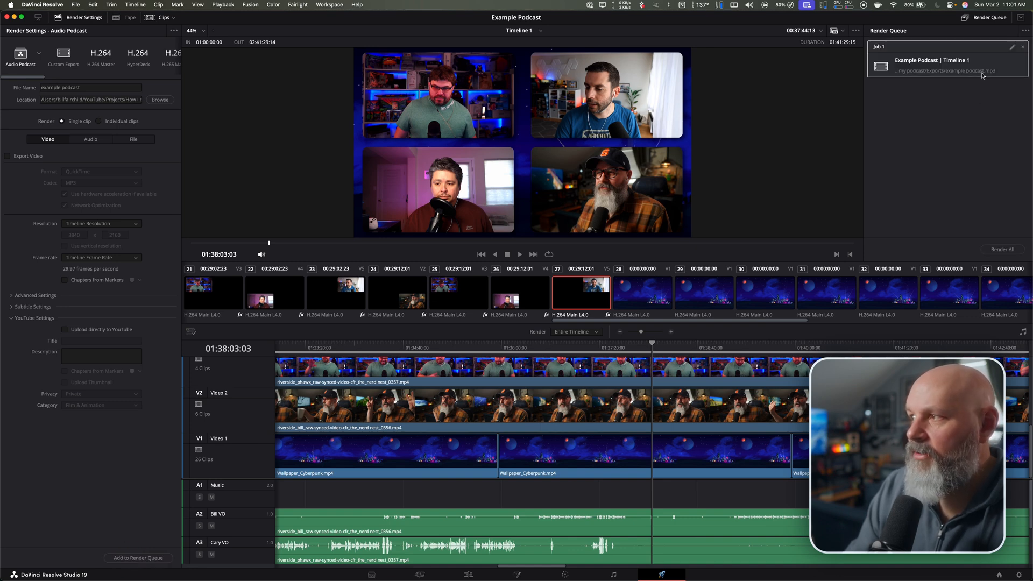
# - Queue a video render named "example podcast" using the YT Direct Upload preset with direct uploading to YouTube turned off
pyautogui.click(38, 55)
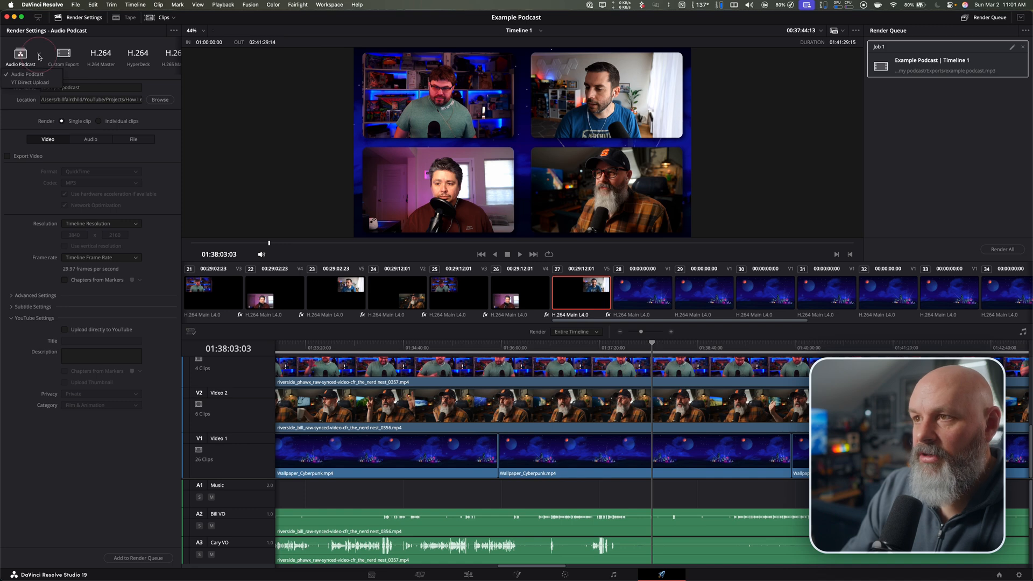
pyautogui.click(32, 83)
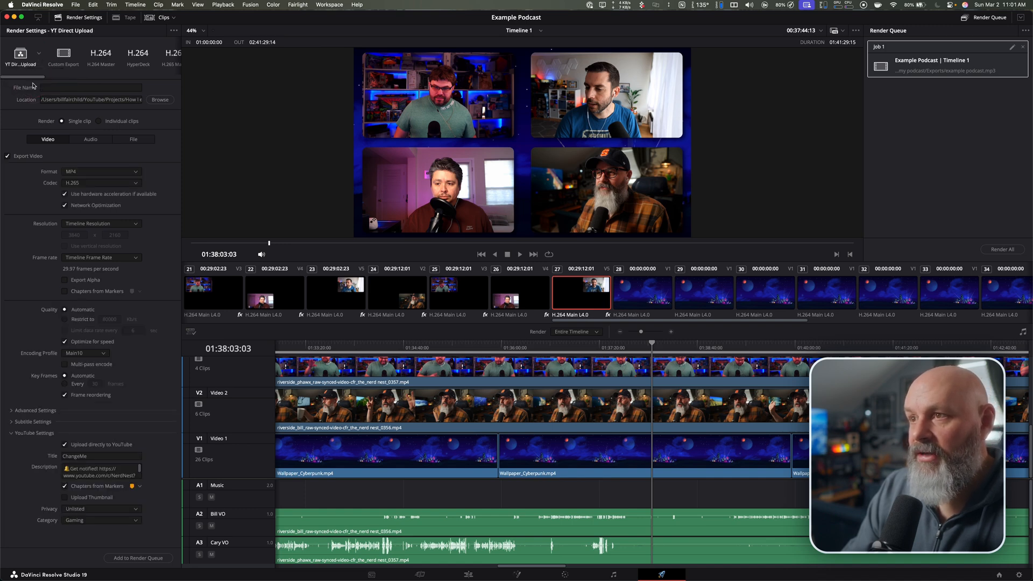
pyautogui.click(49, 86)
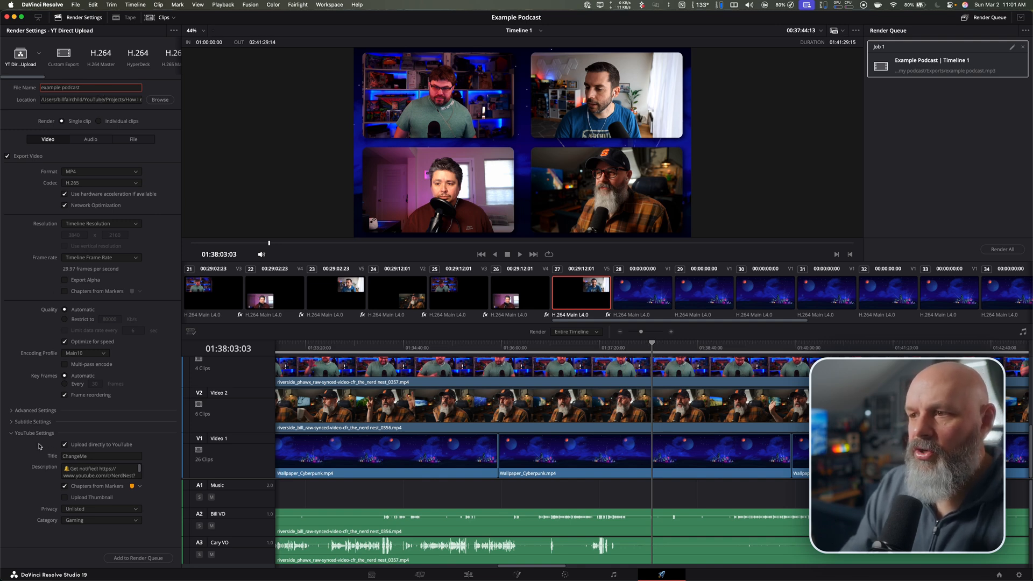
pyautogui.click(66, 444)
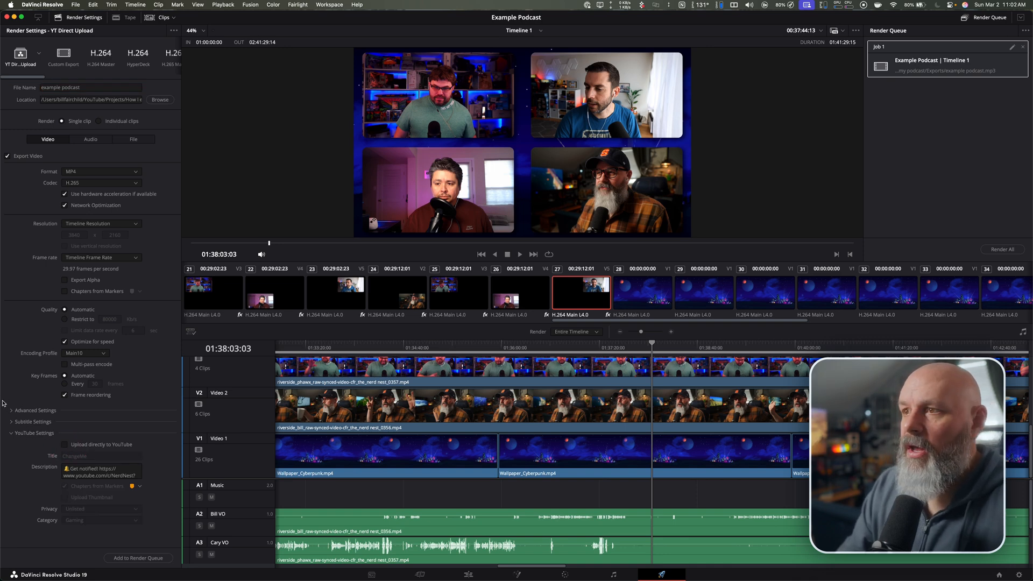
pyautogui.click(138, 558)
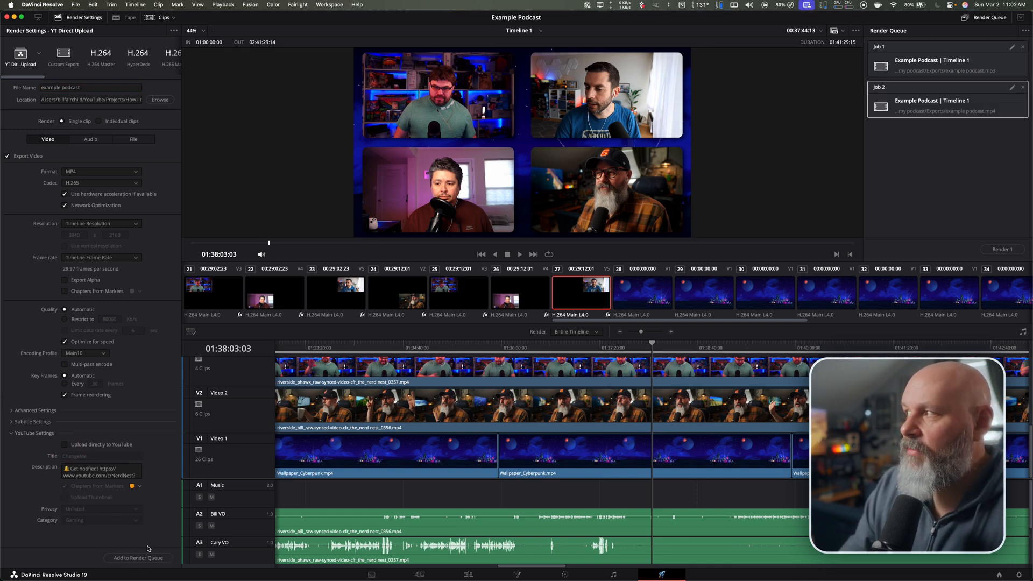
pyautogui.click(908, 204)
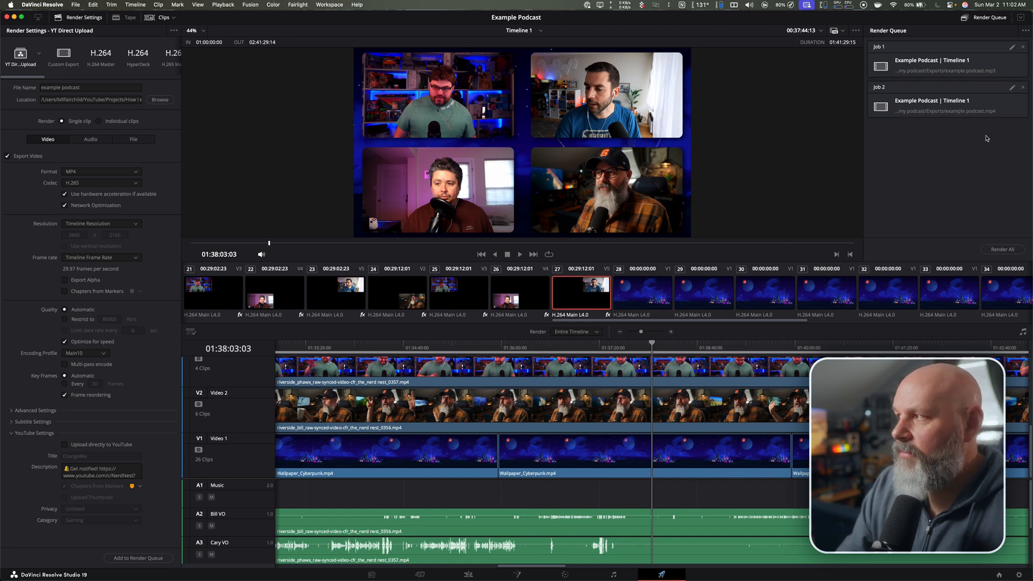
pyautogui.click(909, 71)
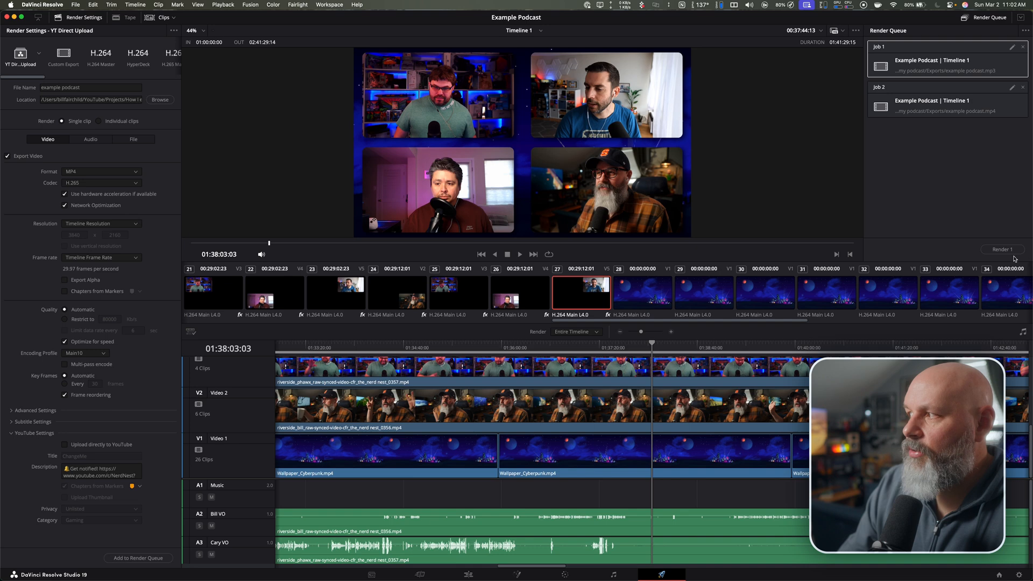
pyautogui.click(933, 169)
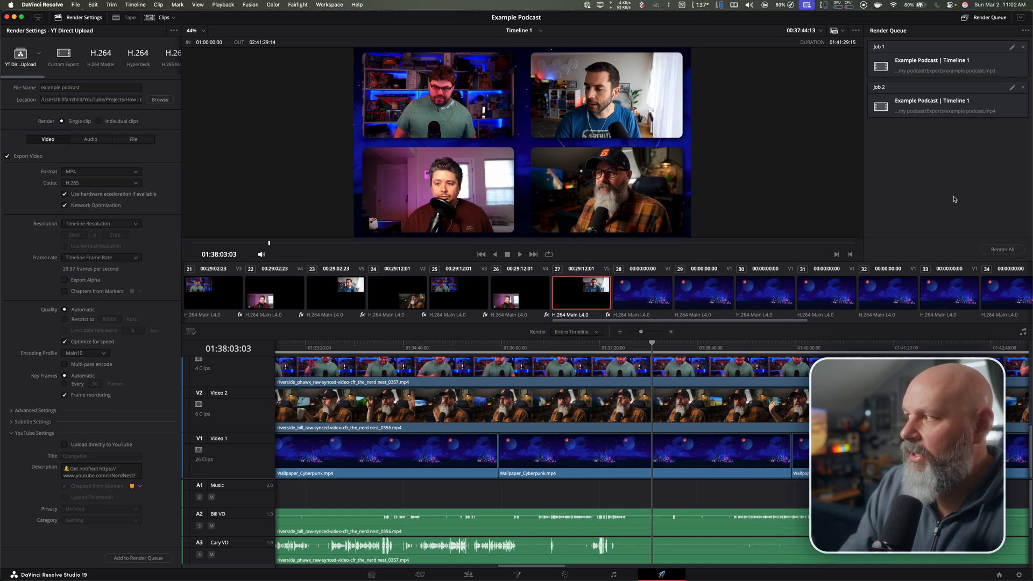
pyautogui.click(897, 173)
pyautogui.click(900, 157)
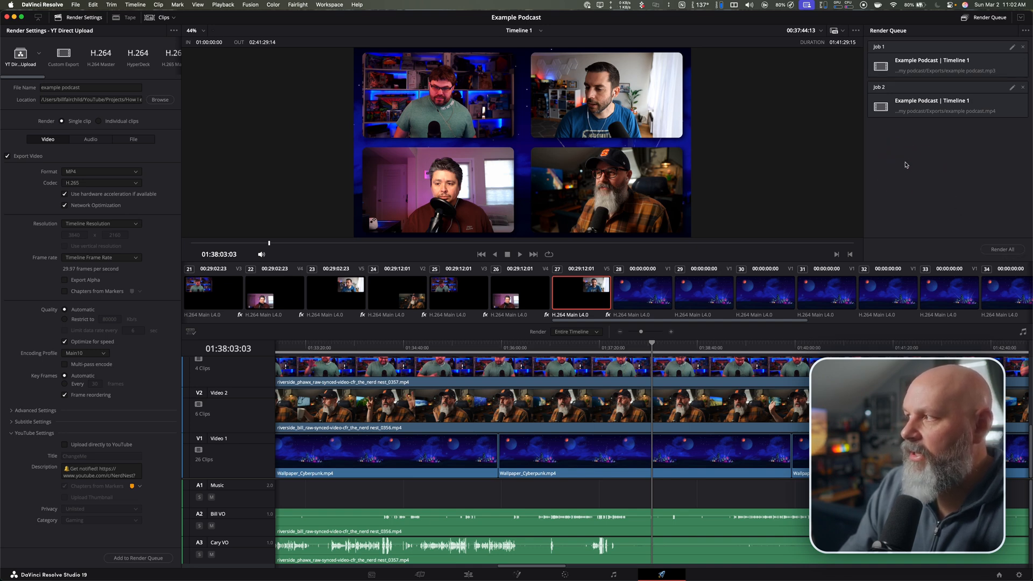